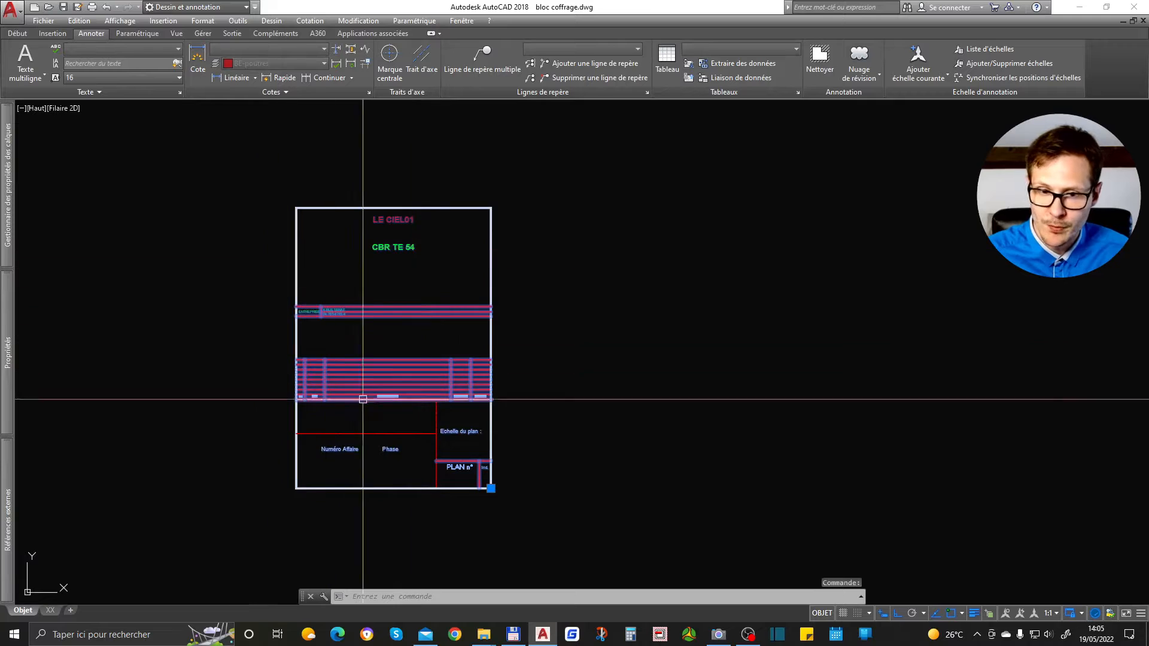
Step: Move the three detailed title blocks and the table above them horizontally, farther from the simple title block
scroll(442, 315, "up", 4)
key("Escape")
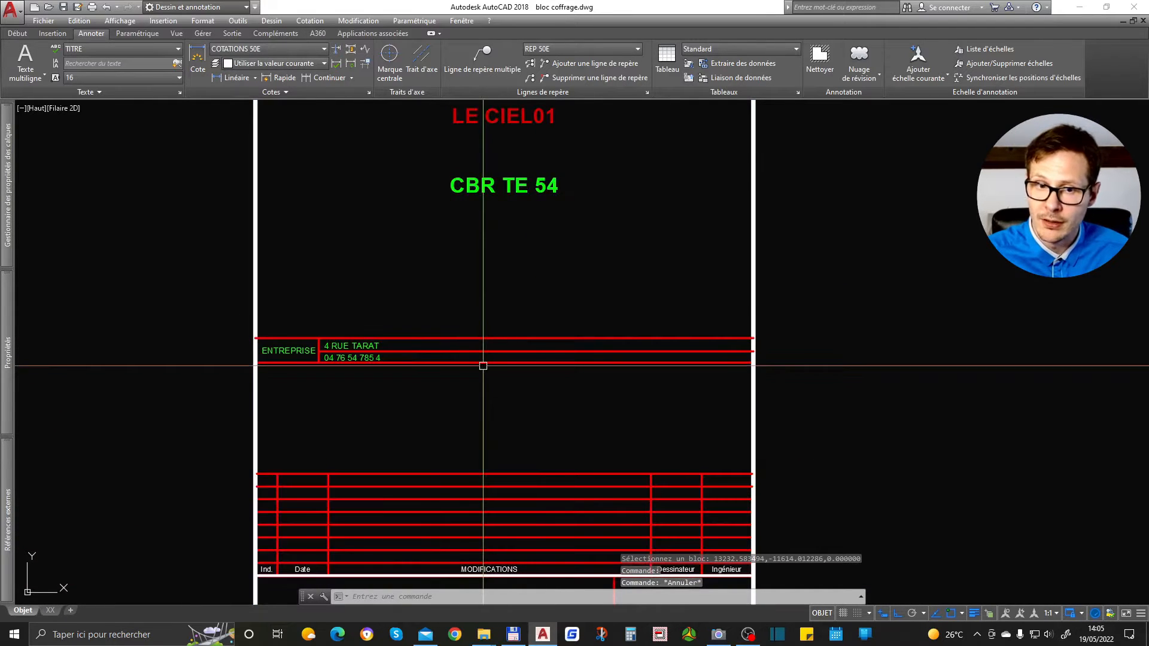
scroll(329, 339, "down", 5)
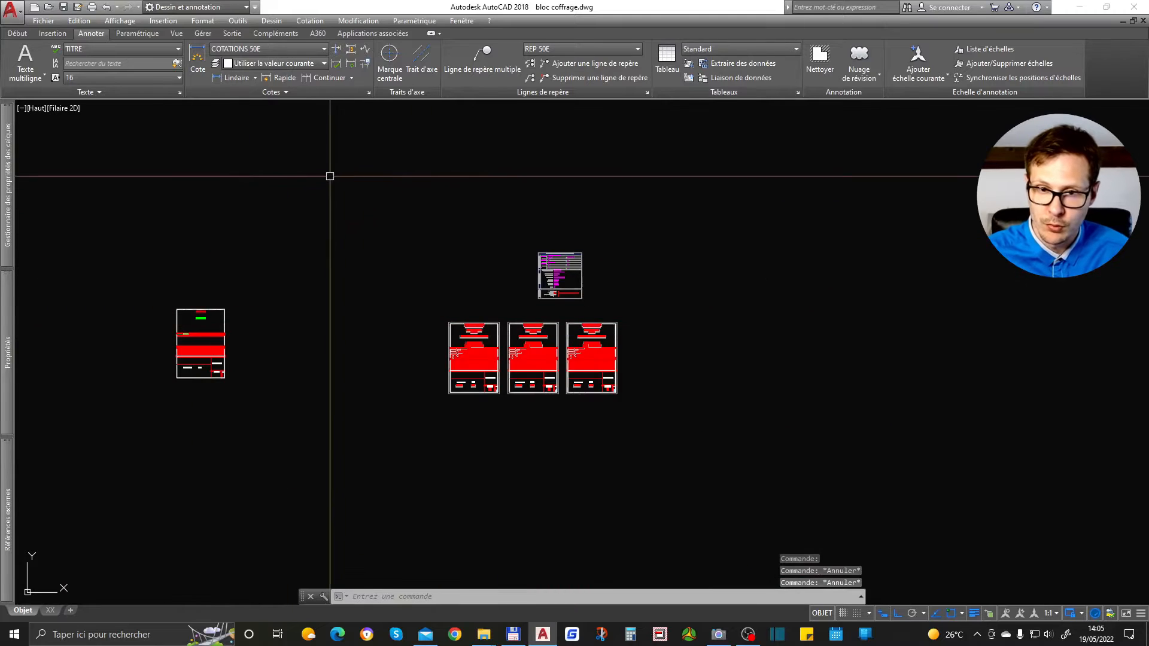
left_click(344, 174)
left_click(828, 477)
type("d")
key("Return")
left_click(603, 481)
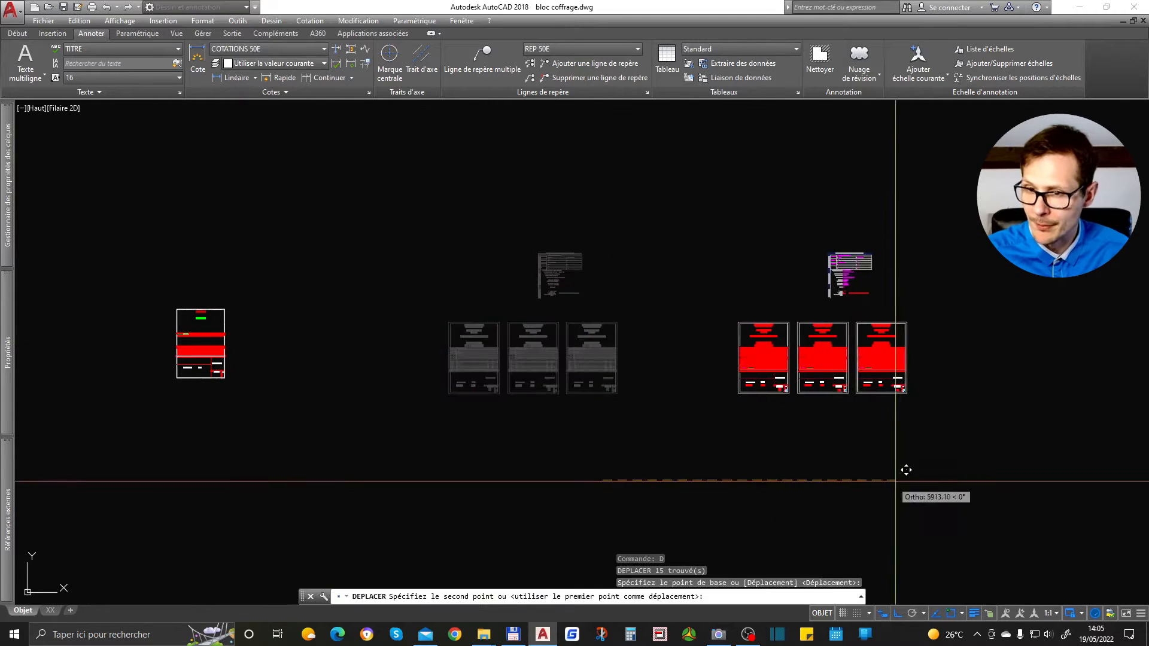
left_click(1023, 464)
Step: Open the attributes of the simple title block to examine them, and close the editor without changes
scroll(128, 313, "up", 6)
left_click(216, 268)
scroll(596, 263, "down", 4)
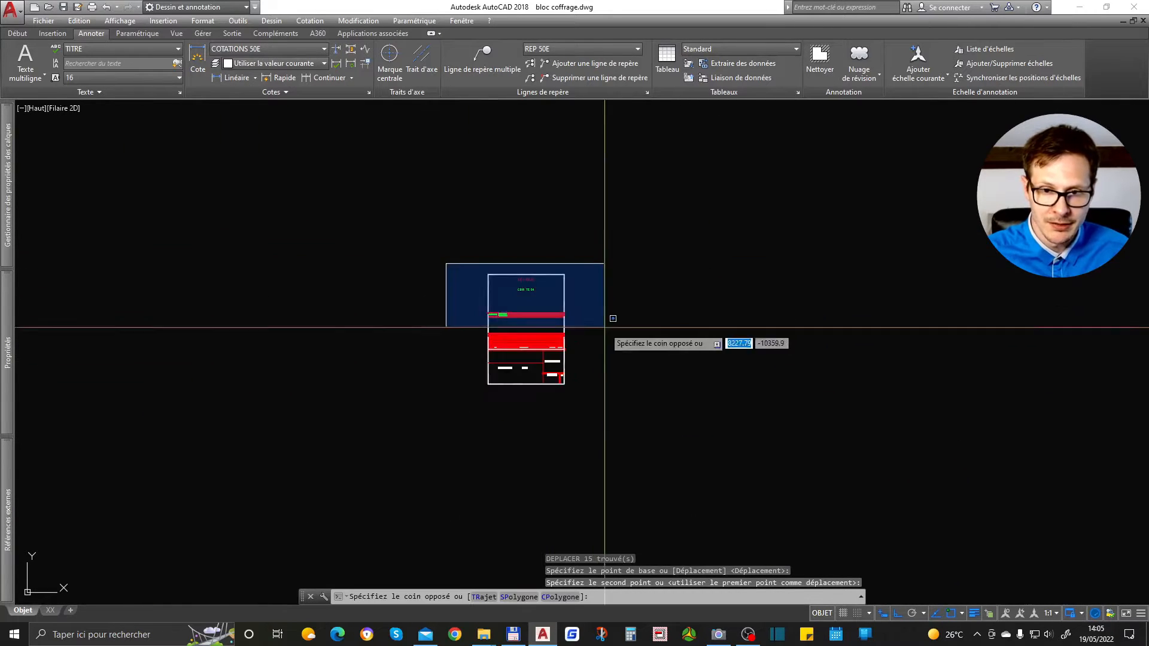
left_click(646, 422)
scroll(523, 328, "up", 3)
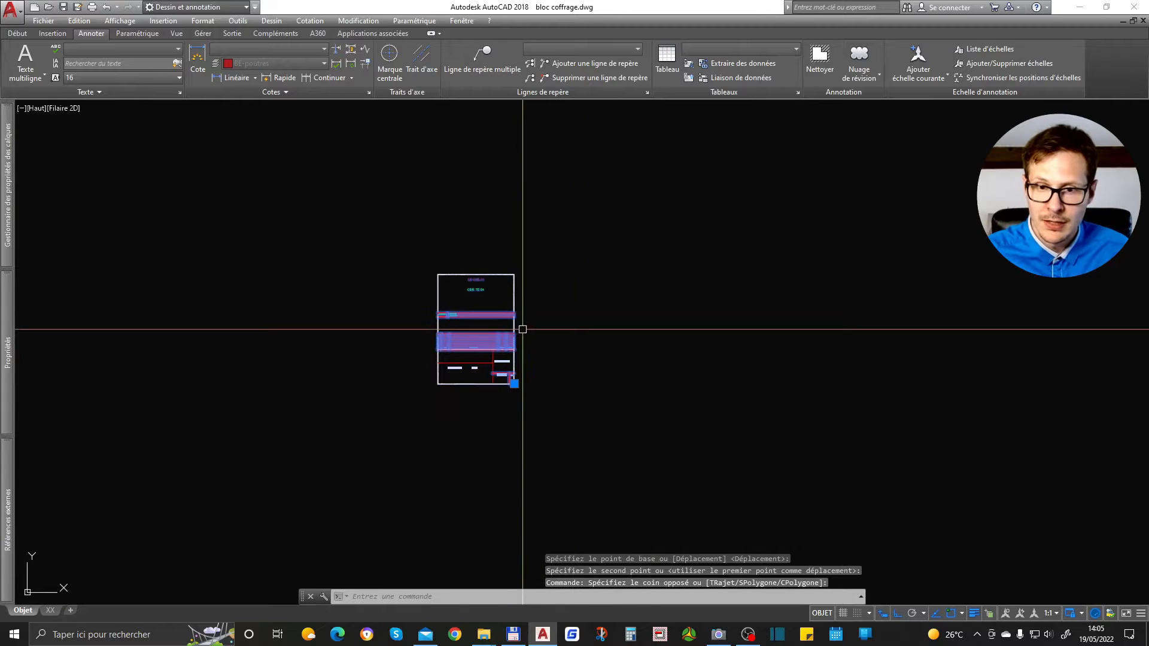
double_click(503, 327)
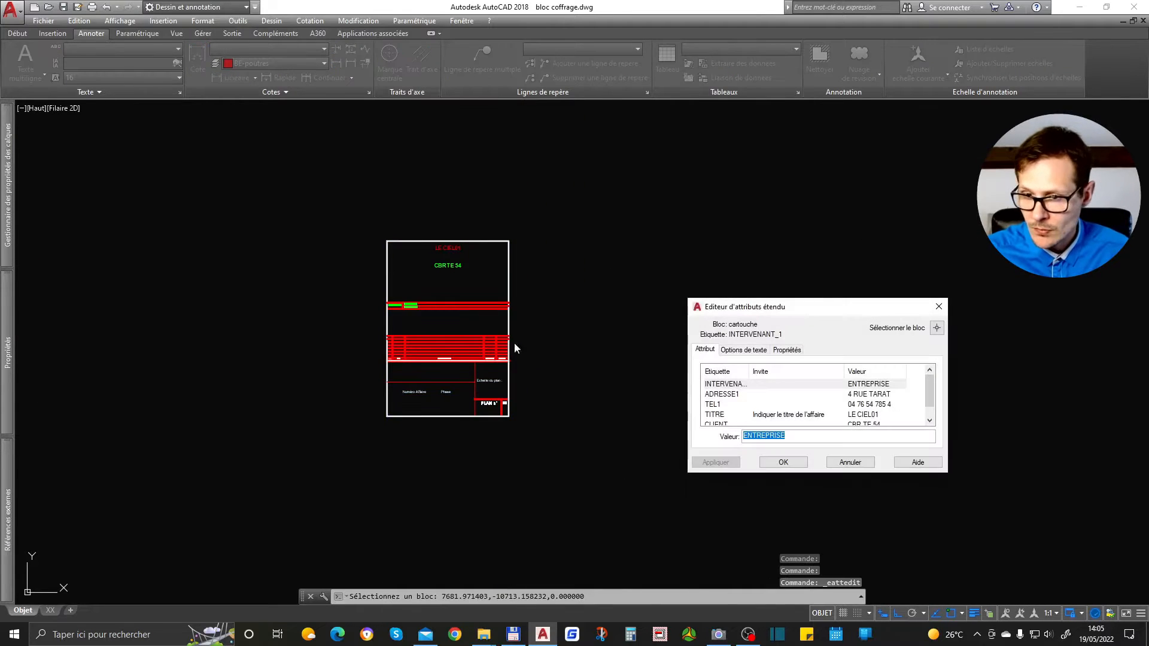
key("Escape")
scroll(430, 277, "up", 6)
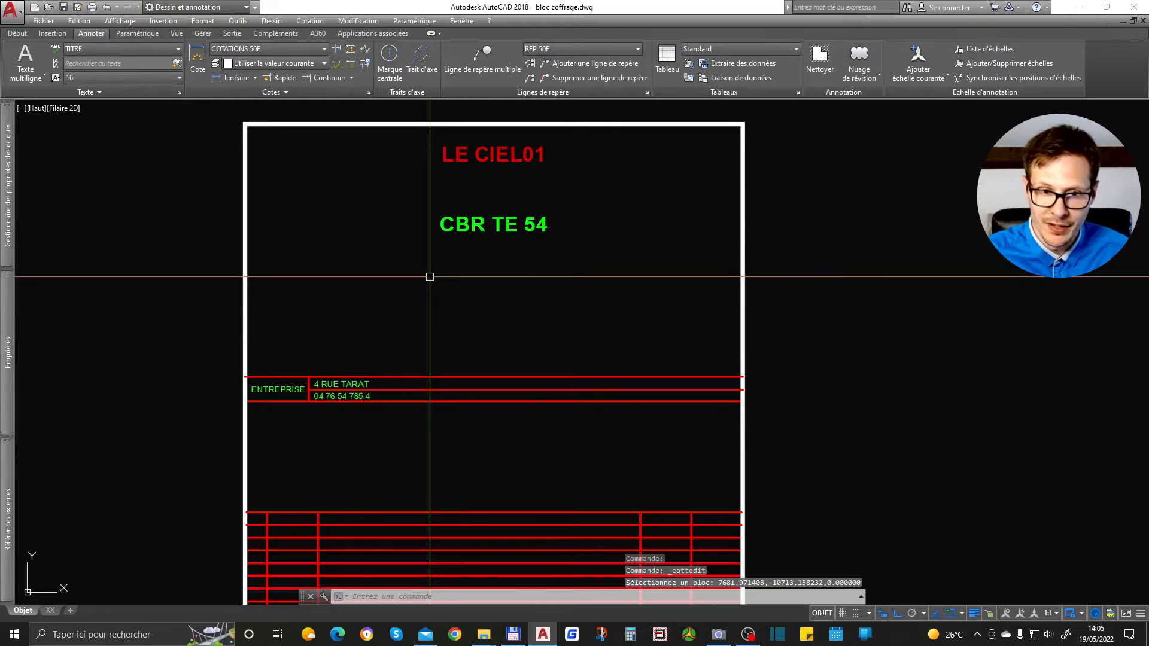
Step: Copy the simple title block horizontally to the empty area on its left
scroll(429, 277, "down", 2)
scroll(313, 251, "down", 6)
left_click(596, 231)
type("c")
key("Return")
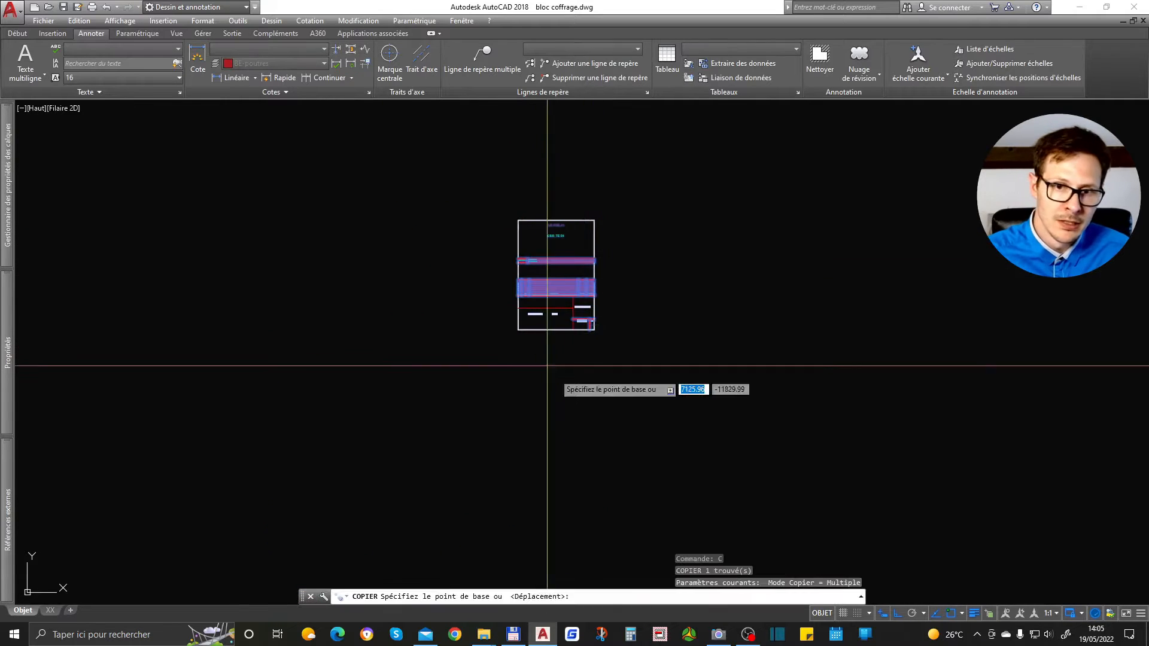
left_click(555, 375)
left_click(443, 375)
key("Return")
Step: Explode the left copy of the title block with BURST so its attributes become plain text
left_click(445, 247)
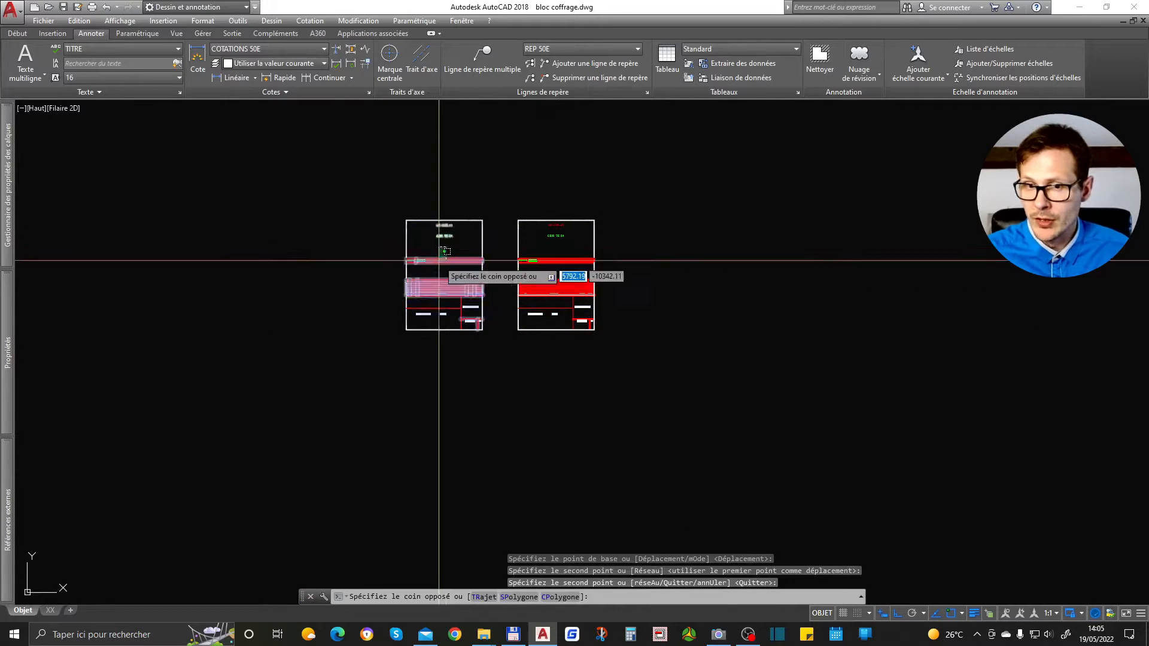
left_click(480, 327)
scroll(455, 242, "up", 4)
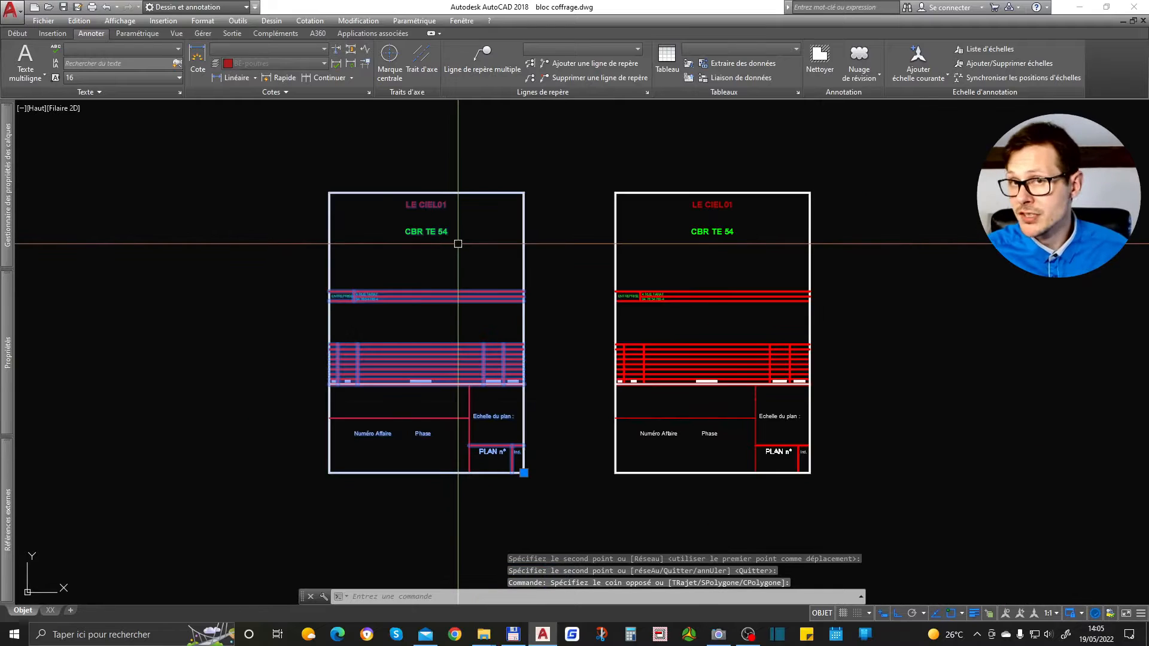
scroll(458, 307, "up", 2)
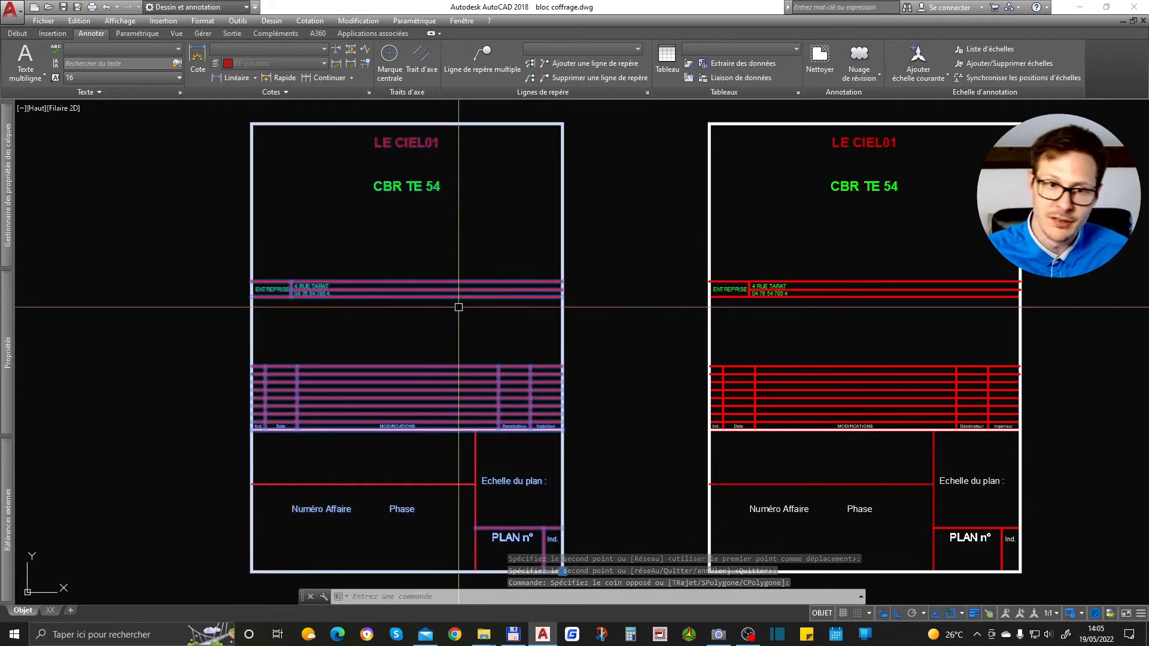
type("burs")
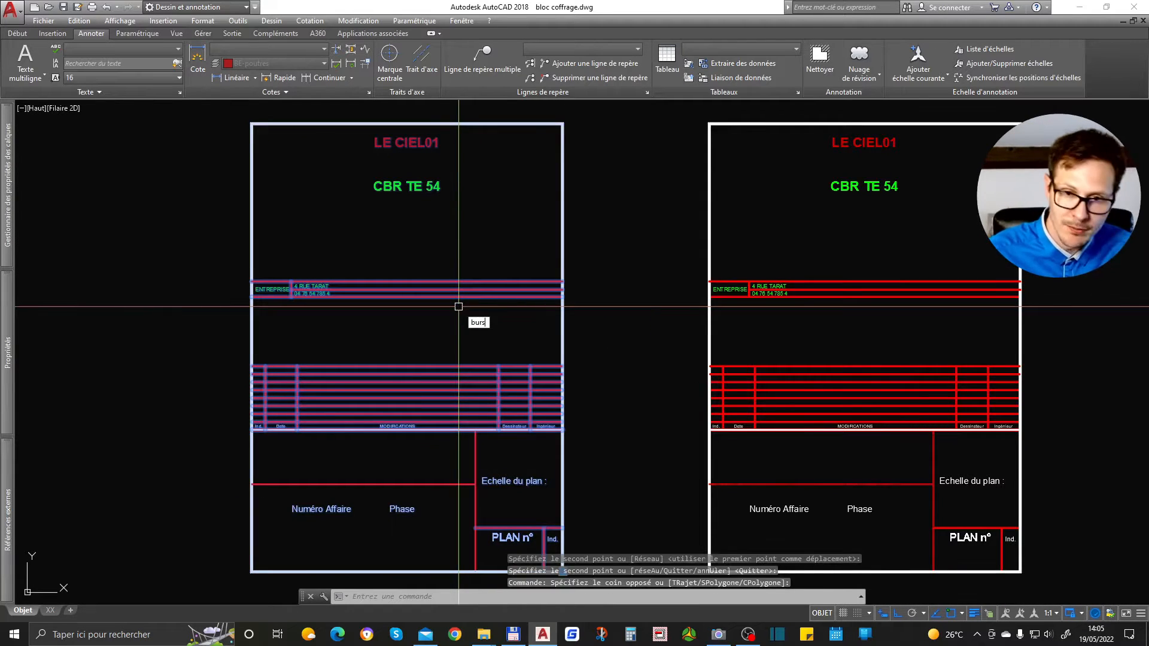
key("Return")
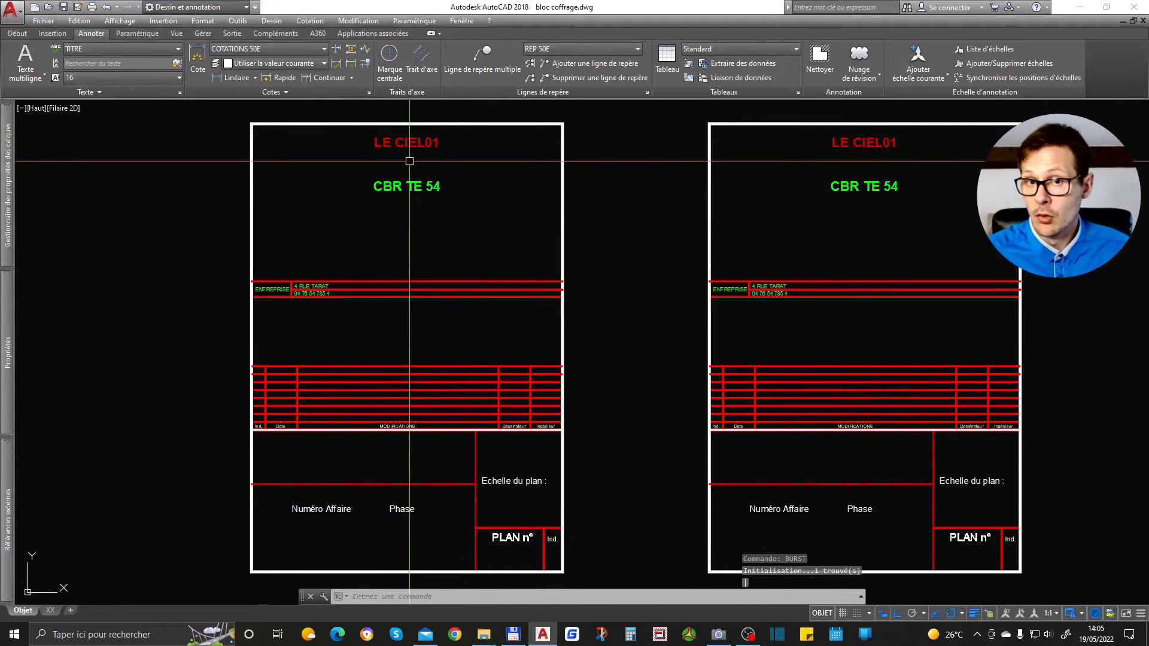
Step: Inspect the exploded copy's outer frame and ENTREPRISE text, and compare its header with the detailed title blocks
left_click(307, 118)
middle_click_drag(285, 149, 304, 186)
mouse_move(270, 161)
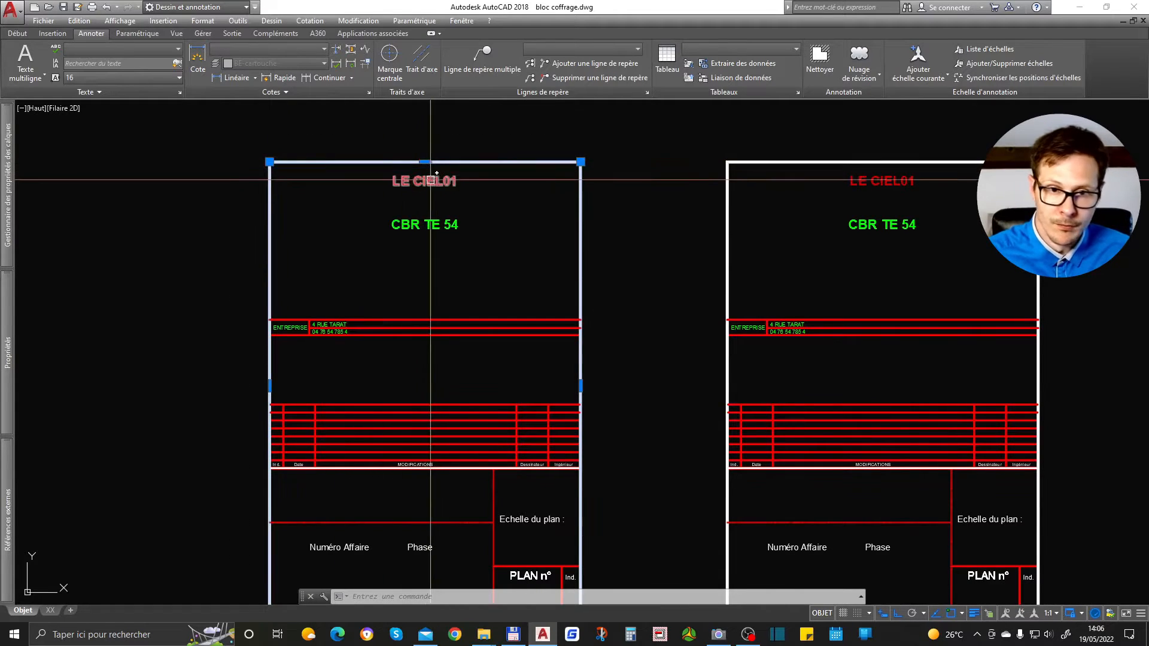
key("Escape")
key("Escape")
scroll(329, 314, "up", 2)
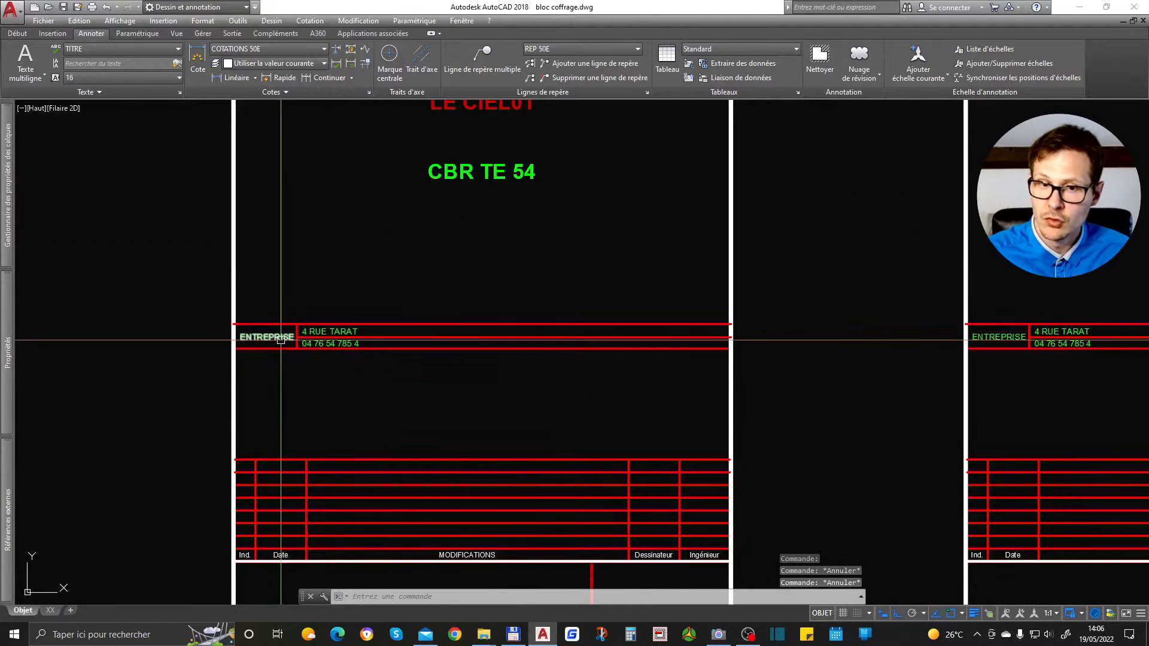
scroll(281, 340, "up", 2)
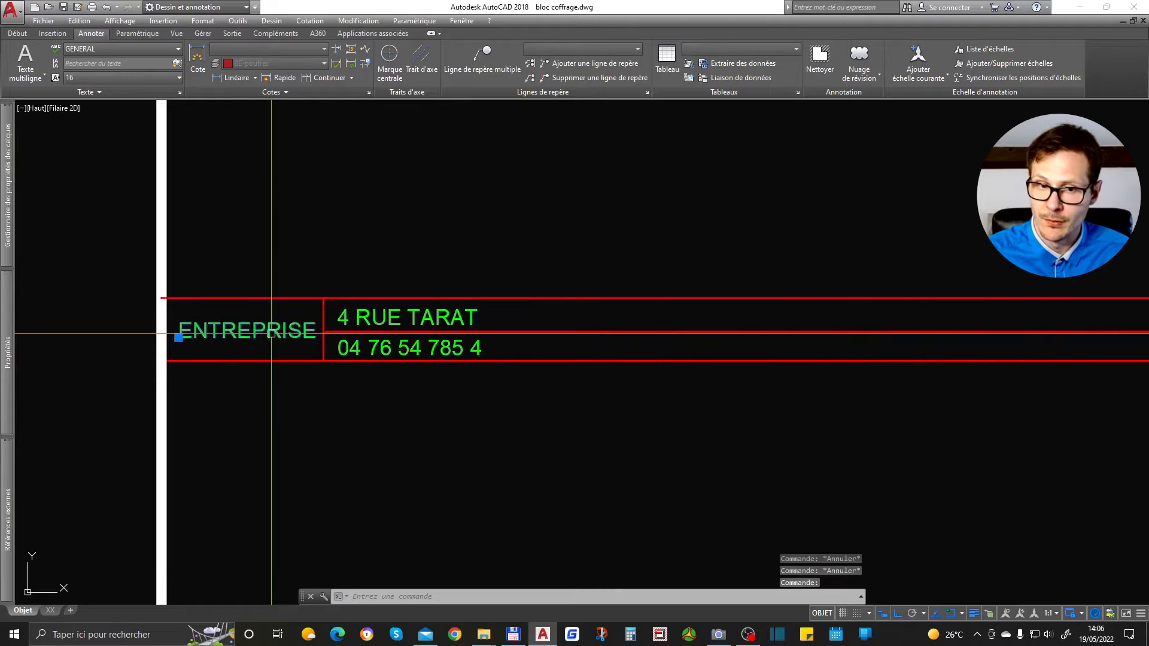
double_click(271, 334)
key("Return")
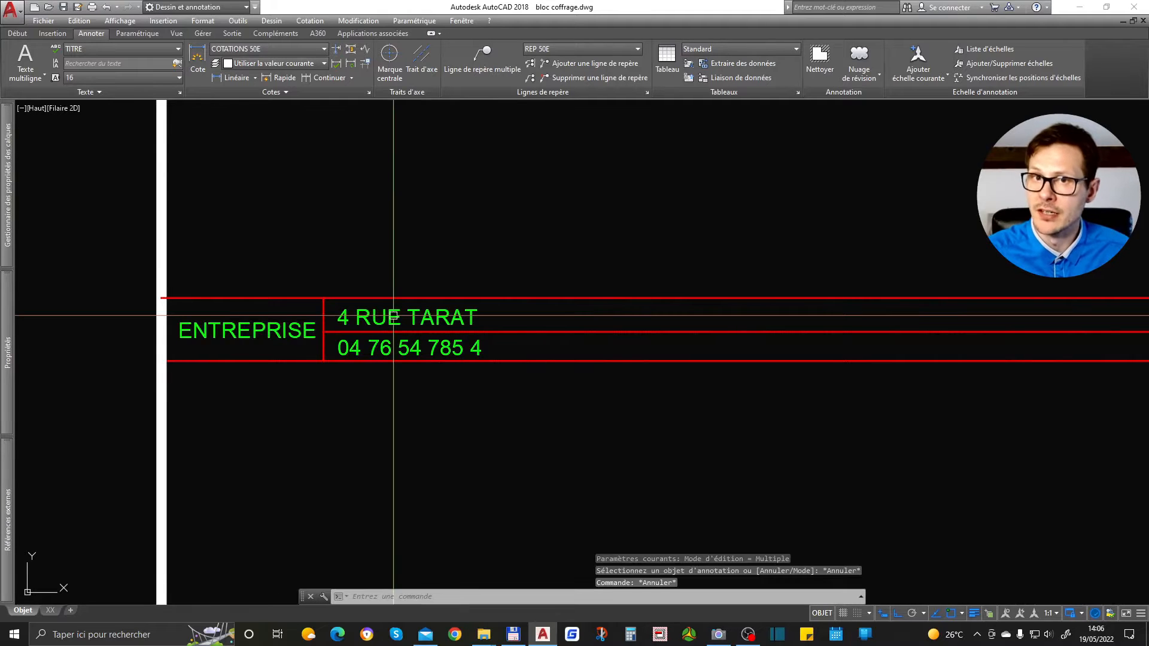
scroll(287, 354, "down", 5)
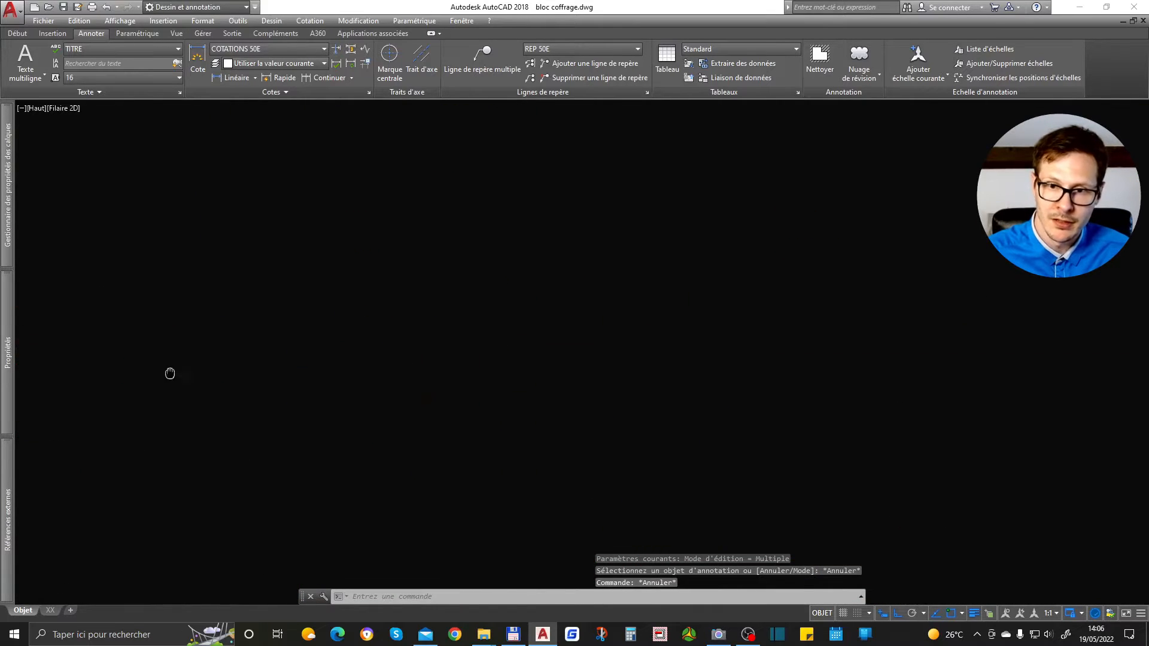
scroll(1011, 405, "up", 8)
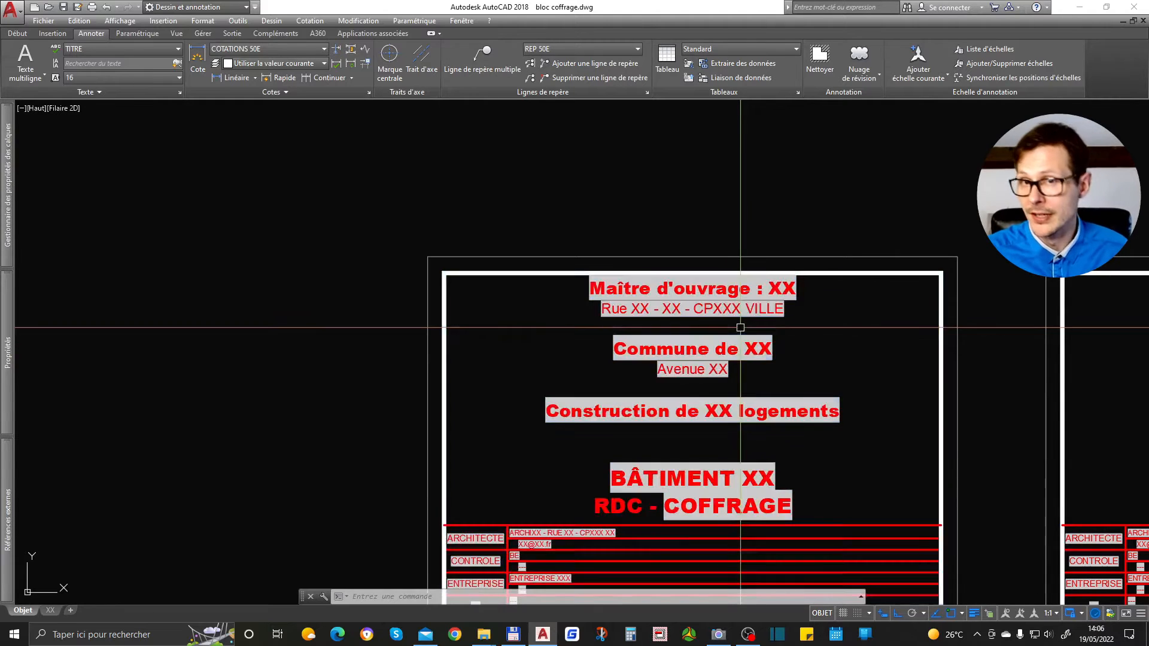
scroll(762, 329, "down", 5)
scroll(277, 305, "up", 5)
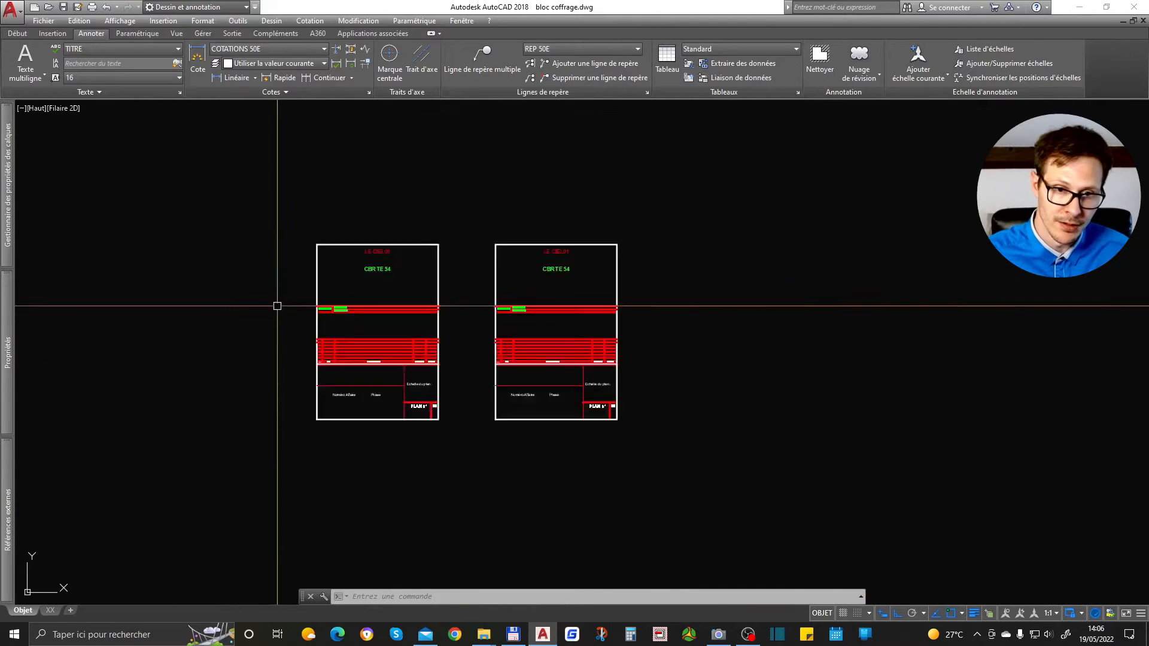
Step: Delete the company name, address and phone texts from the exploded copy's contractor row
scroll(594, 235, "down", 2)
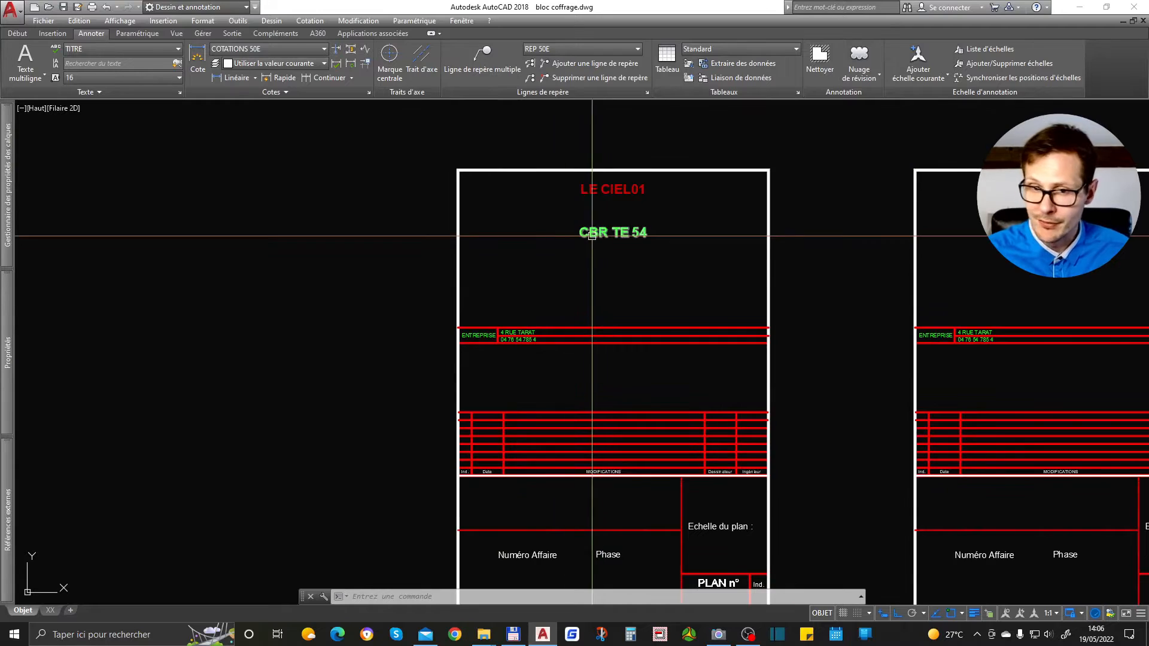
scroll(389, 325, "up", 4)
left_click(500, 319)
key("Delete")
scroll(502, 339, "down", 3)
scroll(508, 227, "up", 2)
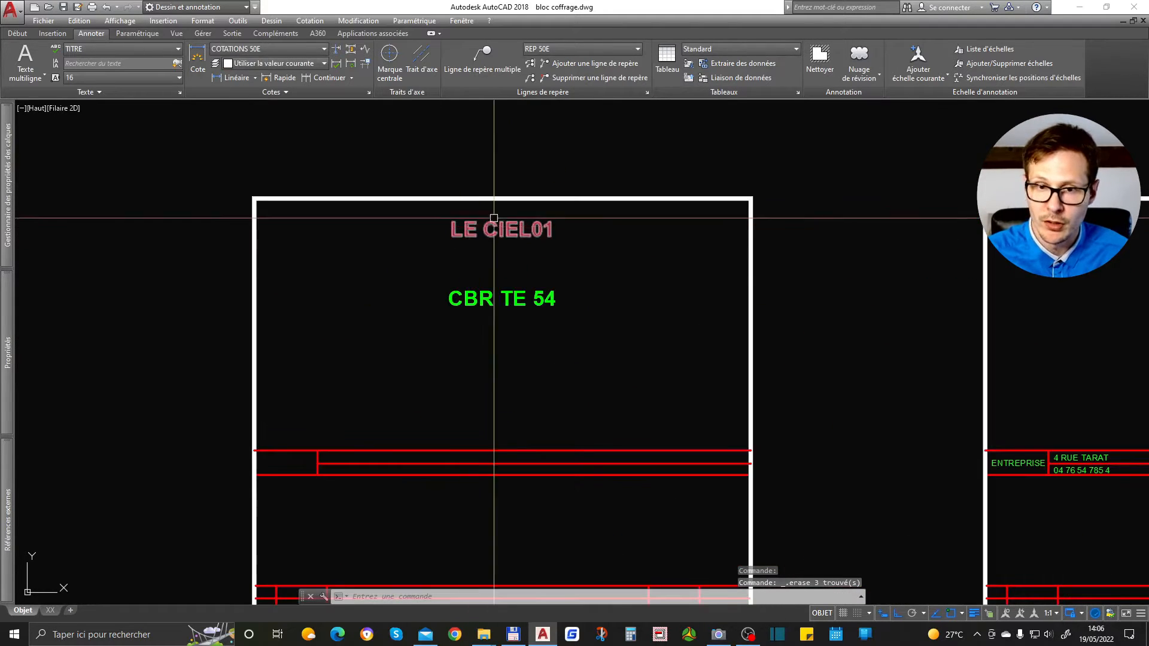
Step: Delete the LE CIEL01 and CBR TE 54 header texts from the exploded copy
left_click(516, 224)
key("Delete")
left_click(515, 301)
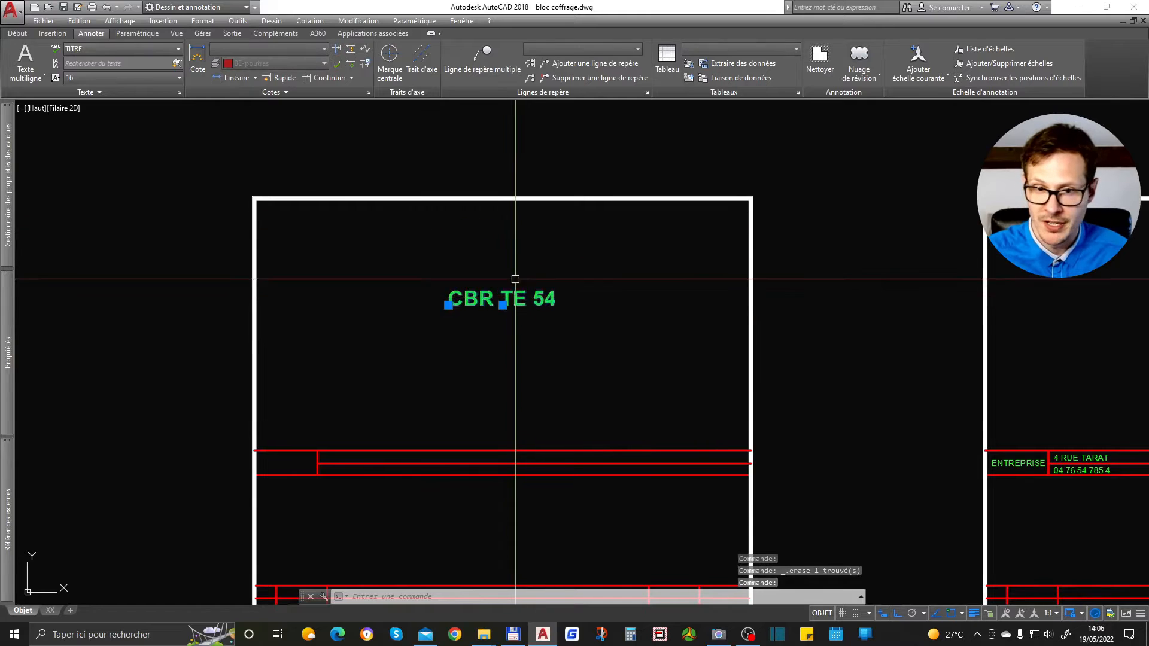
key("Delete")
Step: Examine the exploded copy's revision table and plan number area, and the revision row in the detailed title blocks
scroll(504, 212, "down", 3)
scroll(491, 395, "up", 5)
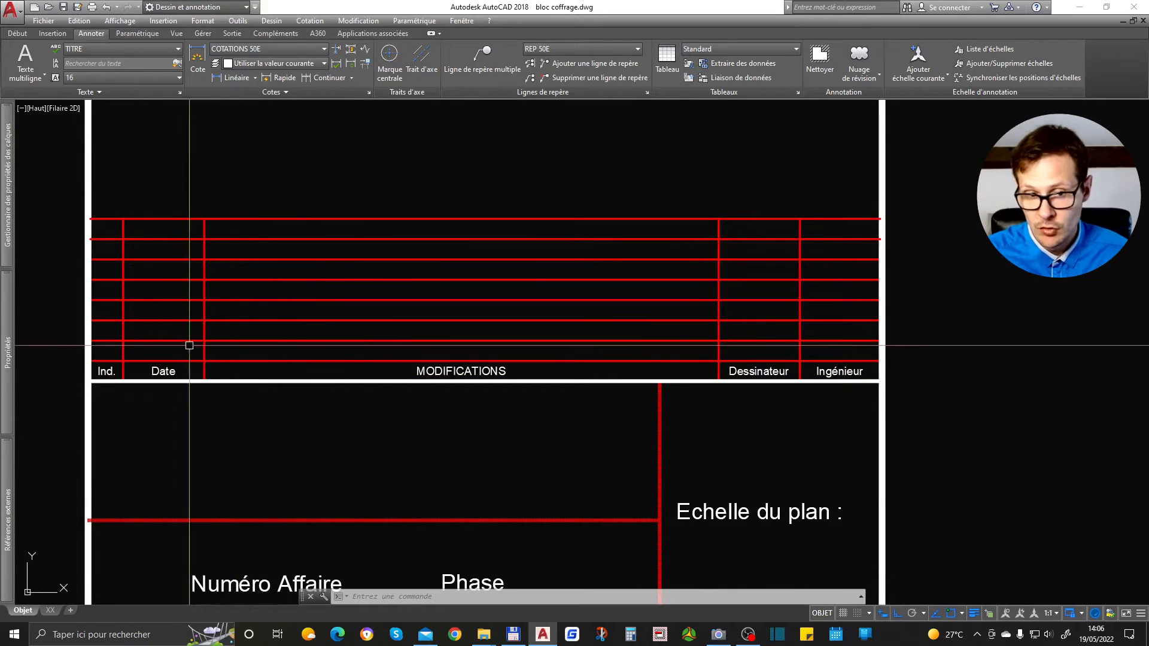
scroll(774, 503, "down", 2)
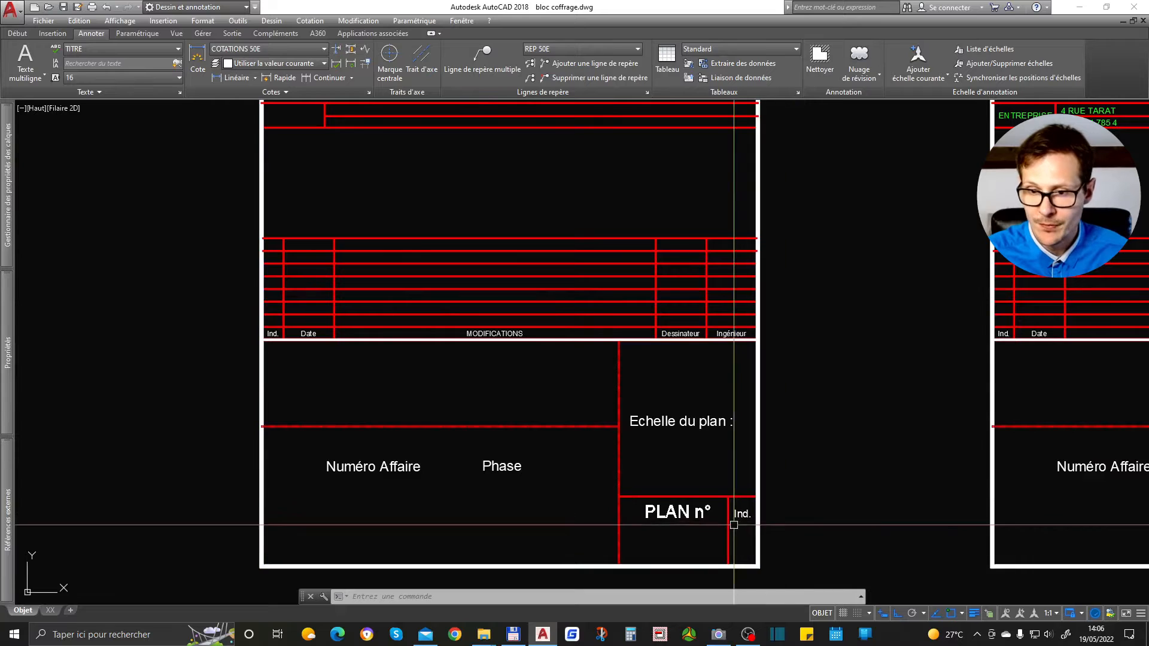
scroll(311, 323, "down", 10)
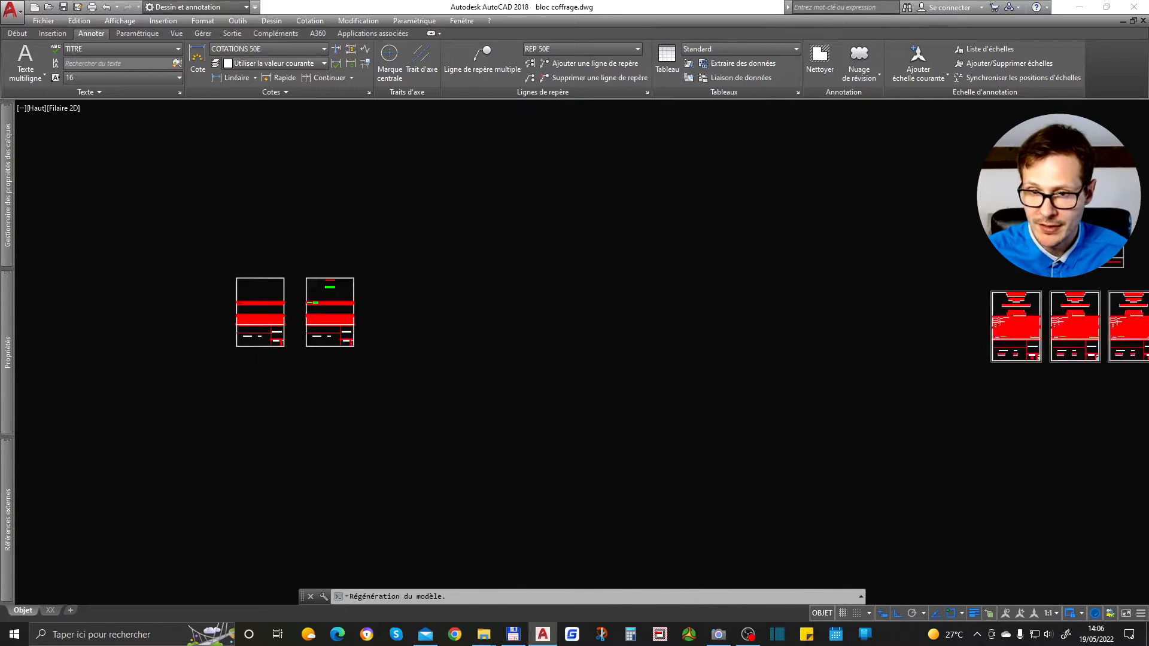
scroll(718, 359, "up", 10)
scroll(446, 304, "up", 4)
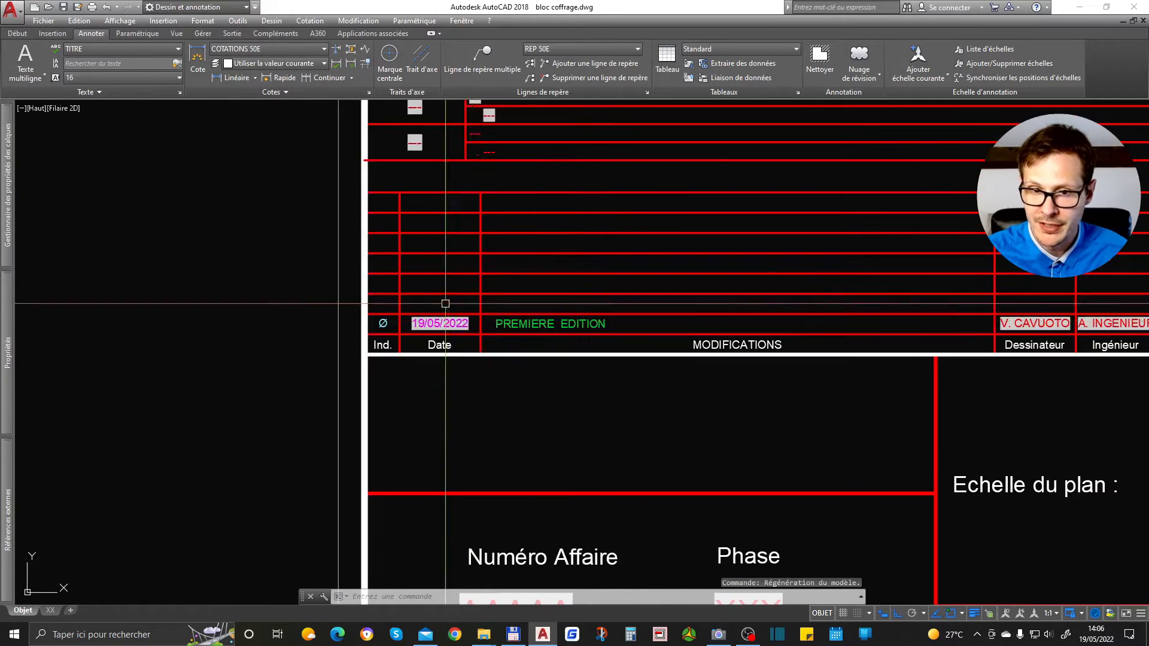
key("Delete")
scroll(445, 303, "down", 8)
Step: Try to move the revision row block out of the RDC title block
left_click(491, 321)
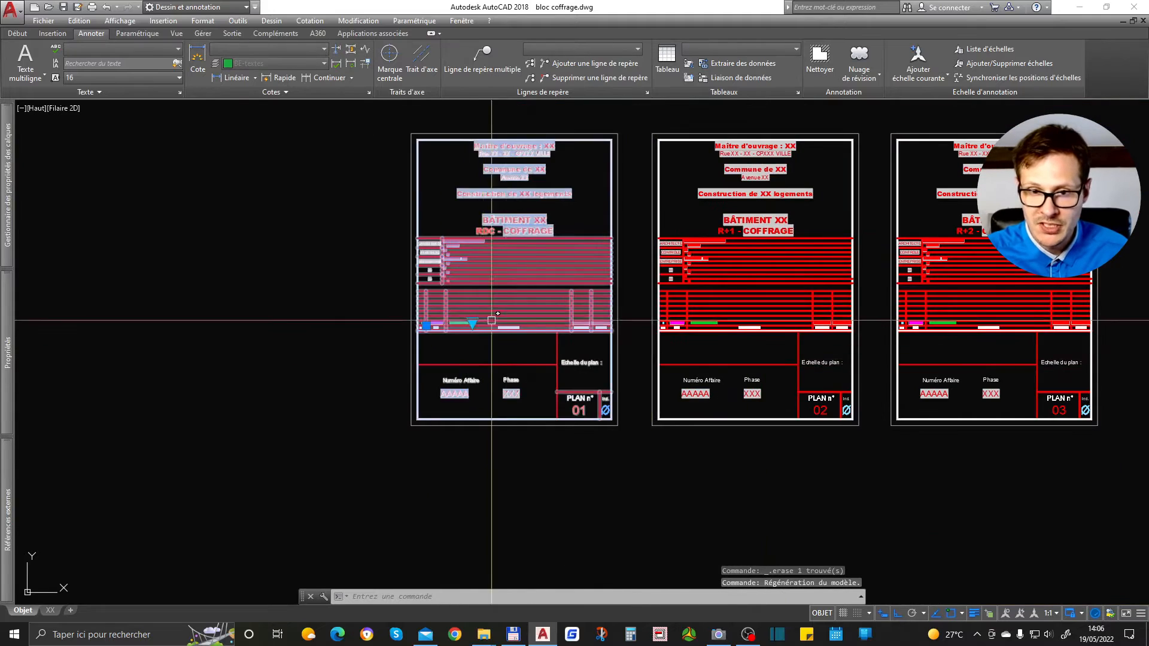
scroll(491, 321, "down", 4)
type("d")
key("Return")
left_click(640, 341)
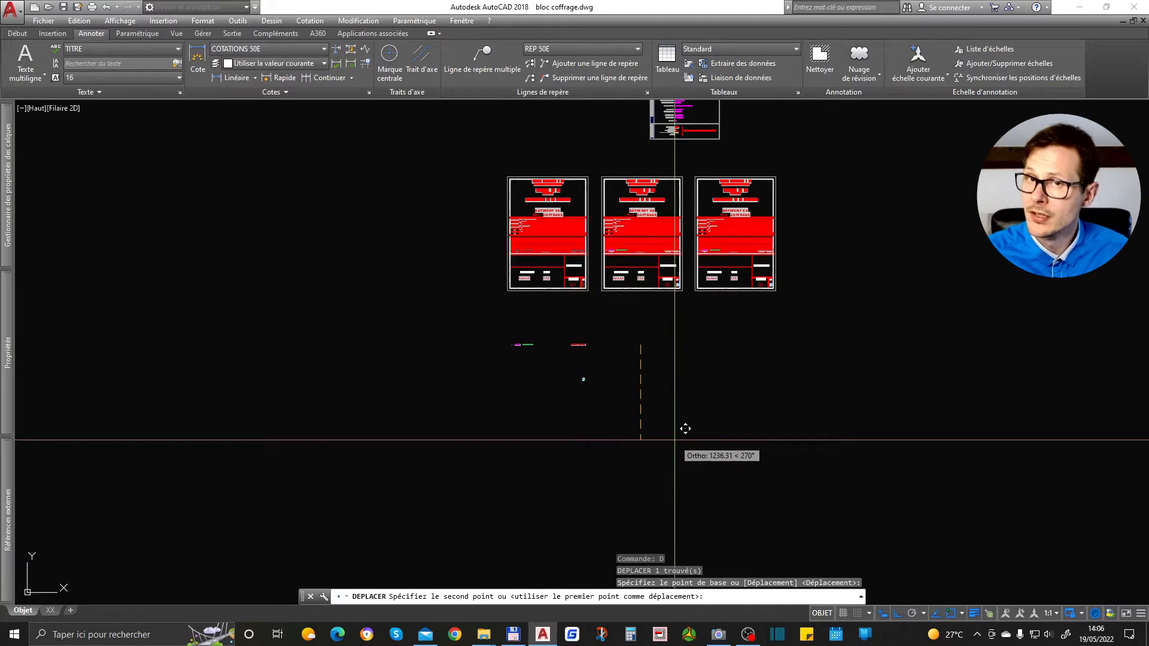
key("Escape")
Step: Select the PREMIERE EDITION revision row in the RDC title block to examine its dynamic block options, and deselect it
scroll(685, 428, "up", 8)
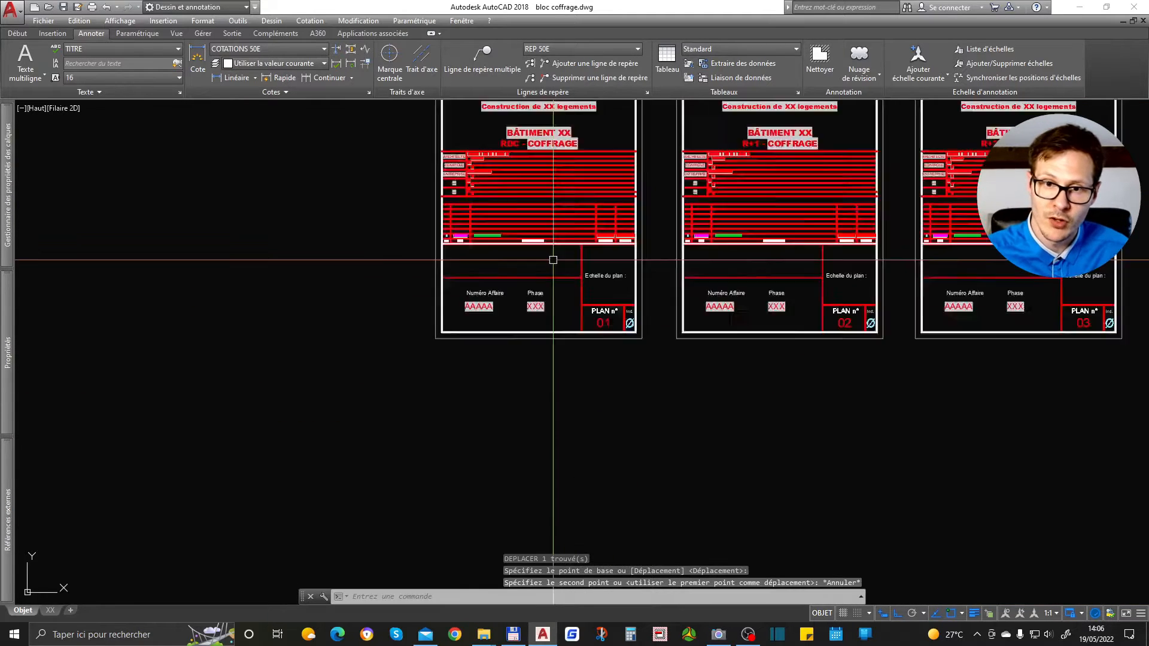
middle_click_drag(682, 362, 761, 481)
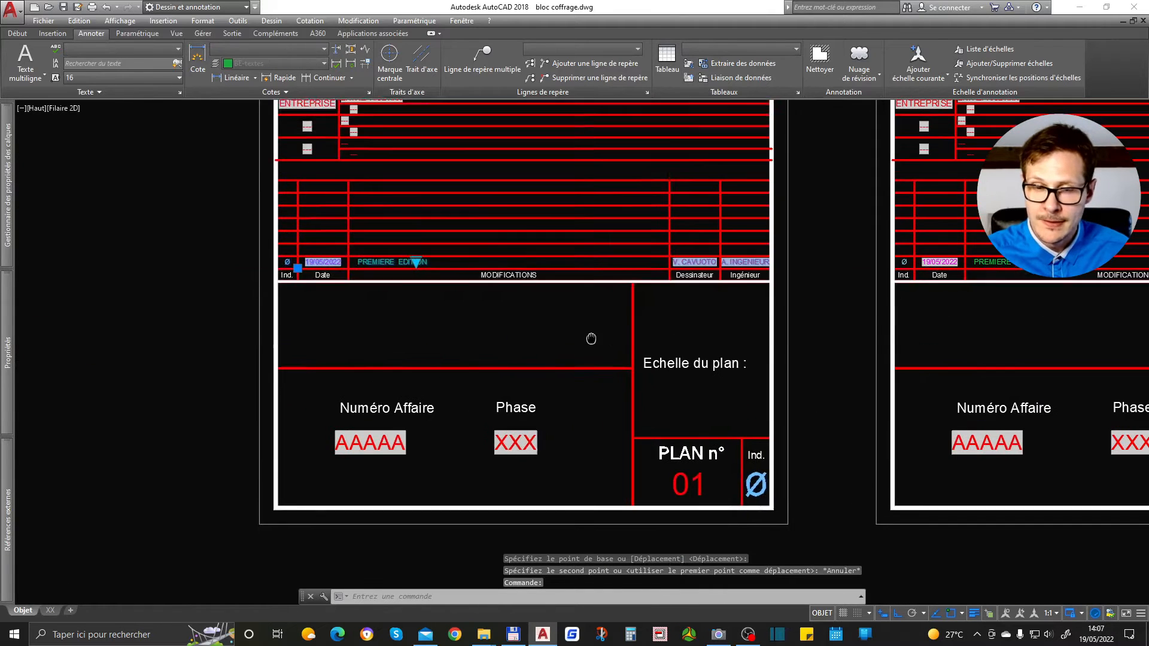
left_click(420, 260)
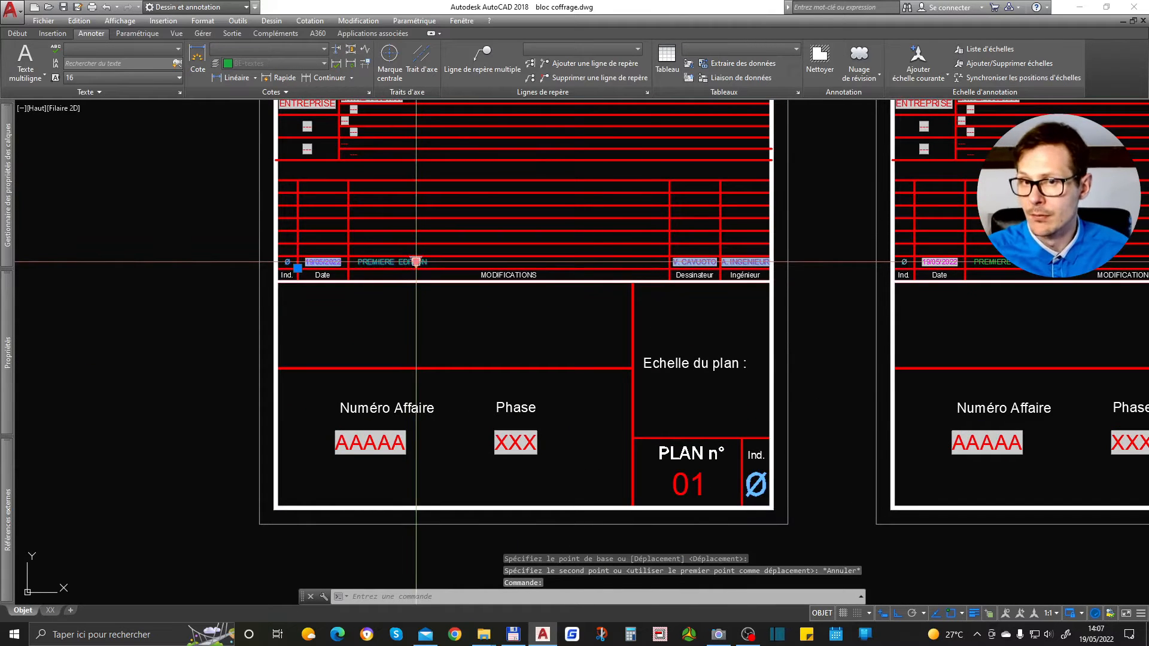
left_click(416, 262)
left_click(489, 287)
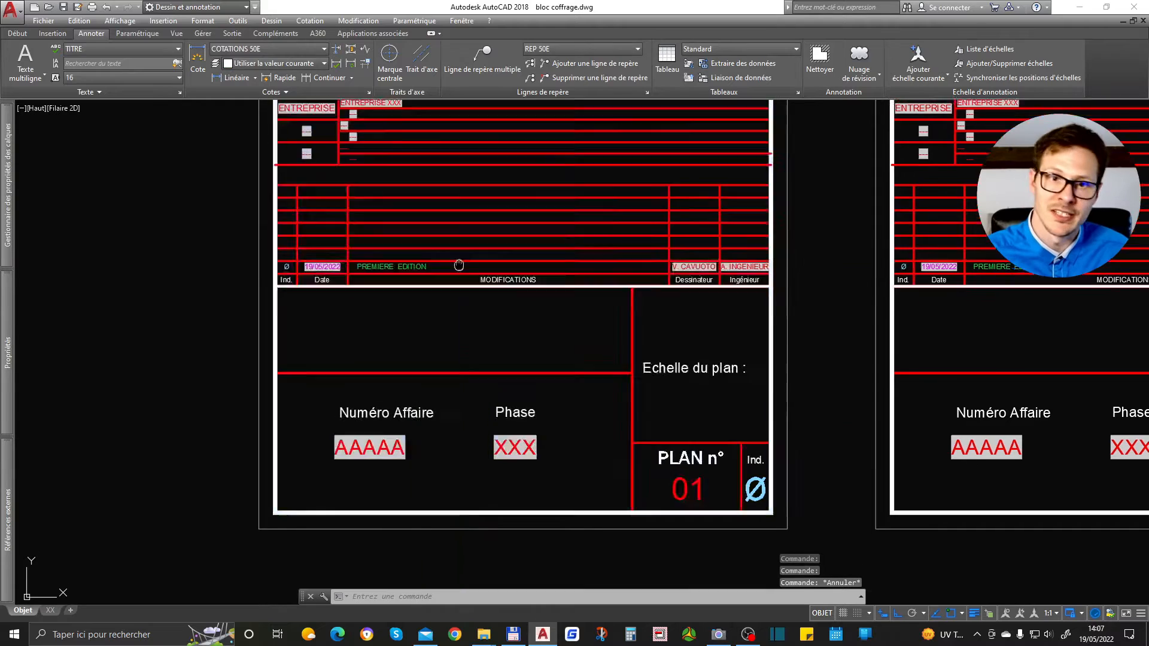
Step: Examine the RDC title block's visibility options for the number of intervenants, and deselect the block
scroll(454, 287, "down", 3)
scroll(405, 206, "down", 2)
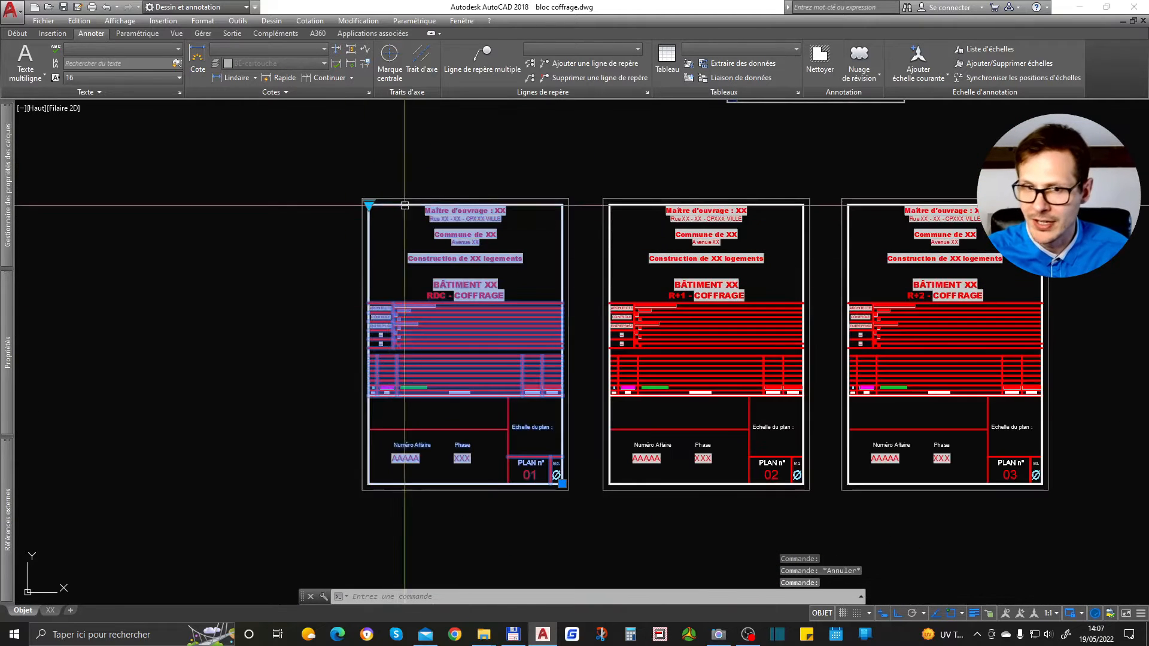
left_click(368, 205)
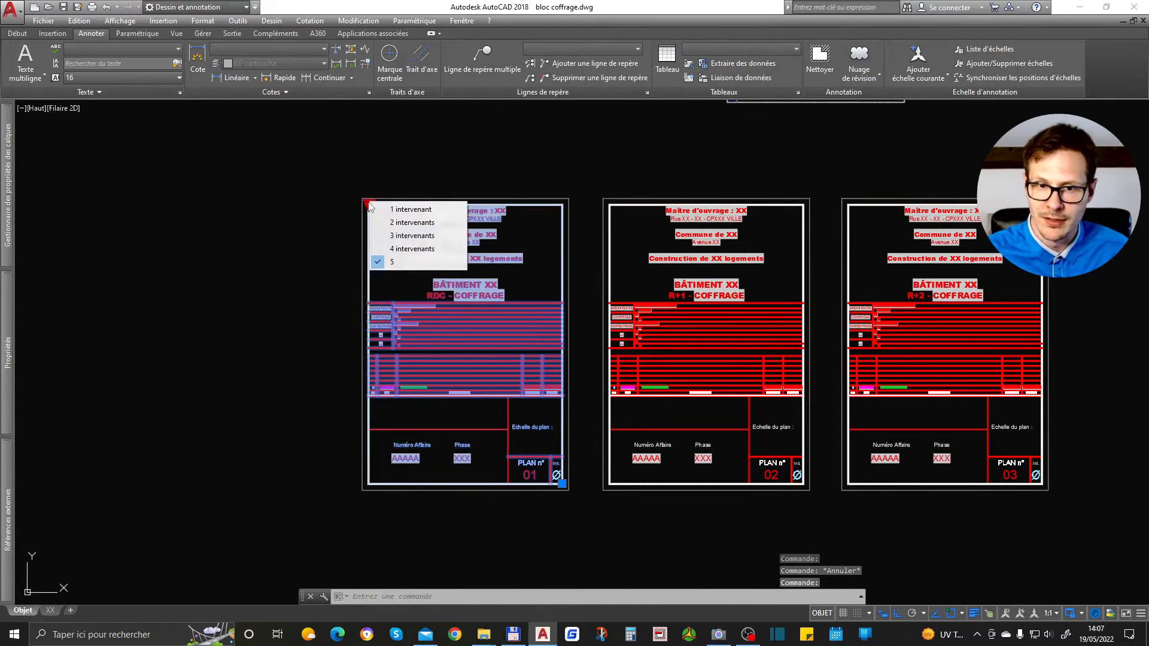
left_click(437, 246)
scroll(359, 198, "up", 3)
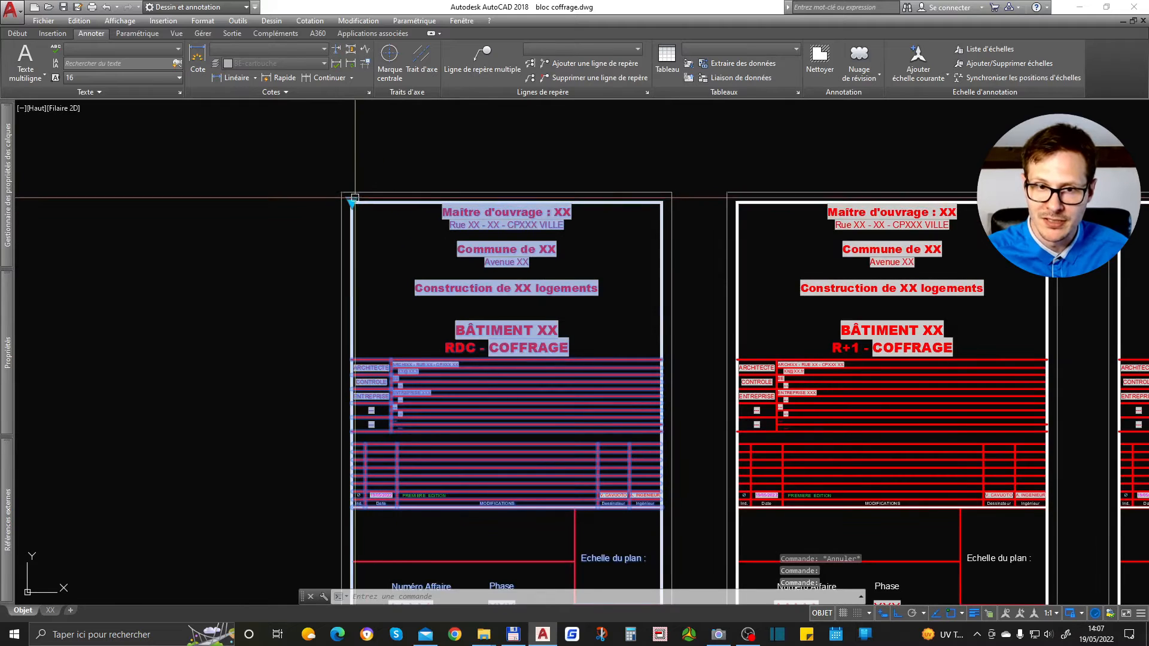
left_click(353, 202)
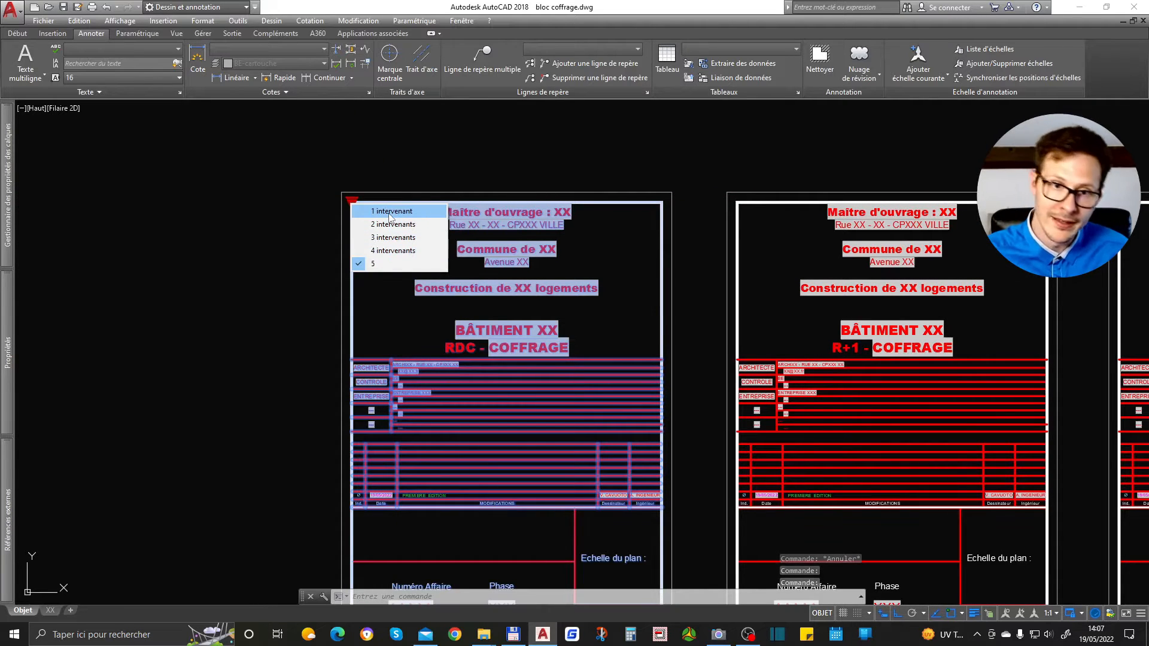
key("Escape")
key("Escape")
Step: Examine the revision table and its PREMIERE EDITION row in the RDC title block
middle_click_drag(401, 494, 410, 392)
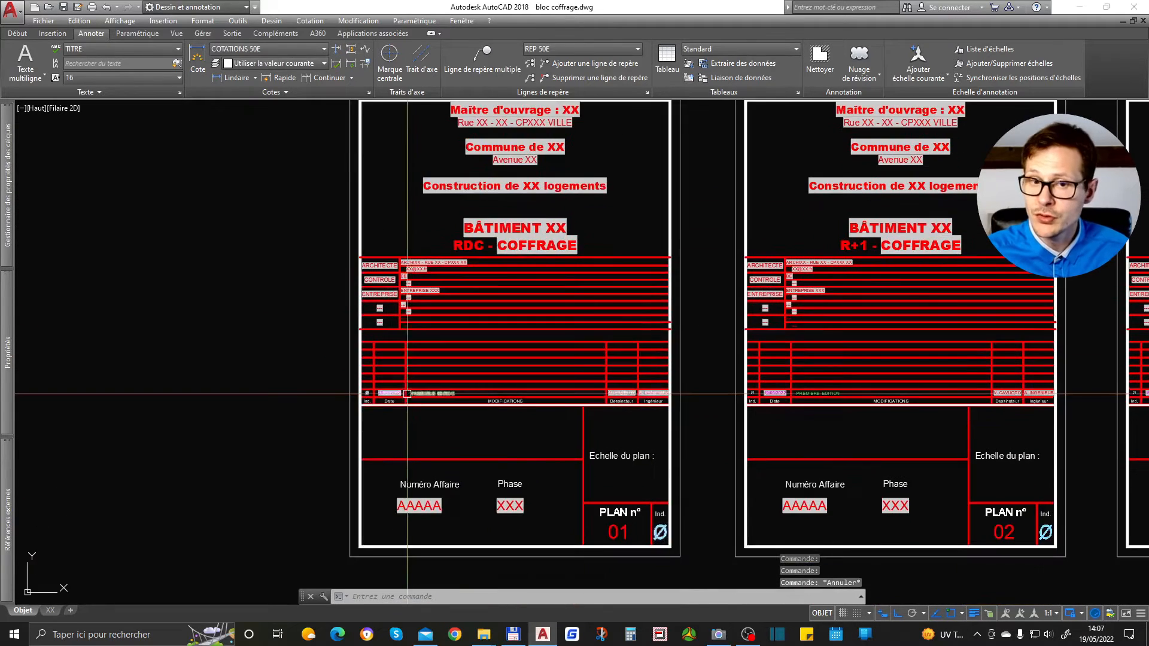
left_click(404, 396)
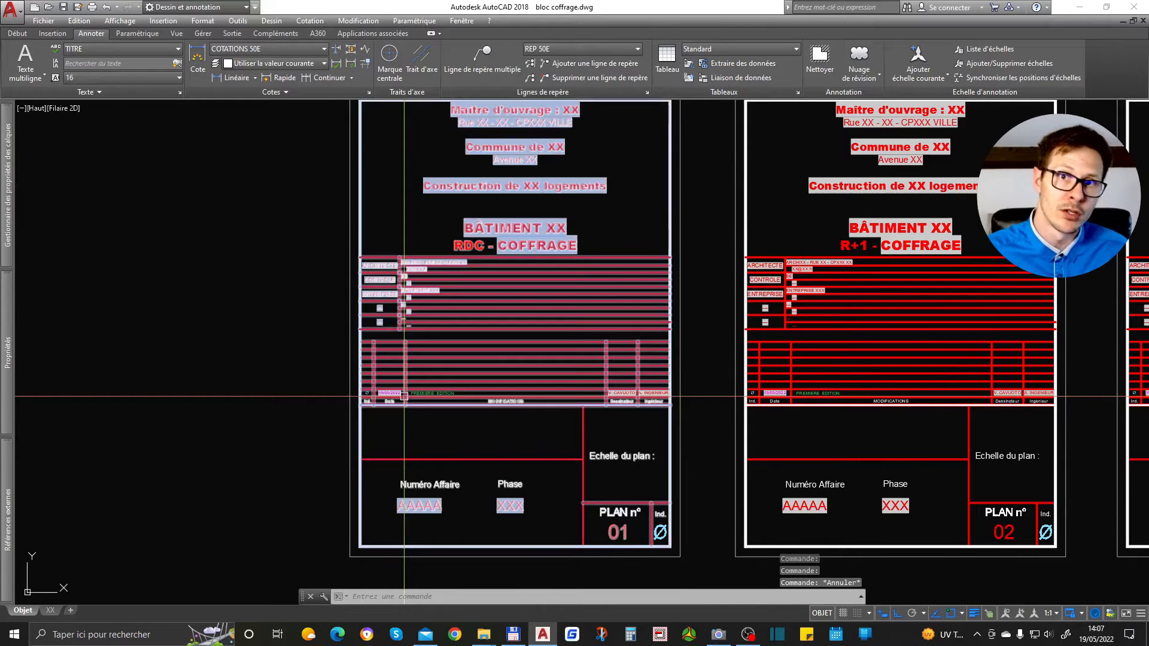
key("Escape")
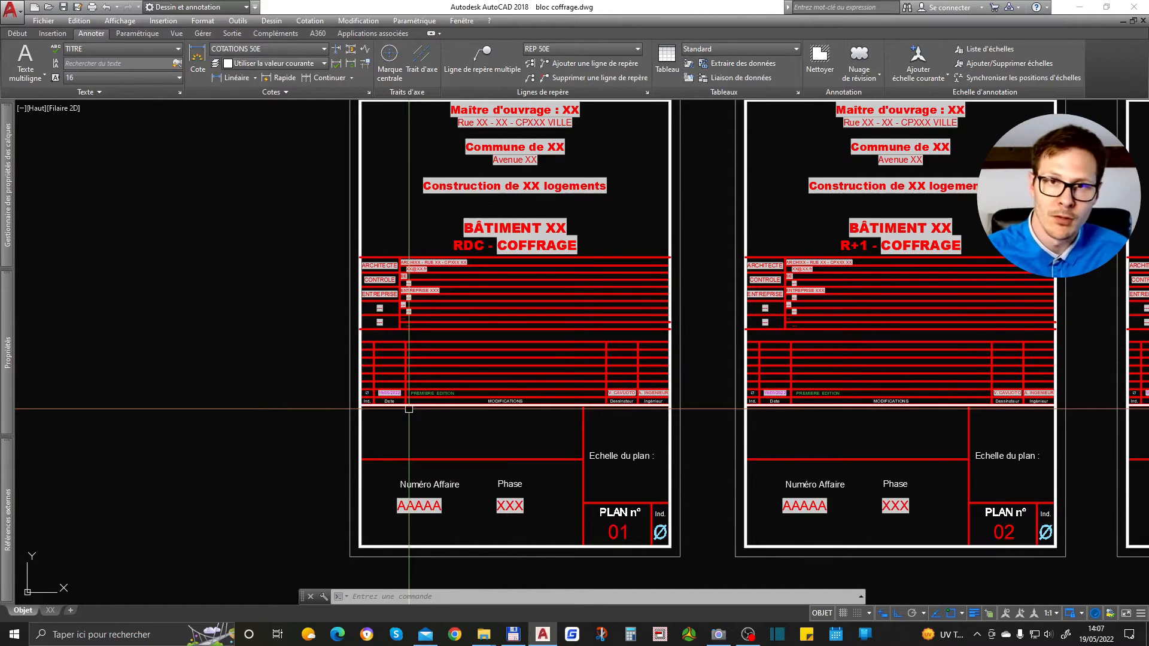
left_click(438, 405)
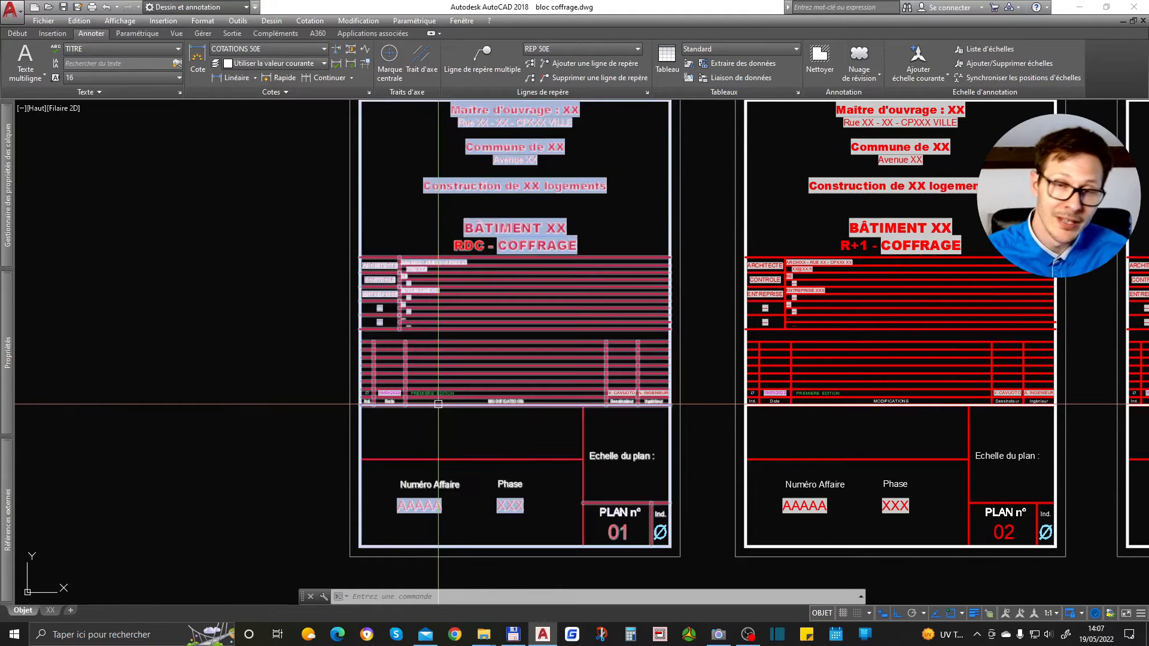
mouse_move(438, 402)
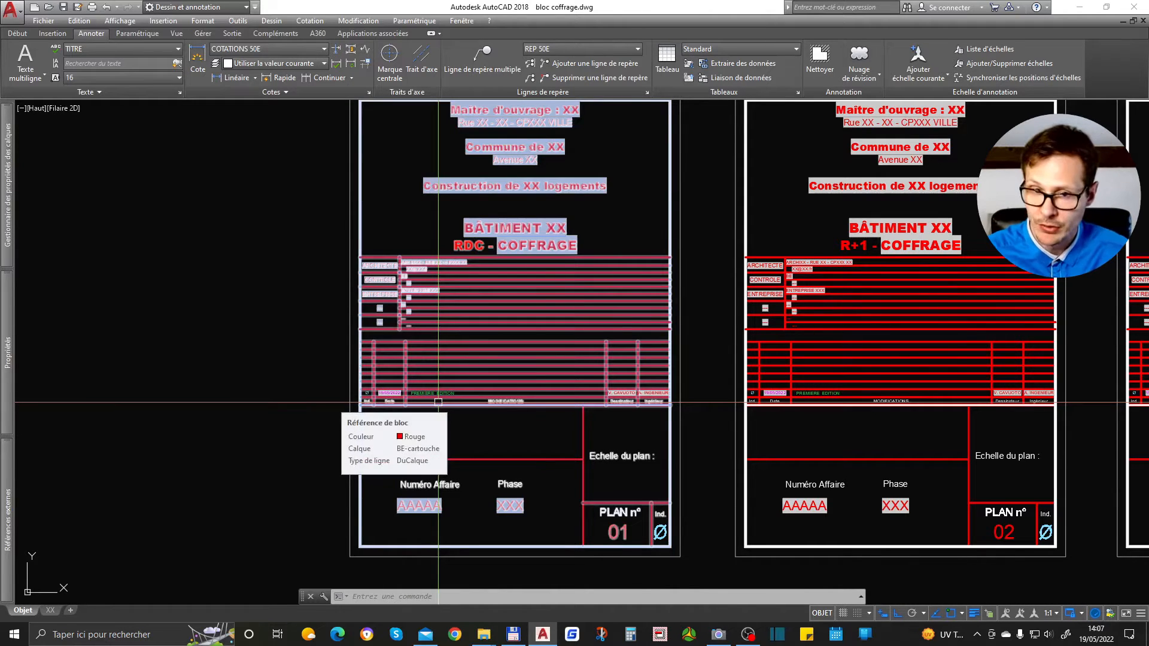
key("Escape")
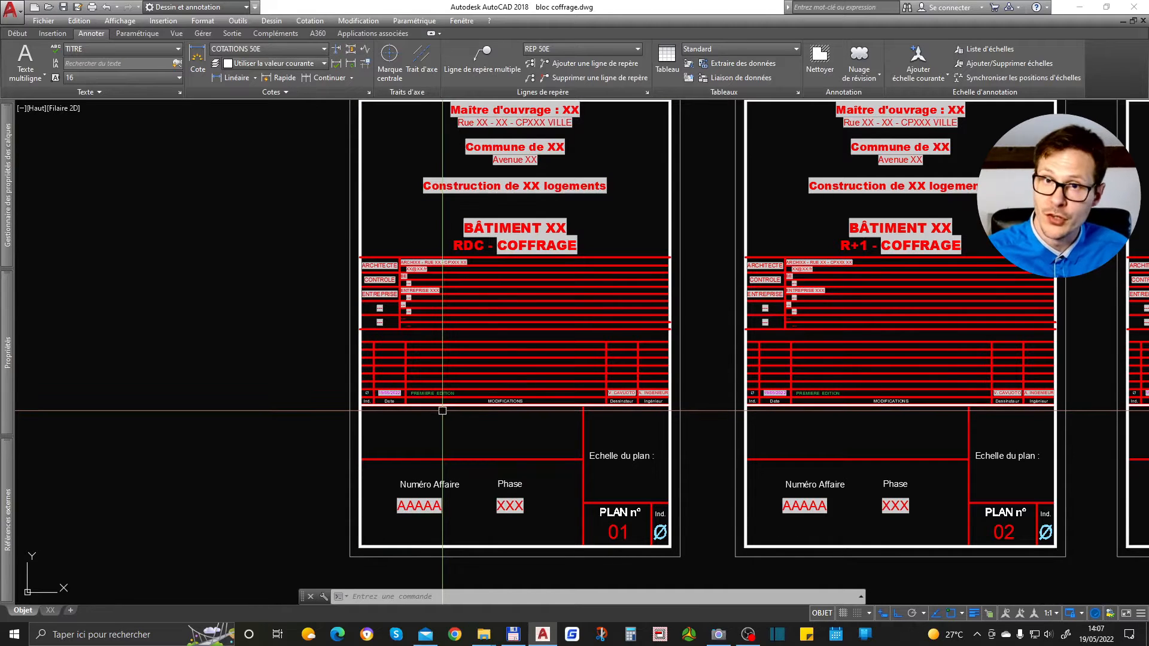
scroll(431, 393, "up", 2)
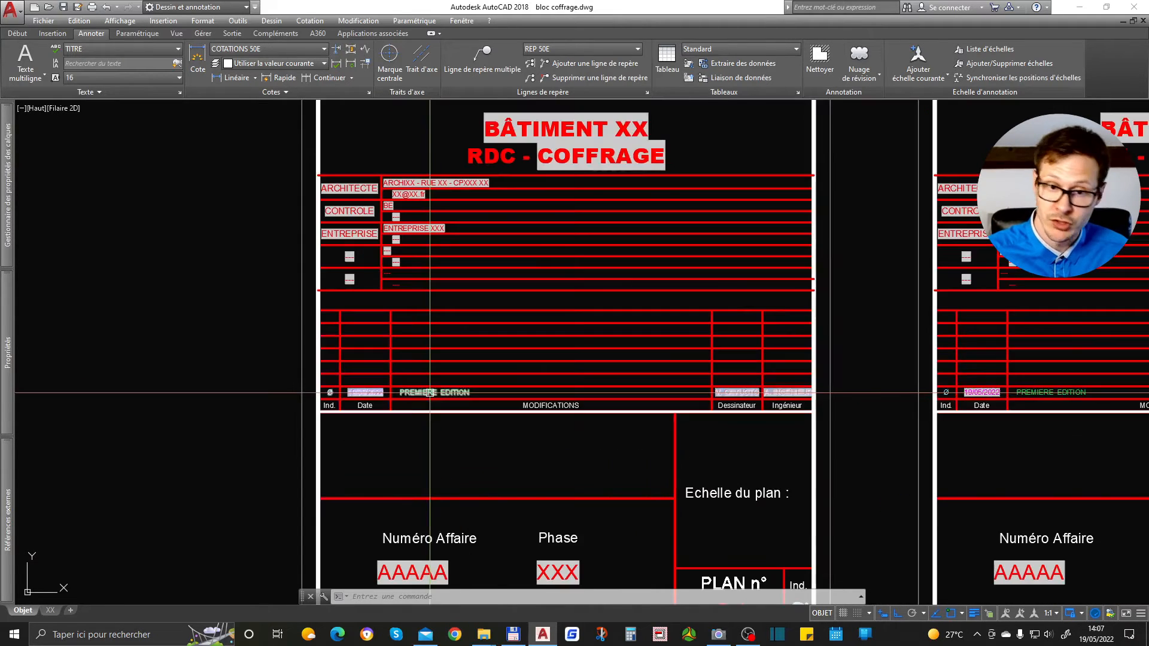
Step: Examine the exploded copy's empty revision table and its Numéro Affaire, Phase and PLAN n° fields
scroll(438, 389, "down", 3)
scroll(720, 357, "down", 5)
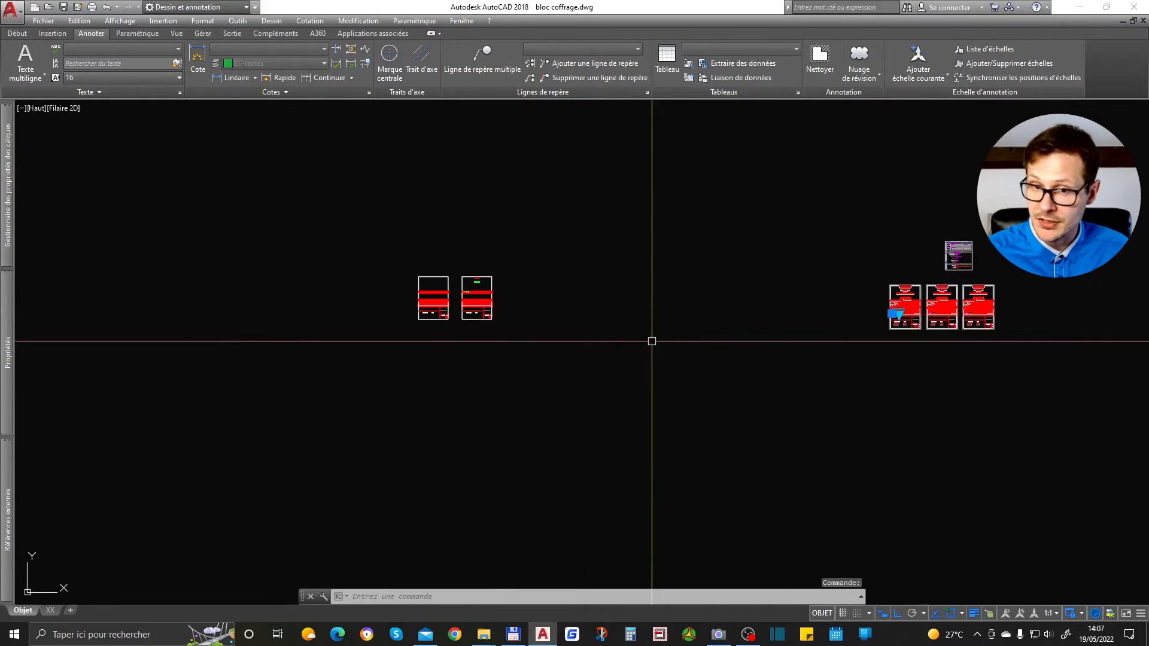
scroll(453, 286, "up", 4)
key("ctrl+z")
key("ctrl+z")
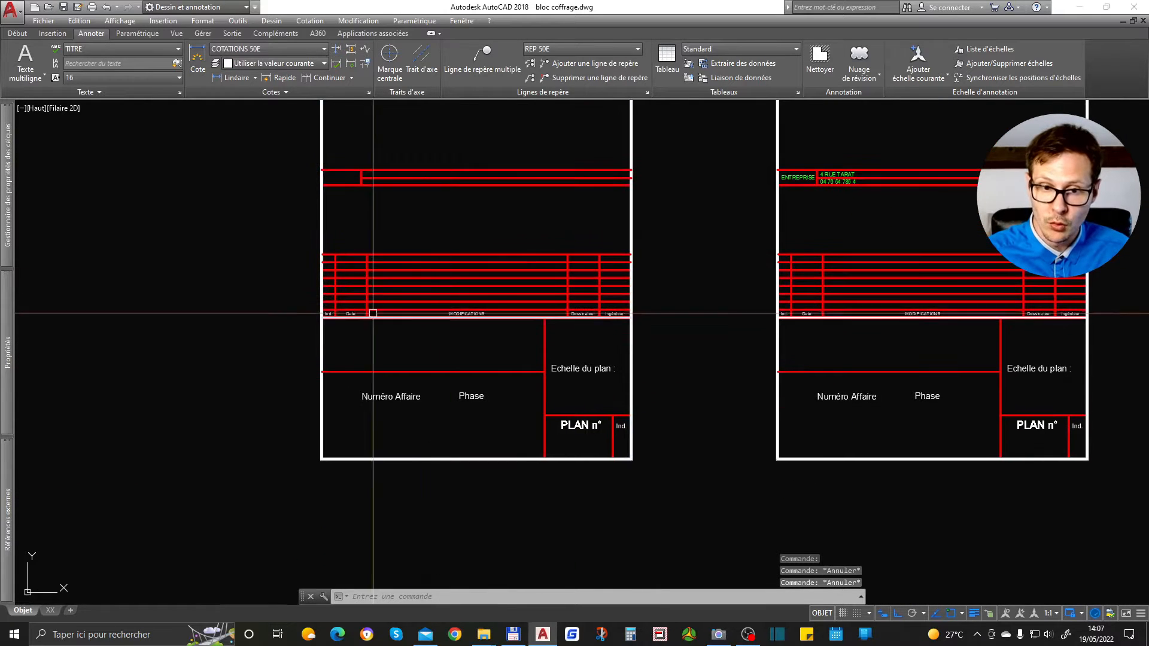
scroll(392, 396, "up", 2)
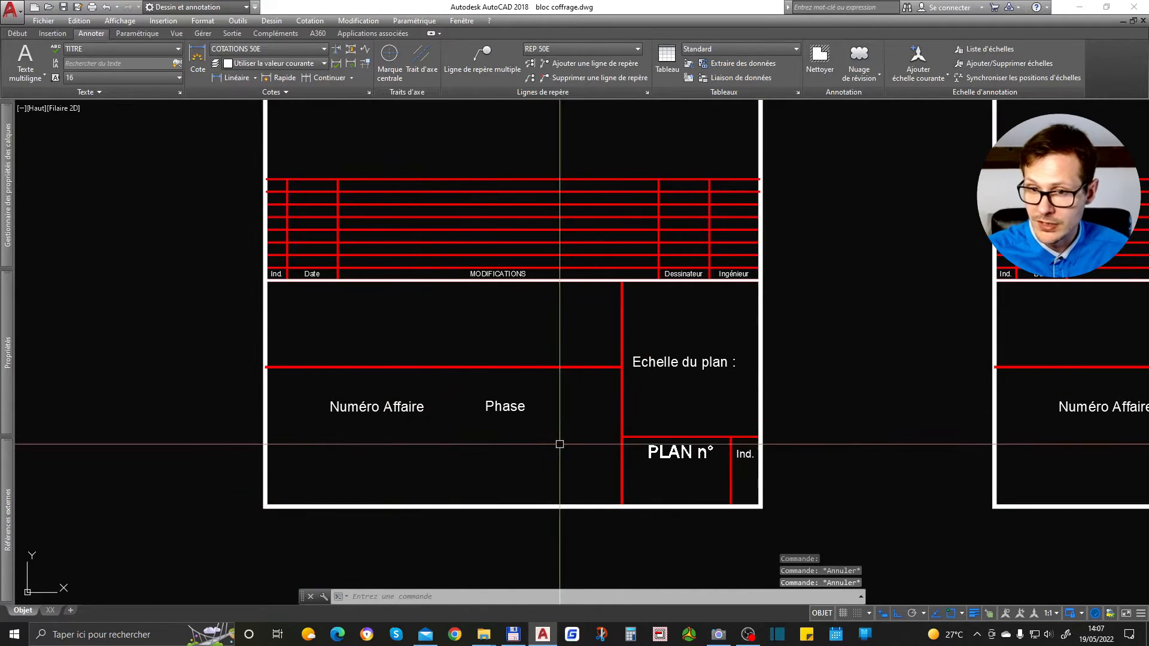
scroll(583, 431, "down", 2)
mouse_move(588, 211)
middle_mouse_down()
mouse_move(591, 344)
mouse_move(588, 288)
mouse_move(564, 309)
middle_mouse_up()
middle_click_drag(636, 515, 614, 440)
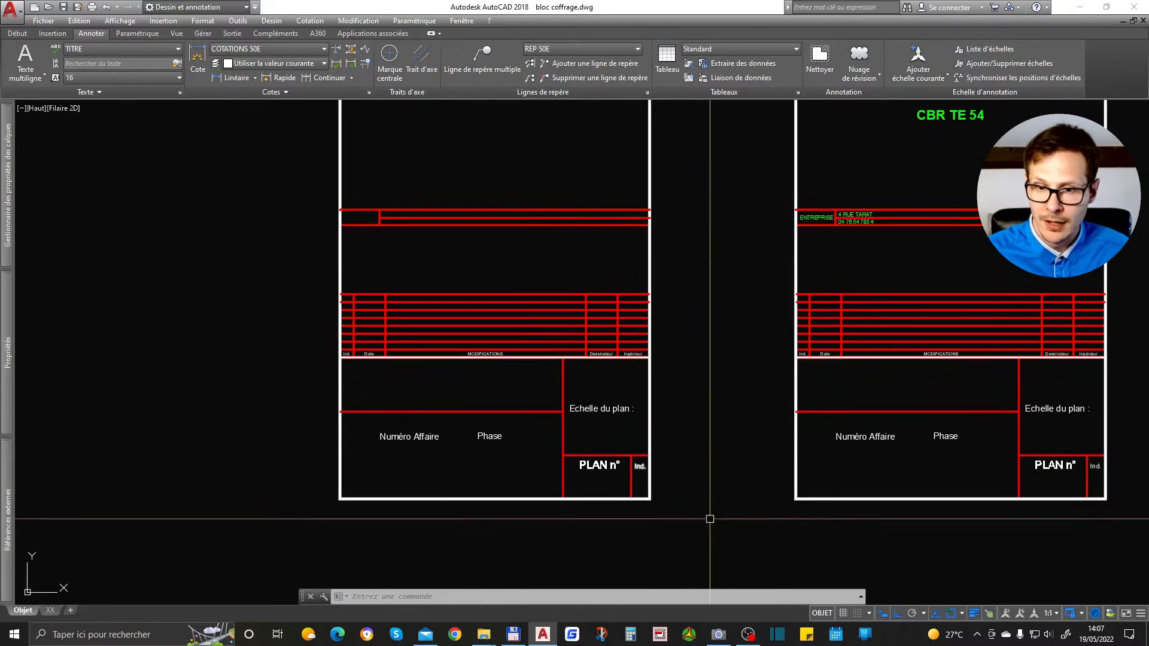
Step: Select the Echelle du plan text in the exploded copy and the original title block to inspect them, and clear the selection
scroll(609, 405, "up", 3)
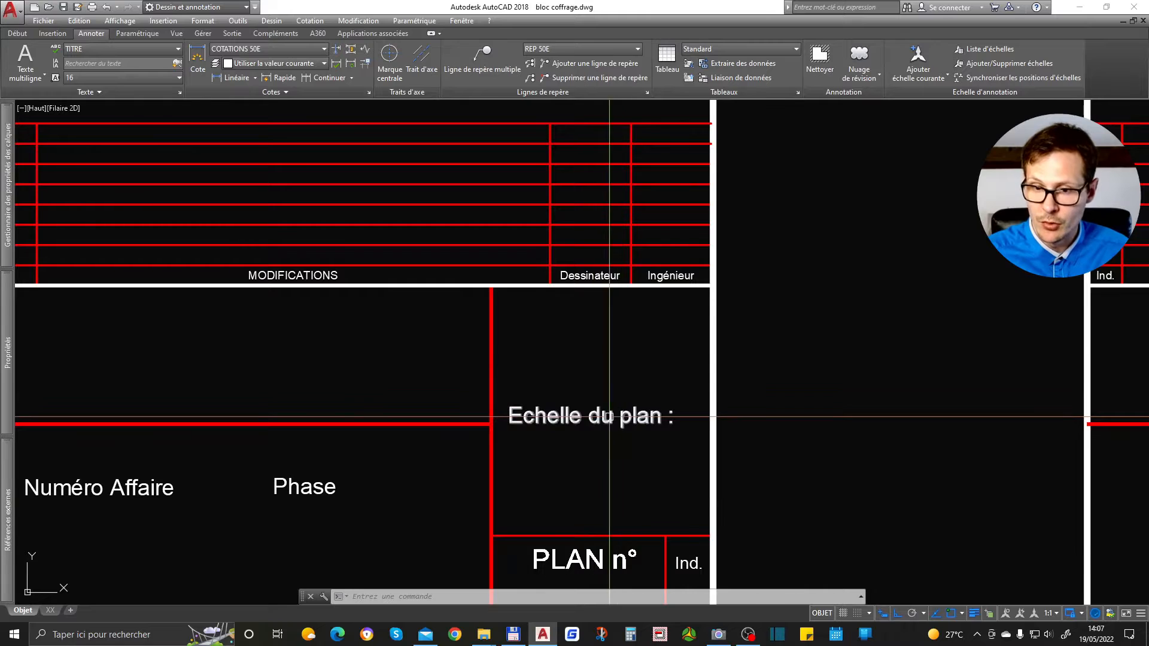
double_click(615, 417)
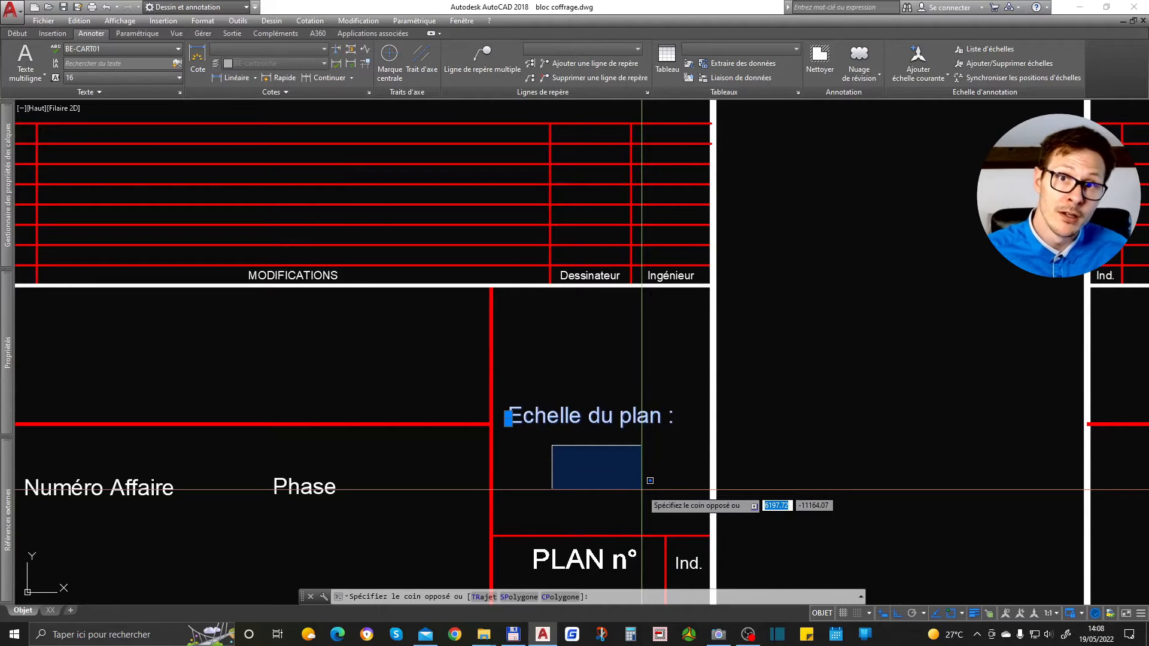
scroll(642, 490, "down", 6)
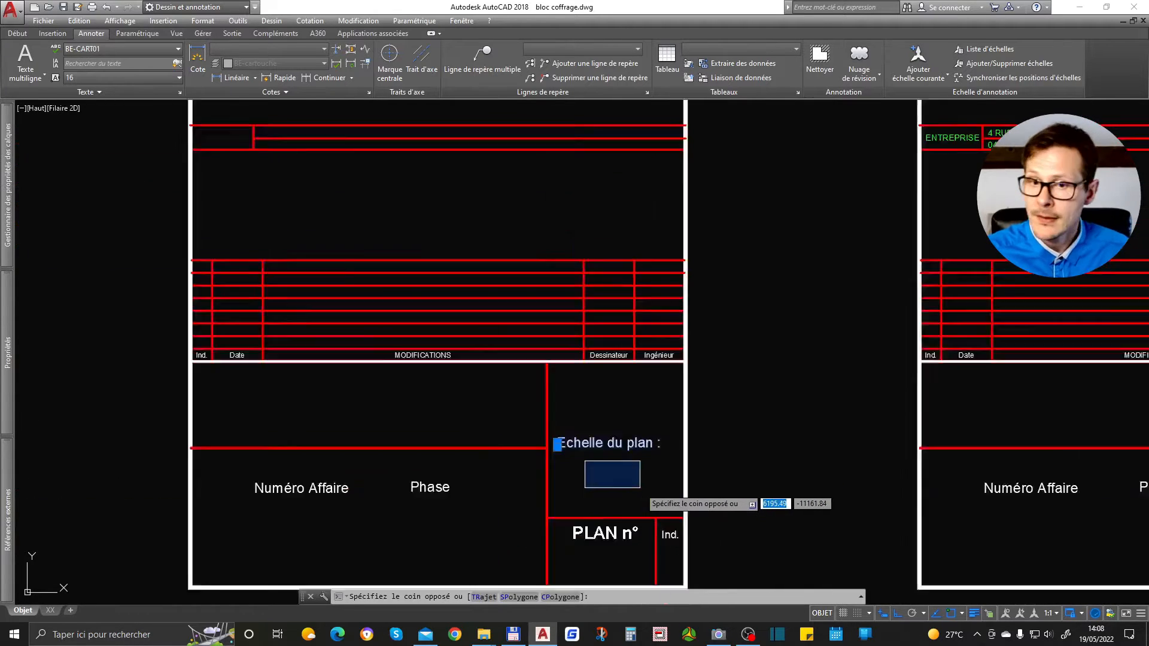
key("Escape")
scroll(507, 339, "down", 4)
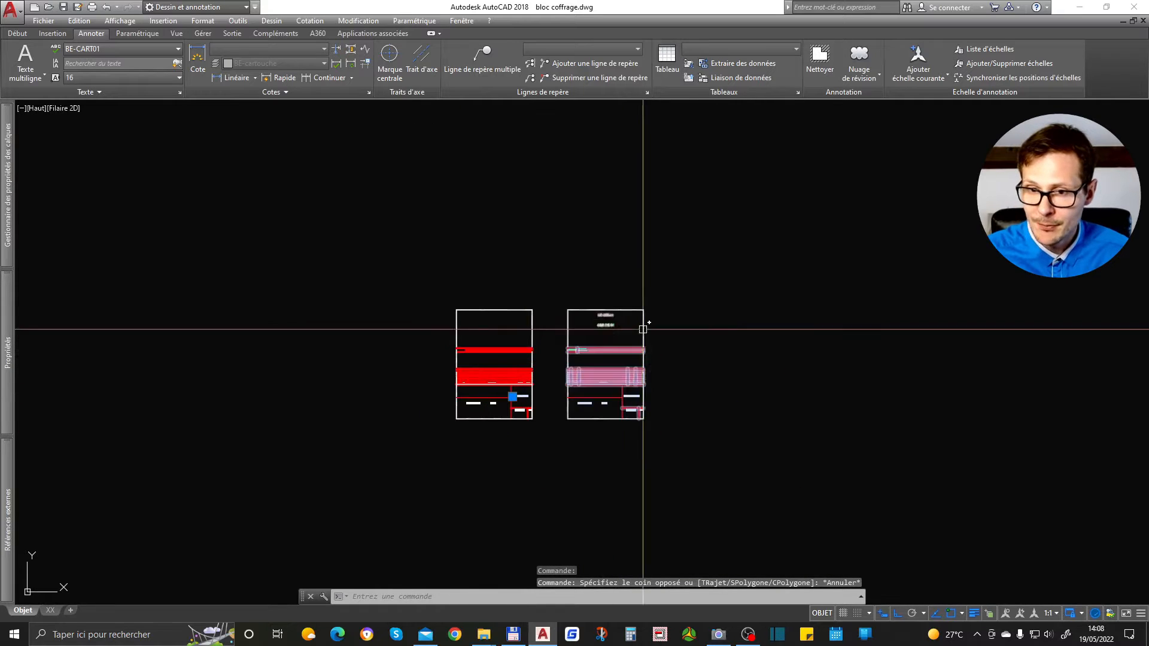
left_click(614, 317)
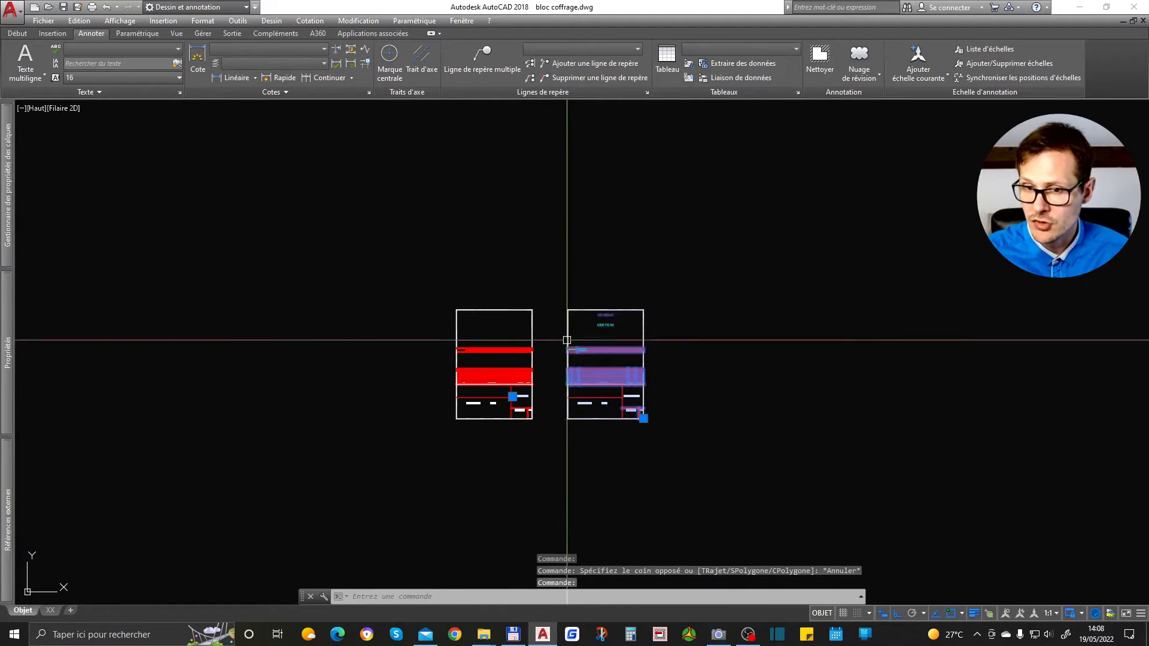
scroll(603, 383, "up", 4)
key("Escape")
scroll(429, 160, "down", 4)
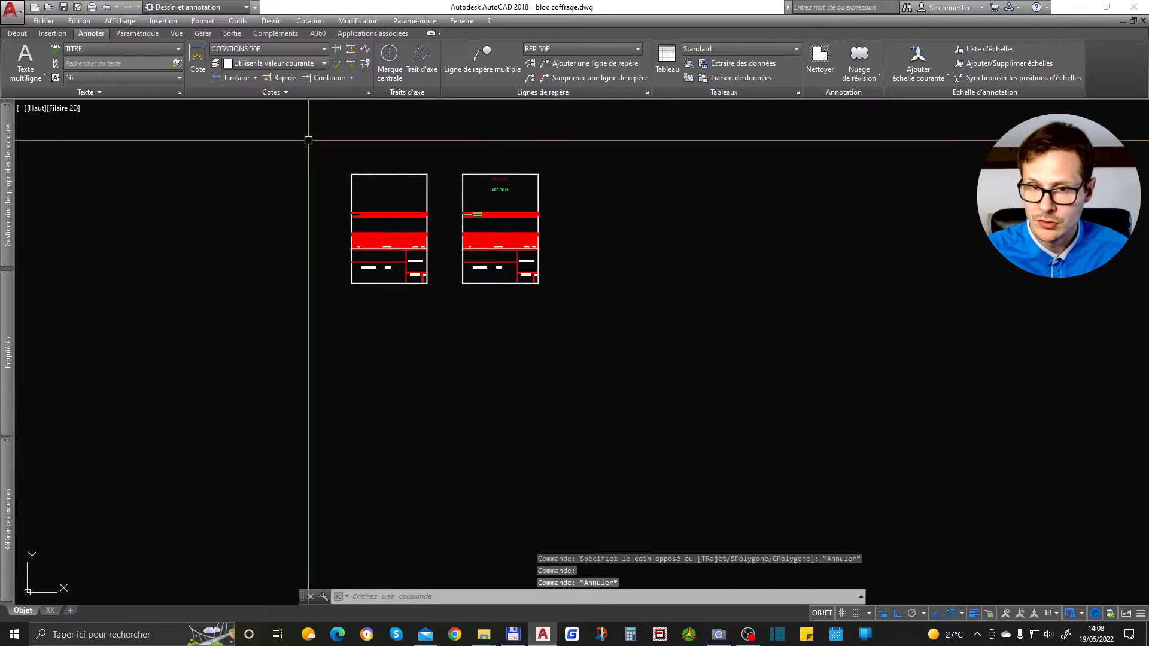
Step: Move the whole exploded title block copy straight down, clear of the original block
left_click(287, 136)
left_click(445, 328)
type("d")
key("Return")
left_click(427, 232)
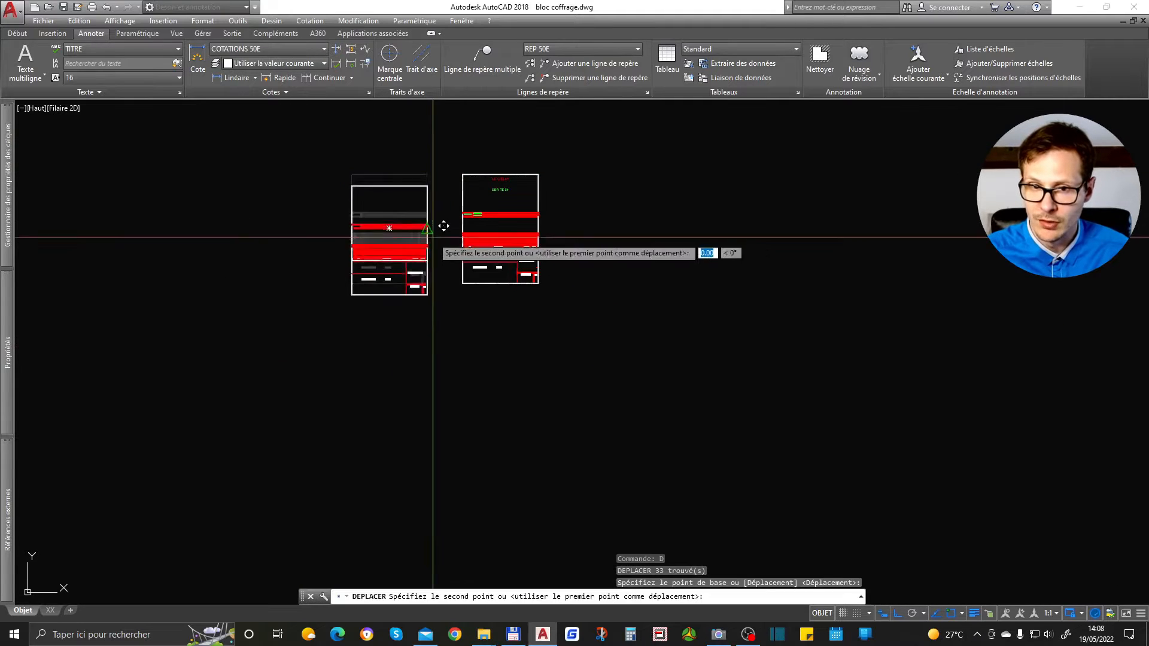
scroll(406, 151, "down", 4)
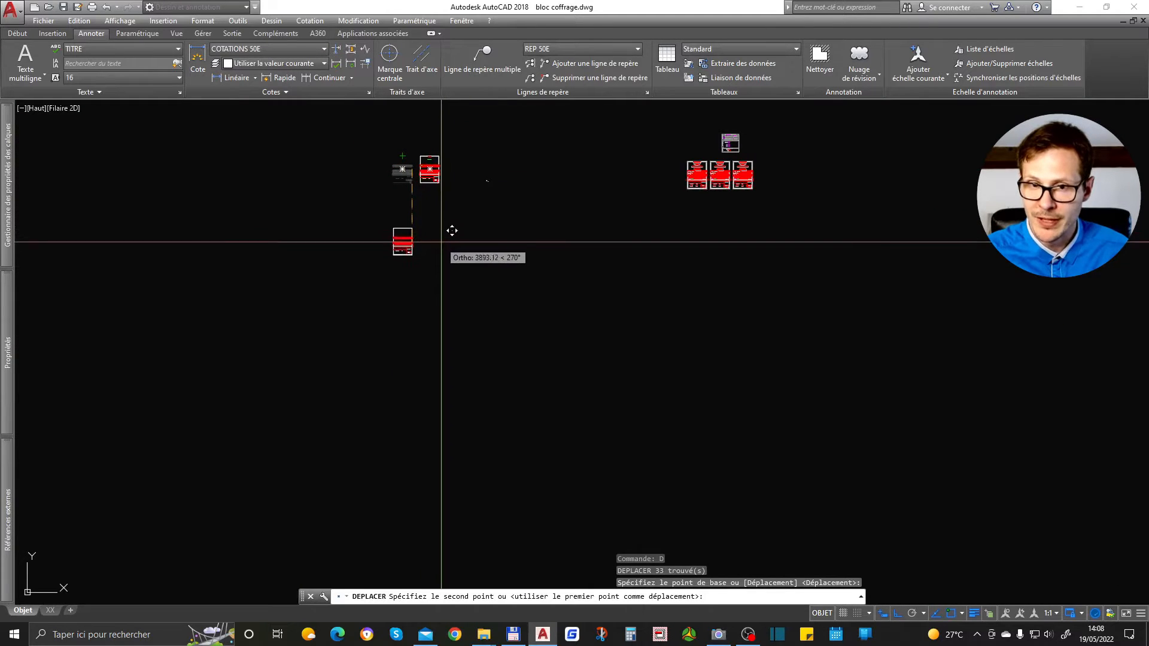
left_click(443, 252)
scroll(490, 169, "up", 7)
scroll(487, 201, "down", 5)
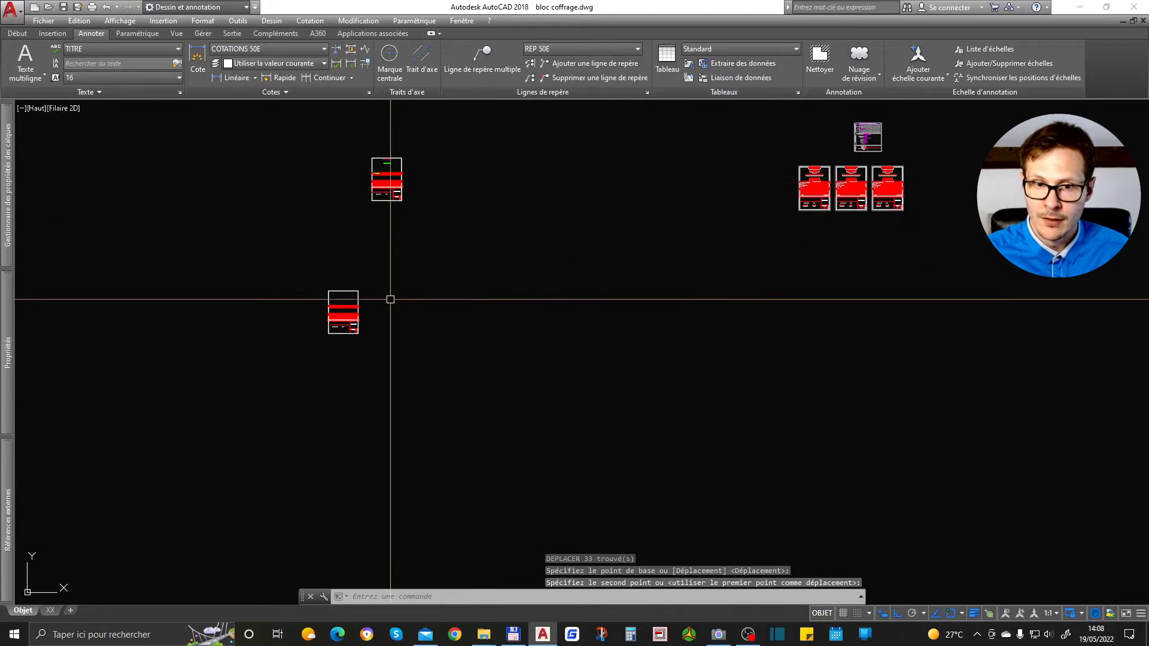
left_click(272, 256)
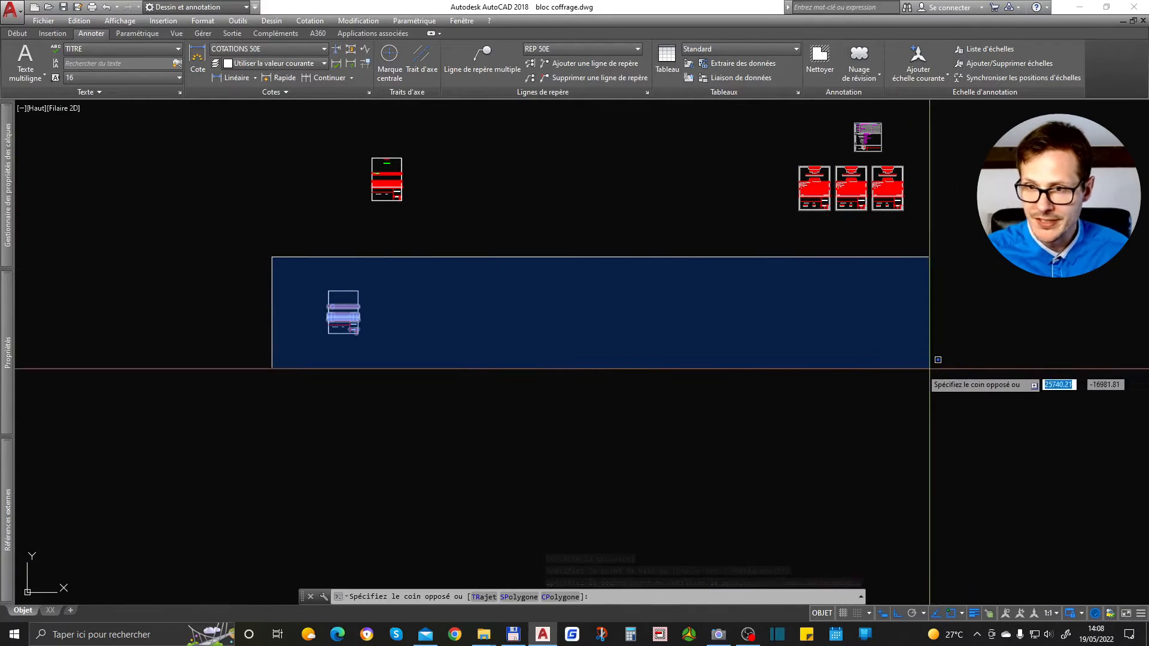
middle_click_drag(594, 320, 560, 390)
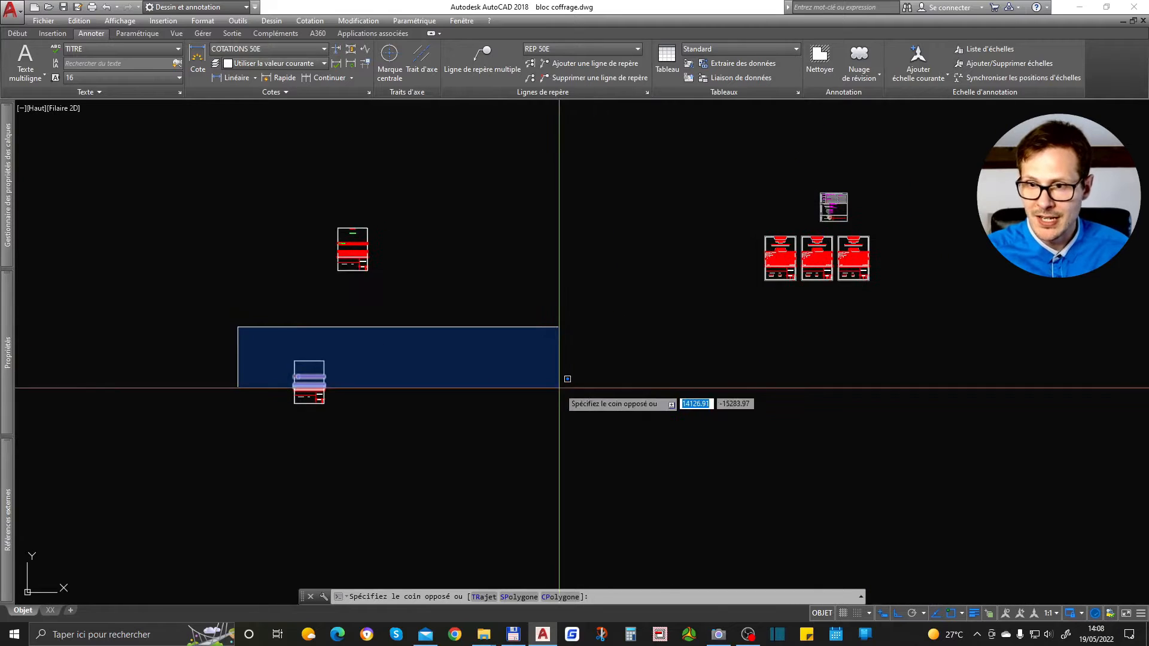
key("Escape")
left_click(216, 137)
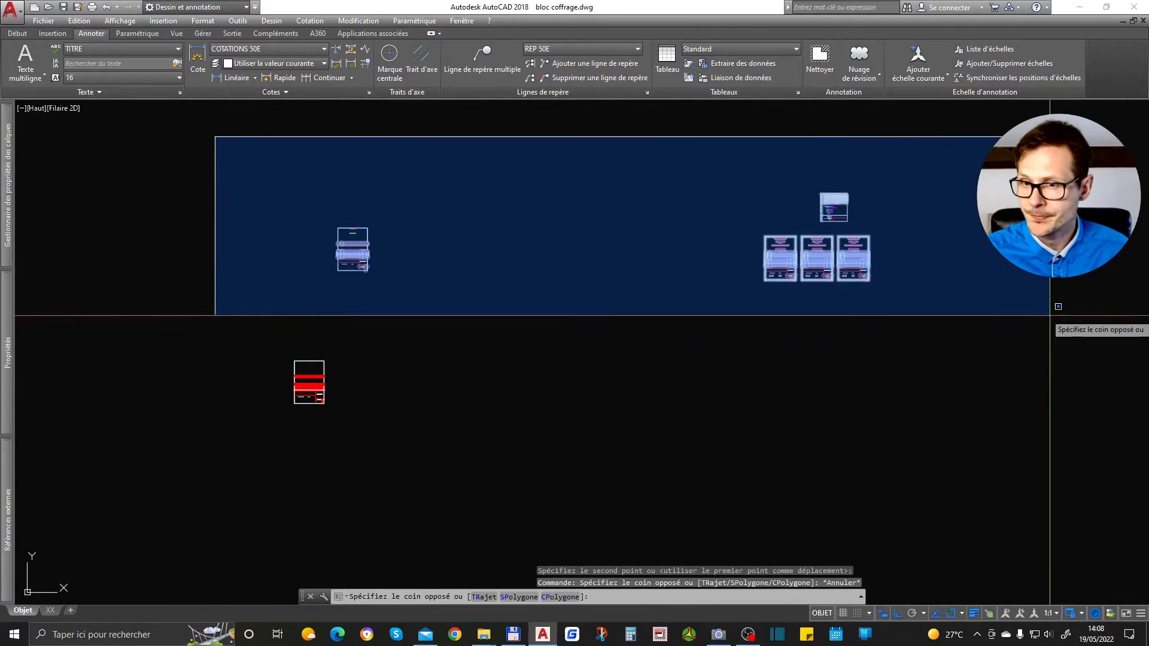
key("Escape")
left_click(298, 182)
key("Escape")
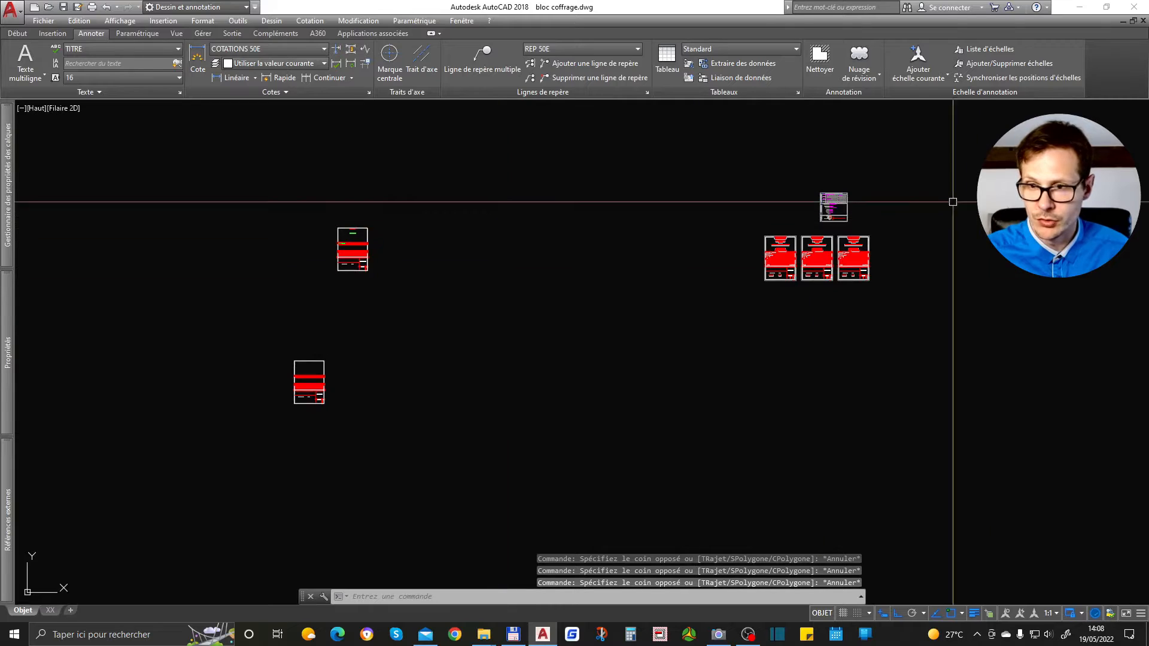
left_click(314, 200)
key("Escape")
Step: Move the original title block and the exploded copy together horizontally, closer to the three detailed title blocks
left_click(218, 159)
left_click(450, 448)
type("d")
key("Return")
left_click(450, 447)
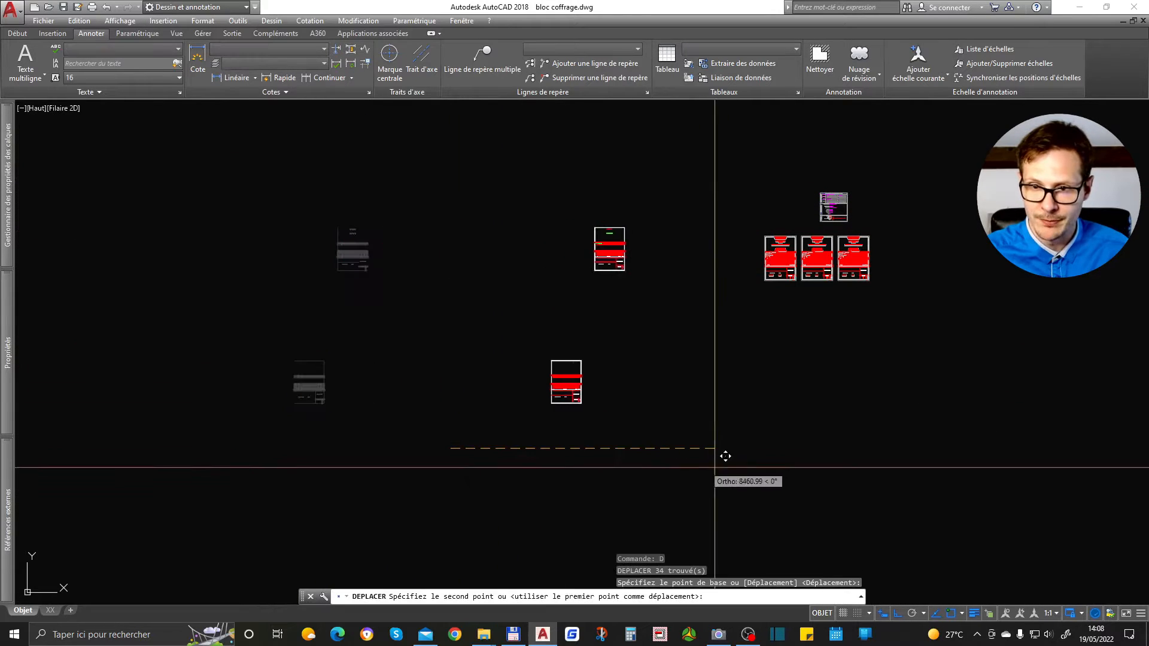
left_click(759, 464)
scroll(606, 386, "up", 5)
scroll(595, 363, "up", 5)
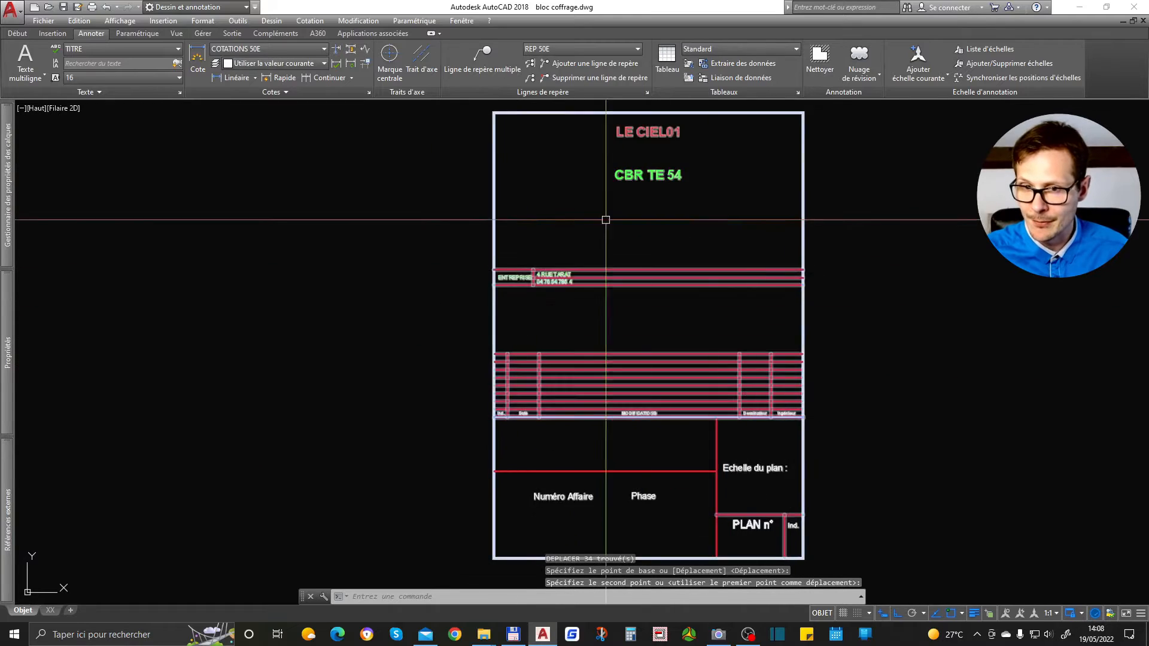
scroll(544, 221, "down", 9)
middle_click_drag(515, 382, 272, 276)
scroll(213, 287, "down", 2)
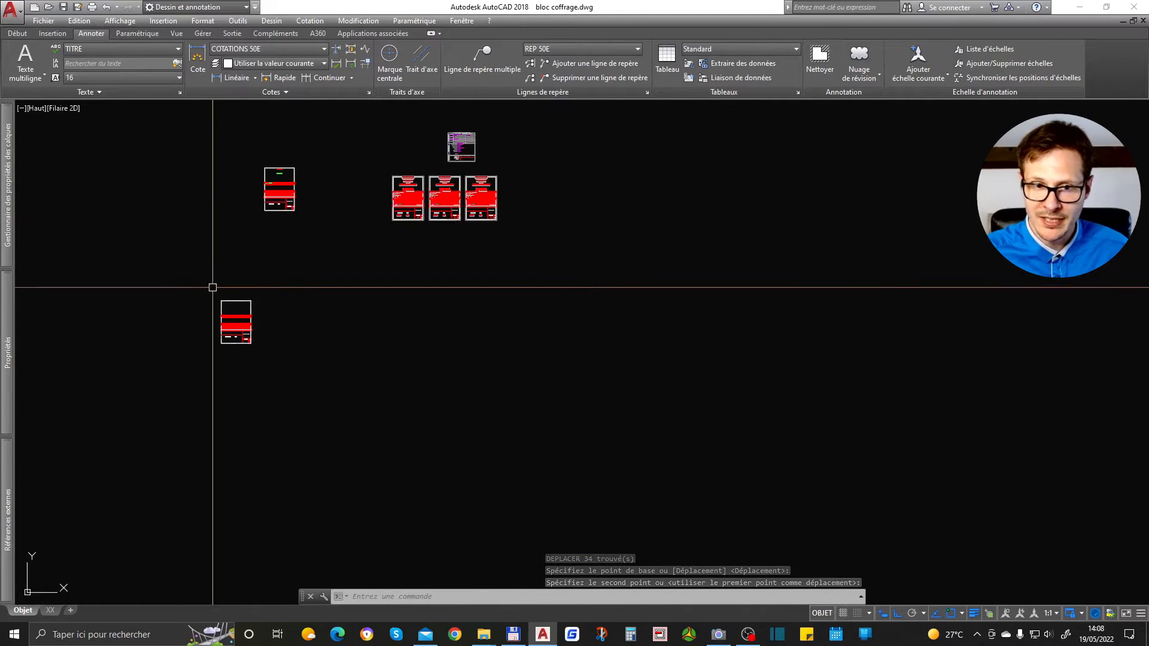
left_click(157, 281)
middle_click(155, 281)
middle_click(155, 282)
scroll(621, 386, "up", 6)
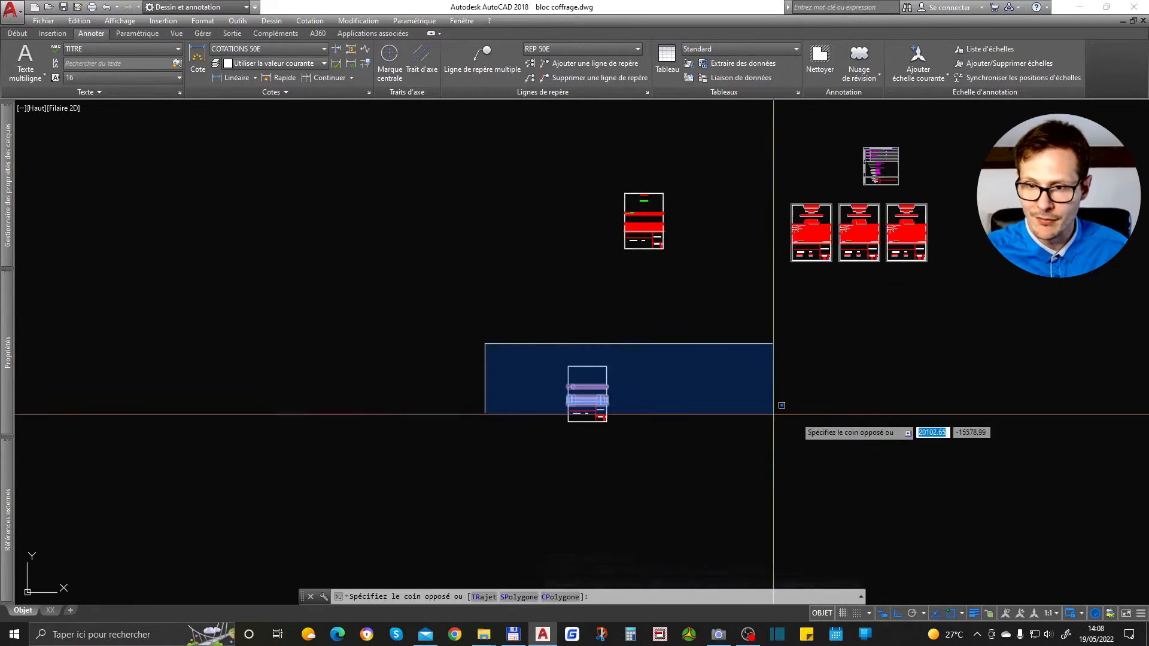
key("Escape")
scroll(699, 419, "up", 5)
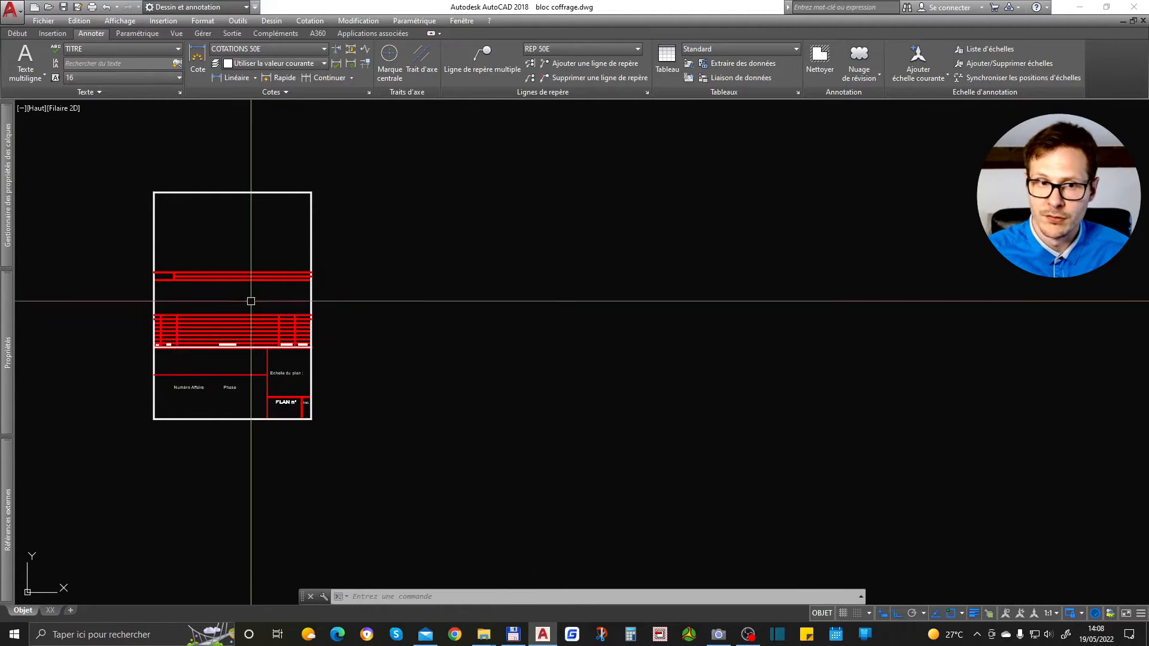
left_click(129, 178)
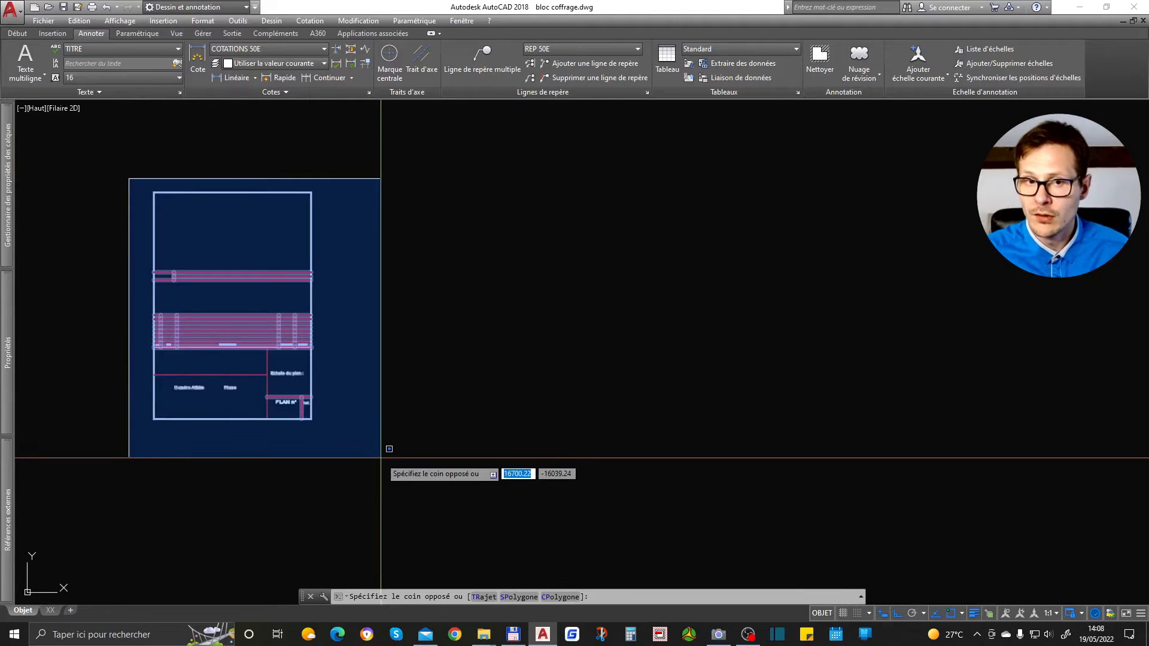
key("Escape")
left_click(123, 169)
left_click(391, 482)
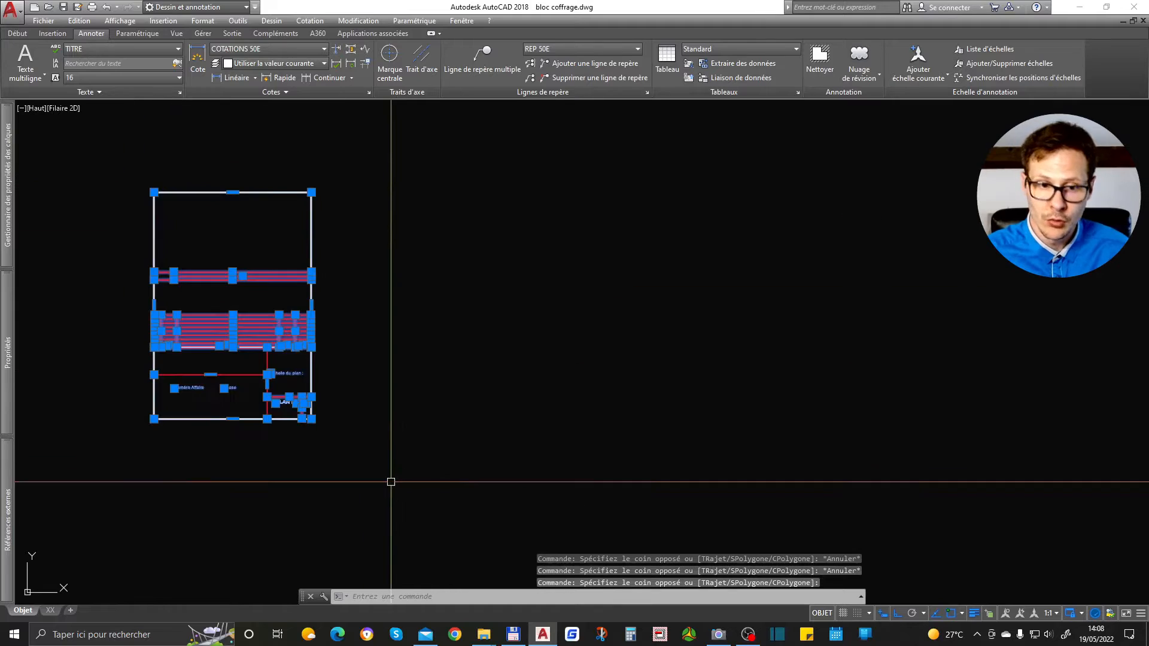
key("ctrl+shift+c")
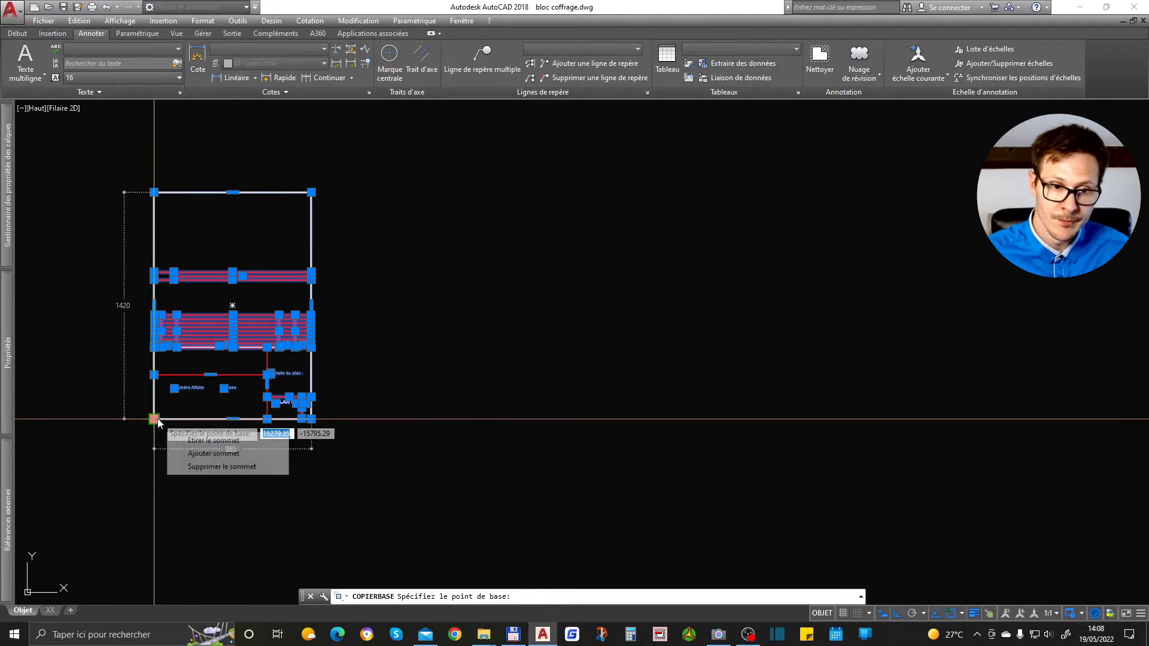
key("Escape")
key("Escape")
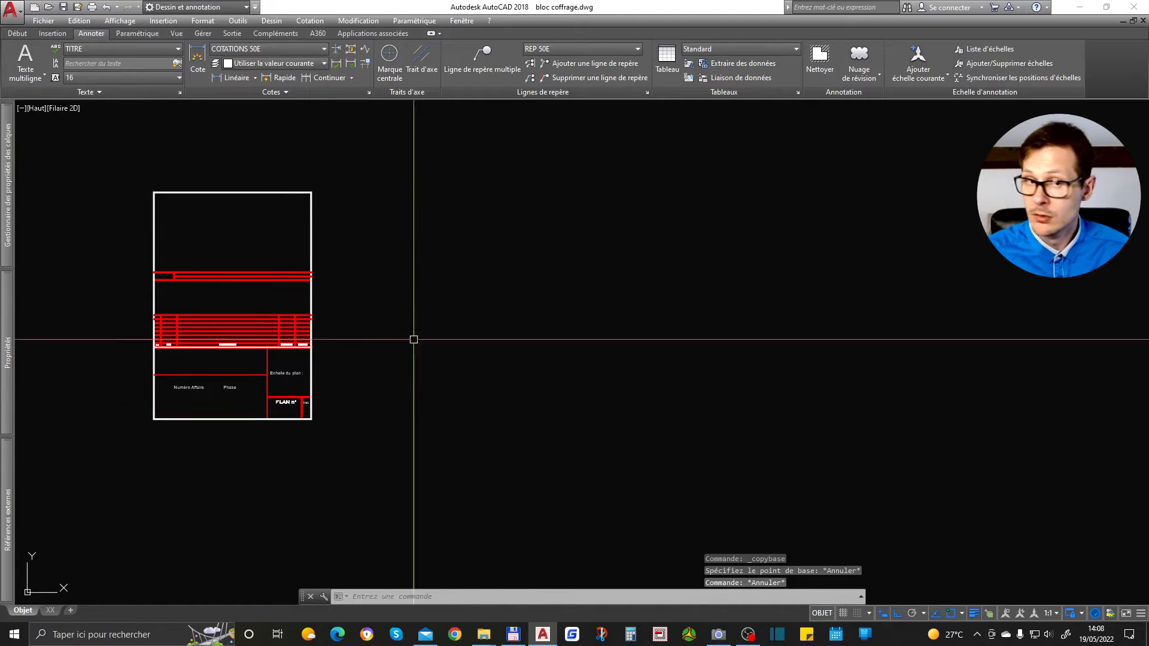
Step: Define a block named "cartouche test" from all the exploded title block's objects, converting them to the block and keeping the base point at 0,0,0
type("b")
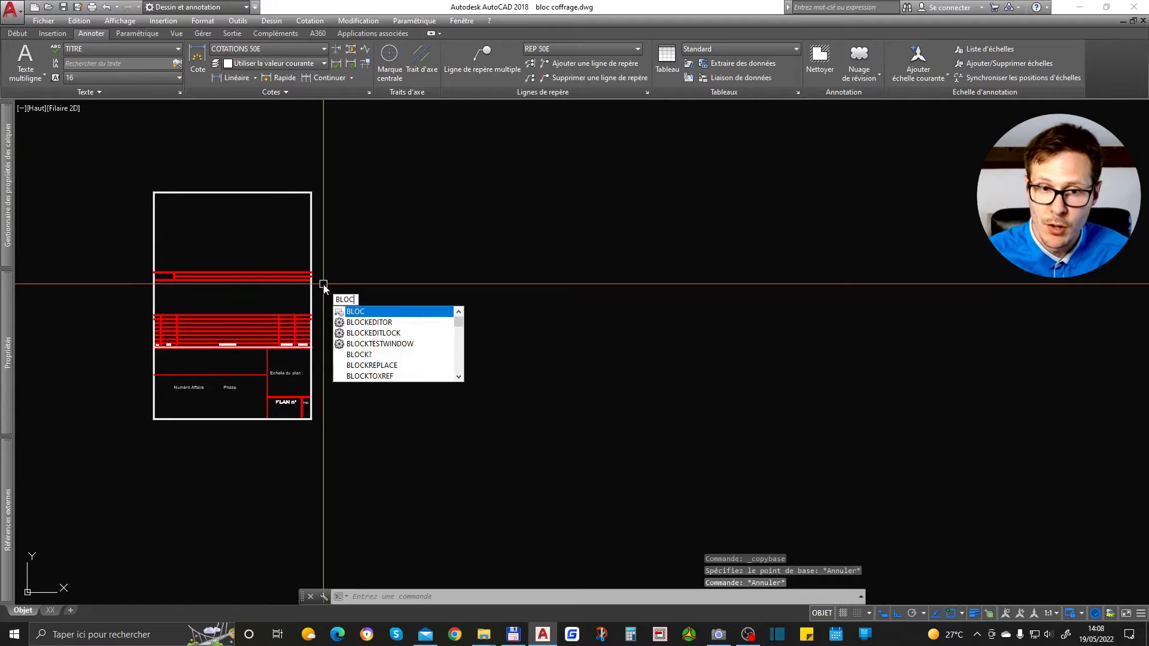
key("Return")
type("cartouche test")
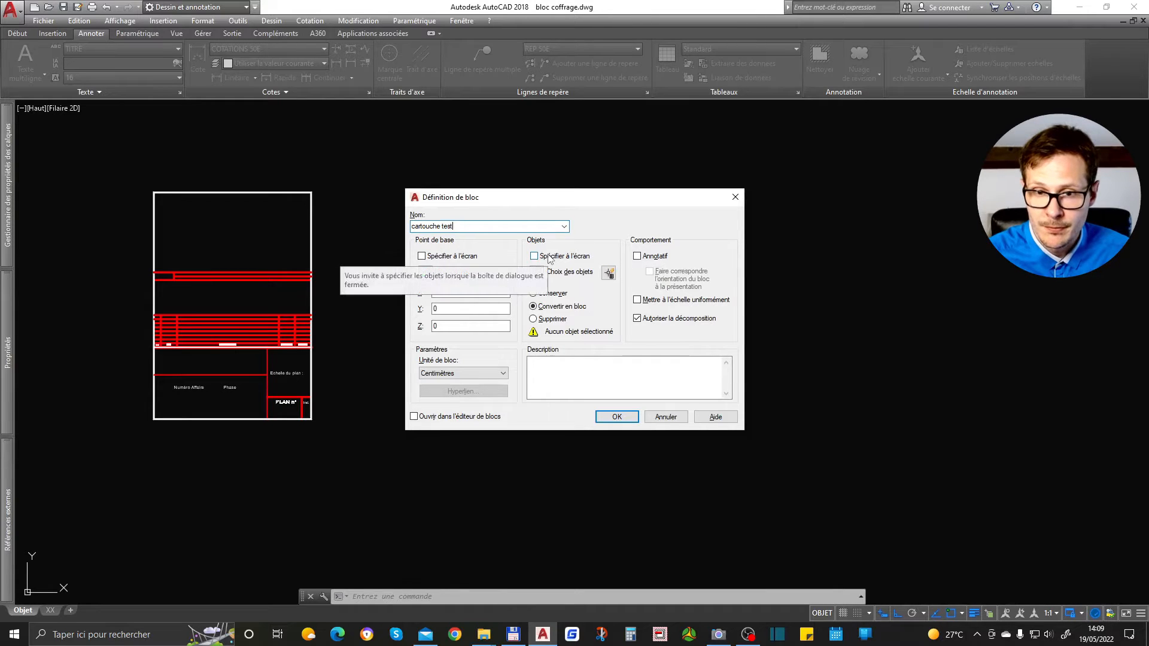
left_click(536, 273)
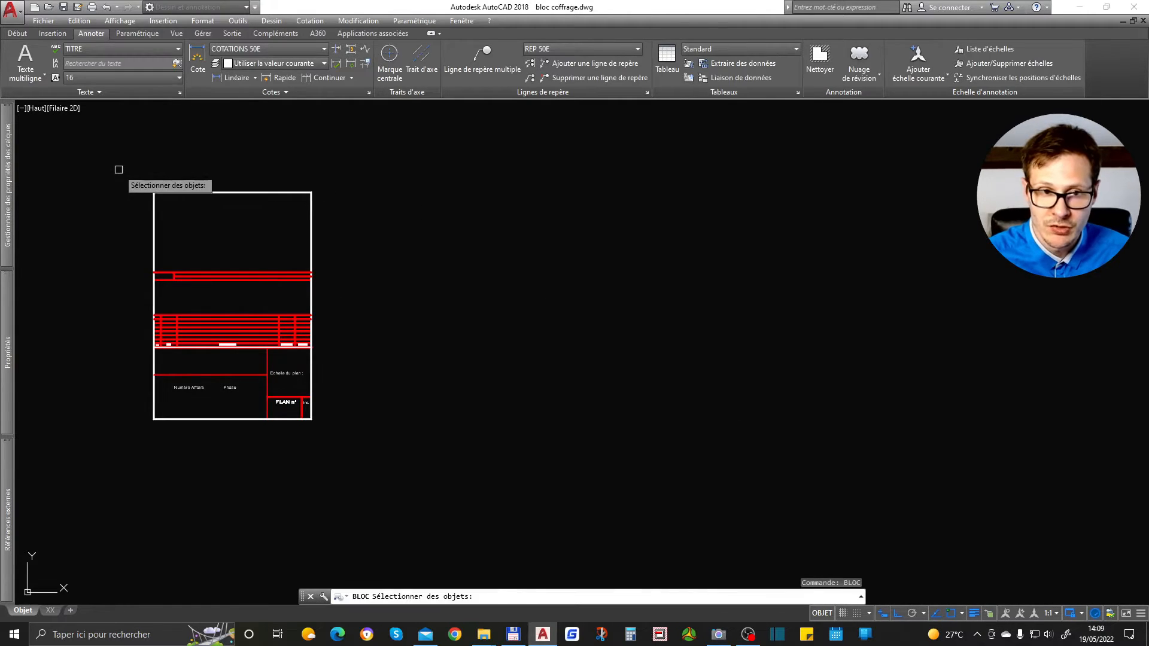
left_click(103, 170)
left_click(396, 473)
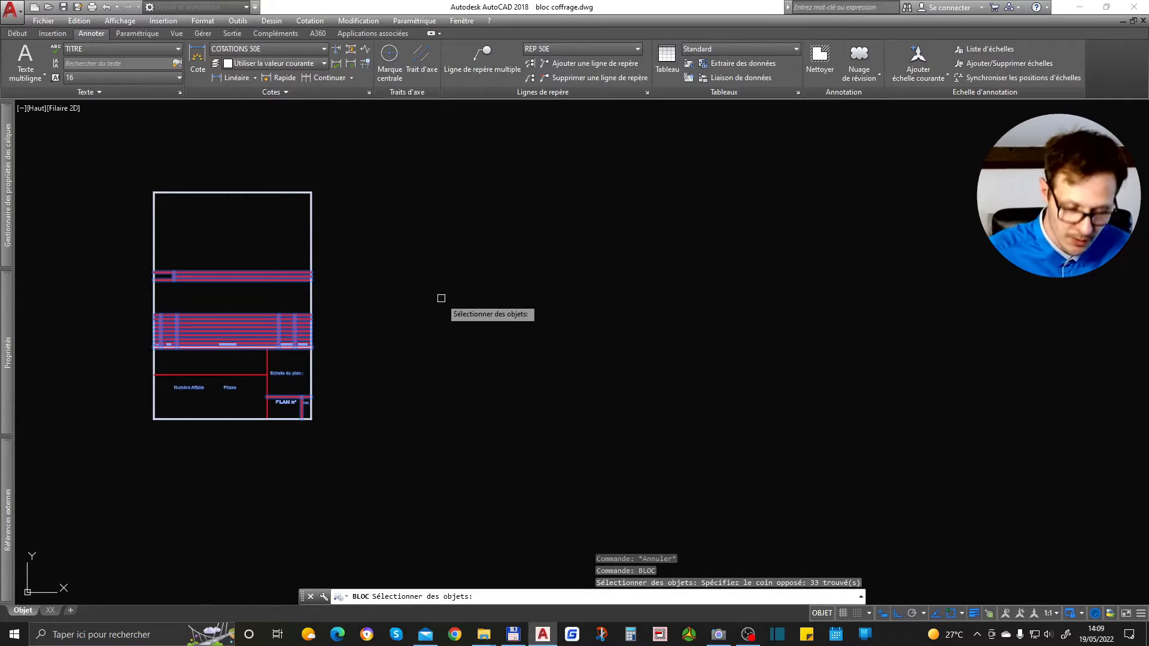
key("Return")
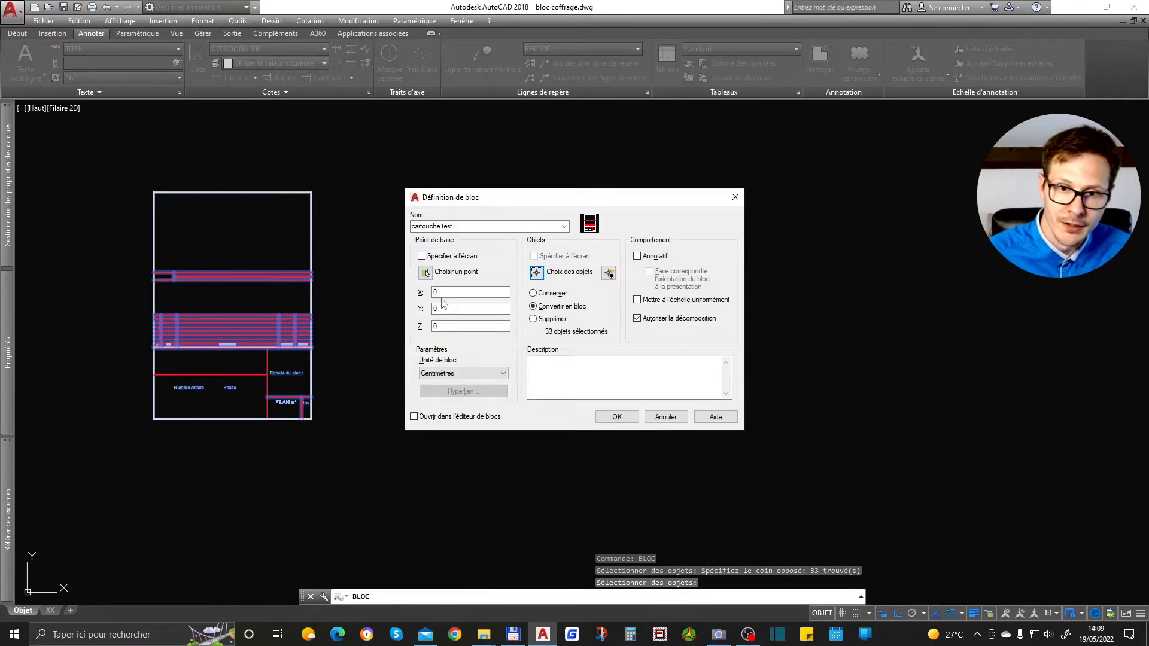
left_click(617, 417)
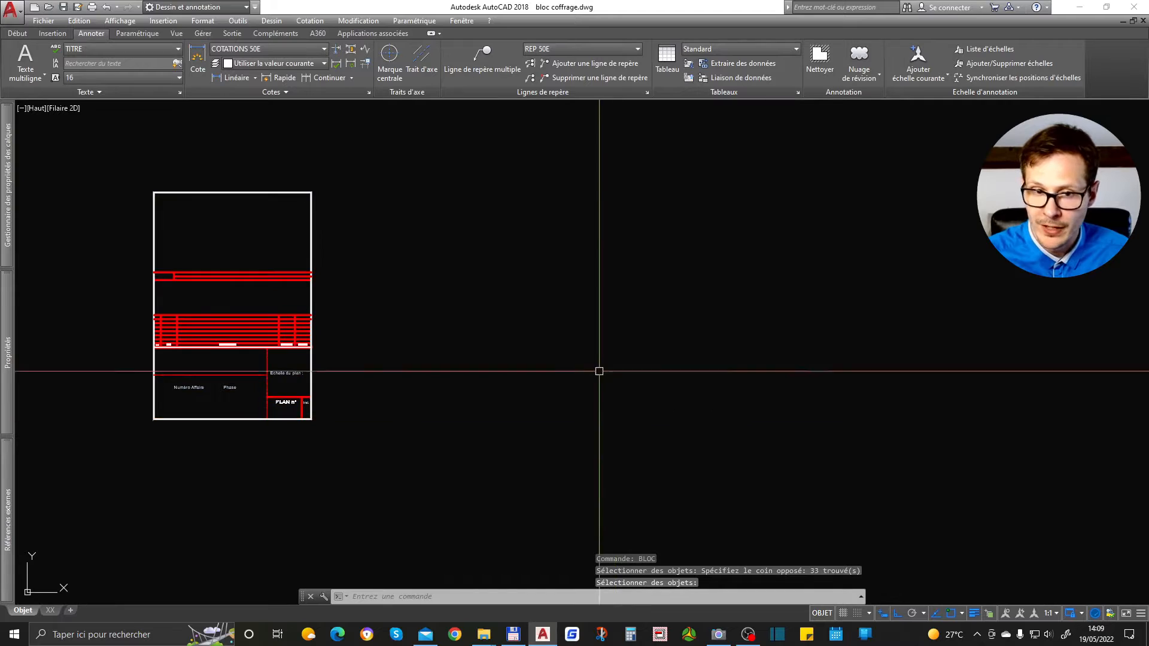
Step: Copy the cartouche test block horizontally to the free space on its left
middle_click_drag(298, 328, 598, 353)
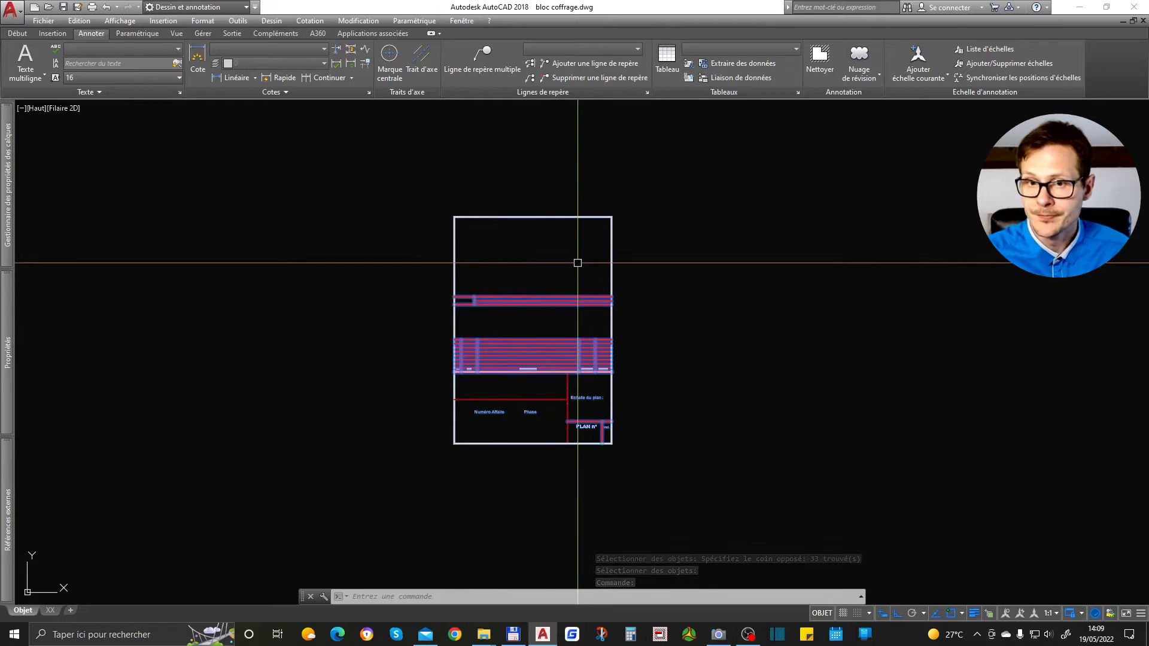
scroll(528, 254, "down", 2)
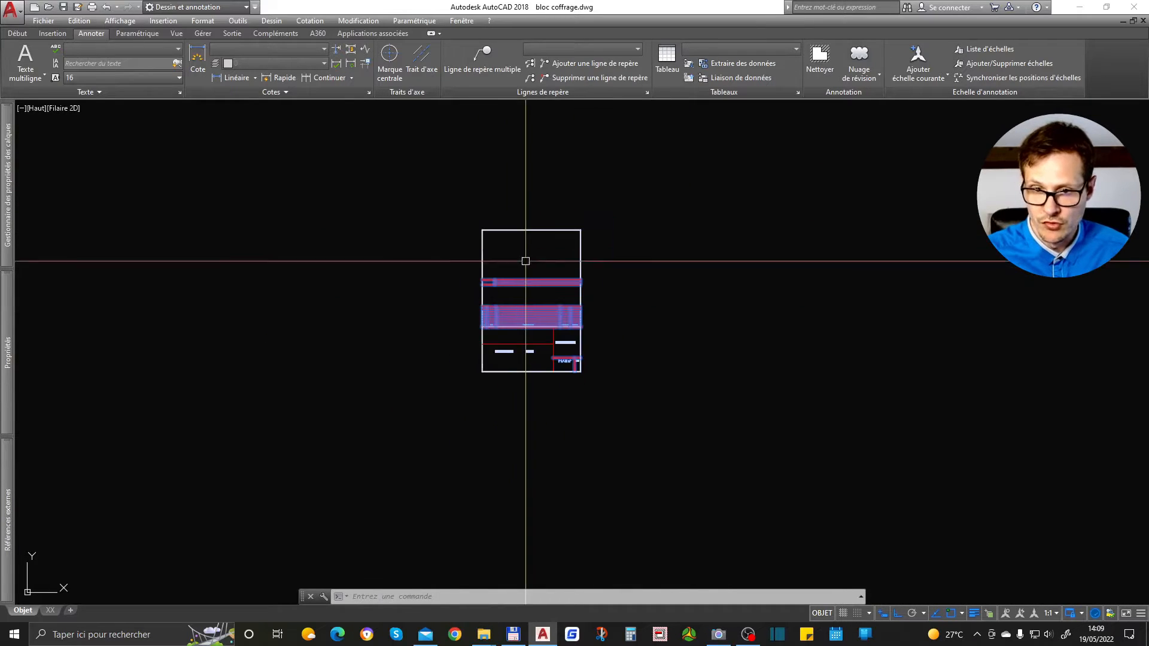
type("co")
key("Return")
left_click(527, 457)
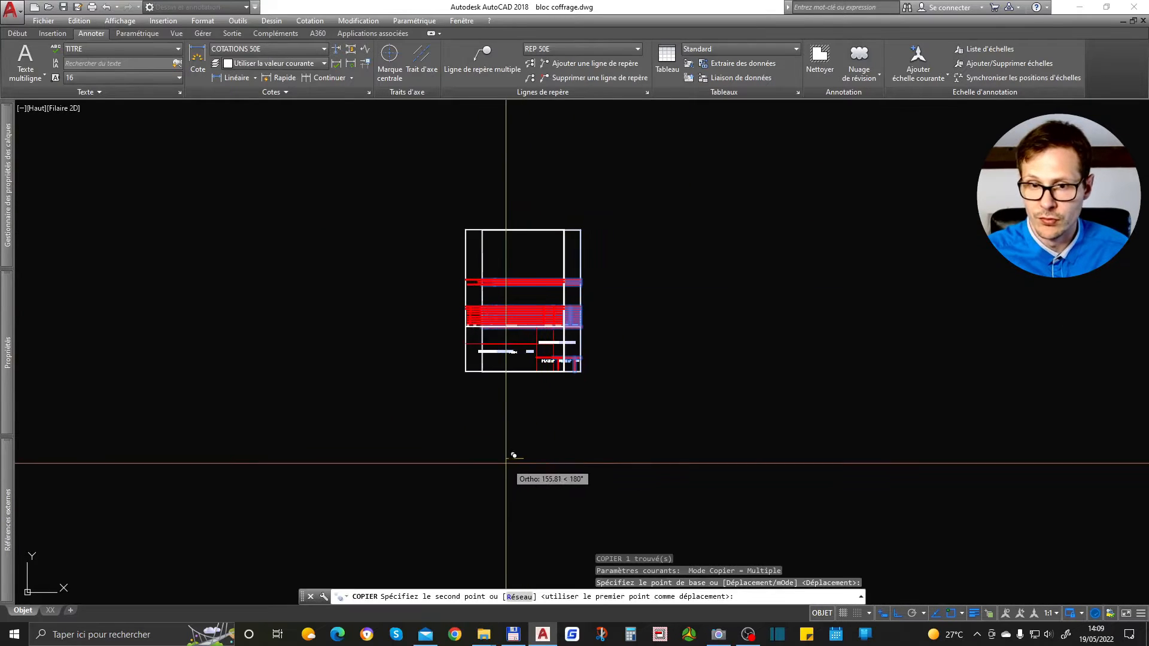
left_click(361, 464)
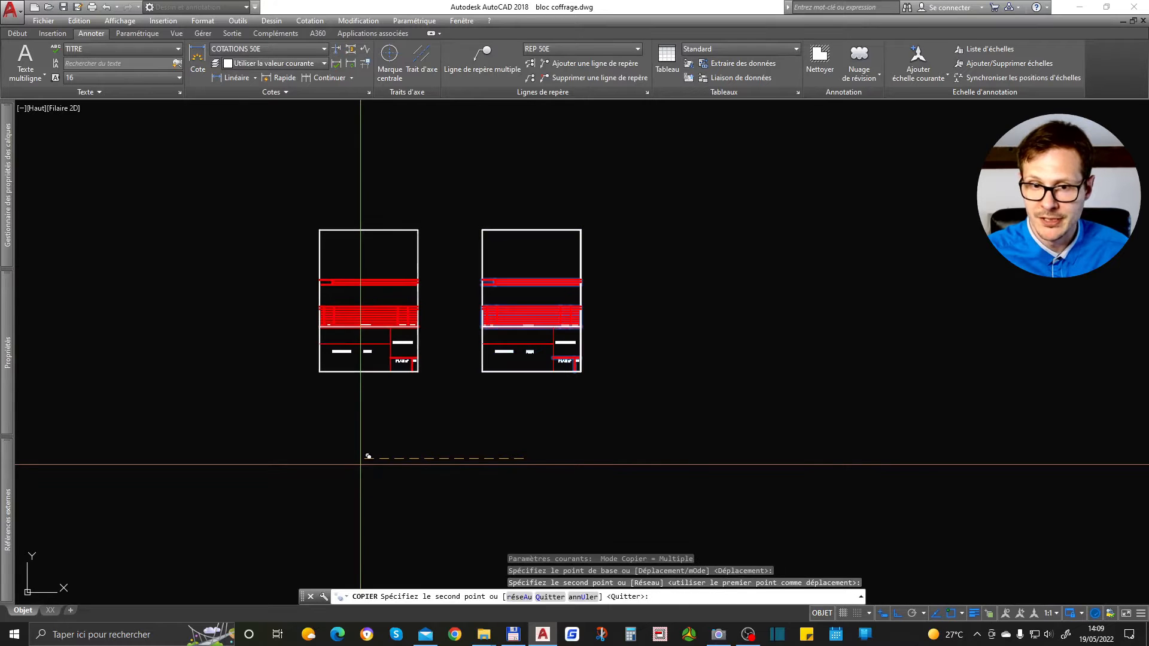
key("Return")
Step: Explode the left-hand copy of the cartouche test block with the BURST command
type("burst")
key("Return")
left_click(350, 317)
Step: Select the burst copy's separate objects and the intact block to compare them, and clear the selection
scroll(341, 313, "up", 4)
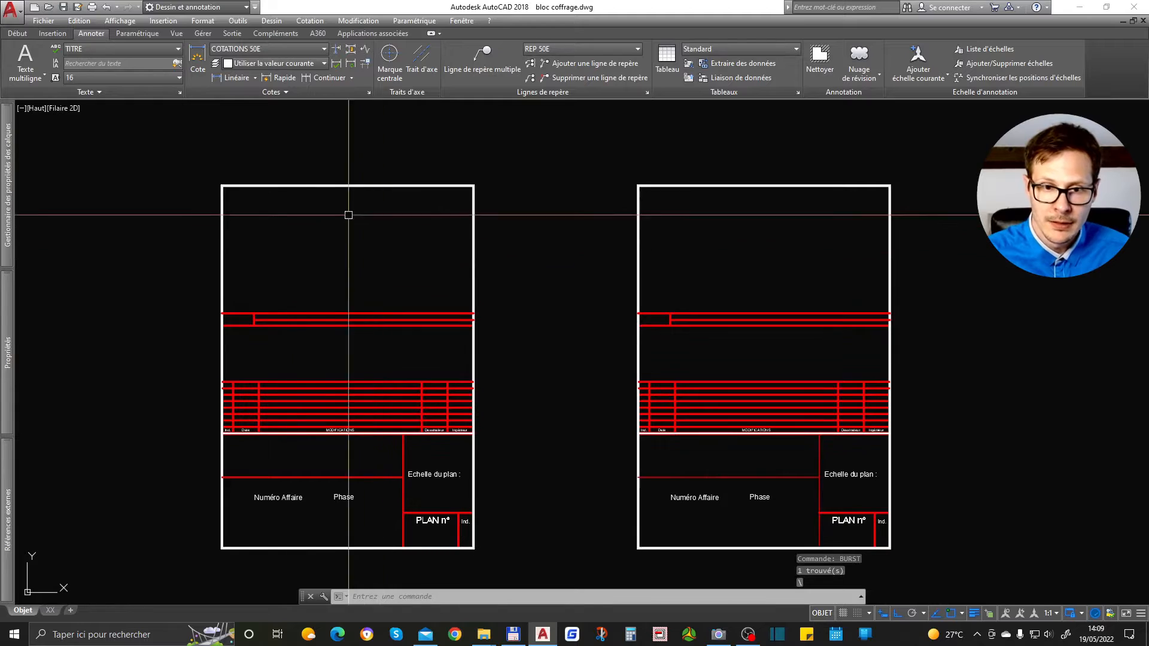
left_click(342, 314)
key("Escape")
scroll(340, 303, "down", 1)
left_click(211, 188)
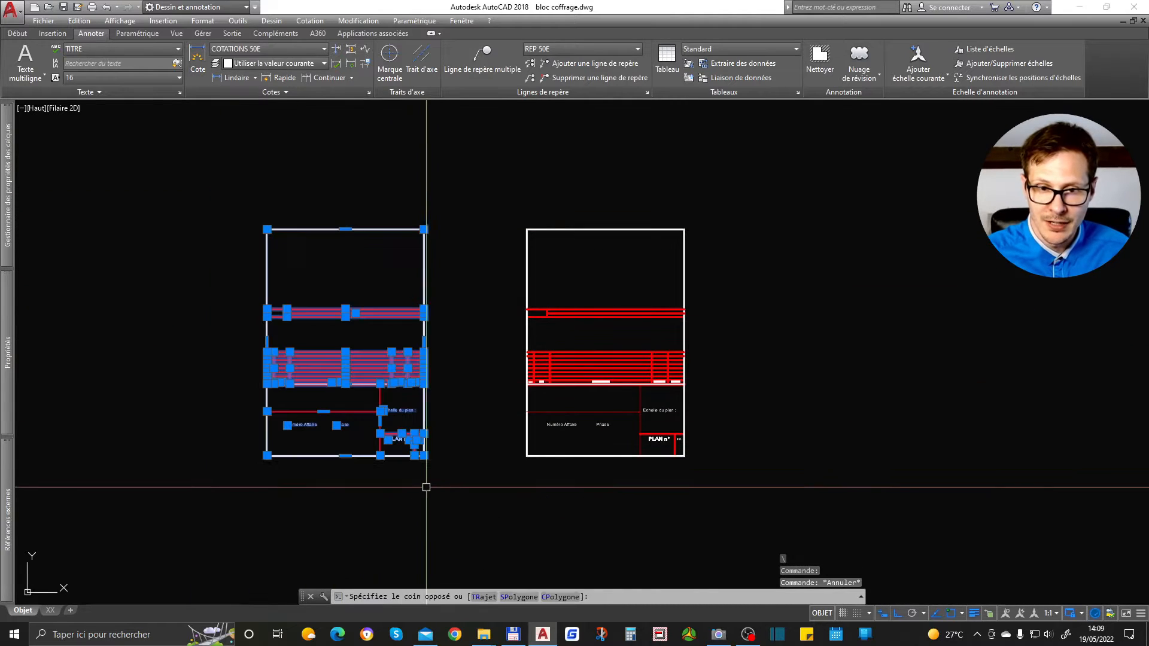
left_click(429, 489)
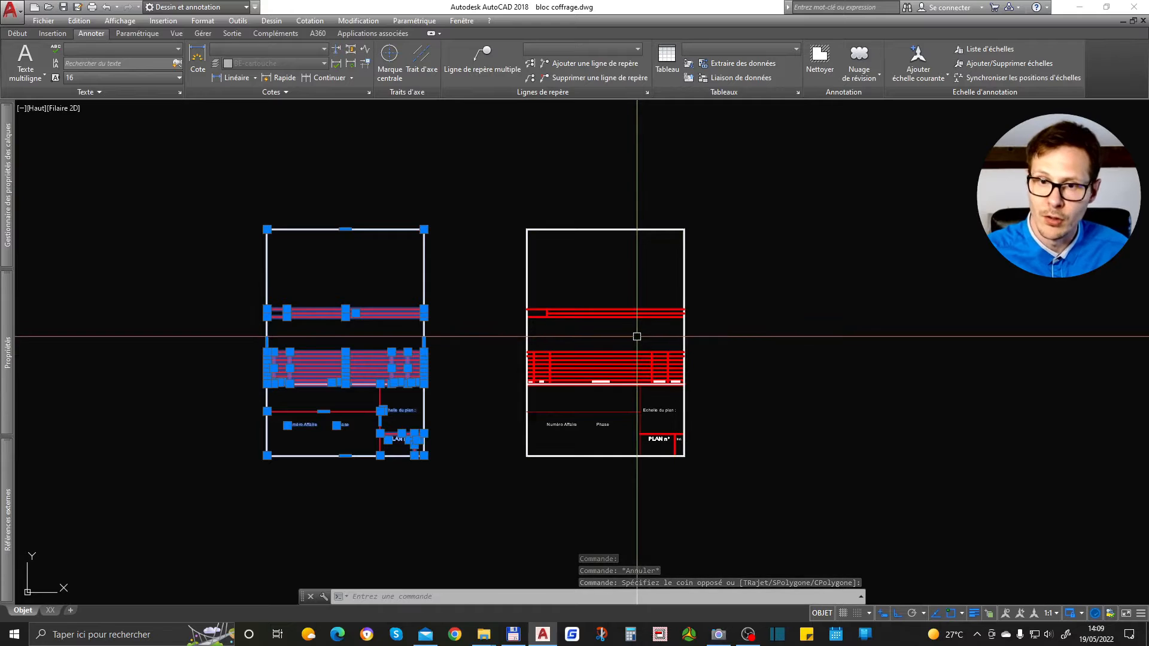
key("Escape")
key("Escape")
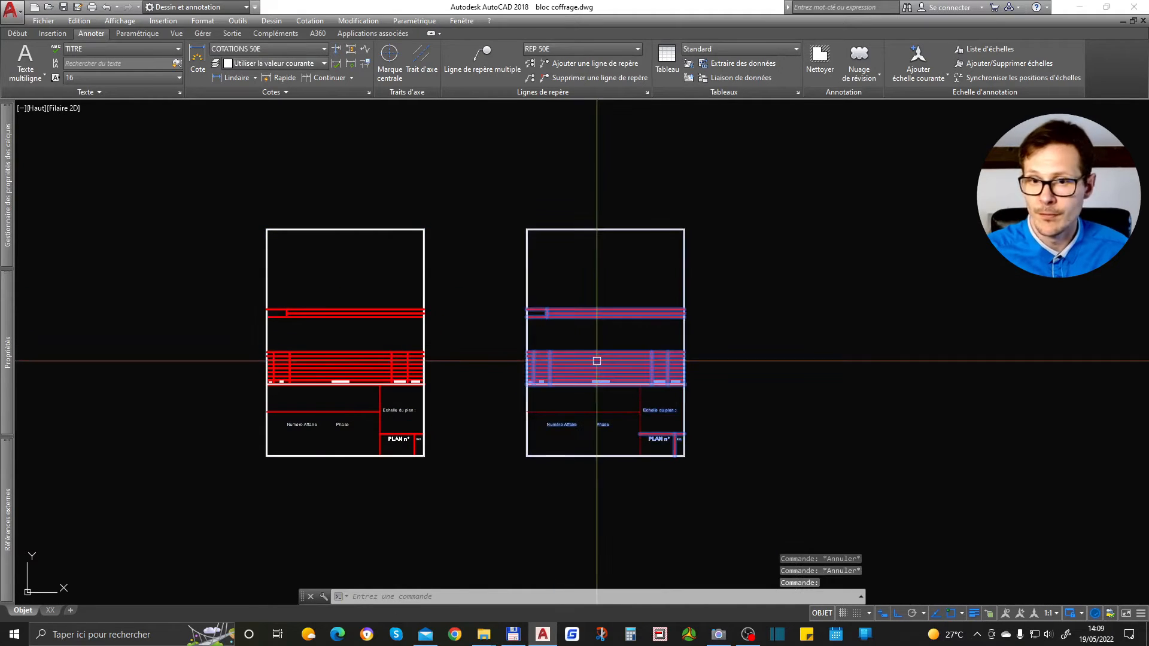
middle_click_drag(716, 351, 682, 346)
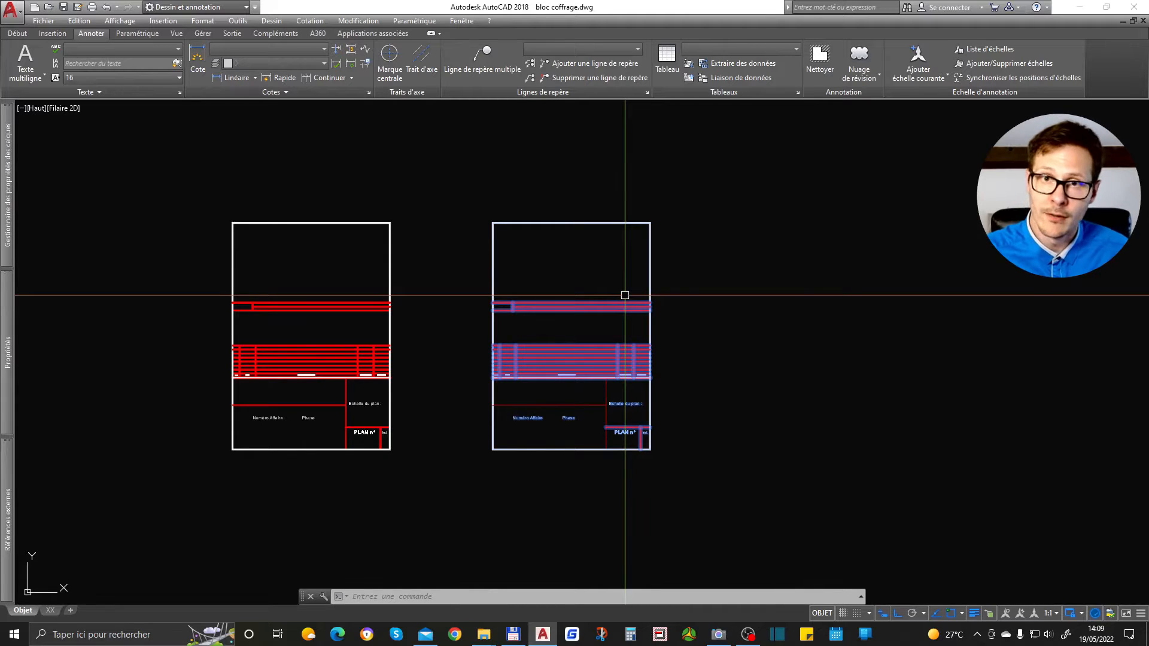
scroll(396, 250, "down", 2)
key("Escape")
key("Escape")
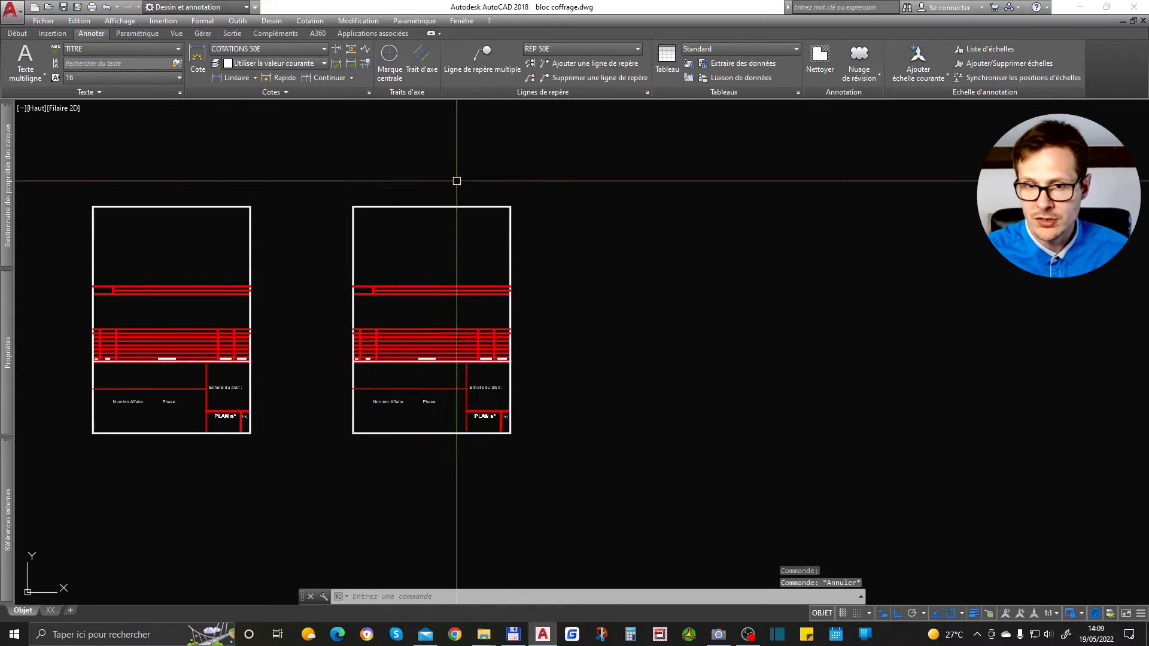
Step: Open the intact cartouche test block in the Block Editor and view the available parameter types
scroll(575, 276, "up", 4)
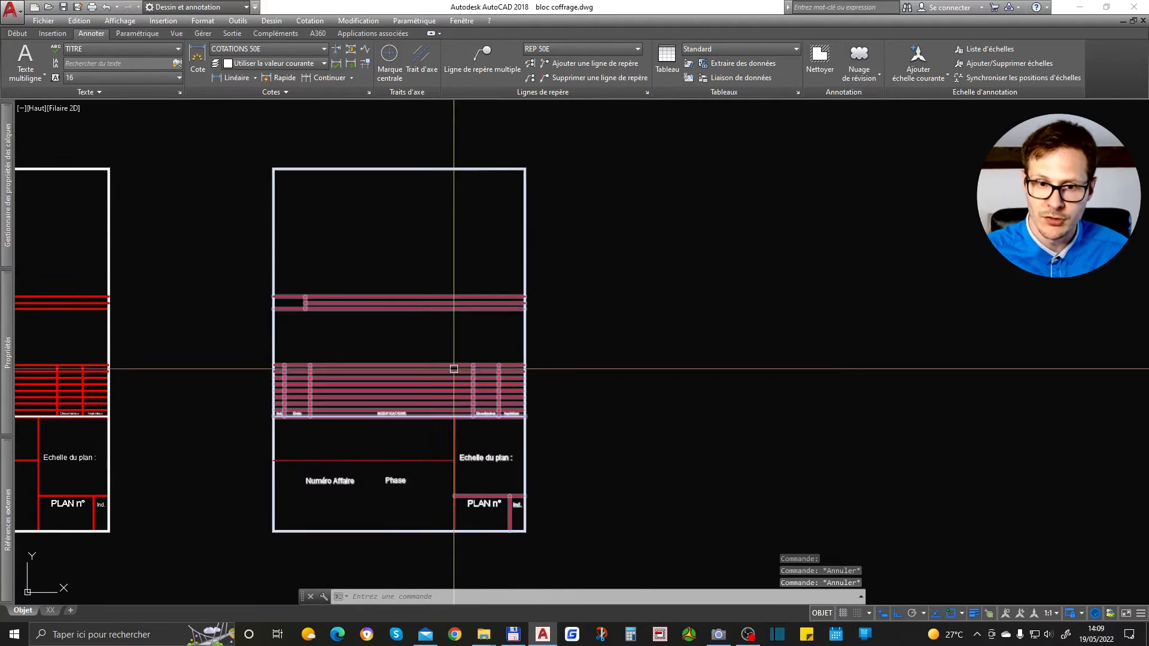
left_click(407, 375)
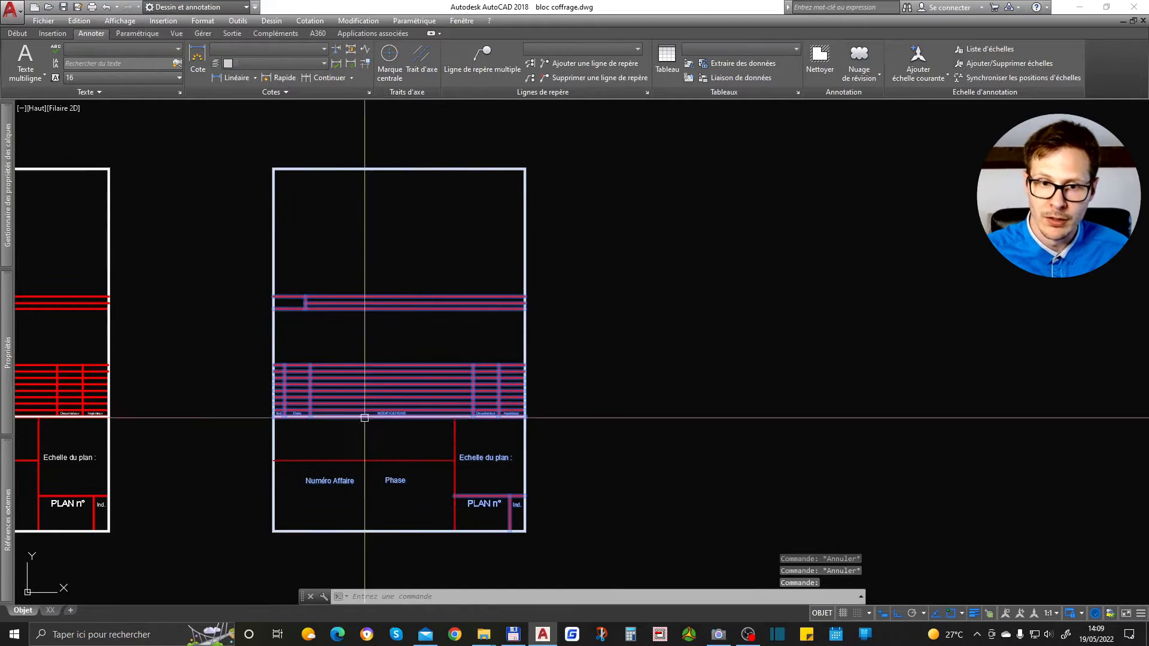
right_click(367, 257)
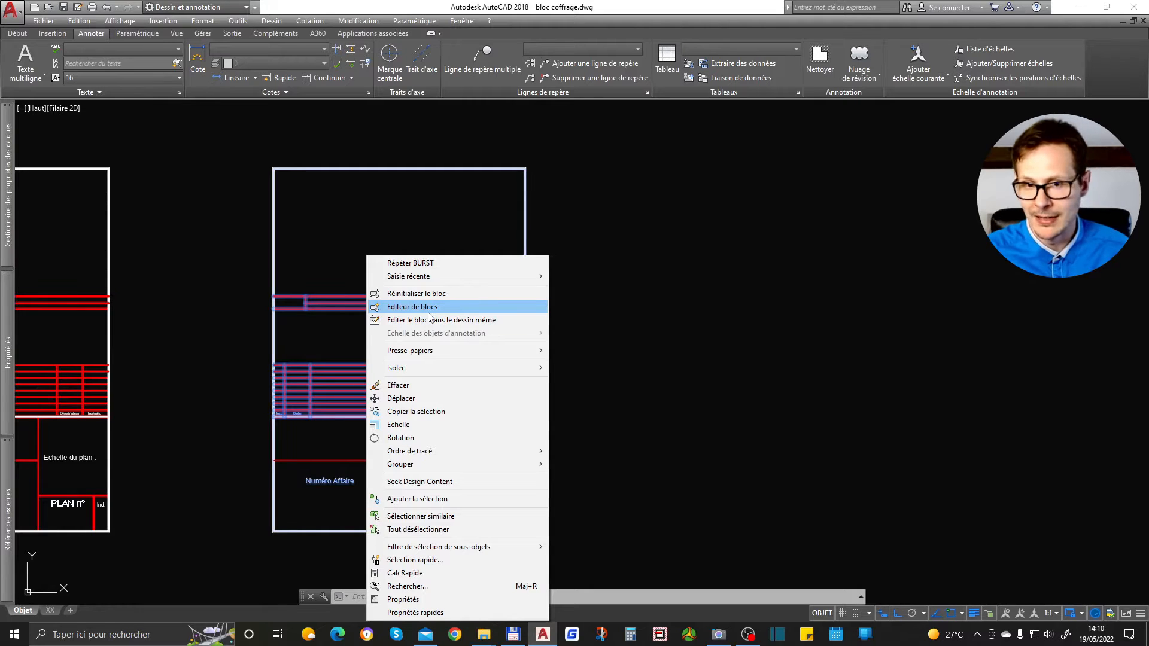
left_click(428, 309)
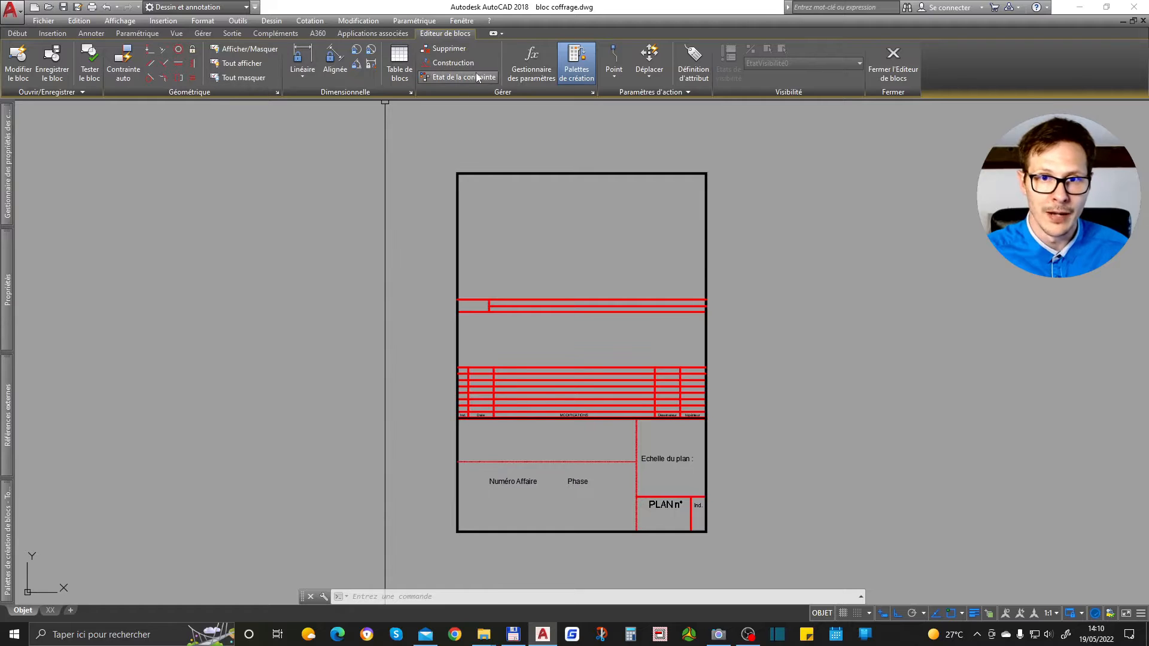
left_click(614, 77)
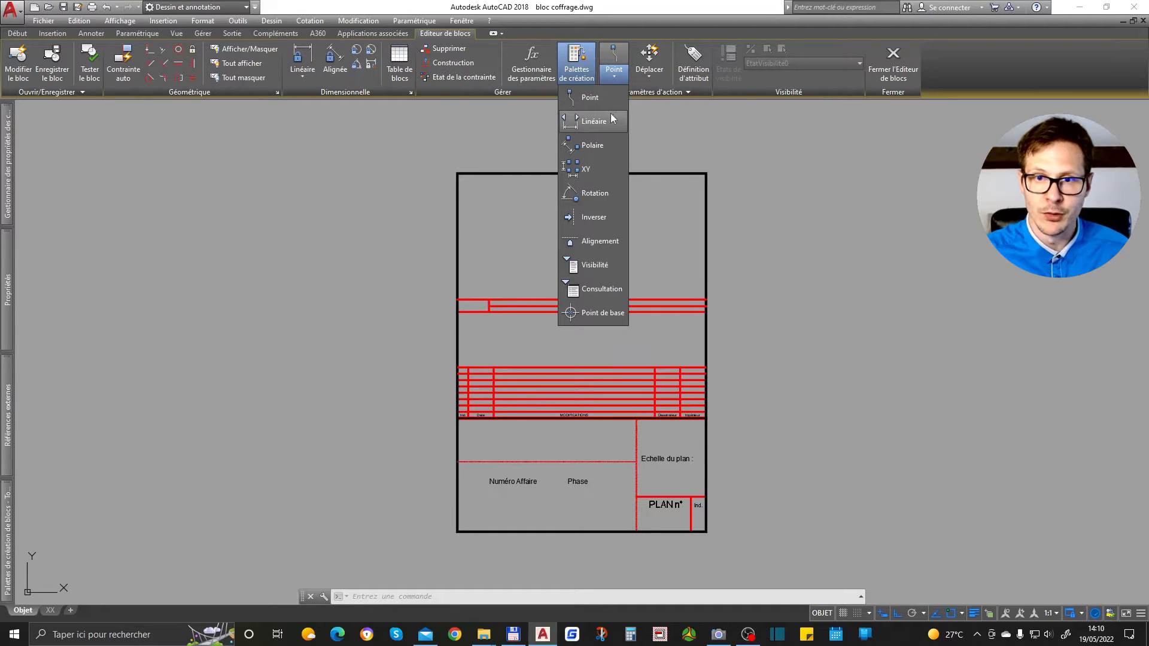
left_click(614, 78)
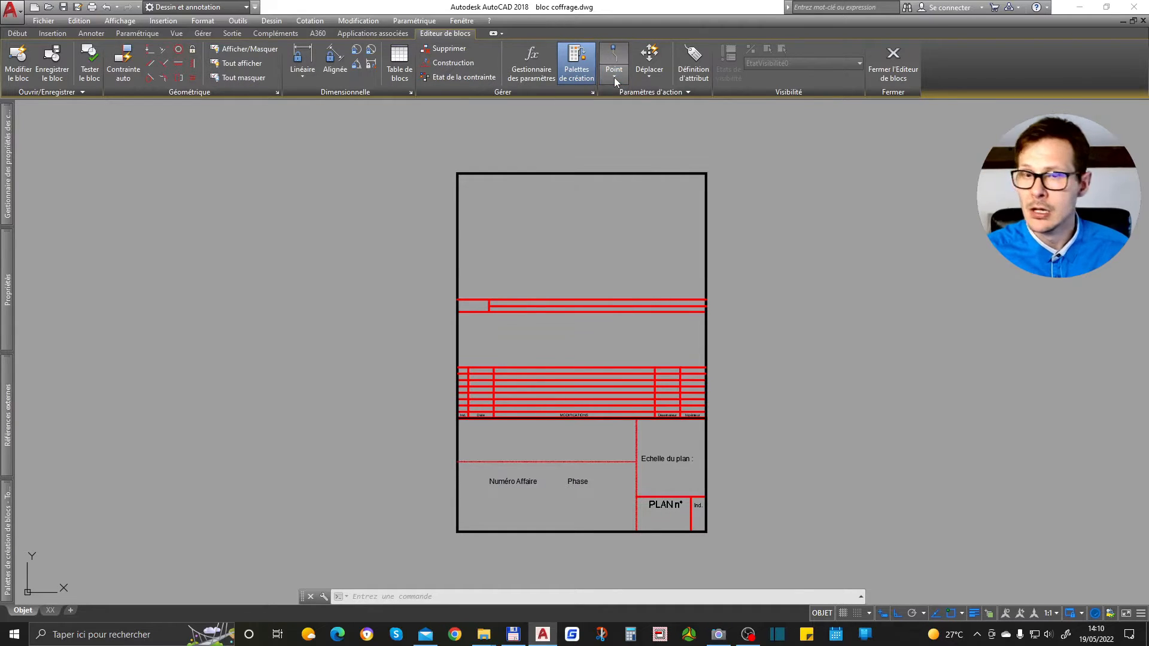
Step: Start a new attribute definition with Milieu justification, keeping the TITRE text style and the text height of 16
left_click(693, 70)
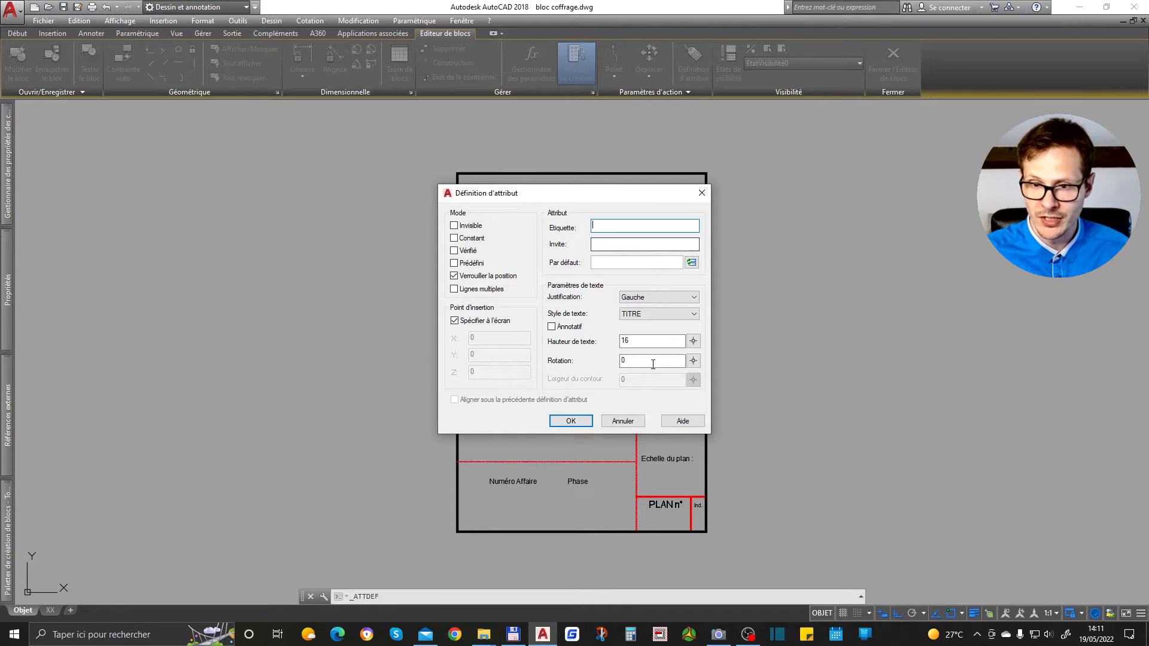
left_click(626, 343)
double_click(626, 342)
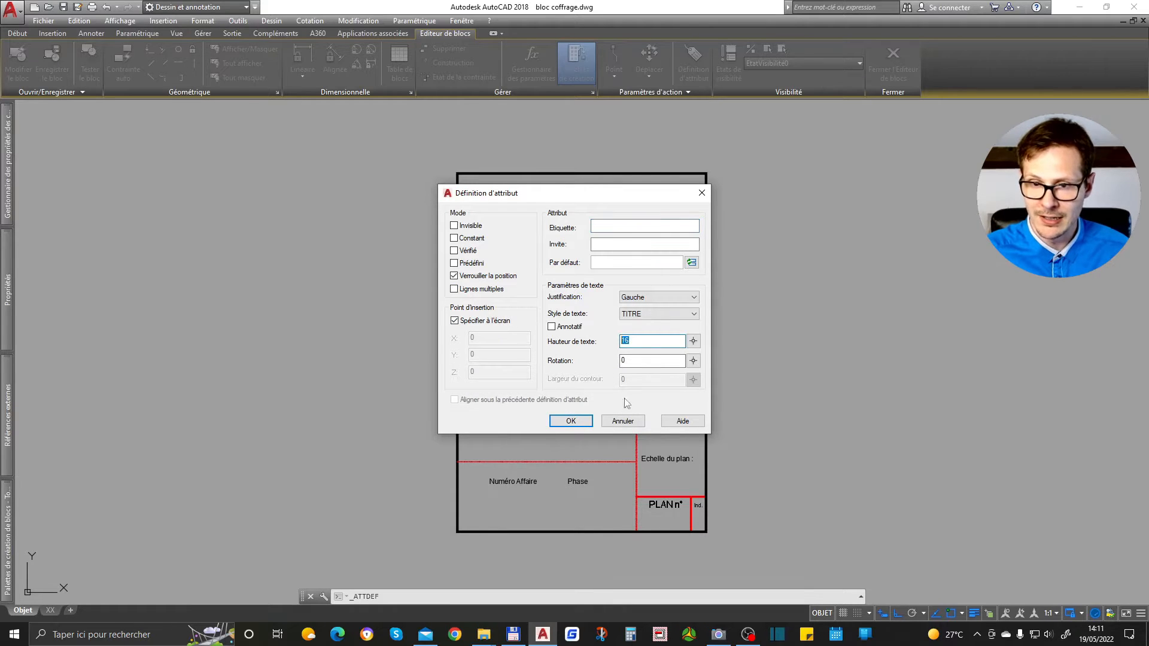
left_click(657, 297)
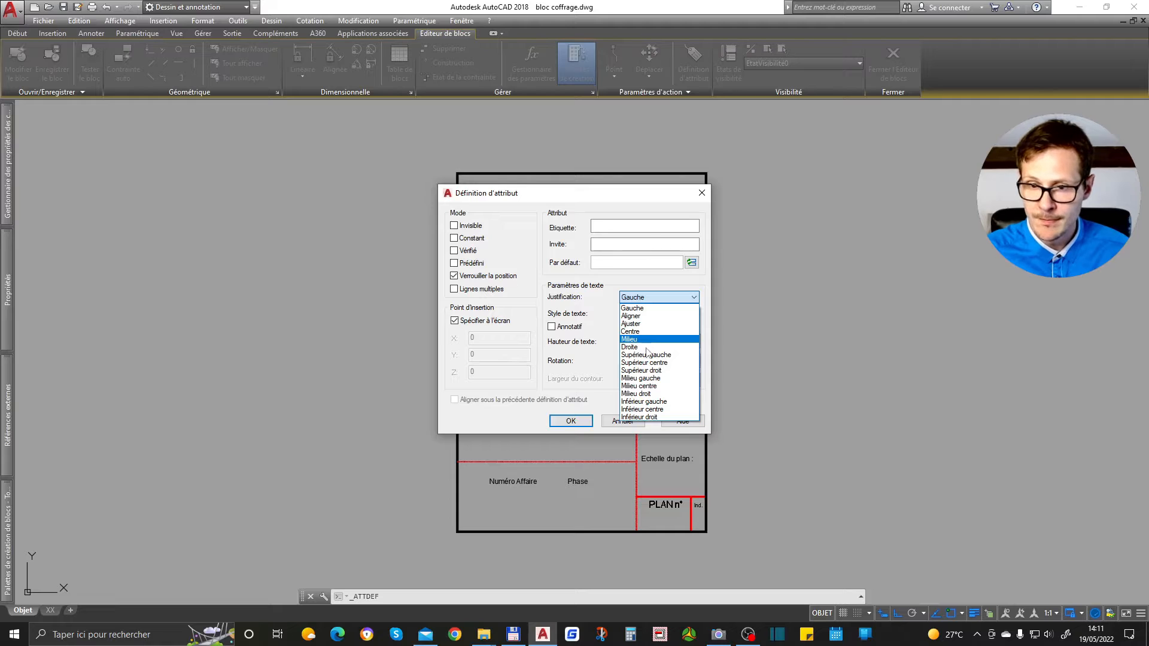
left_click(657, 387)
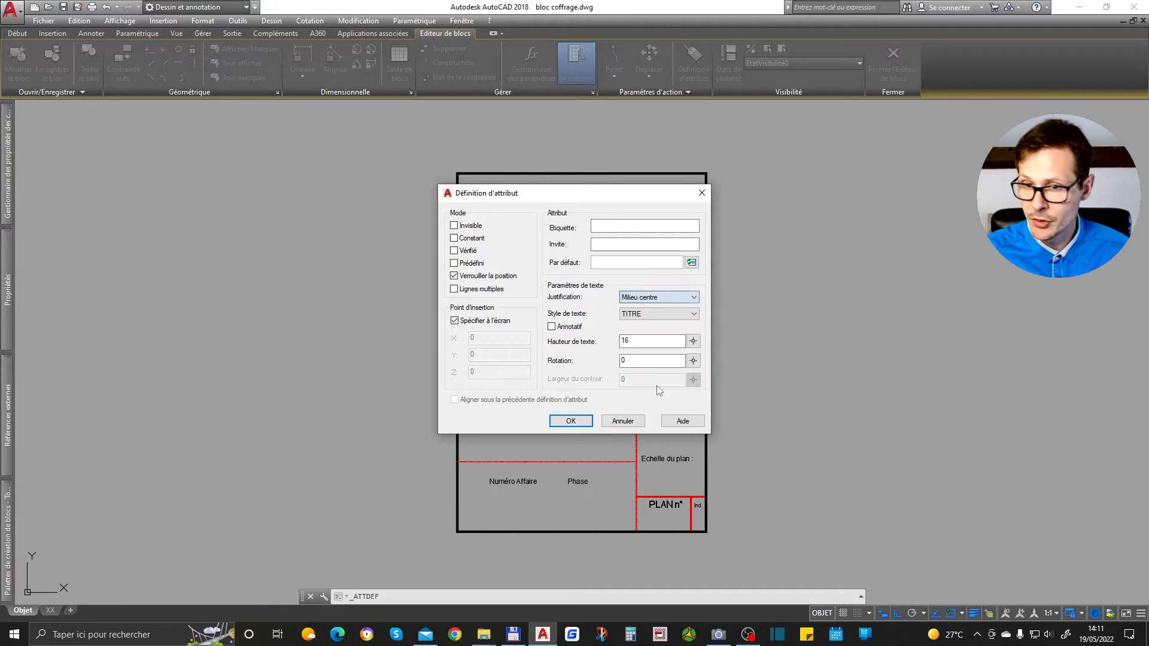
left_click(652, 301)
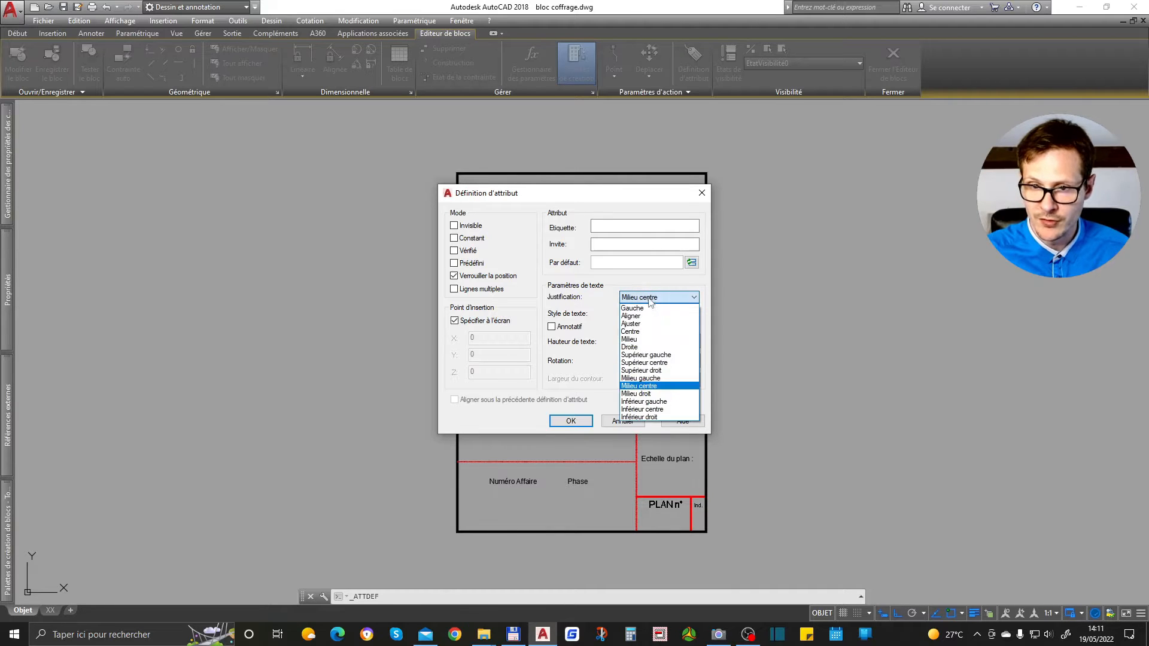
left_click(651, 339)
Step: Give the attribute the tag CLIENT, the prompt "Nom du client ?" and the default value "client xxx"
left_click(630, 228)
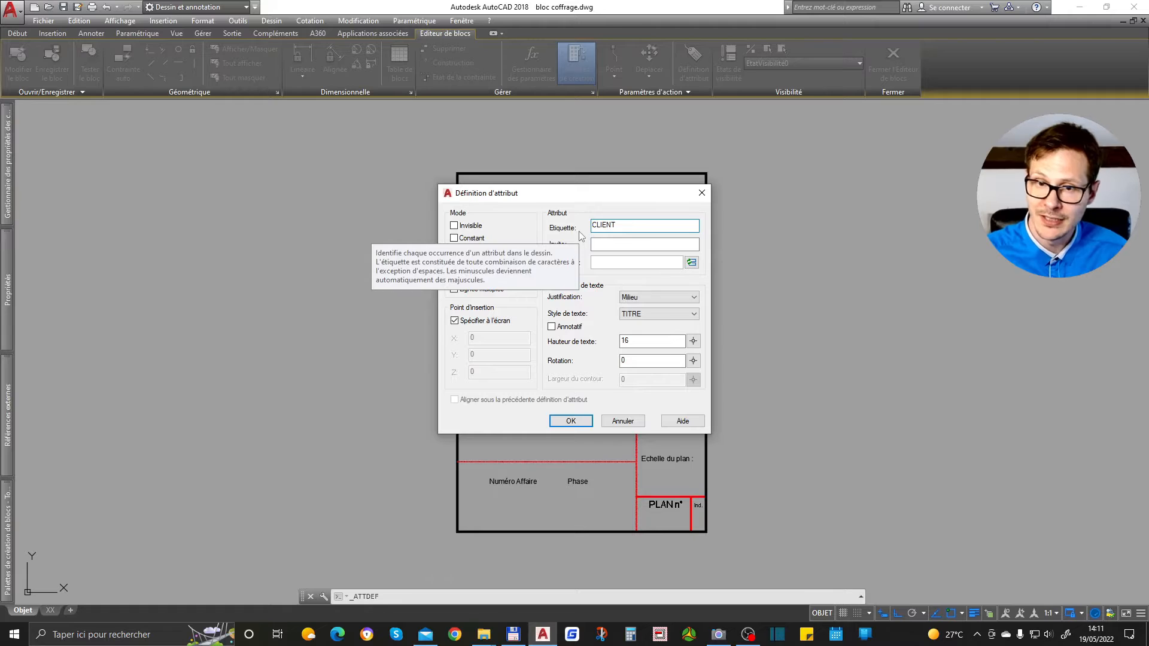
left_click(617, 245)
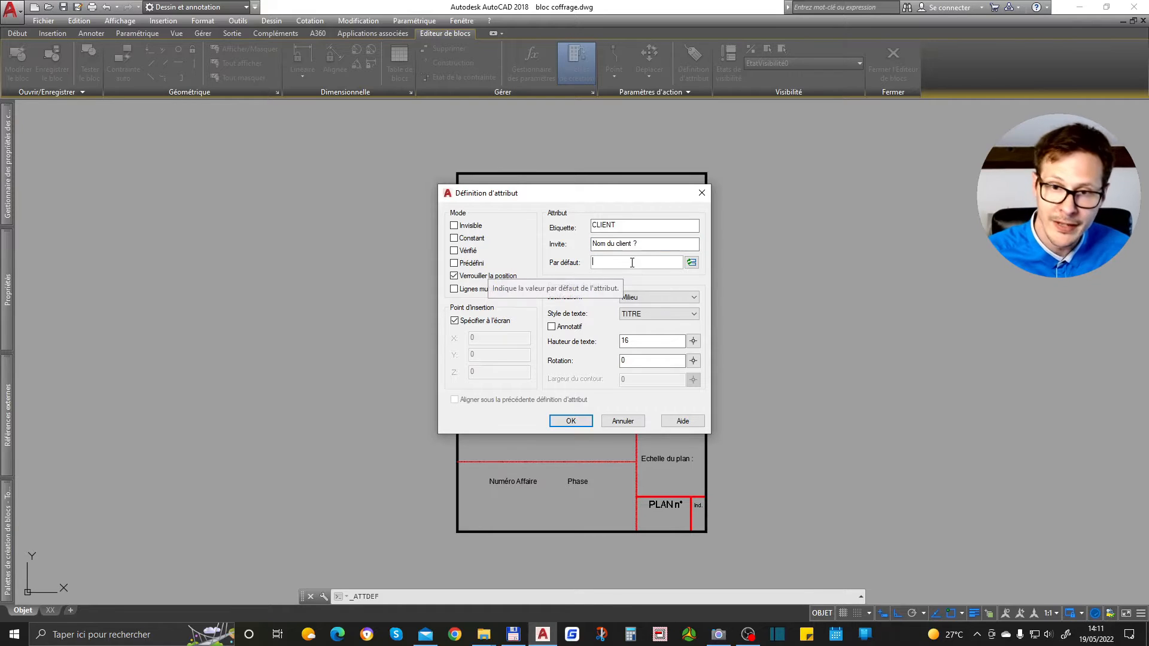
left_click_drag(615, 267, 509, 277)
type("client xxx")
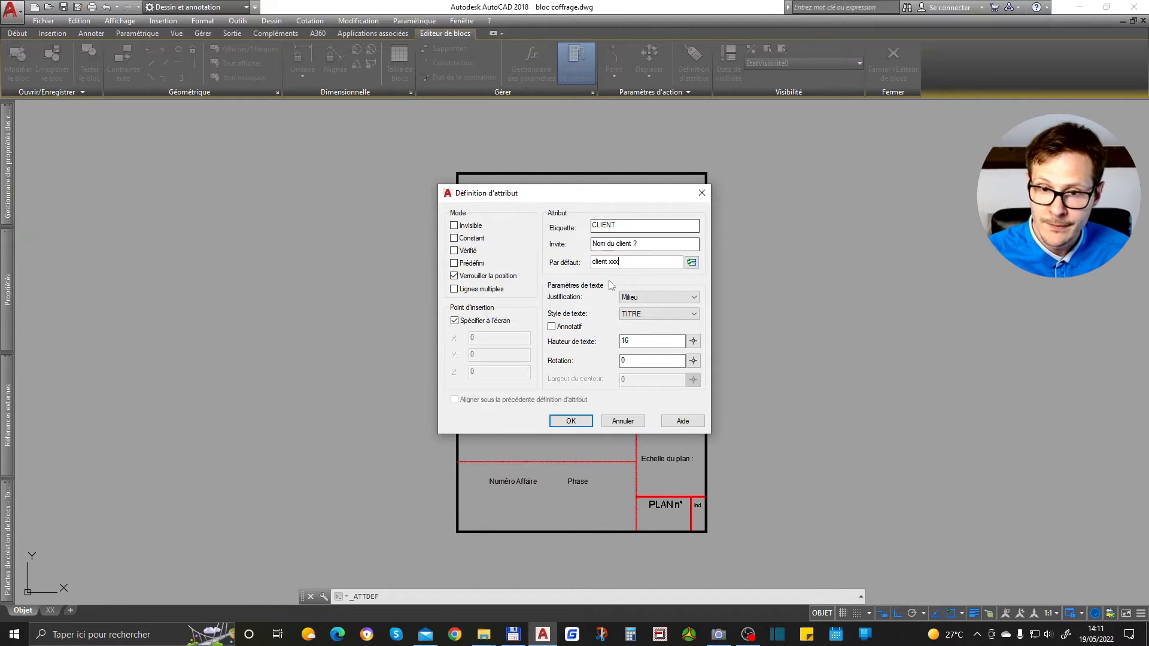
Step: Accept the CLIENT attribute definition and place it in the empty upper area of the title block
left_click(578, 422)
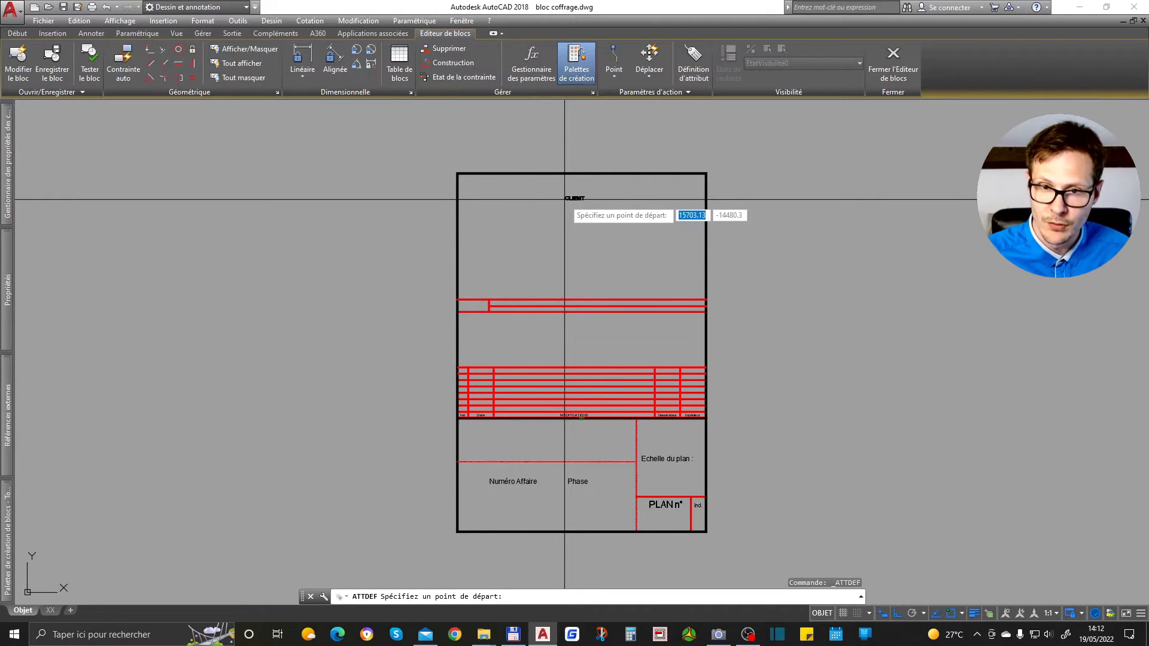
left_click(554, 201)
scroll(564, 200, "up", 4)
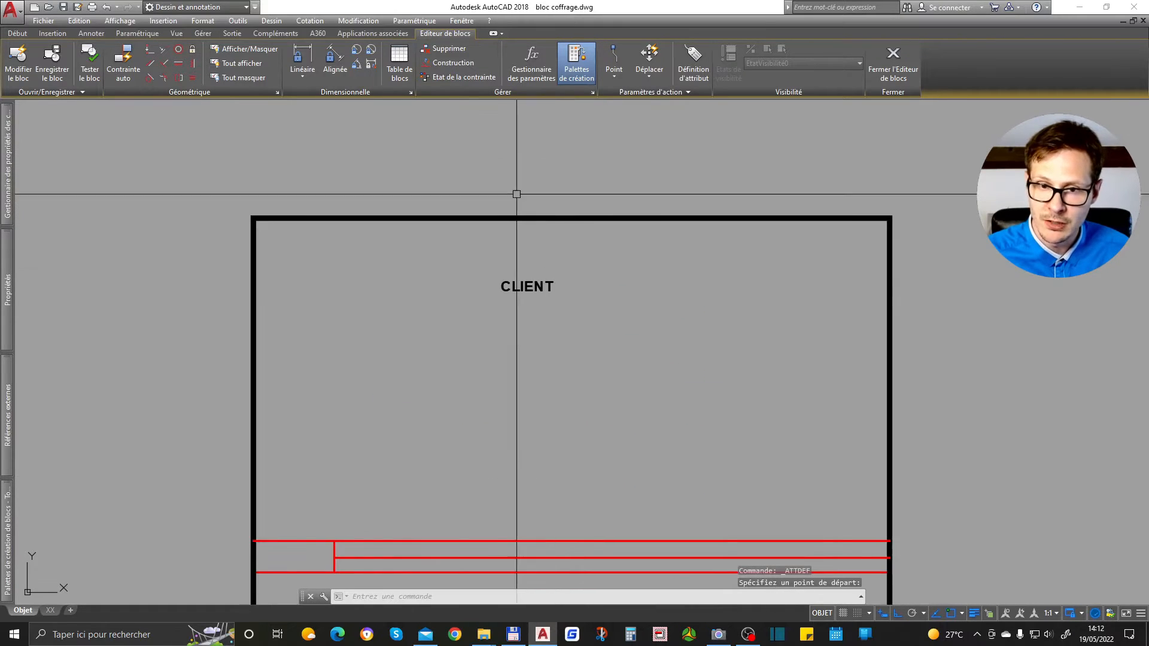
Step: Move the CLIENT attribute to the frame's horizontal centre, a short distance below its top edge
left_click(536, 280)
left_click(527, 286)
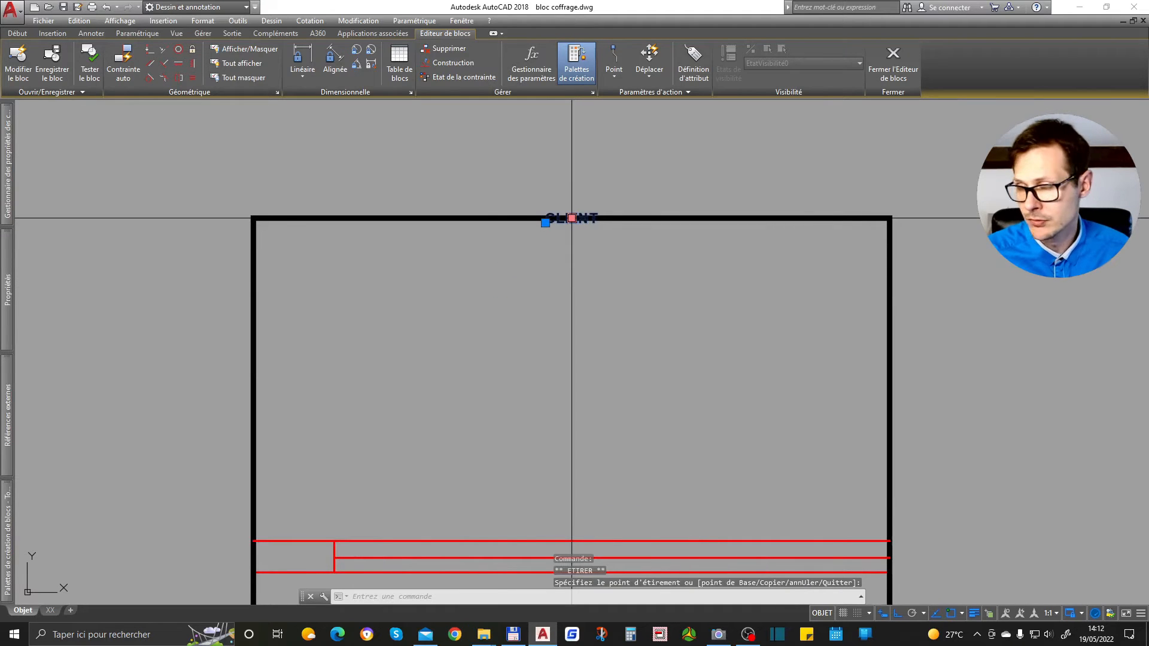
left_click(571, 218)
left_click(576, 269)
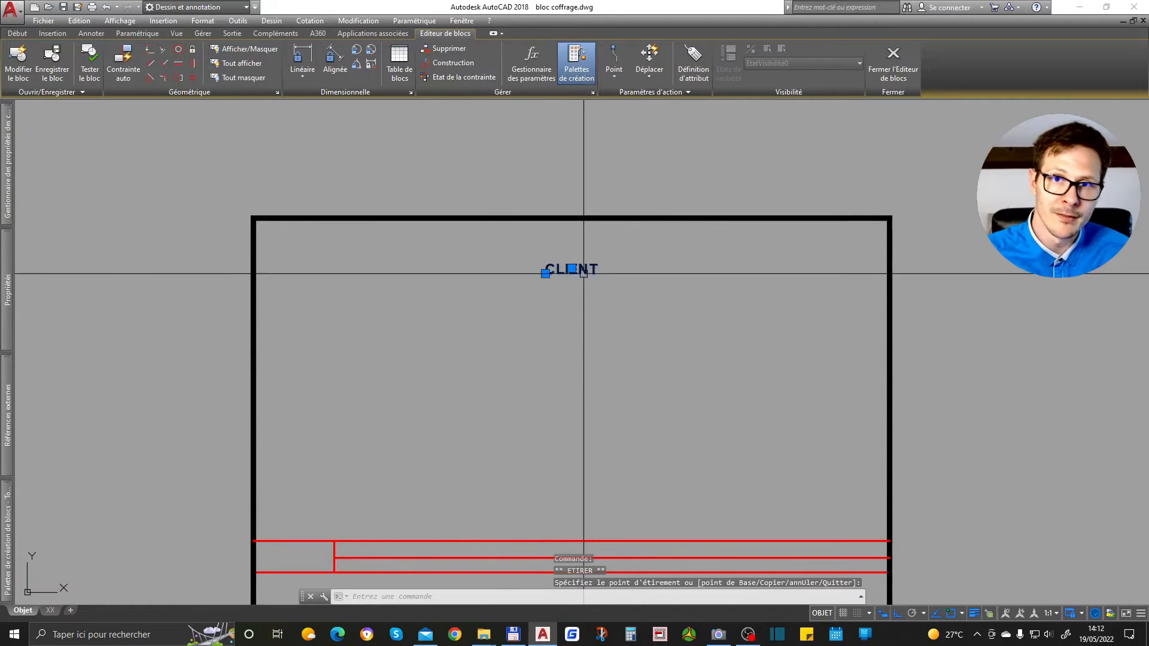
key("Escape")
scroll(576, 187, "down", 2)
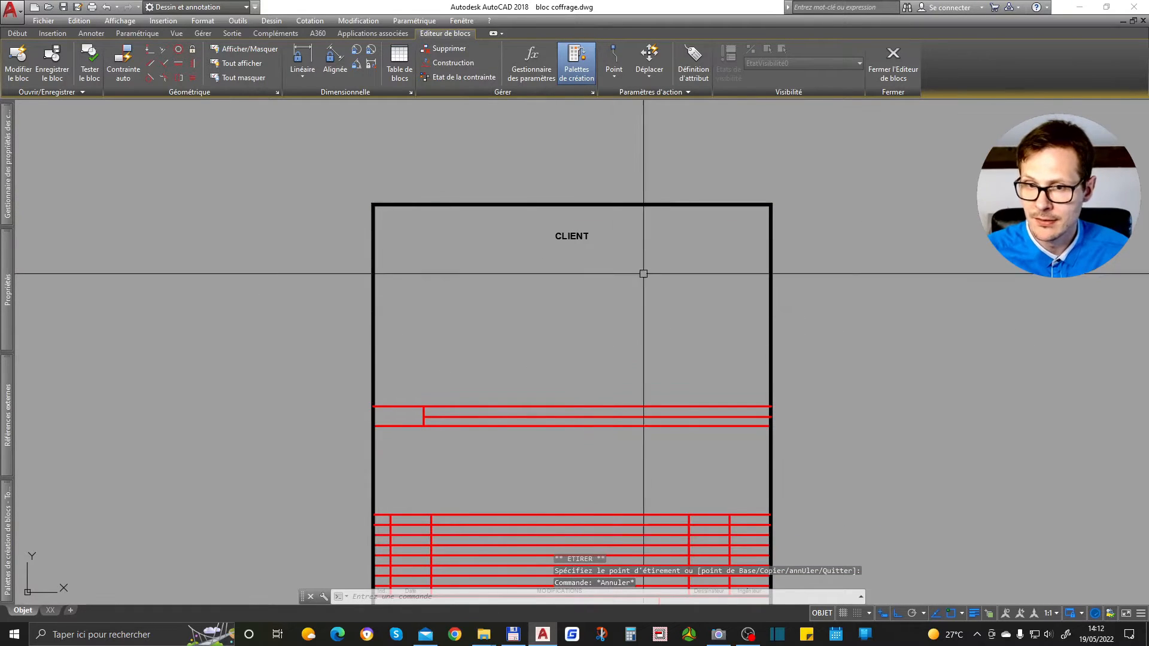
scroll(521, 240, "down", 2)
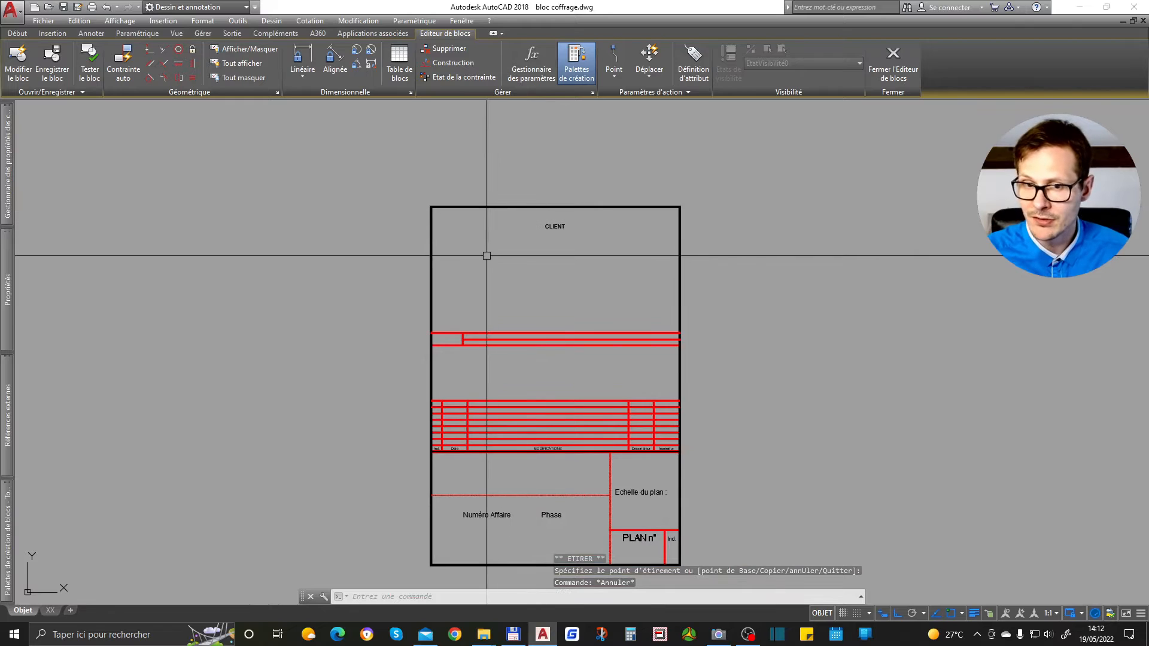
left_click(431, 267)
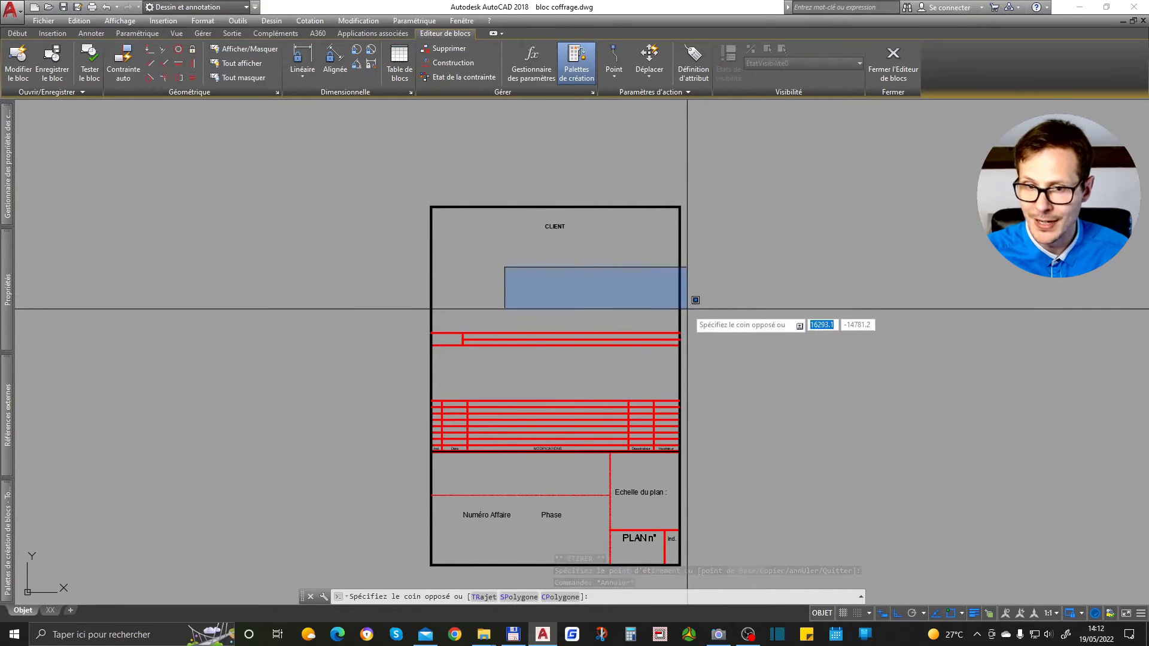
scroll(538, 328, "up", 2)
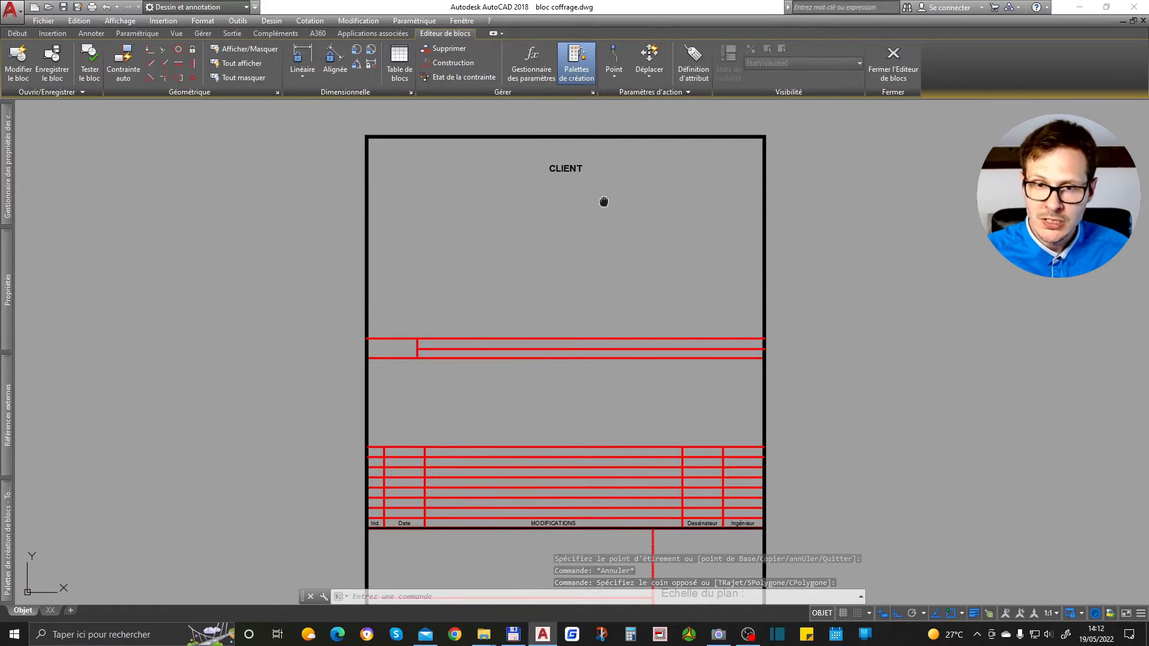
middle_click_drag(601, 139, 601, 198)
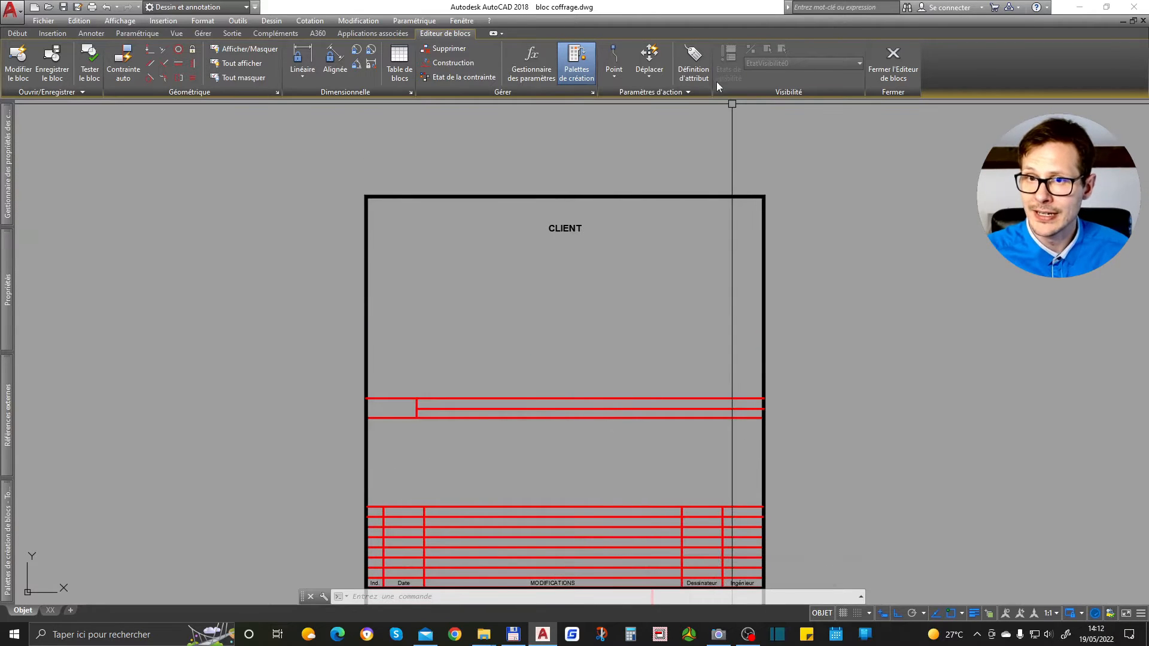
Step: Open the CLIENT attribute's definition to check which fields can be edited there, and close it without changes
left_click(579, 218)
left_click(527, 292)
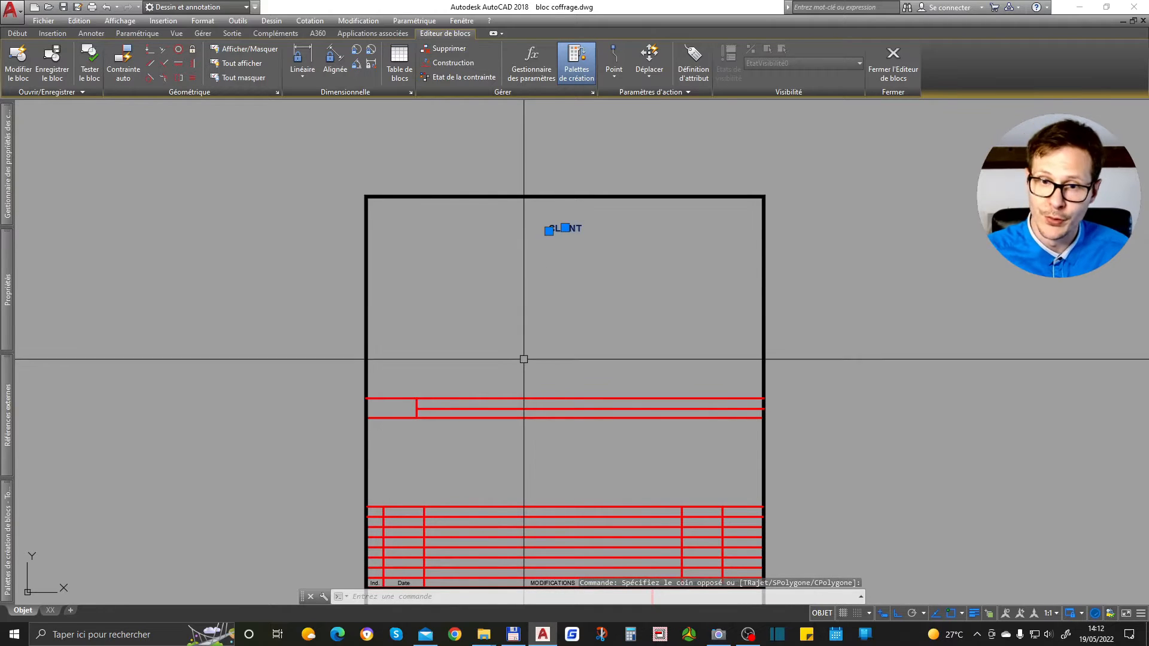
scroll(571, 249, "up", 2)
double_click(538, 219)
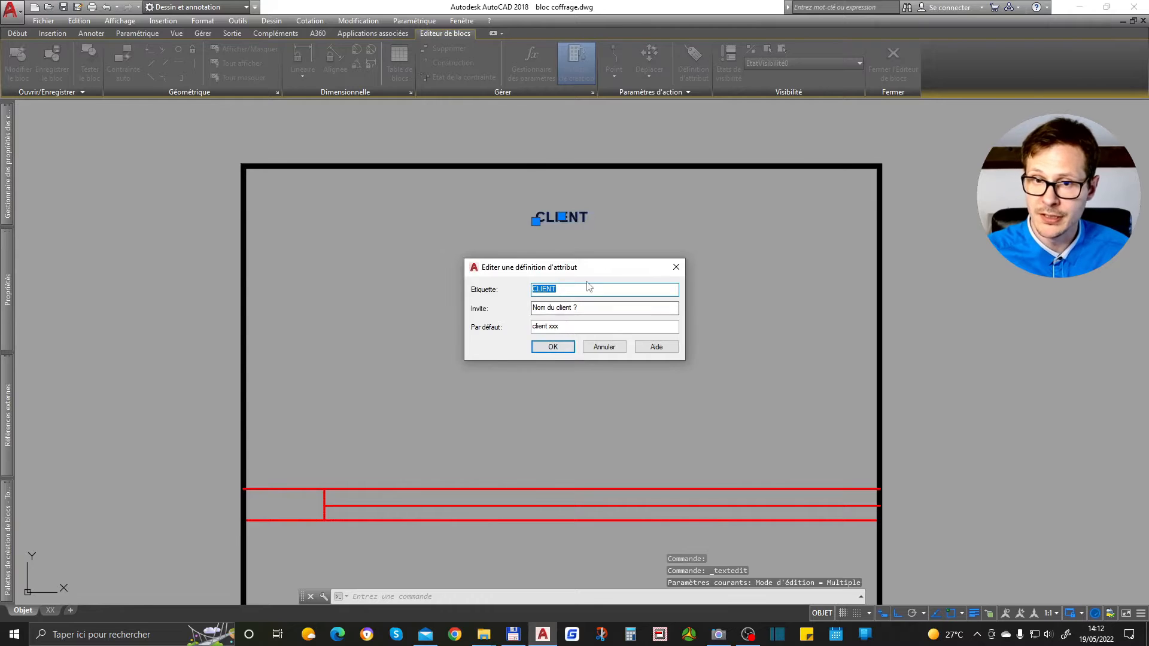
key("Escape")
key("Escape")
Step: Set the text height of the CLIENT attribute to 20 in its properties
left_click(499, 197)
left_click(724, 369)
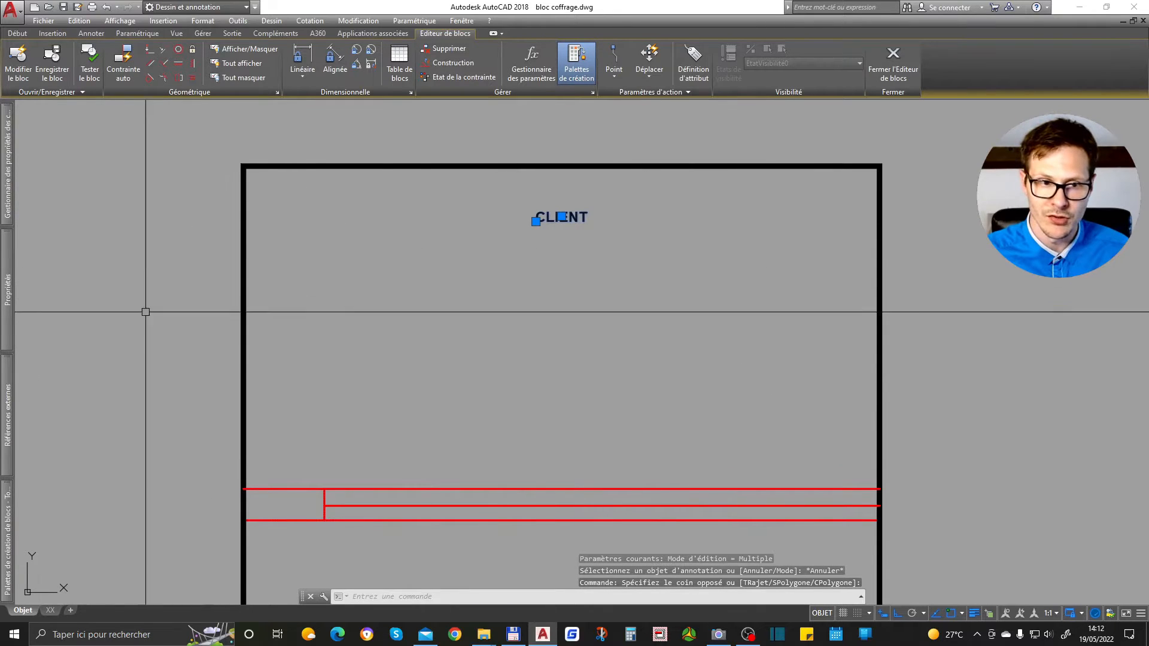
mouse_move(7, 279)
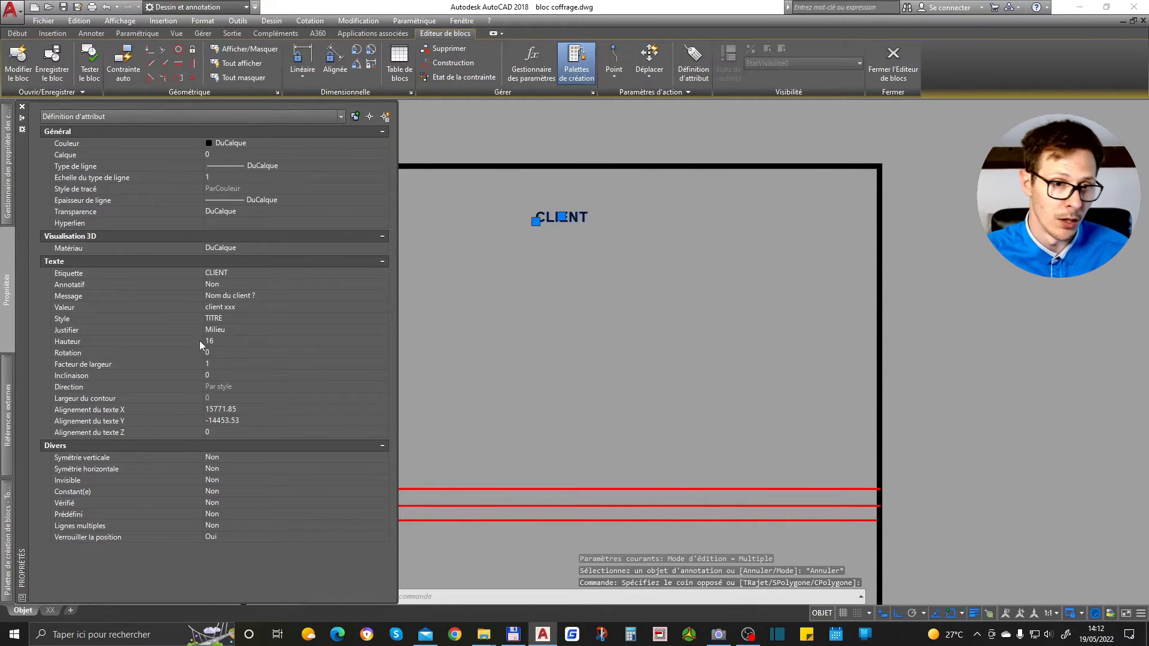
left_click(238, 345)
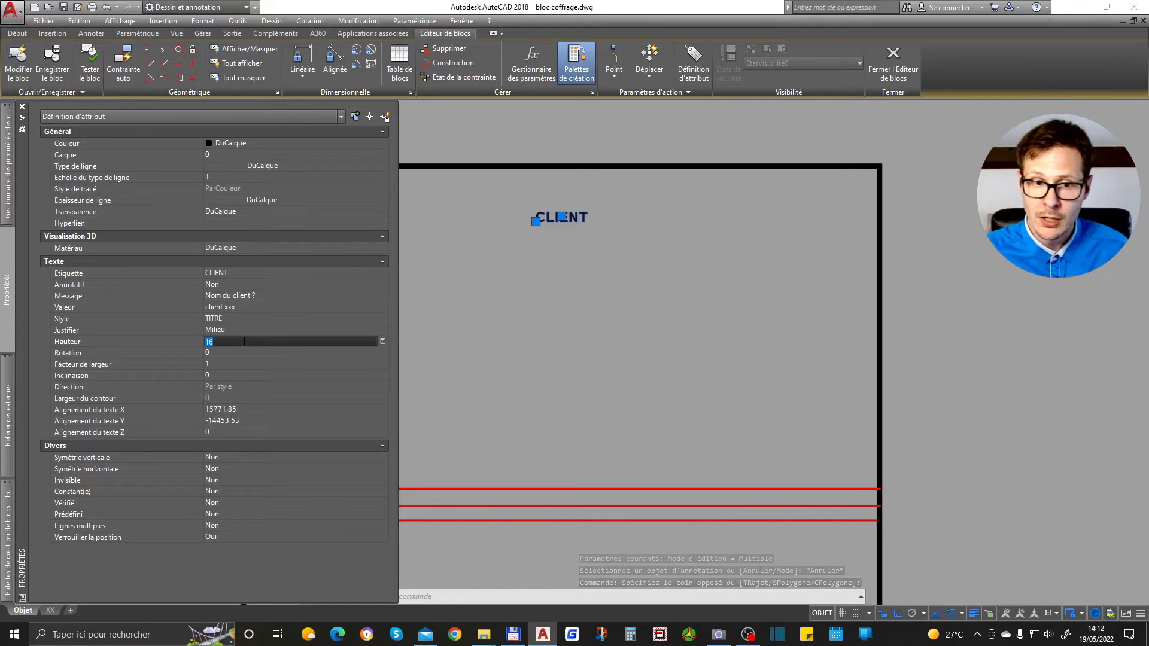
type("20")
key("Tab")
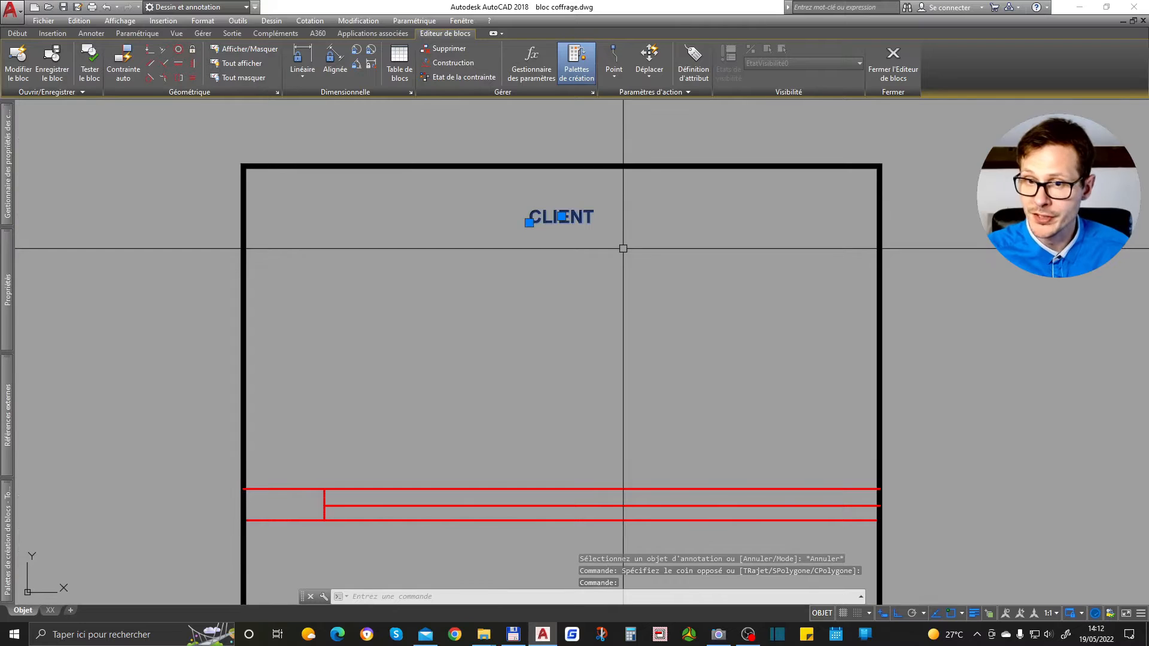
Step: Copy the CLIENT attribute straight below the original, inside the upper area of the title block
type("cond p")
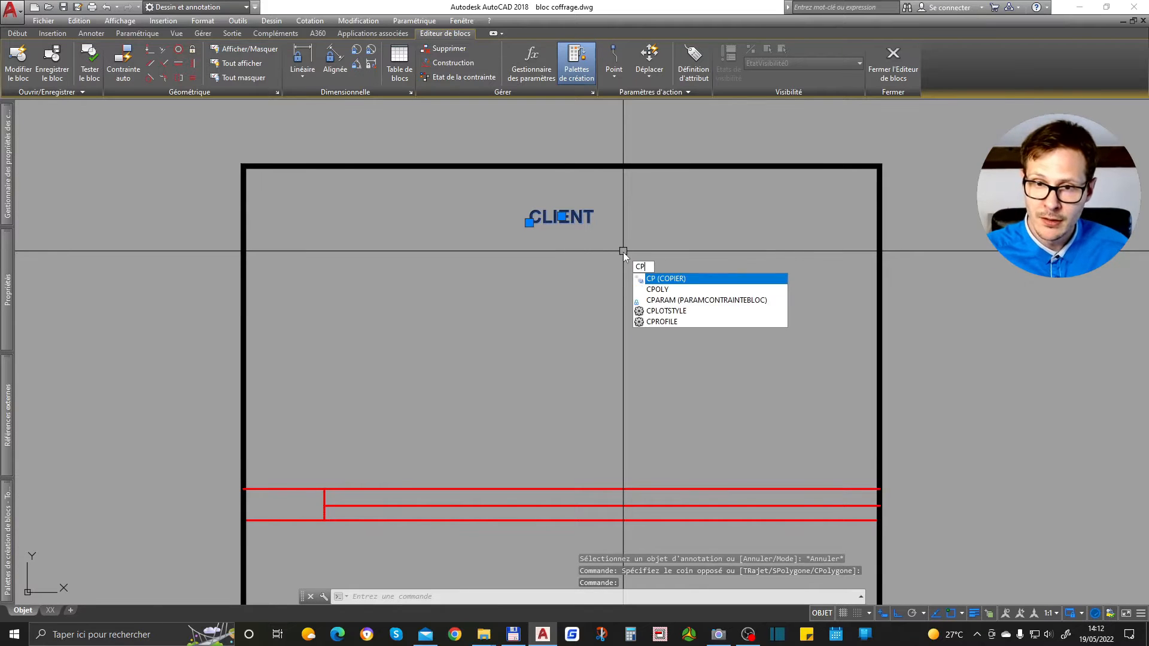
key("Return")
left_click(656, 231)
left_click(664, 297)
key("Return")
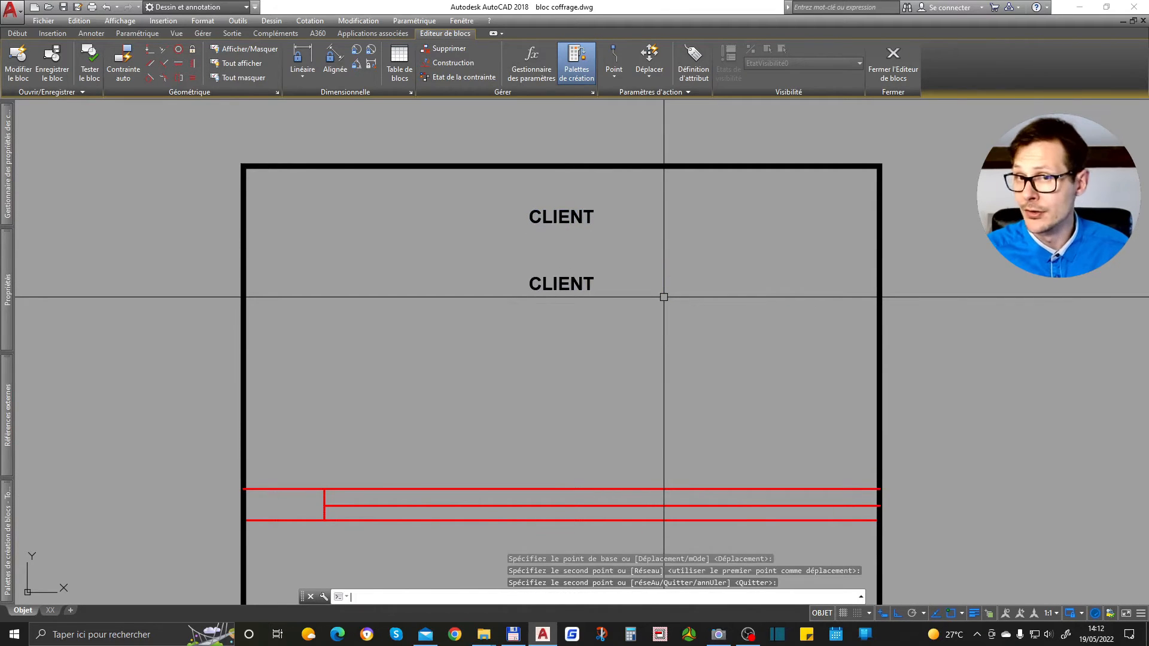
Step: Try to give the copied attribute the tag "CLIENT dsd", containing a space
double_click(532, 286)
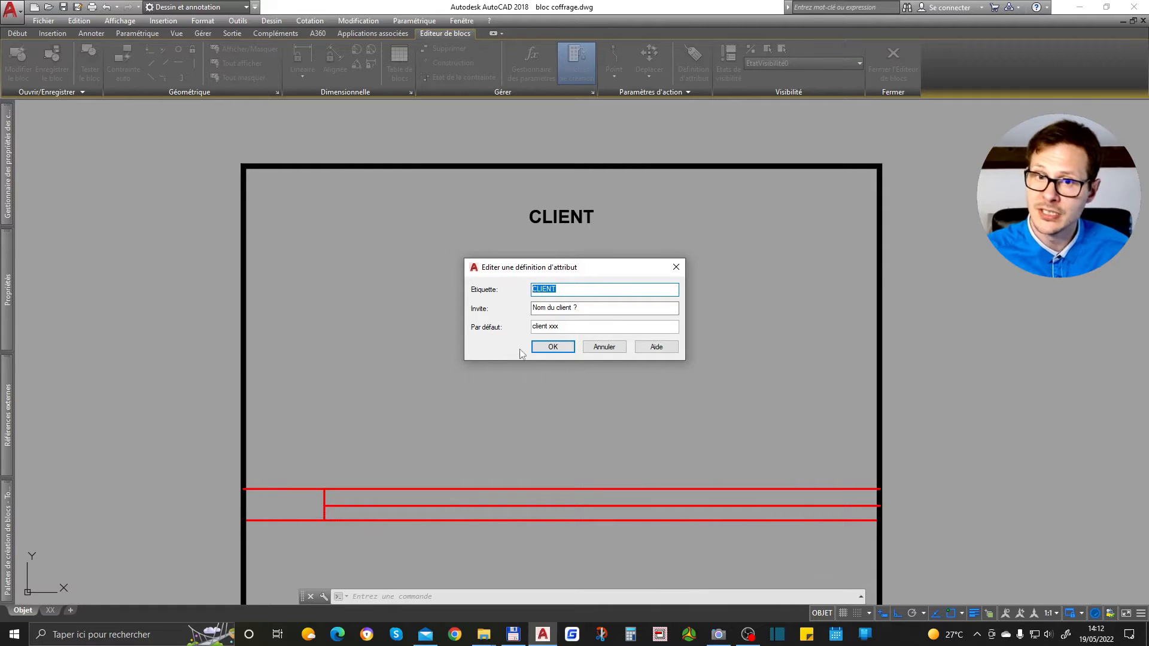
left_click(573, 291)
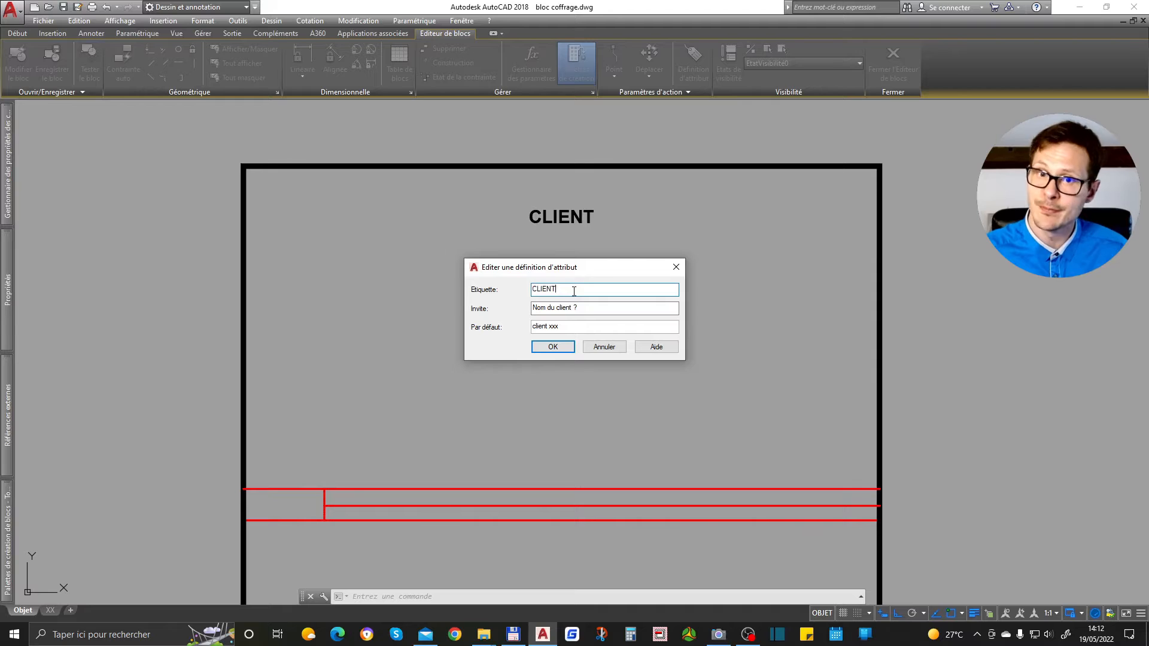
type("dsd")
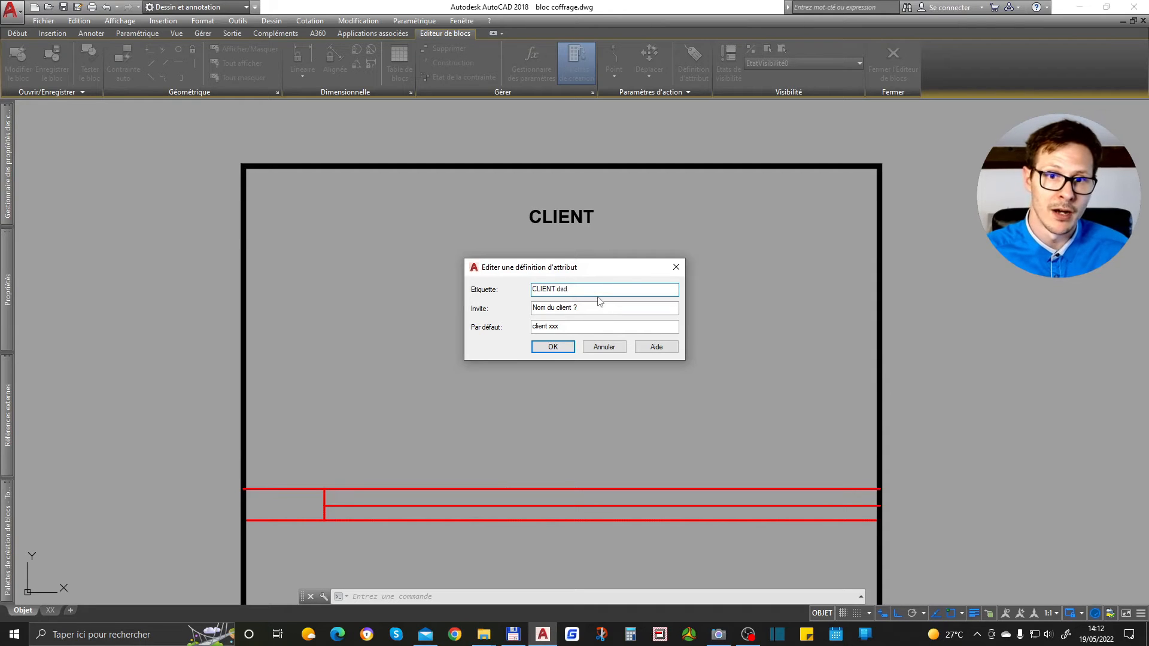
left_click(560, 344)
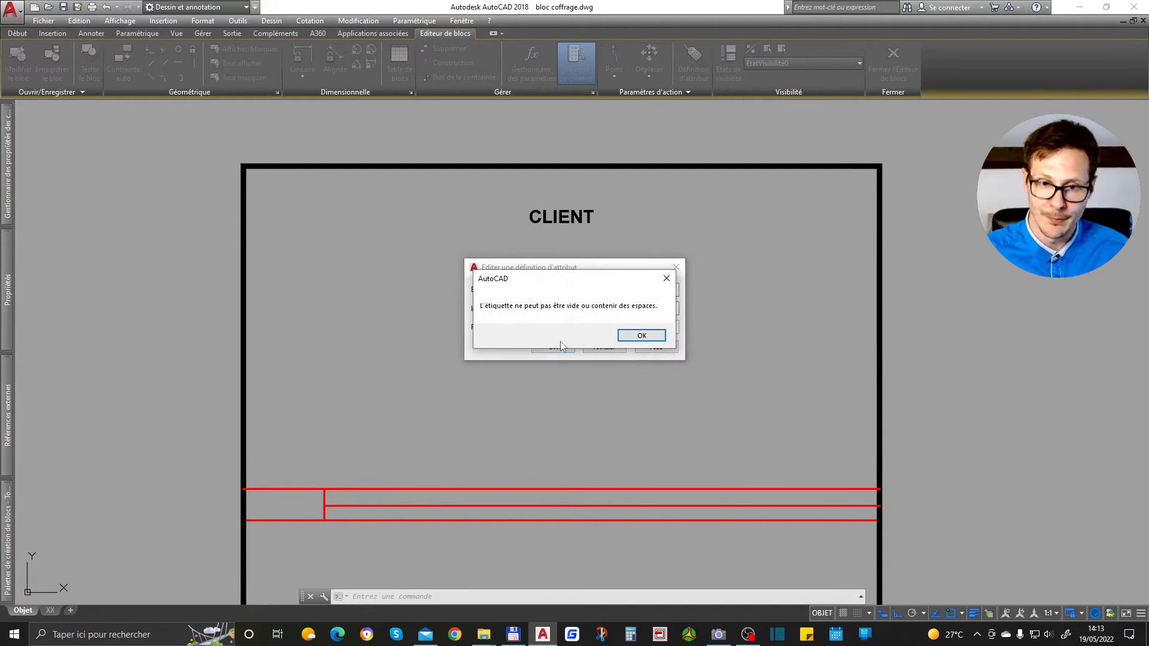
left_click(653, 340)
Step: Set the copied attribute's tag to CLIENT_2, with an underscore instead of a space
left_click(559, 290)
double_click(558, 290)
double_click(561, 291)
type("TEST")
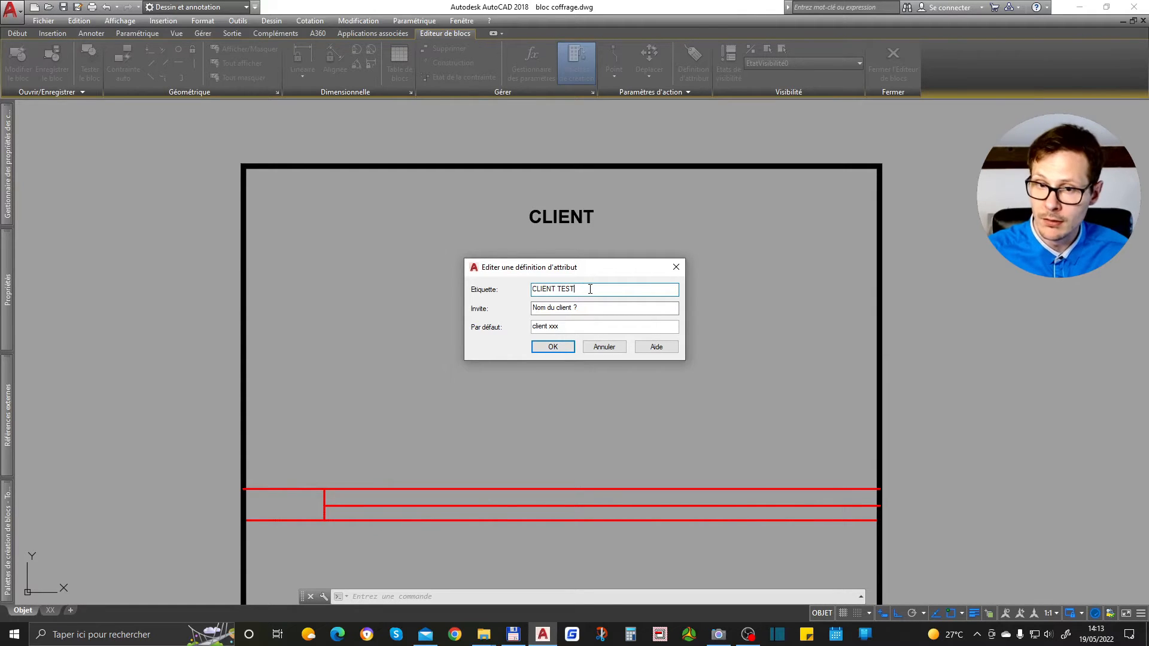
double_click(571, 289)
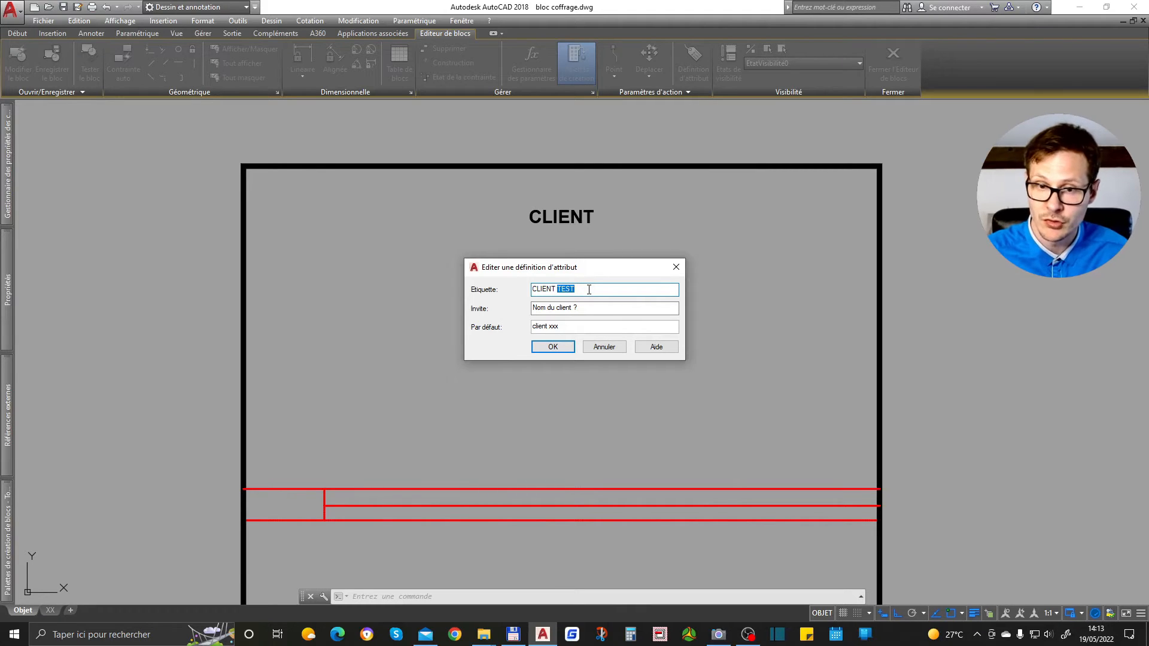
key("BackSpace")
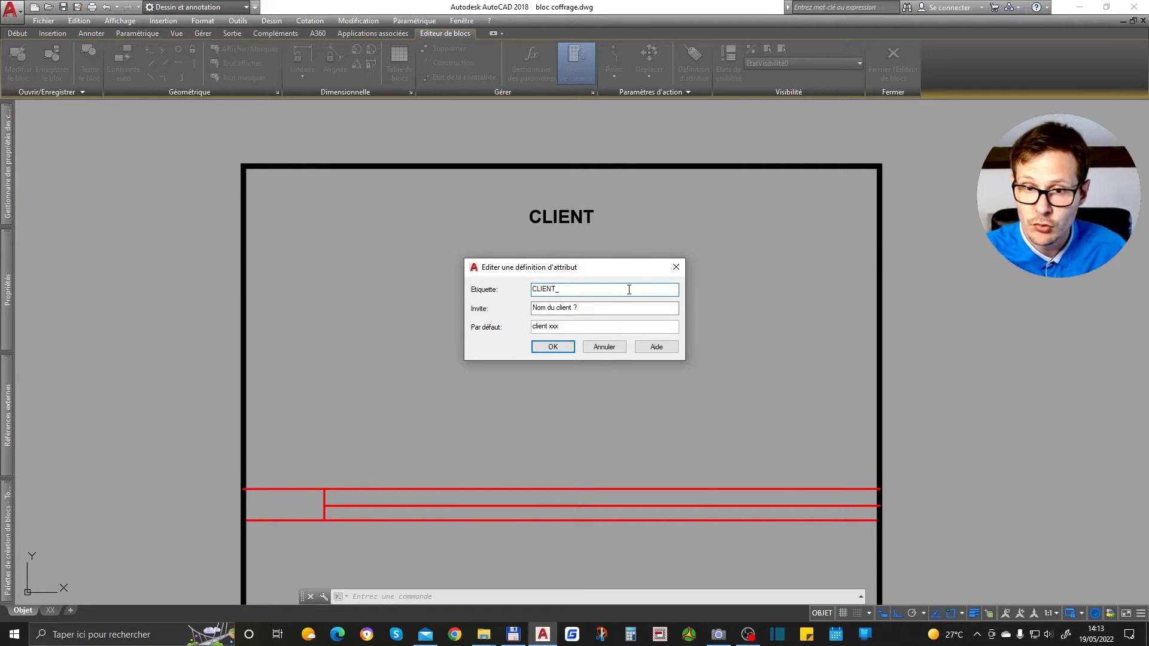
type("2")
left_click(551, 347)
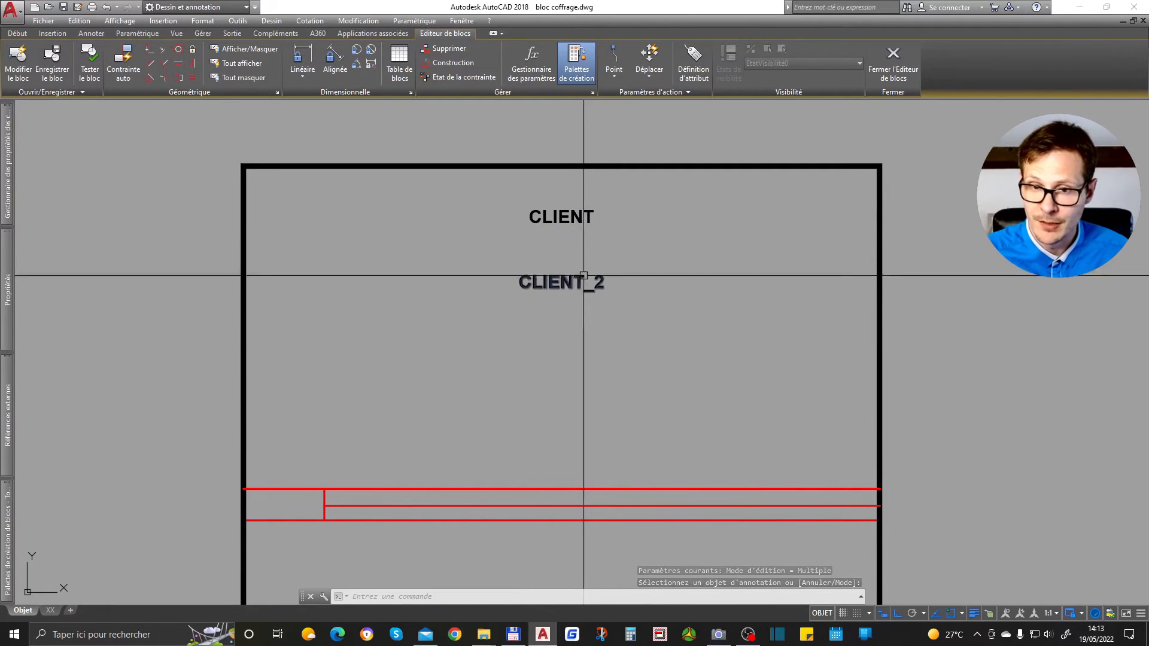
Step: Change the lower attribute's tag to ADRESSE_CLIENT and its prompt to "Adresse du client ?"
double_click(521, 282)
type("a")
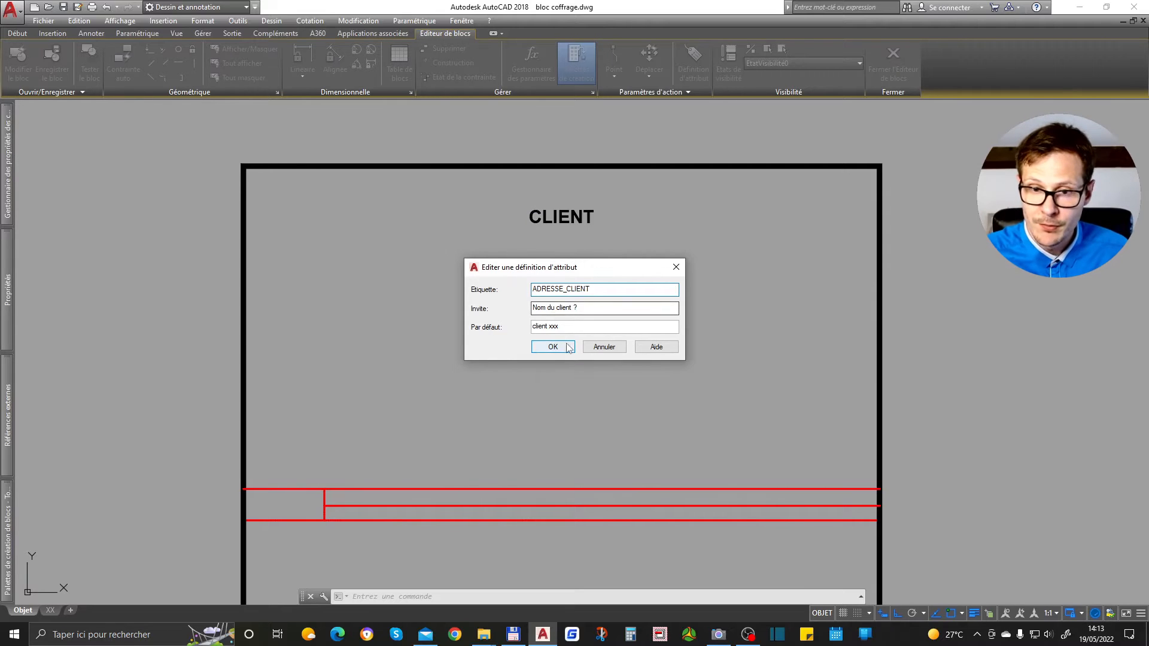
left_click_drag(573, 309, 526, 311)
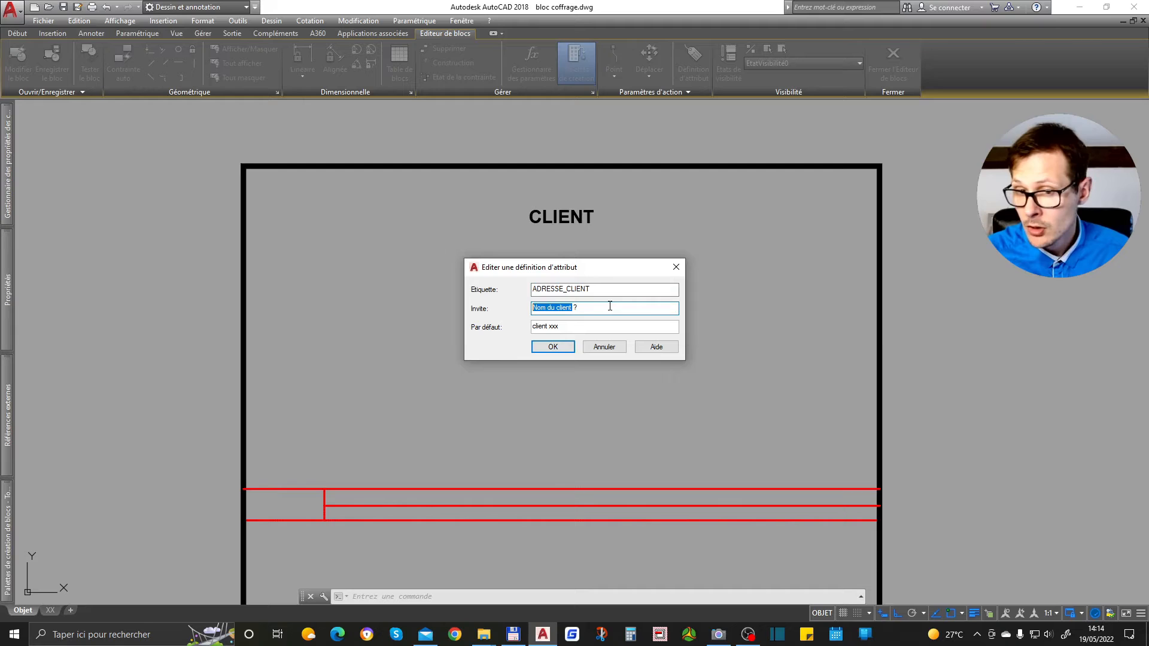
double_click(539, 308)
type("a")
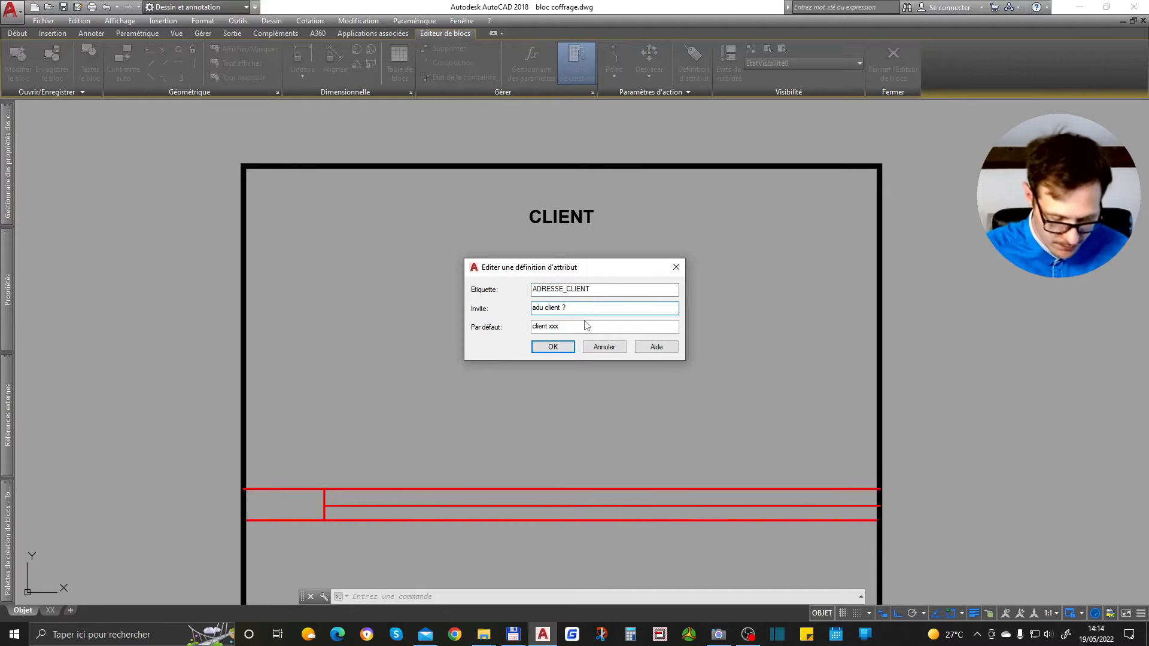
key("BackSpace")
type("Acresse")
key("BackSpace")
key("BackSpace")
key("BackSpace")
key("BackSpace")
key("BackSpace")
key("BackSpace")
type("dresse")
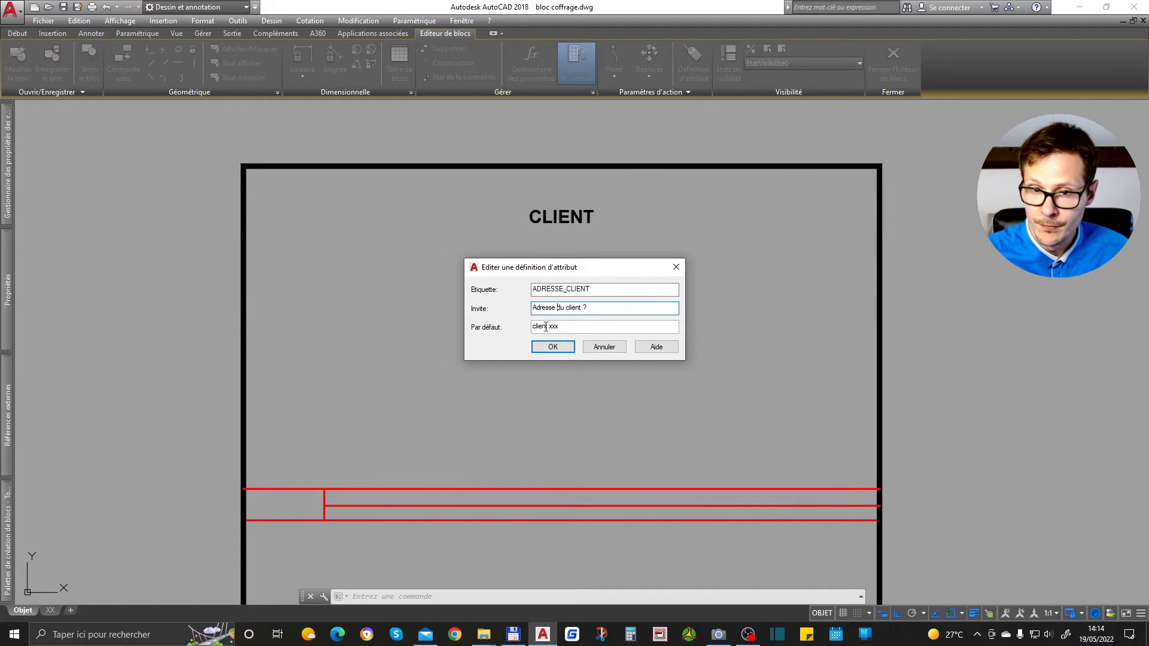
Step: Set the default value of the ADRESSE_CLIENT attribute to "xxx" and finish editing the attribute text
left_click_drag(565, 329, 403, 328)
type("xxx")
left_click(561, 350)
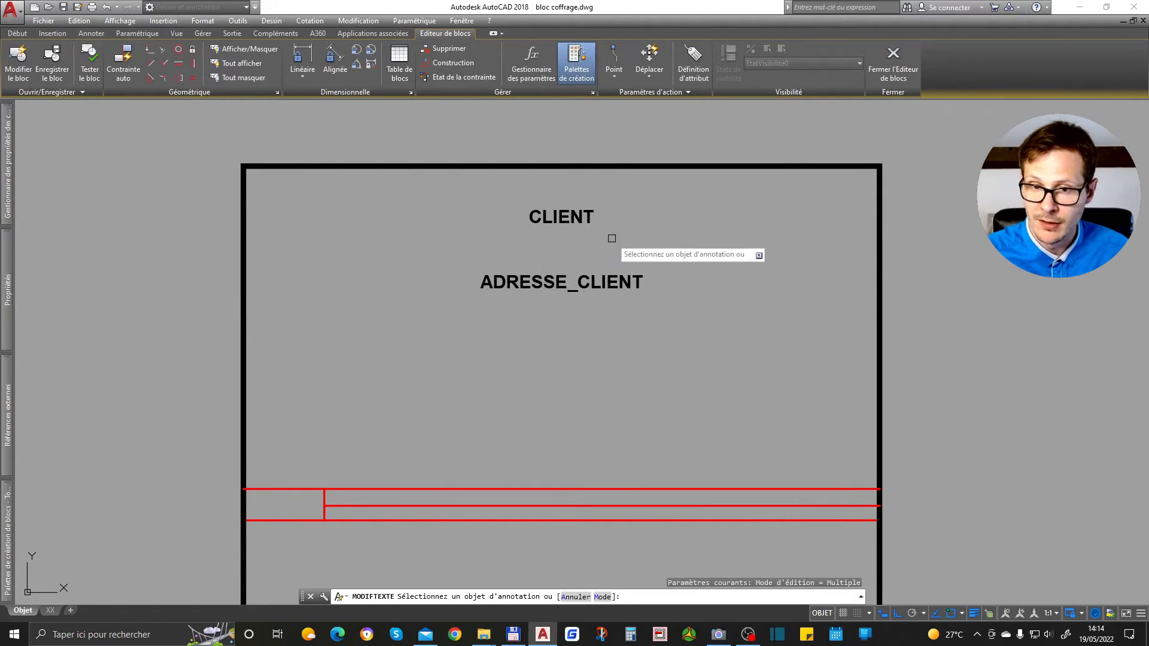
key("Return")
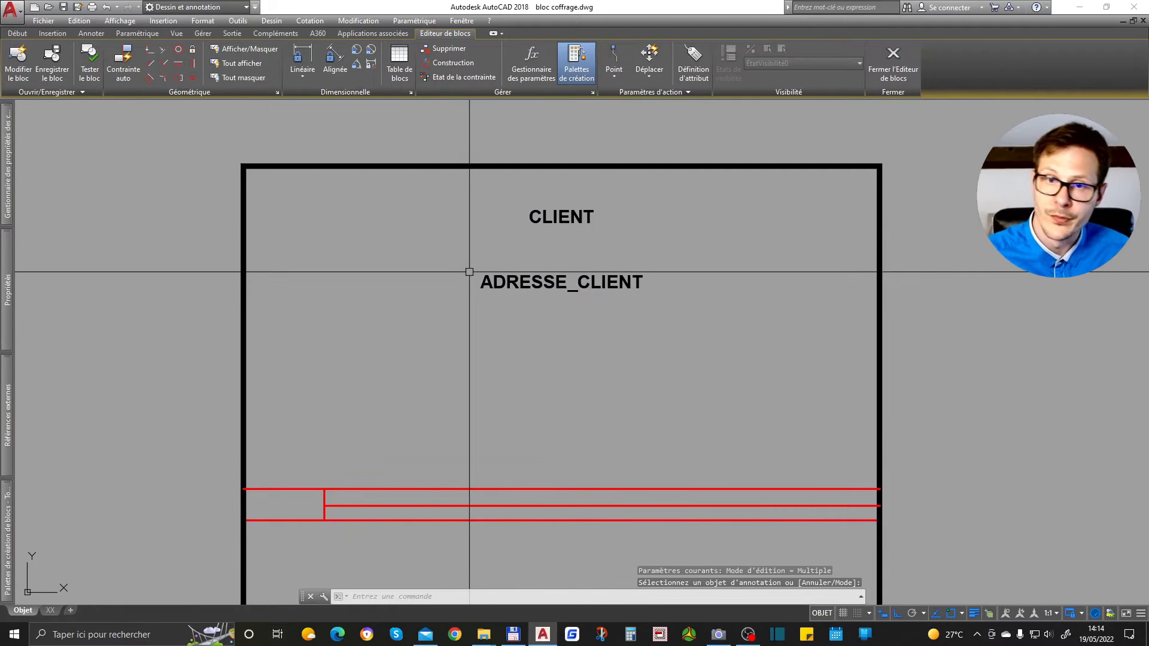
Step: Examine the empty cells of the red band between the client area and the revision table, clearing any selection
scroll(537, 209, "down", 4)
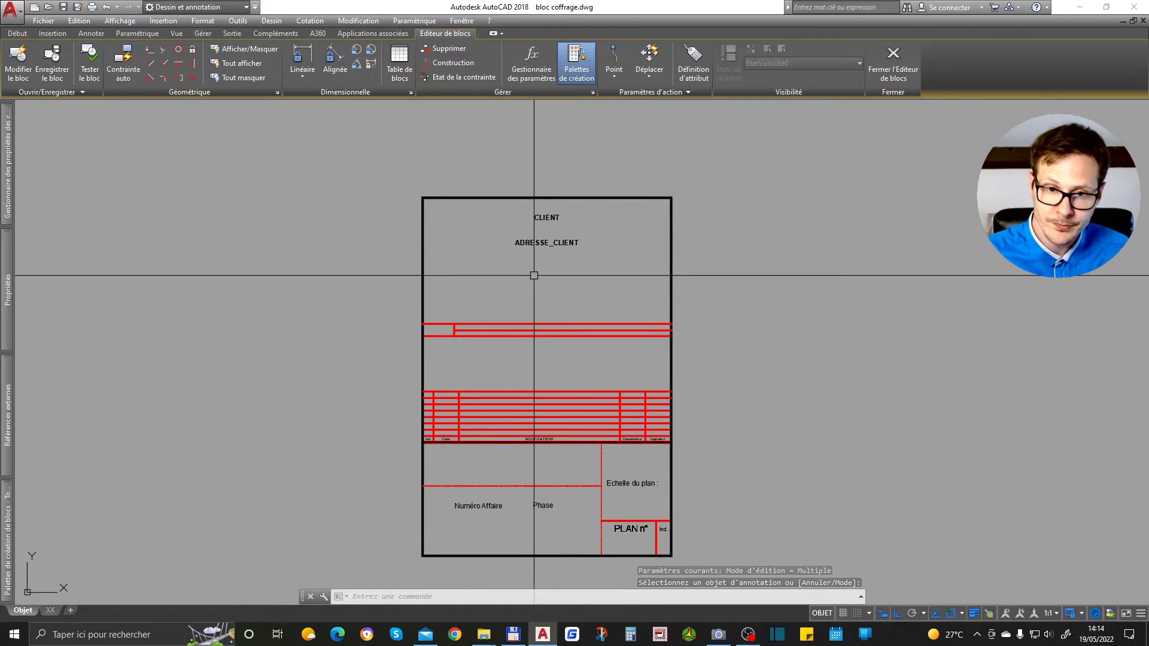
scroll(497, 327, "up", 4)
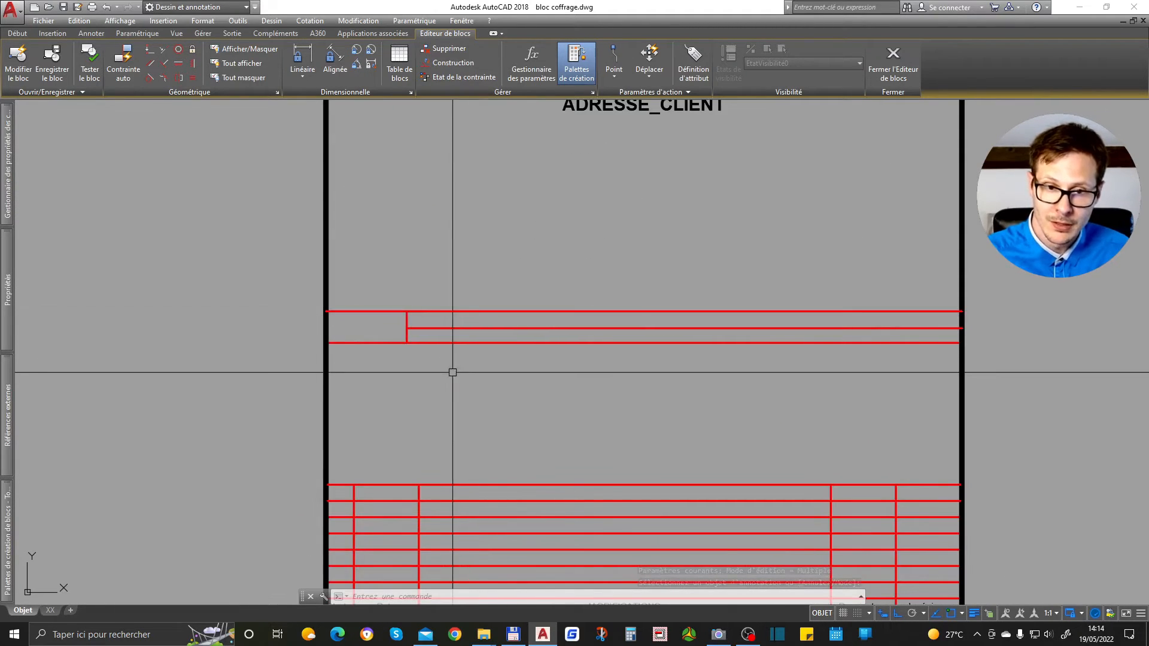
scroll(515, 338, "down", 2)
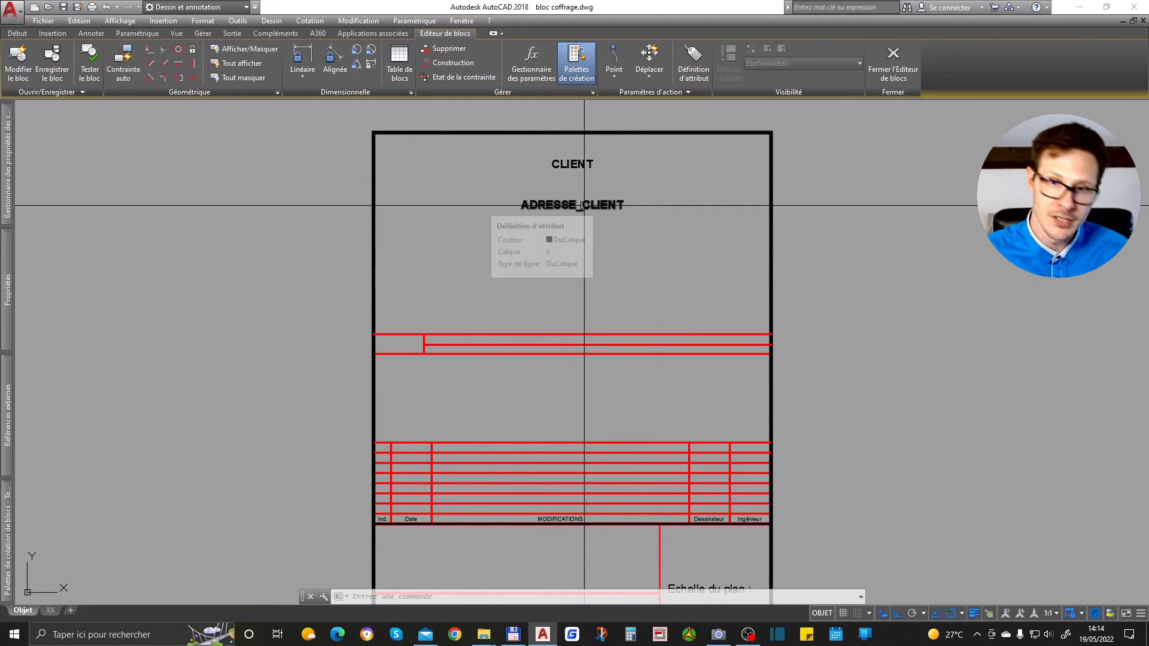
scroll(384, 342, "up", 4)
left_click(377, 333)
left_click(487, 357)
left_click(495, 328)
key("Escape")
left_click(508, 361)
left_click(605, 354)
scroll(464, 398, "down", 2)
key("Escape")
key("Escape")
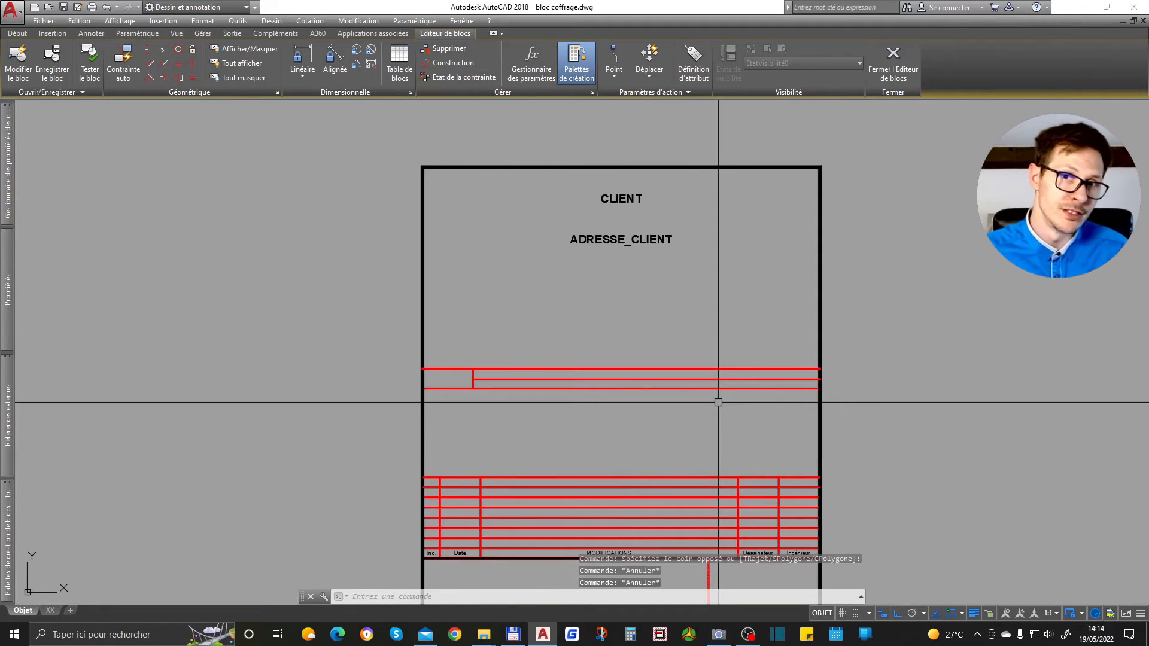
Step: Copy the ADRESSE_CLIENT attribute straight down to just above the red band
left_click(605, 238)
scroll(632, 273, "up", 2)
type("co")
key("space")
left_click(474, 198)
scroll(661, 320, "down", 3)
left_click(618, 394)
key("space")
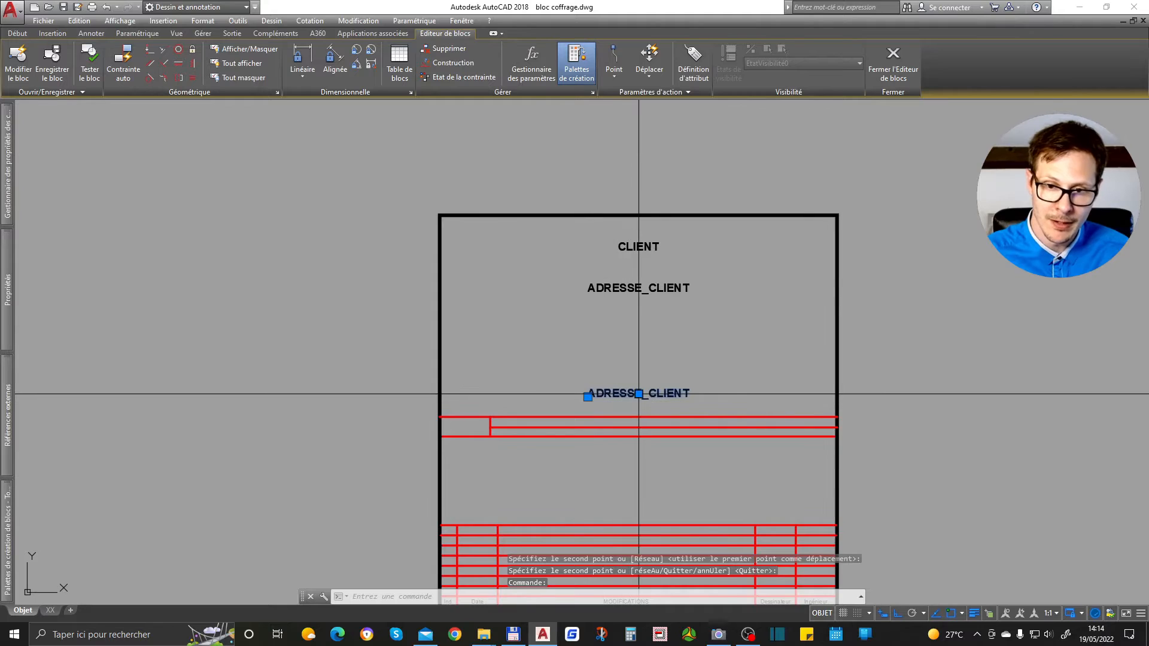
Step: Move the copied attribute to the centre of the red band's small left cell, using the midpoint between two opposite corners
left_click(639, 393)
scroll(505, 434, "up", 4)
right_click(394, 410, "shift")
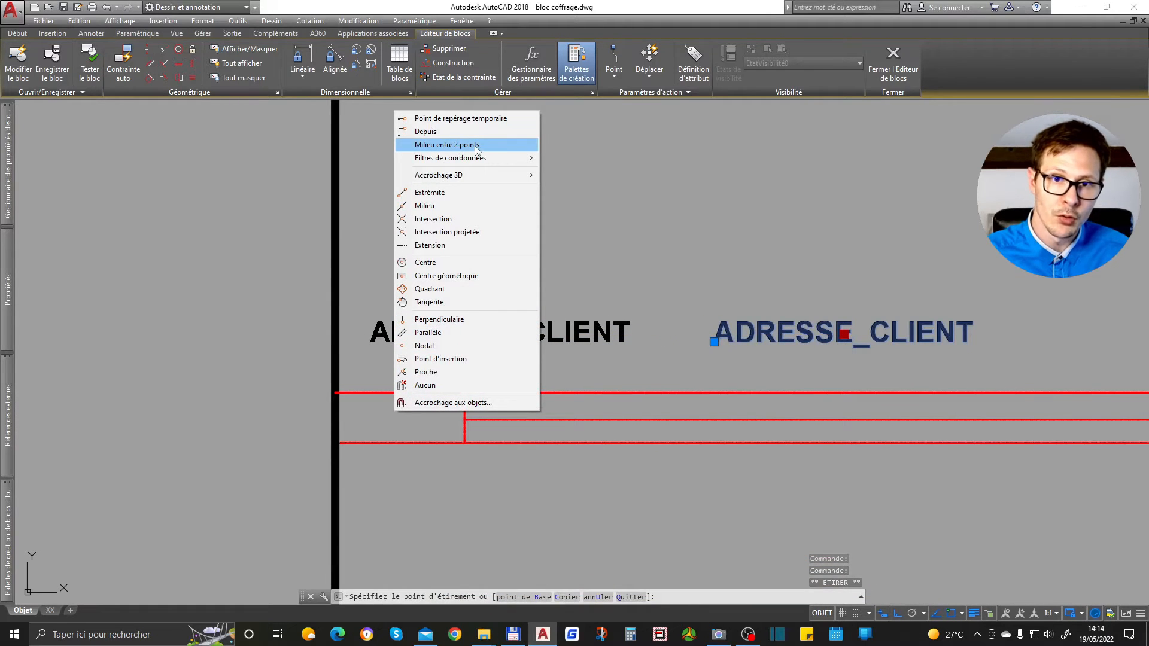
key("Escape")
scroll(464, 257, "down", 4)
left_click(469, 238)
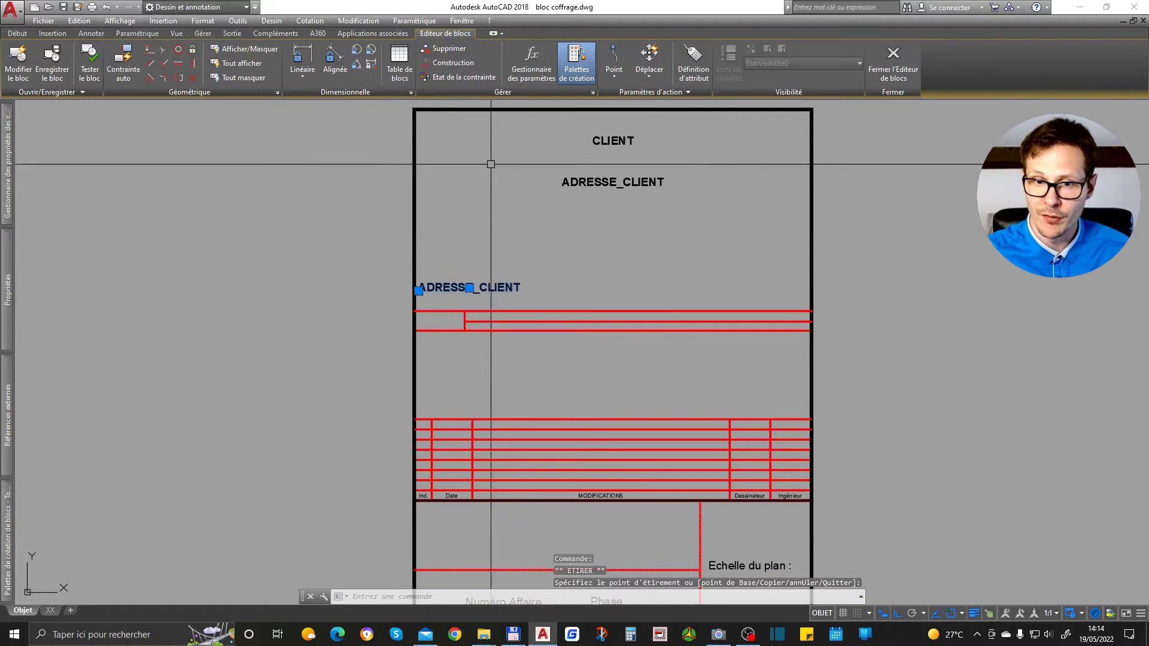
scroll(467, 291, "up", 2)
left_click(468, 287)
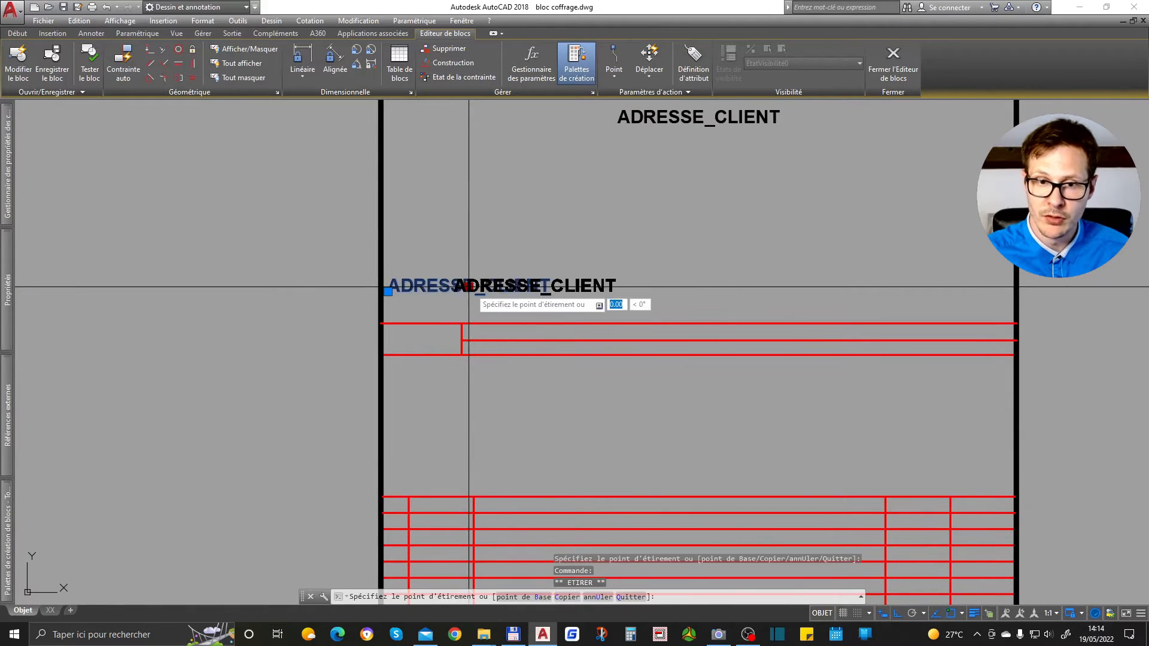
right_click(443, 308, "shift")
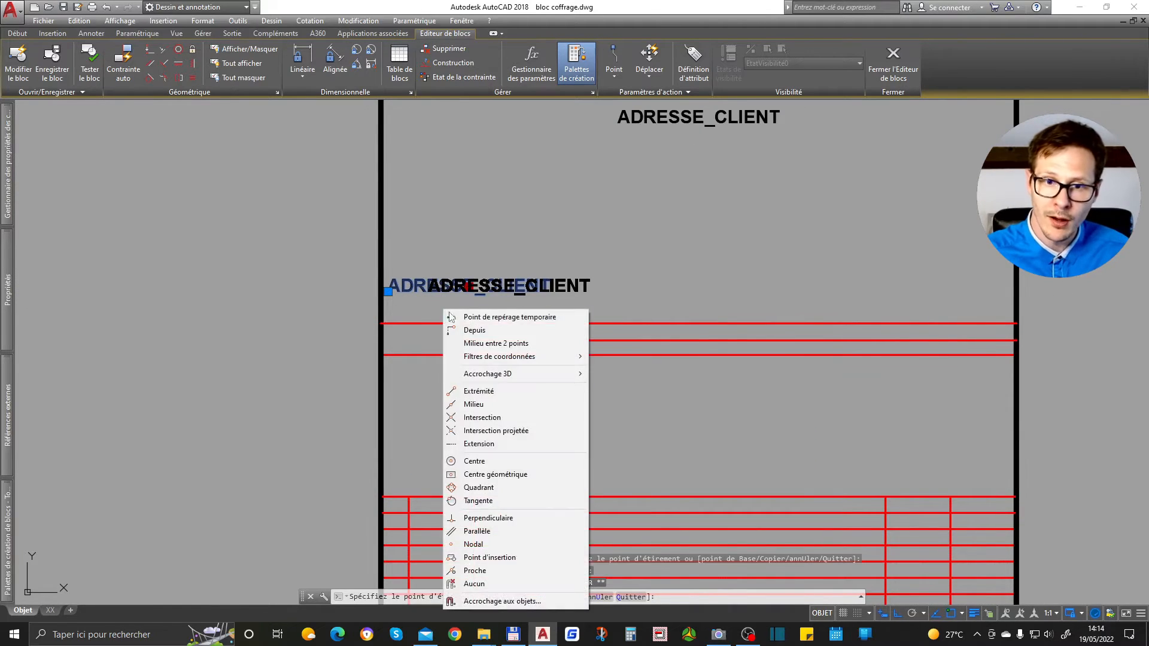
left_click(473, 342)
left_click(383, 355)
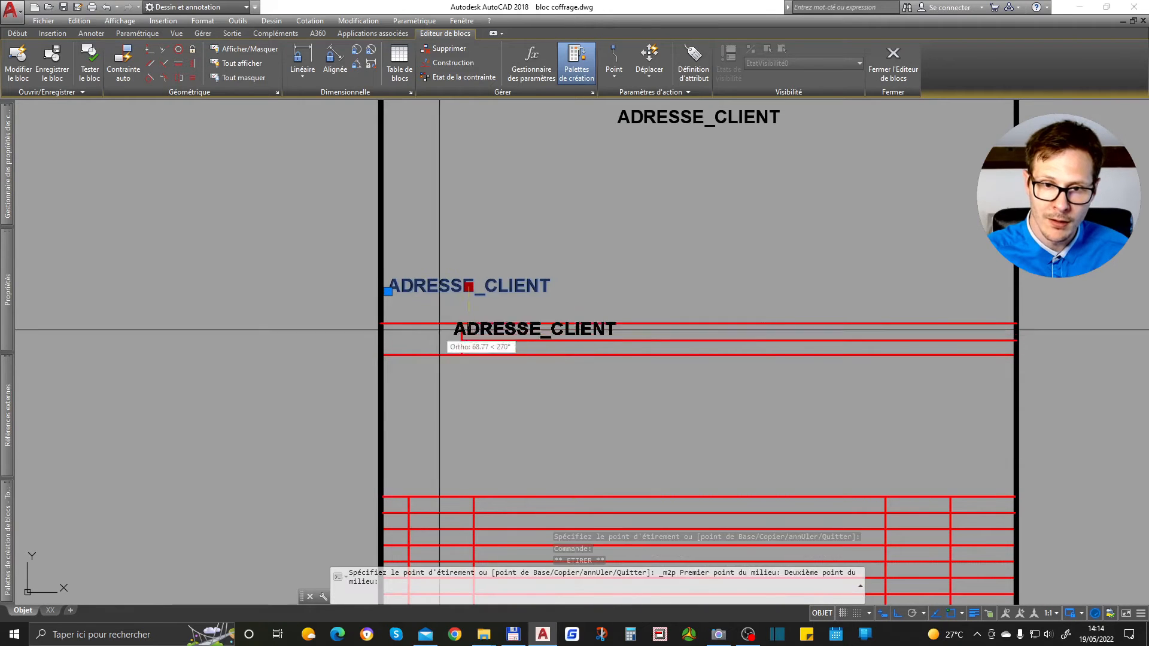
scroll(416, 340, "up", 3)
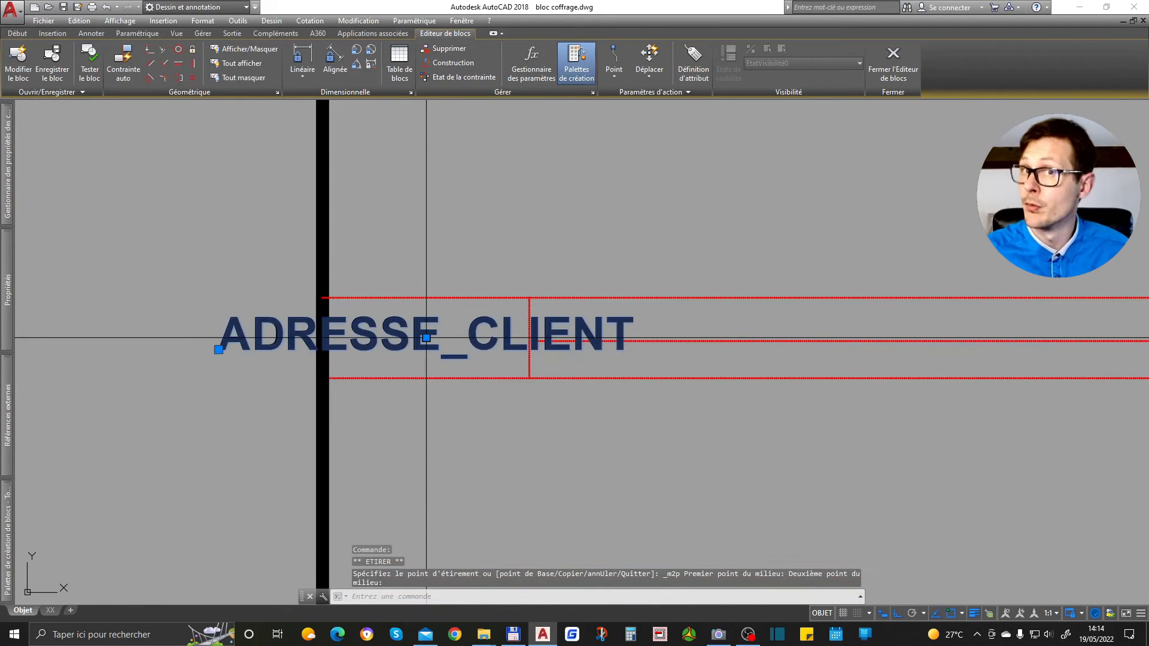
Step: Set the tag of the attribute in the red band's left cell to ENTREPRISE
left_click(426, 339)
double_click(427, 338)
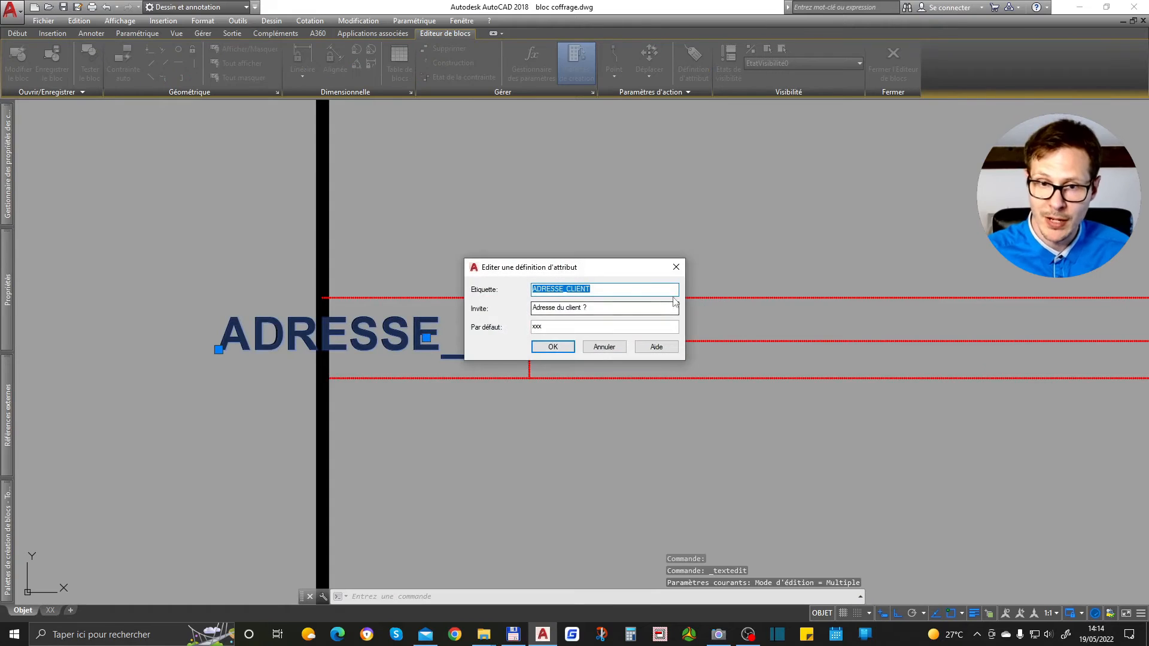
type("e")
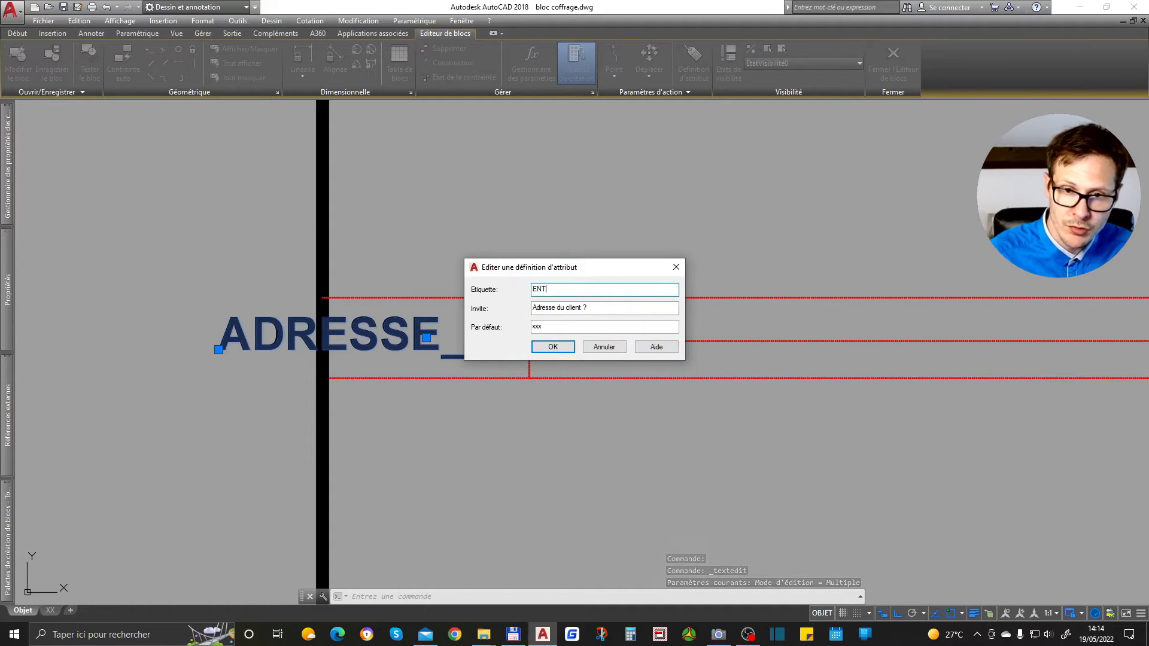
key("BackSpace")
key("BackSpace")
key("BackSpace")
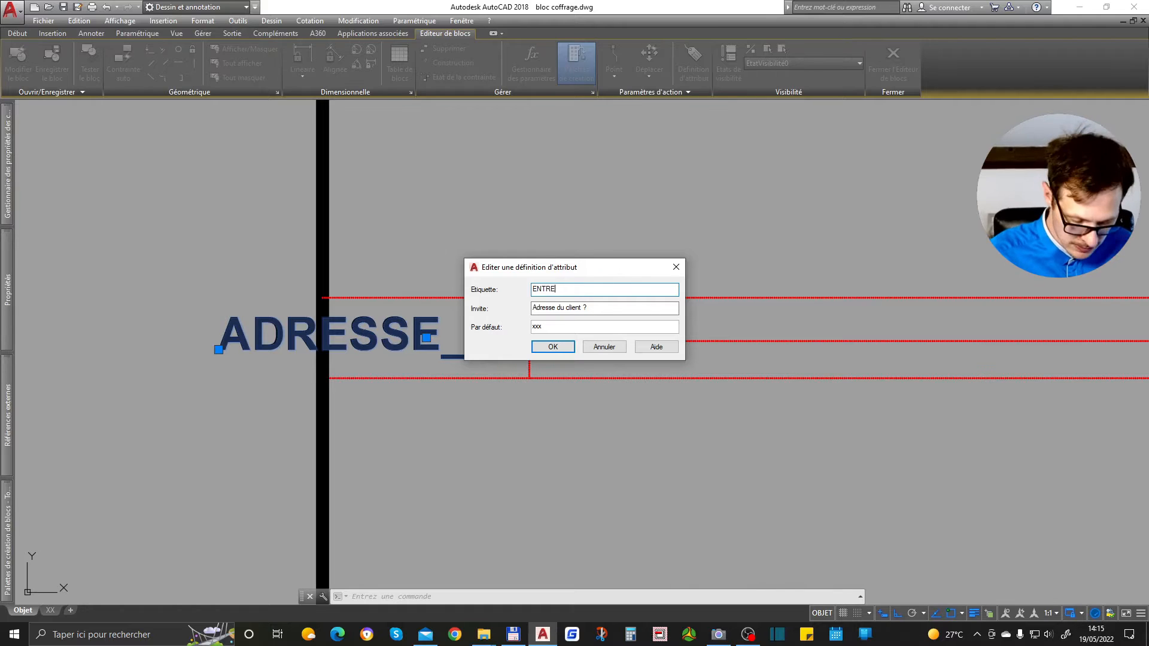
key("Tab")
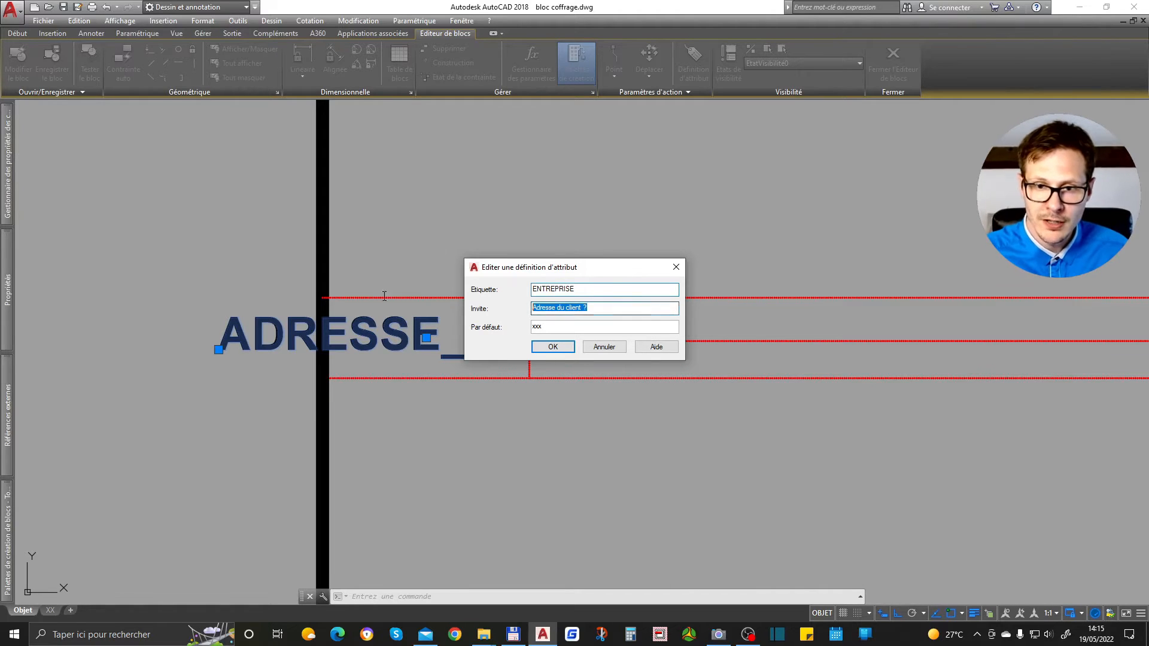
Step: Clear the ENTREPRISE attribute's prompt, set its default value to ENTREPRISE and finish editing
key("BackSpace")
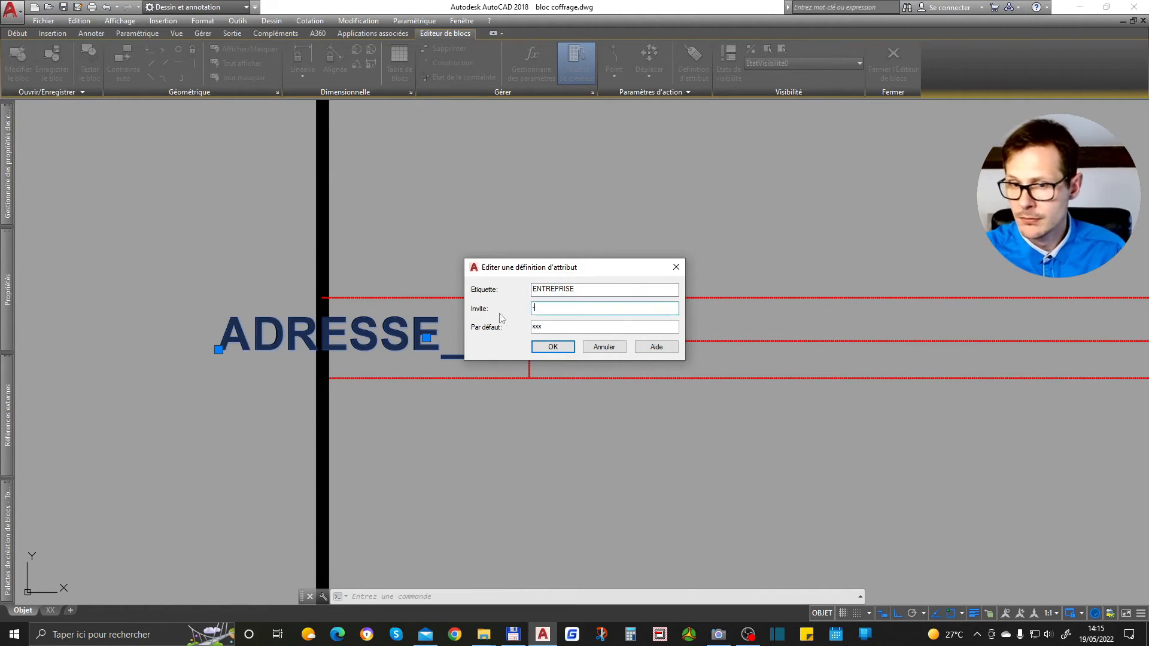
key("Tab")
type("ENT")
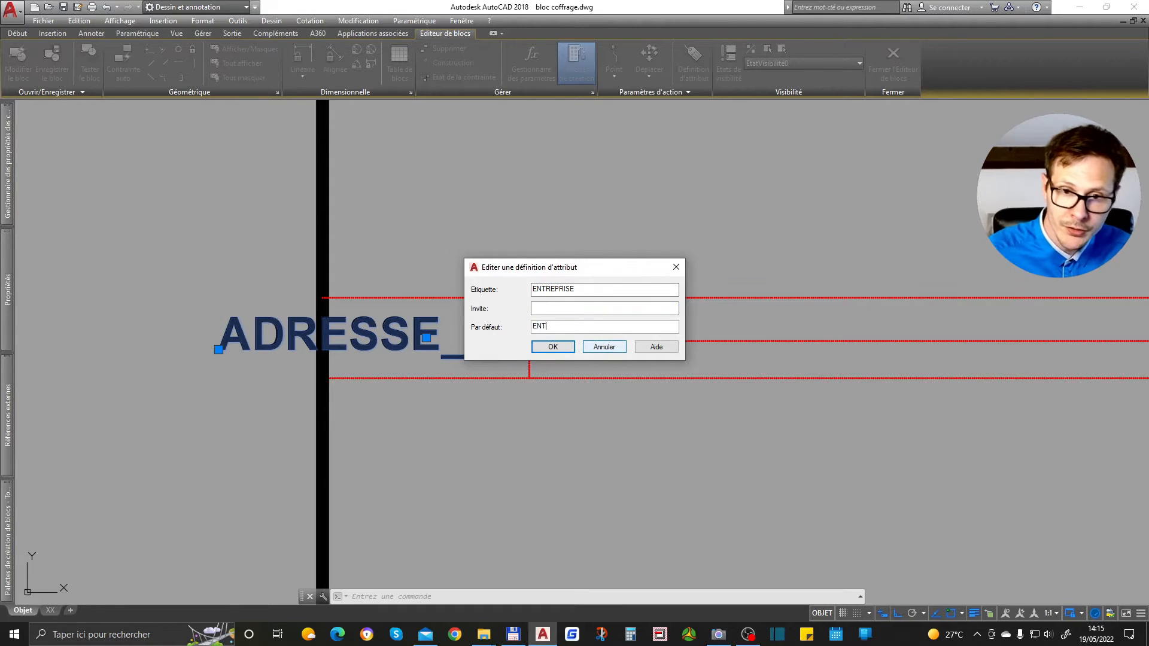
type("REPRISE")
left_click(553, 346)
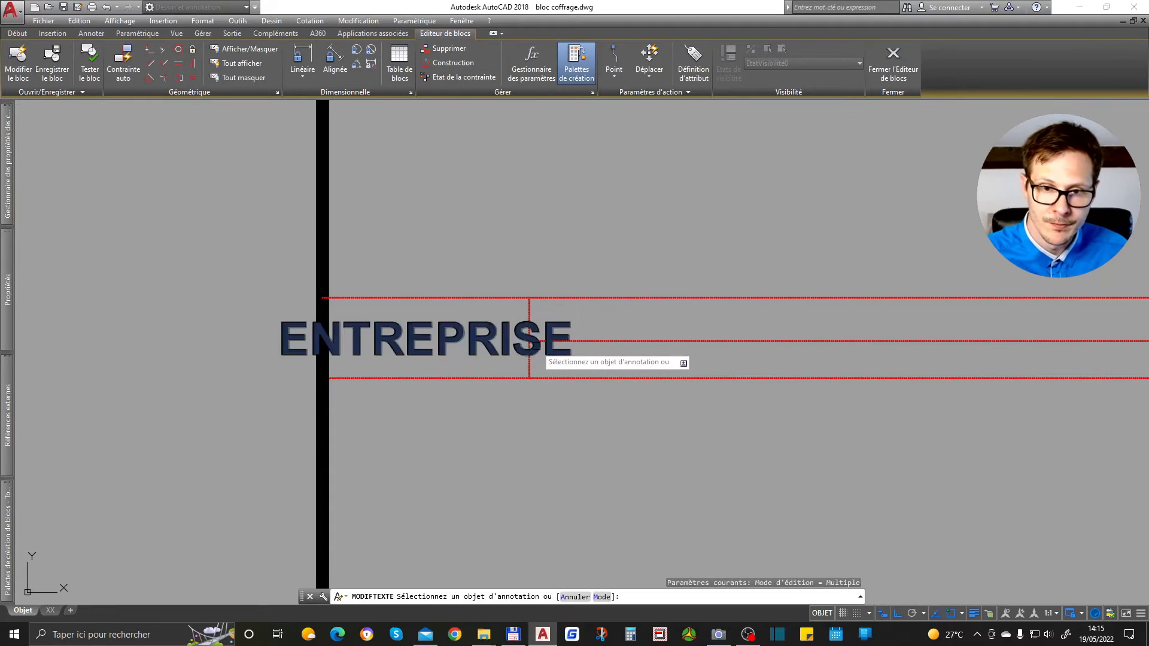
key("Return")
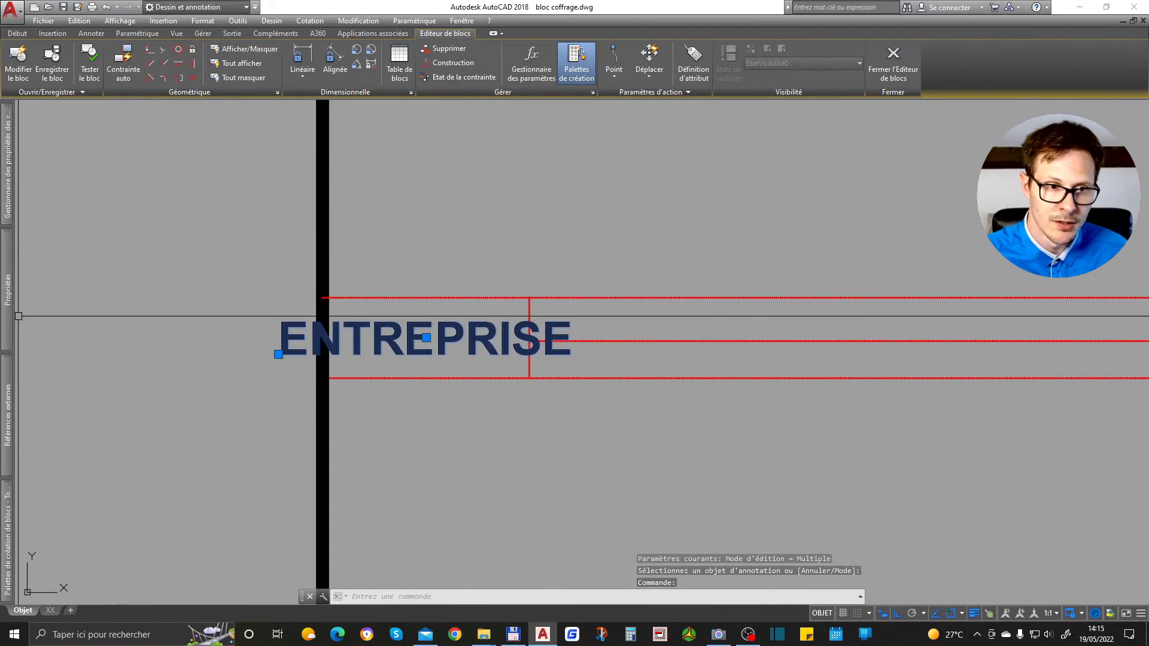
Step: Set the ENTREPRISE attribute's text height to 12 so it fits within its cell
mouse_move(15, 308)
left_click(218, 340)
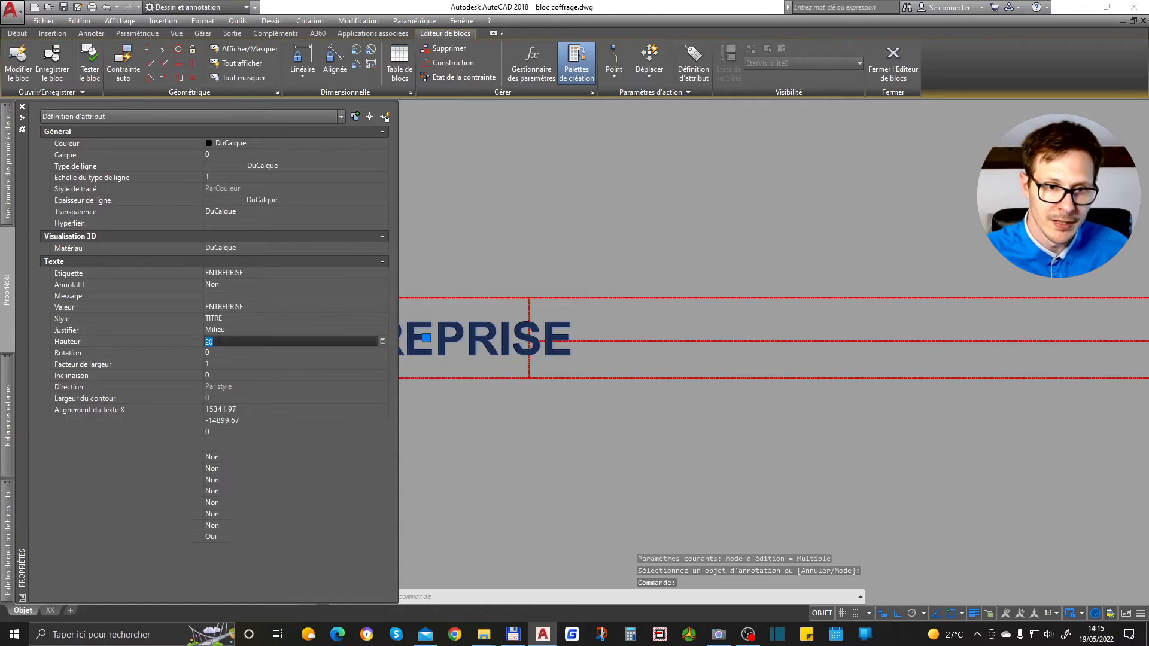
type("15")
key("Tab")
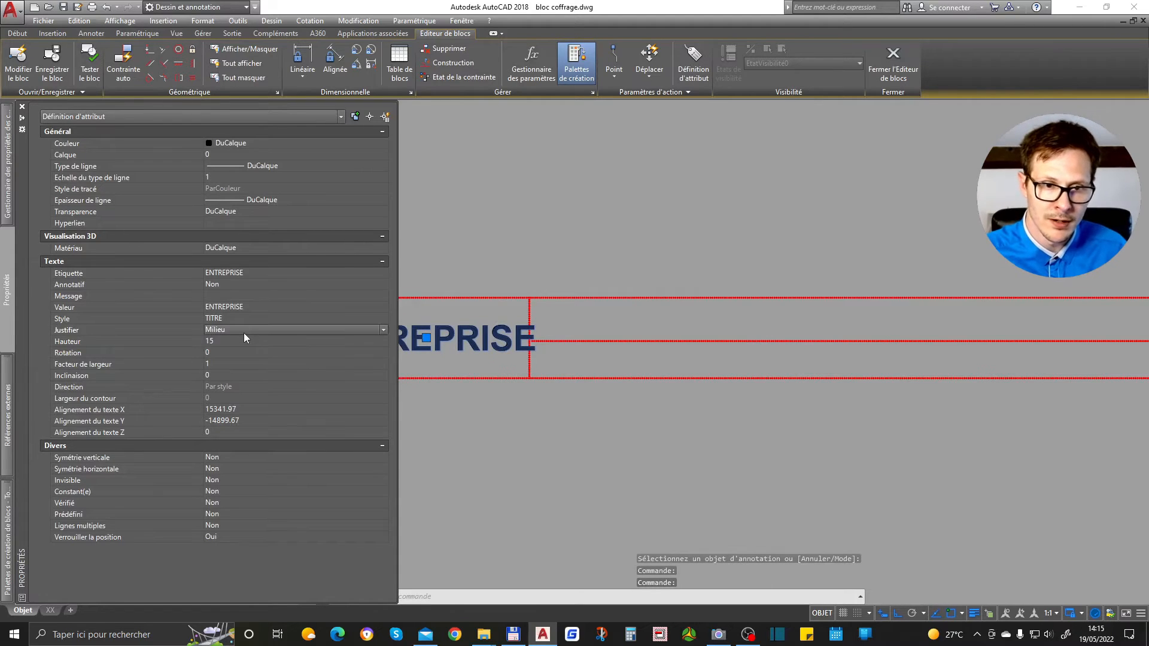
left_click(242, 340)
type("12")
key("Tab")
Step: Copy the ENTREPRISE attribute about 145 units to the right, past the cell divider
scroll(717, 358, "down", 2)
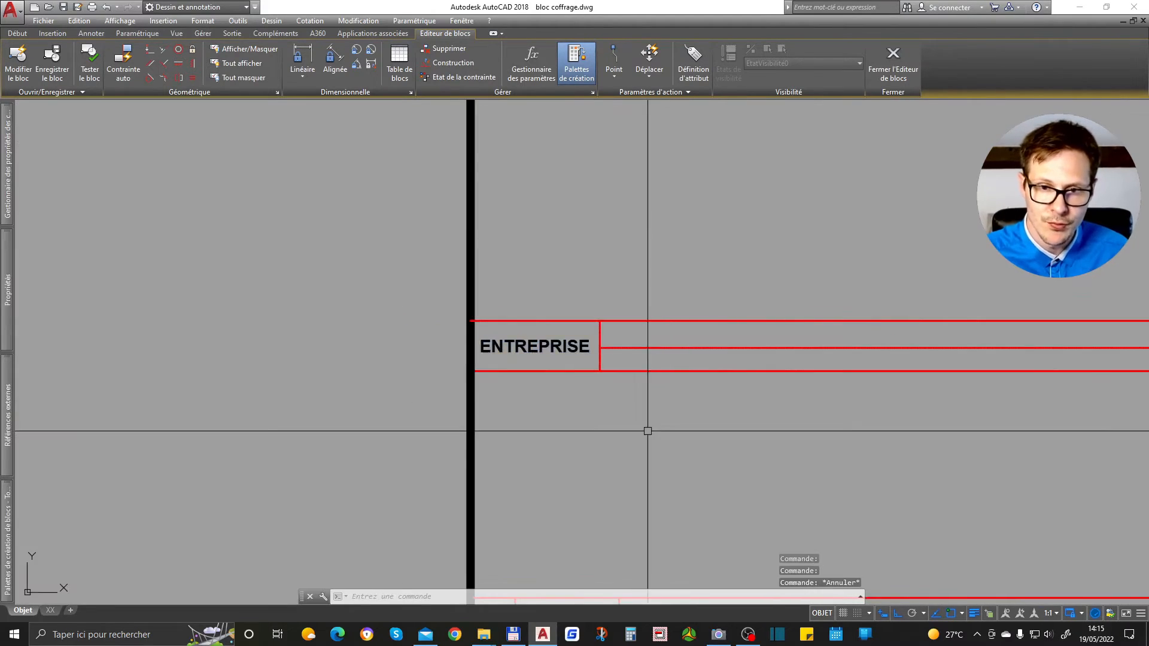
type("co")
key("Return")
left_click(557, 443)
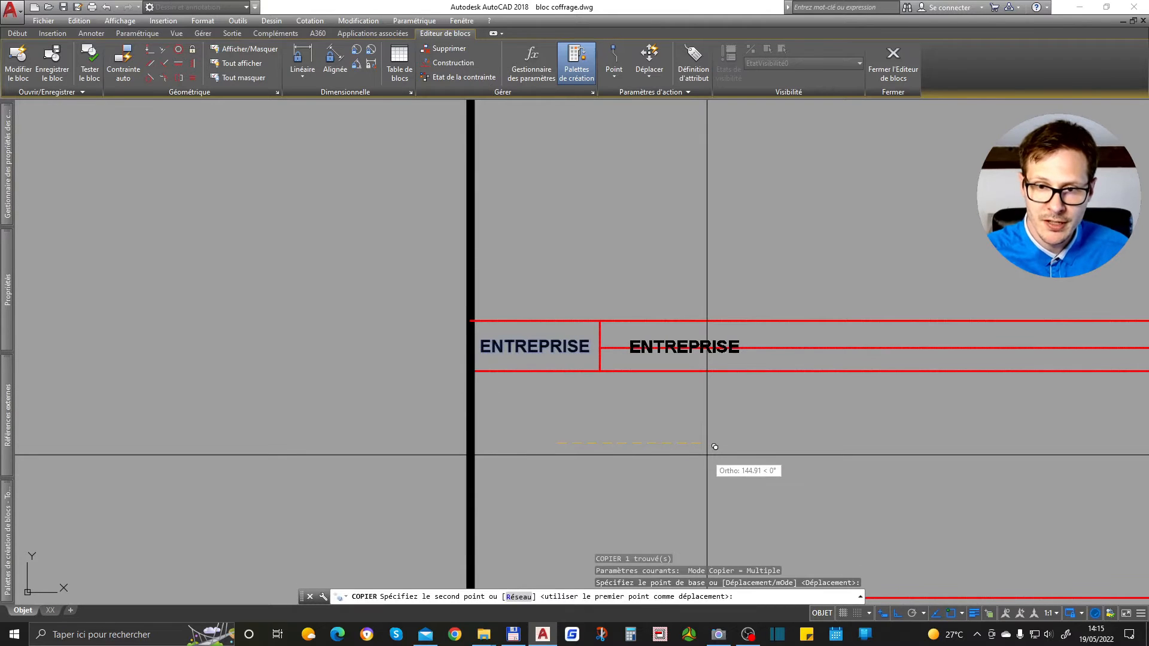
left_click(707, 455)
key("Return")
Step: Change the right-hand copy's tag to NOM_ENTREPRISE and its default value to NOM
double_click(677, 343)
left_click(588, 286)
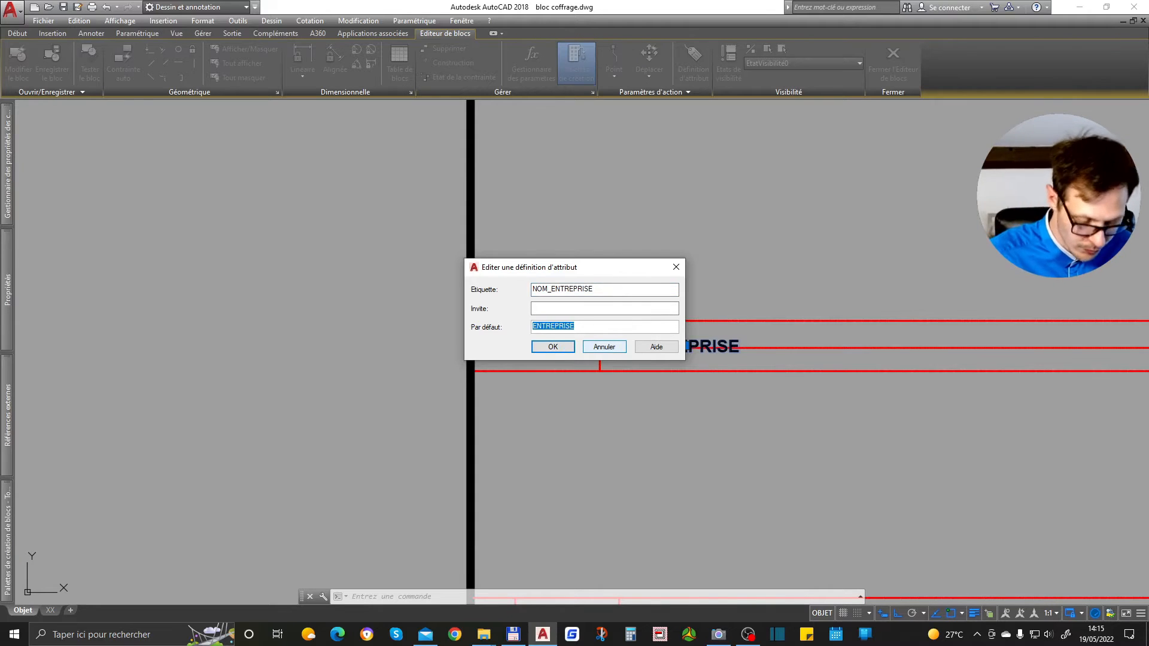
left_click(553, 347)
key("Return")
Step: Set the NOM_ENTREPRISE attribute's justification to Gauche
scroll(641, 333, "up", 2)
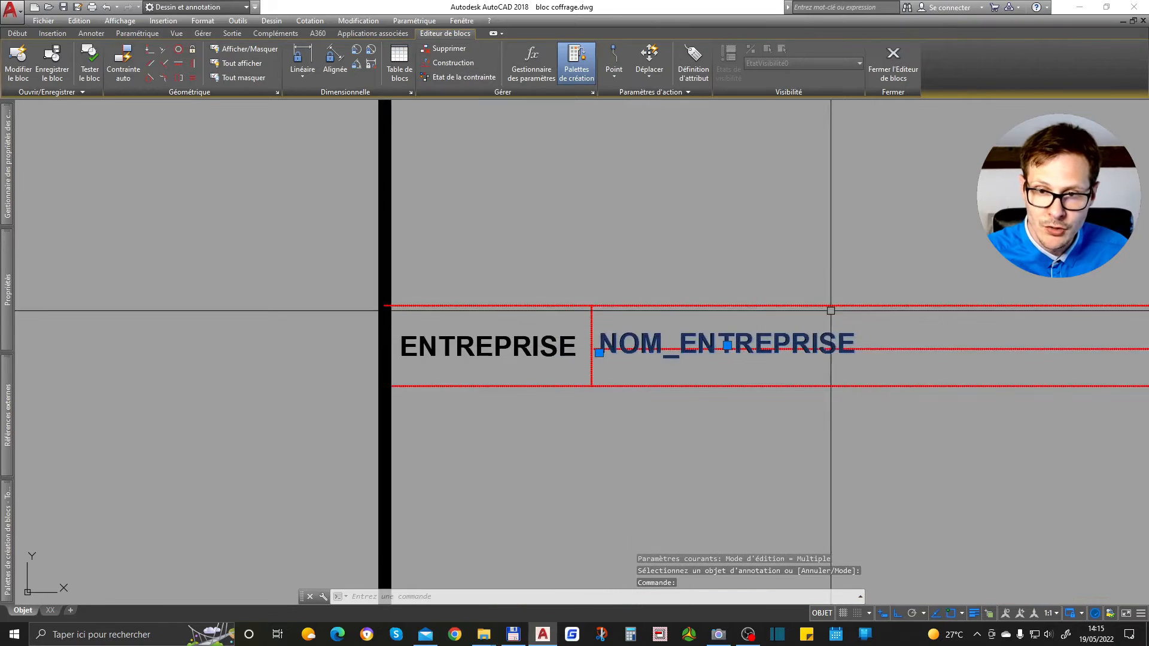
mouse_move(5, 284)
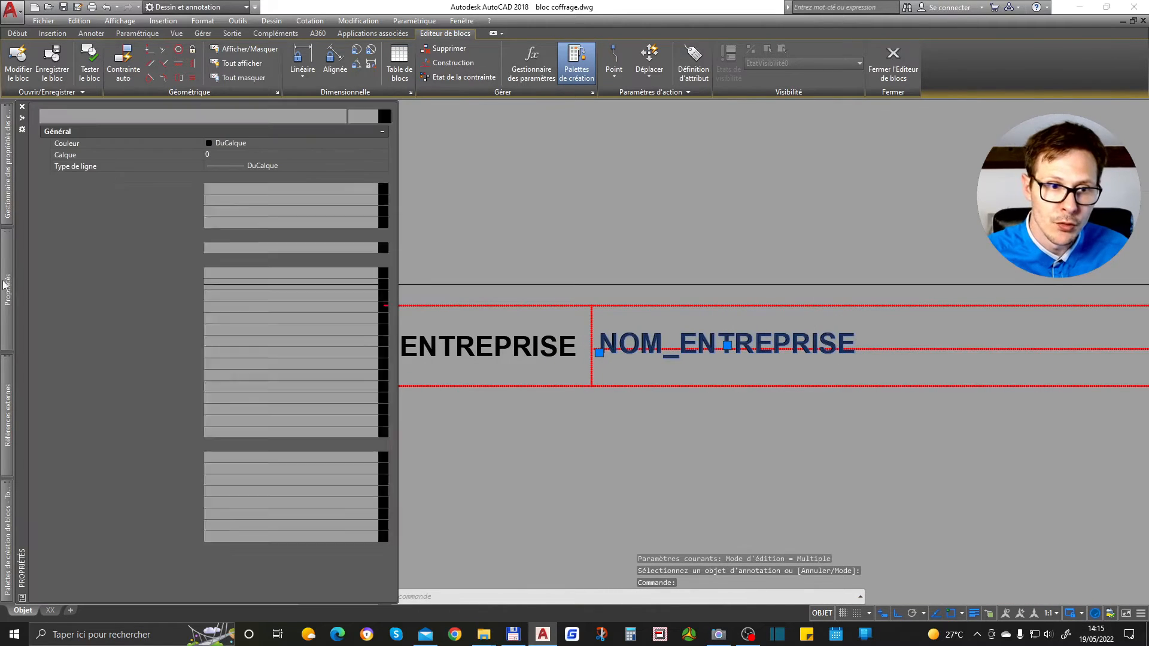
left_click(217, 328)
left_click(218, 330)
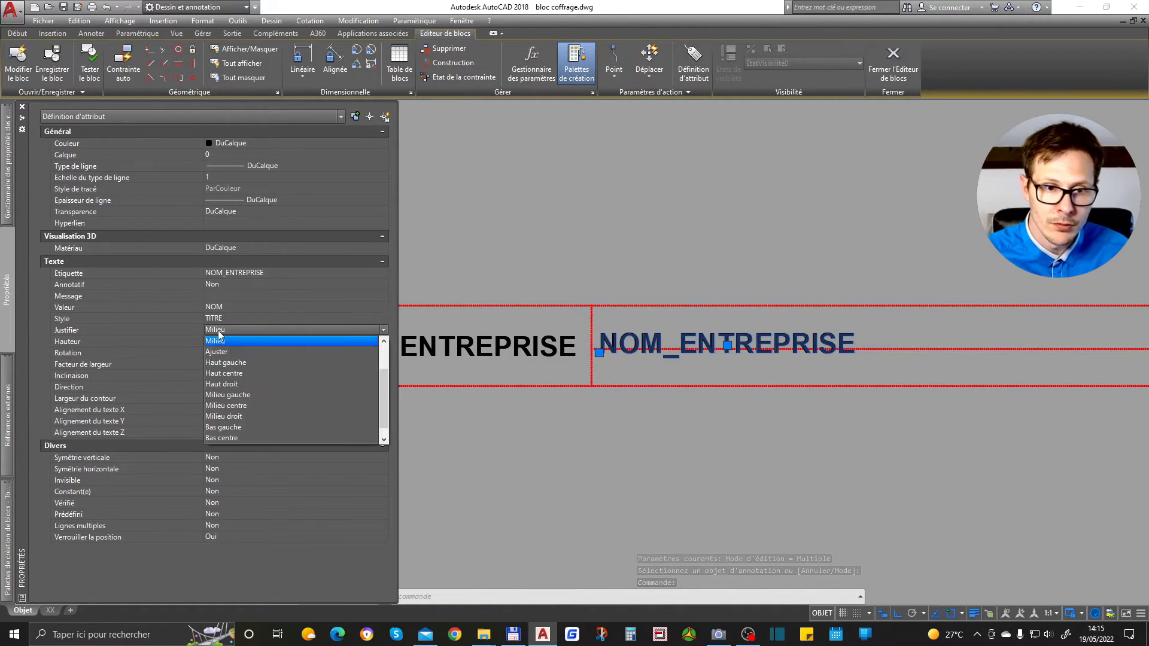
left_click(236, 352)
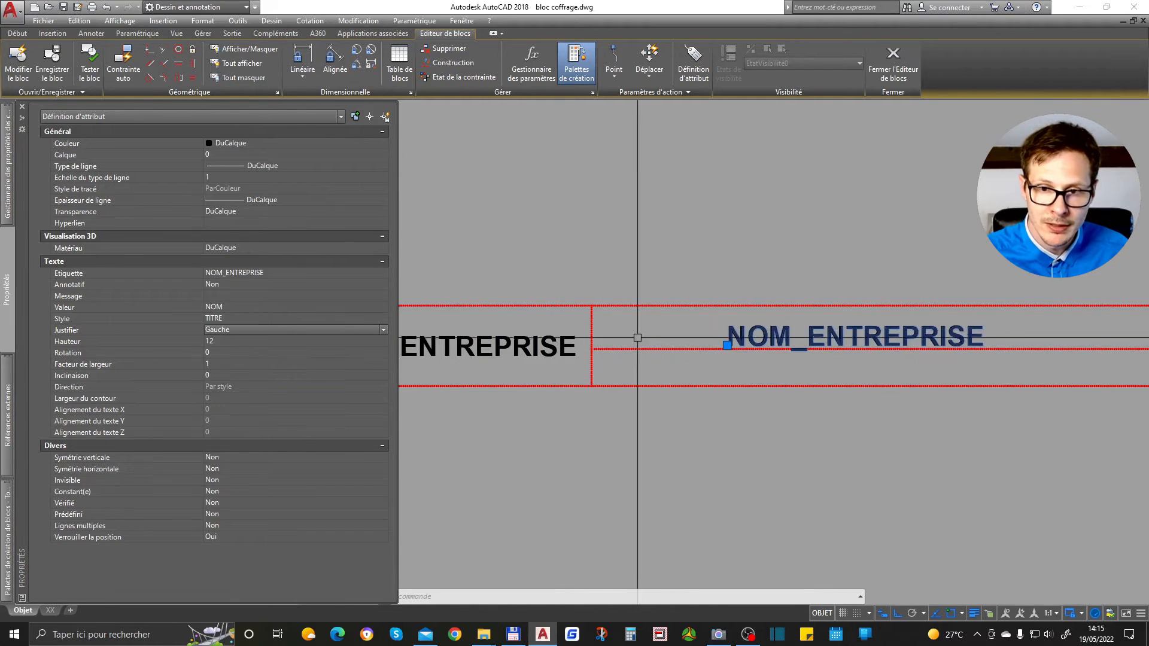
Step: Move the NOM_ENTREPRISE attribute about 75 units left, beside the divider, and raise it clear of the upper row's bottom line
left_click(727, 345)
scroll(600, 345, "up", 2)
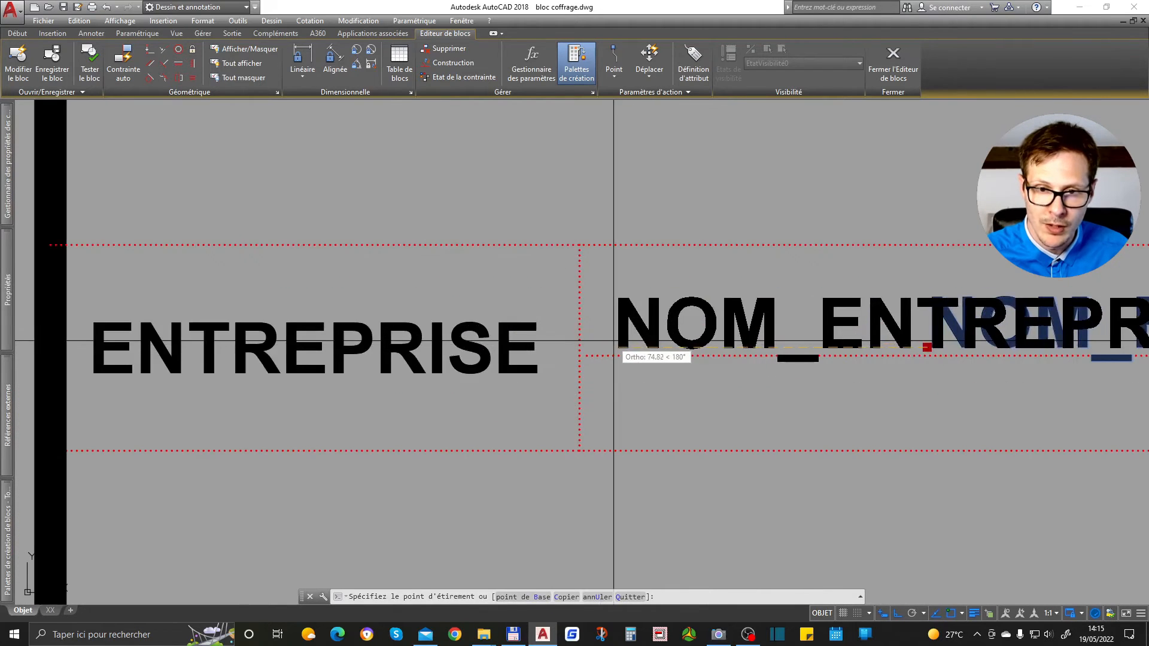
left_click(613, 347)
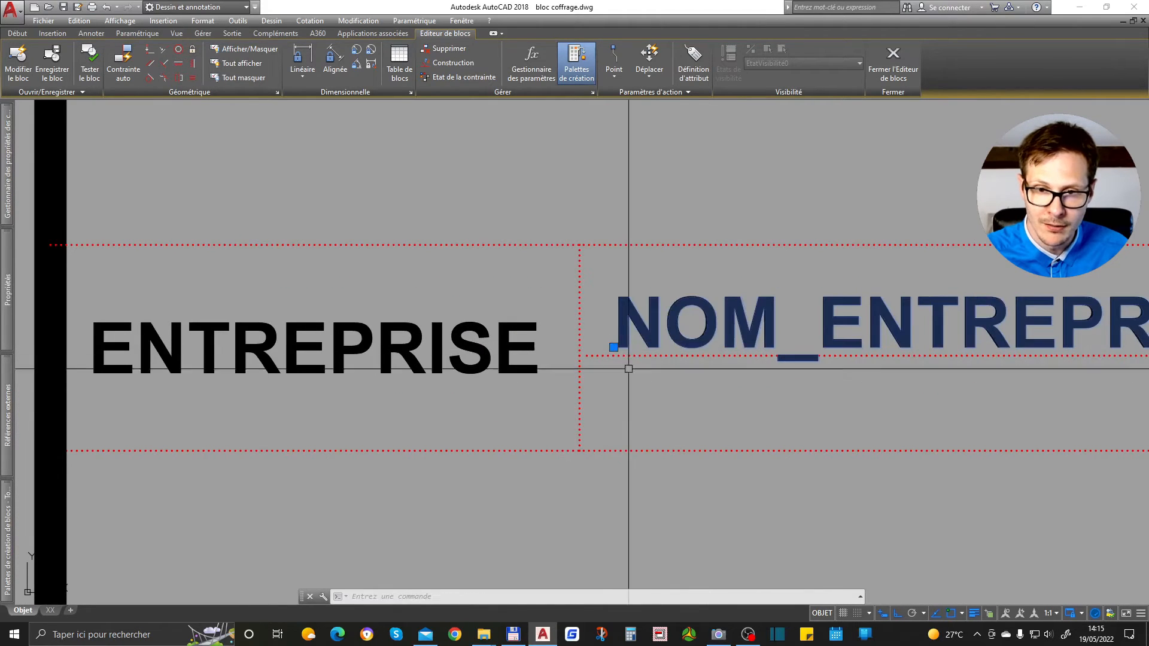
left_click(672, 386)
Step: Copy the NOM_ENTREPRISE attribute straight down into the lower row of the red band
scroll(479, 320, "down", 6)
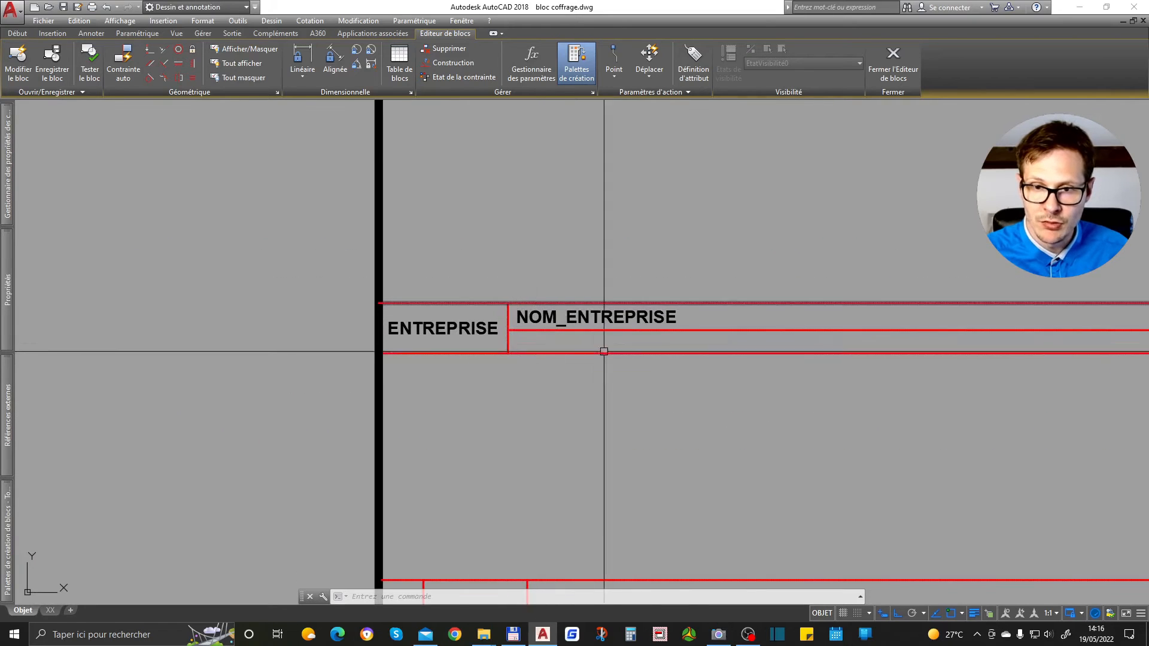
left_click(610, 318)
type("co")
key("space")
left_click(513, 327)
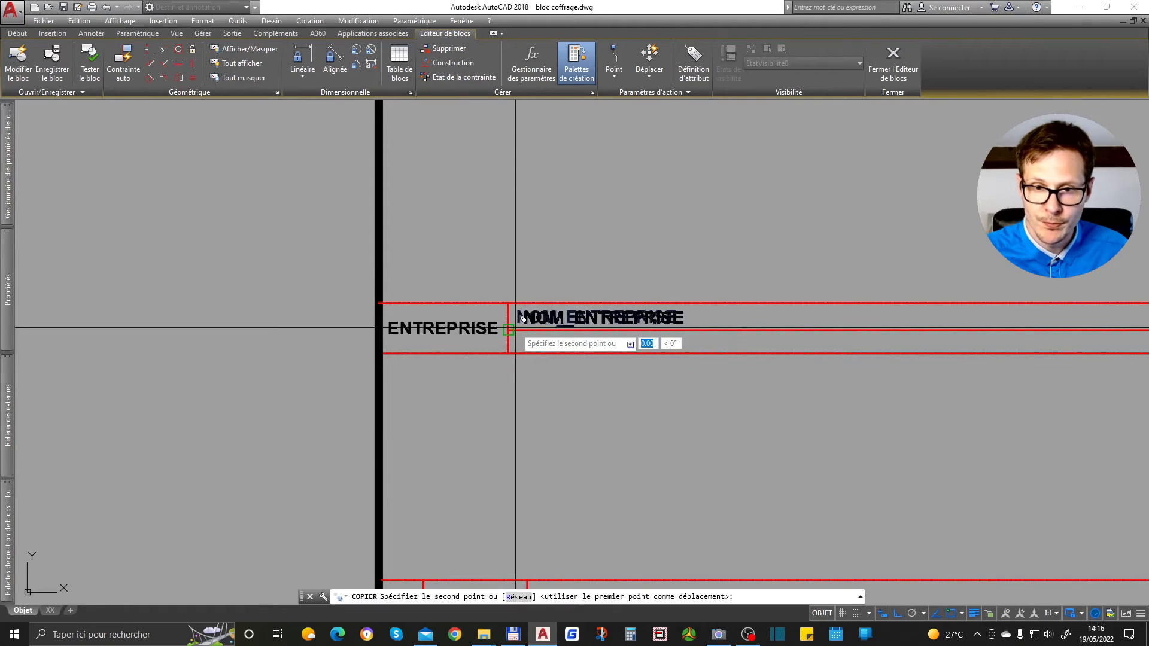
left_click(516, 349)
key("Escape")
Step: Change the lower row's attribute tag to TEL_ENTREPRISE and its default value to TEL
double_click(577, 341)
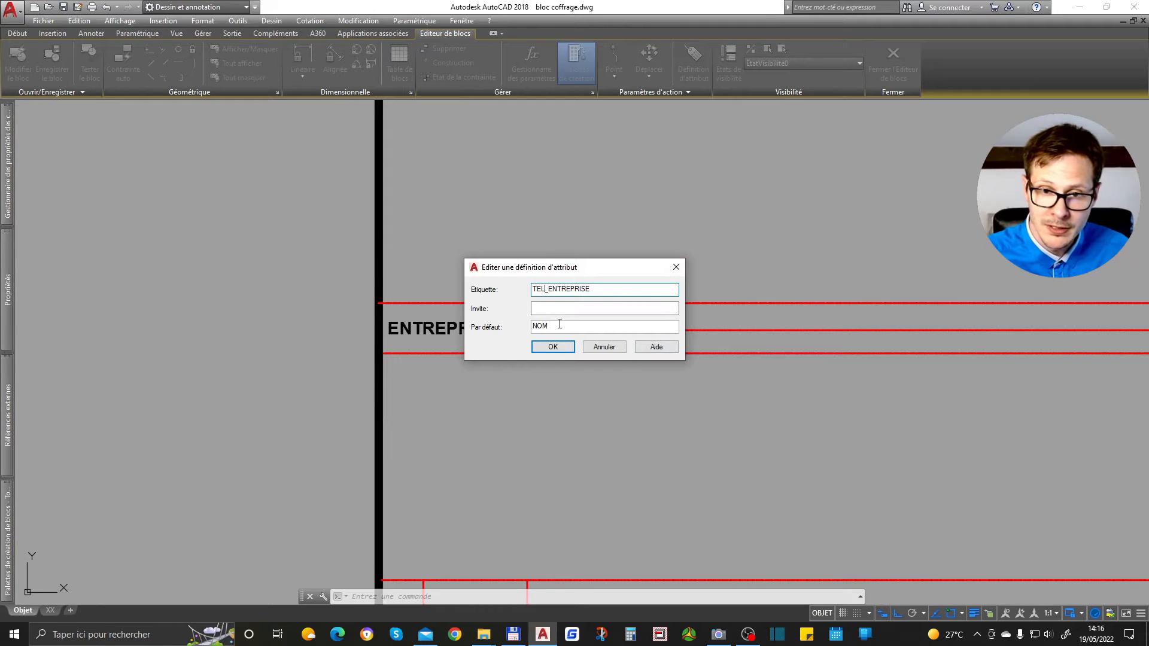
type("TEL")
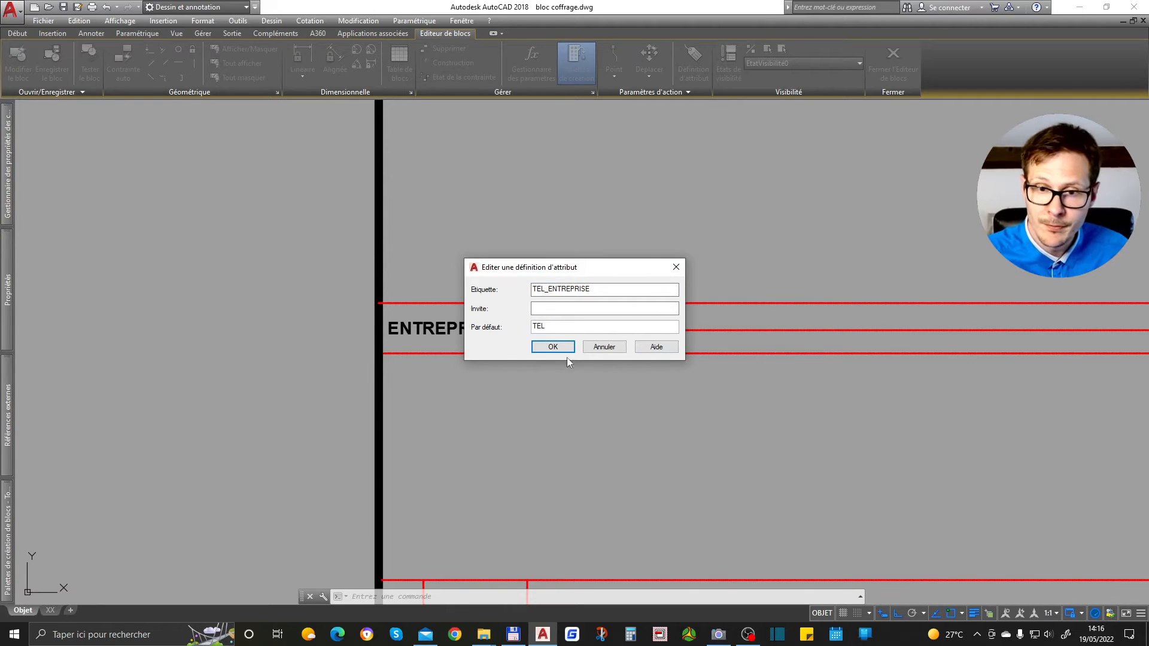
left_click(541, 349)
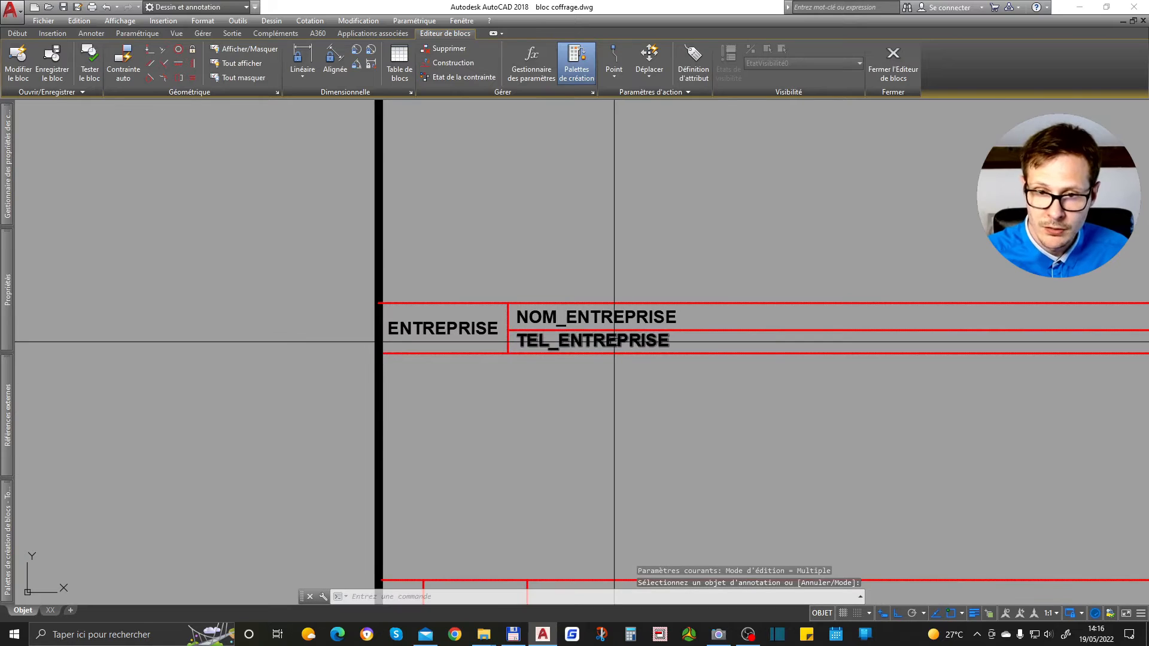
Step: Move the TEL_ENTREPRISE attribute slightly down within the lower row, away from the middle line
scroll(565, 346, "up", 3)
left_click(585, 336)
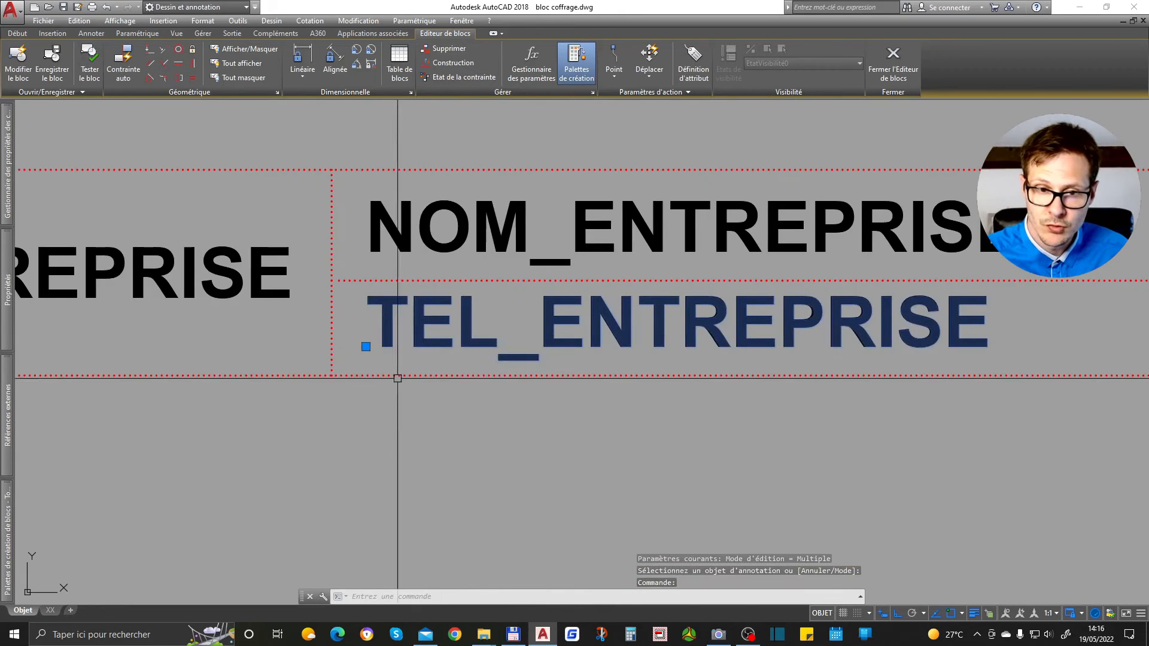
scroll(364, 346, "up", 1)
scroll(364, 346, "up", 1)
left_click(365, 346)
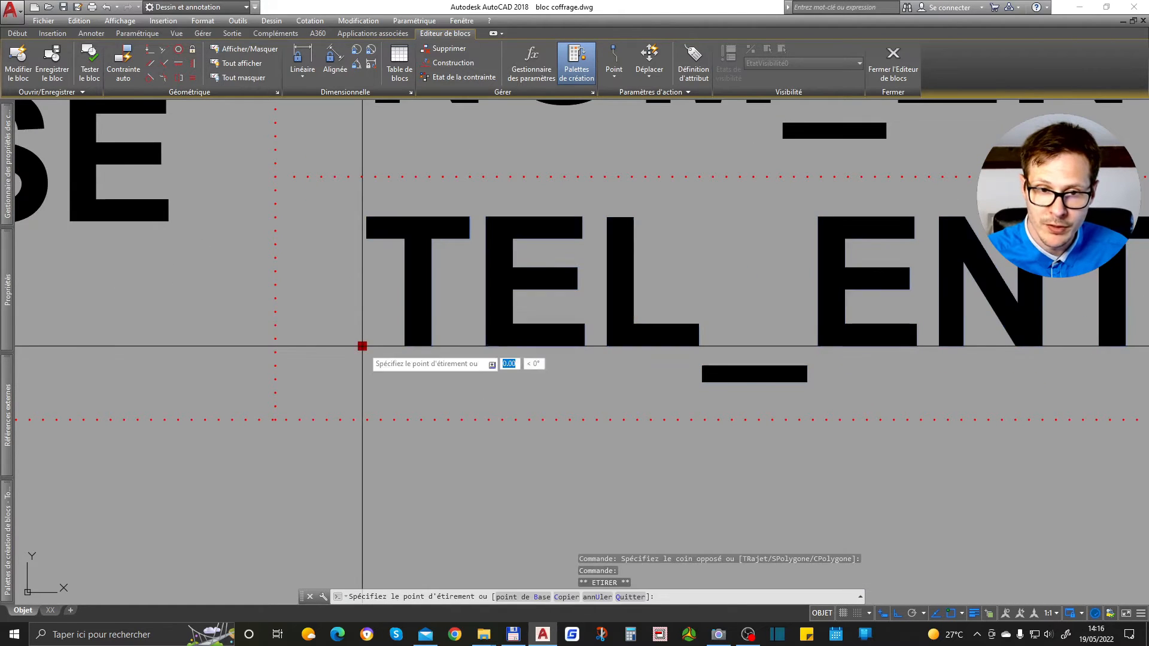
key("Escape")
scroll(389, 362, "down", 6)
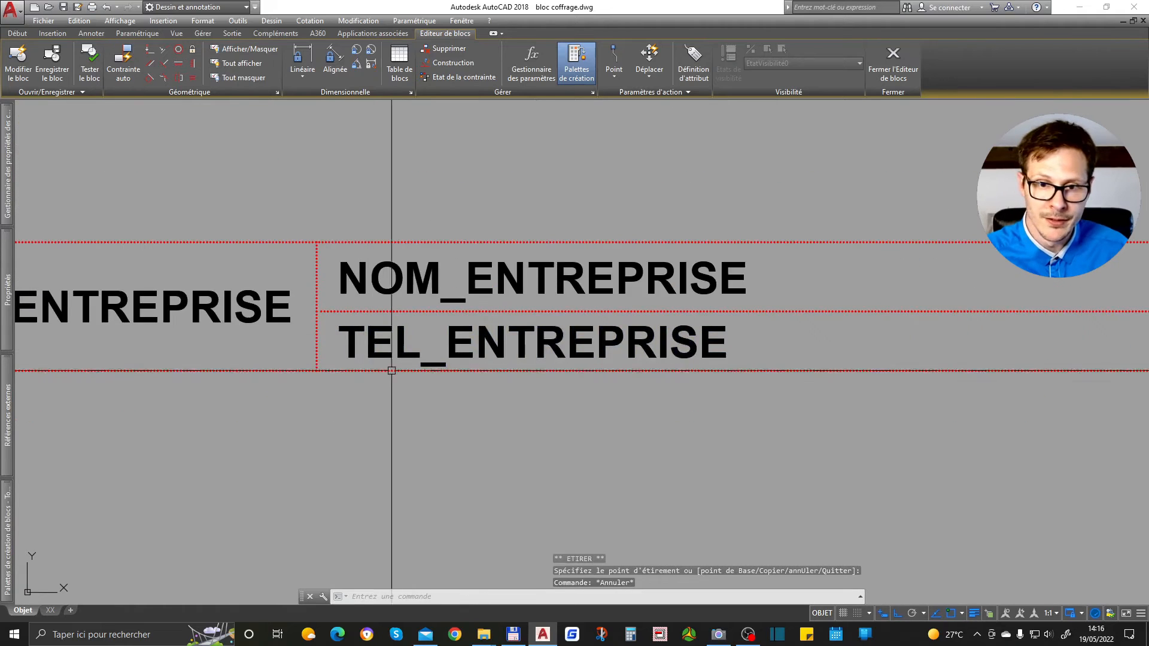
scroll(446, 309, "up", 1)
scroll(541, 379, "down", 3)
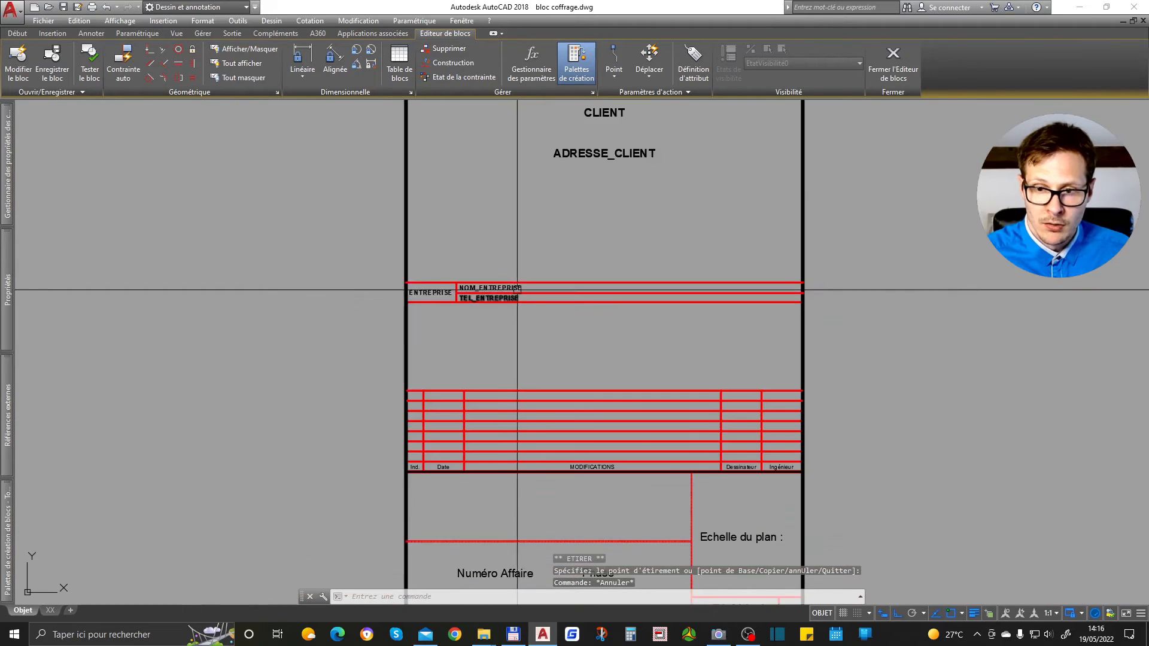
middle_click_drag(562, 389, 544, 277)
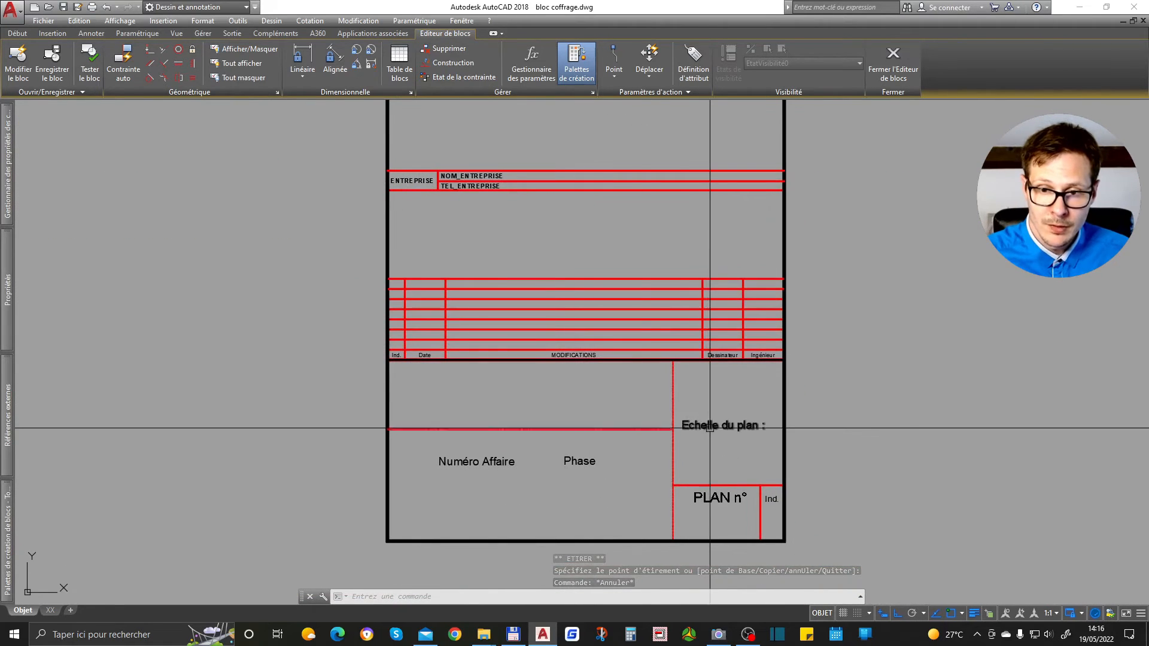
scroll(426, 193, "up", 2)
left_click(425, 177)
type("co")
key("space")
left_click(399, 173)
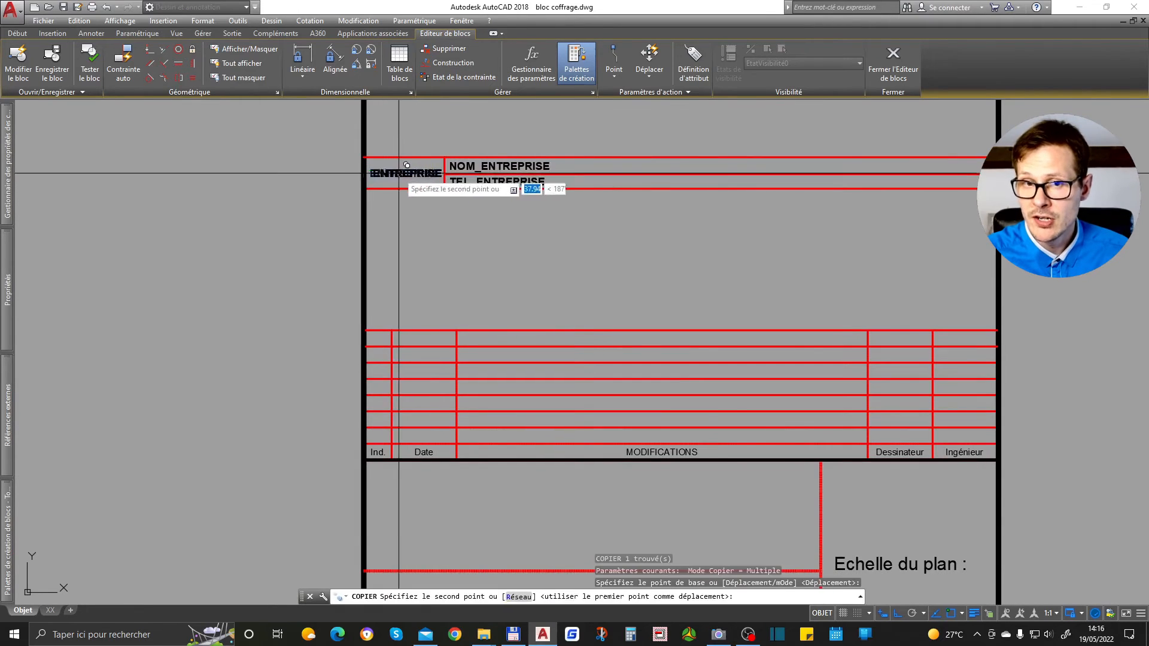
scroll(398, 181, "down", 6)
scroll(500, 262, "up", 6)
scroll(584, 322, "down", 4)
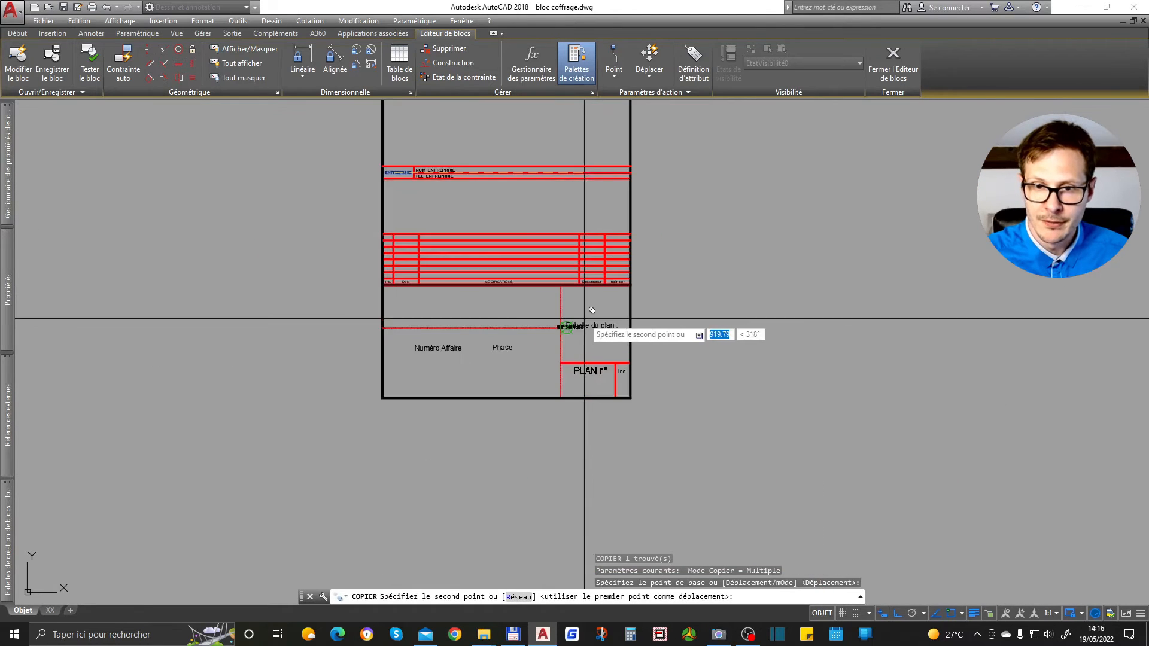
left_click(584, 318)
key("Escape")
scroll(576, 333, "up", 2)
left_click(570, 323)
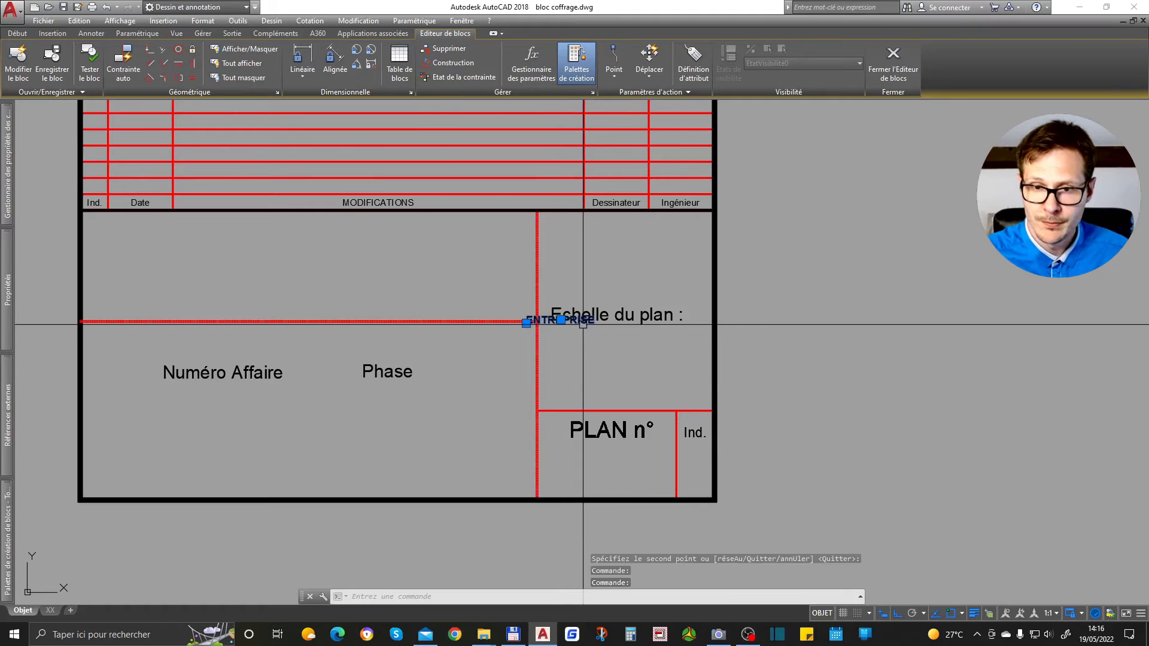
left_click_drag(583, 323, 606, 339)
left_click(607, 340)
Step: Copy the ADRESSE_CLIENT attribute down to the lower part of the title block and place the copy under "Echelle du plan :"
scroll(599, 353, "down", 6)
type("c")
key("space")
scroll(542, 233, "up", 4)
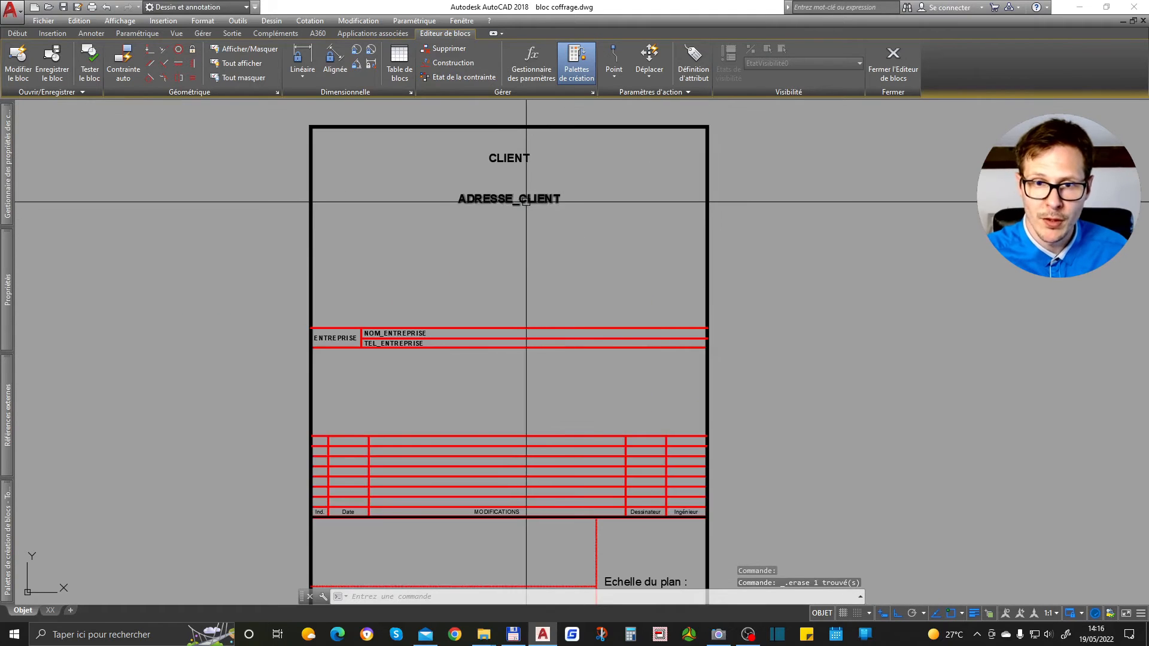
left_click(565, 204)
scroll(521, 300, "down", 4)
scroll(508, 479, "up", 4)
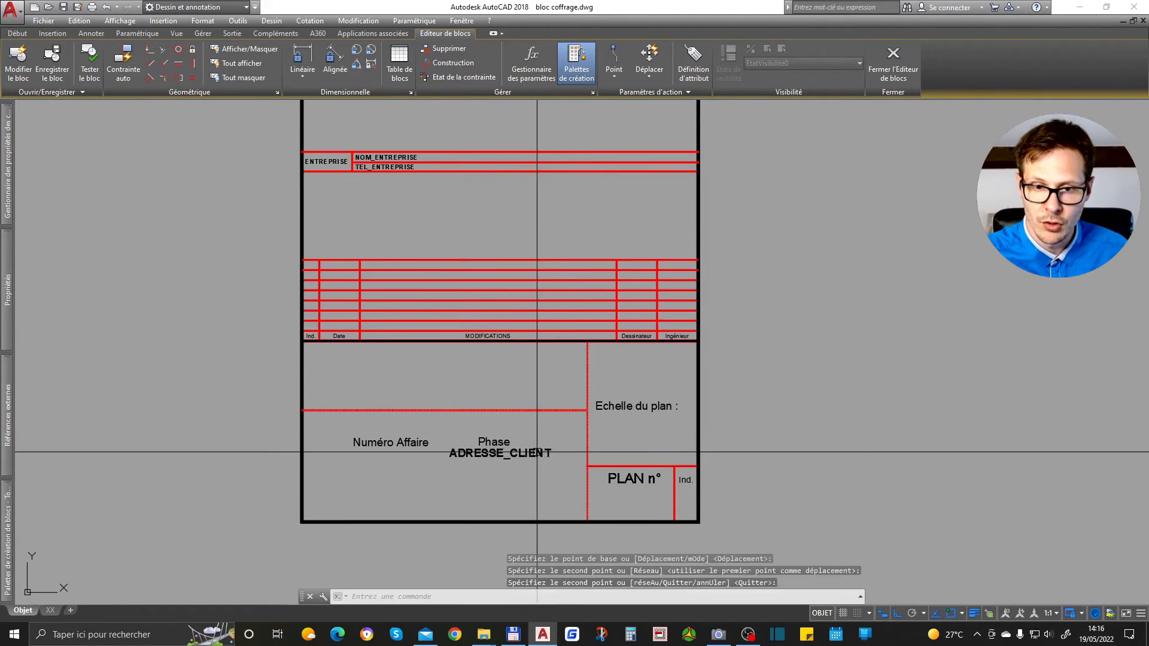
left_click(509, 460)
key("Escape")
key("Escape")
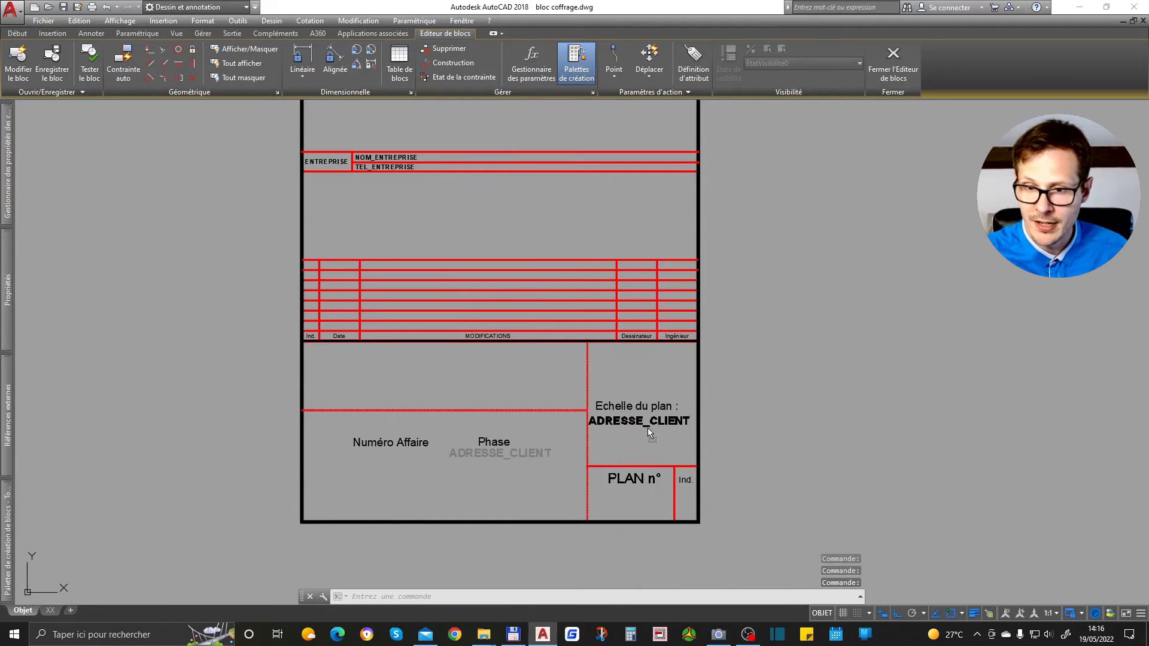
key("ctrl+z")
Step: Nudge the copied ADRESSE_CLIENT attribute slightly down and left so it sits between the divider and the outer frame
scroll(667, 424, "up", 5)
left_click(660, 417)
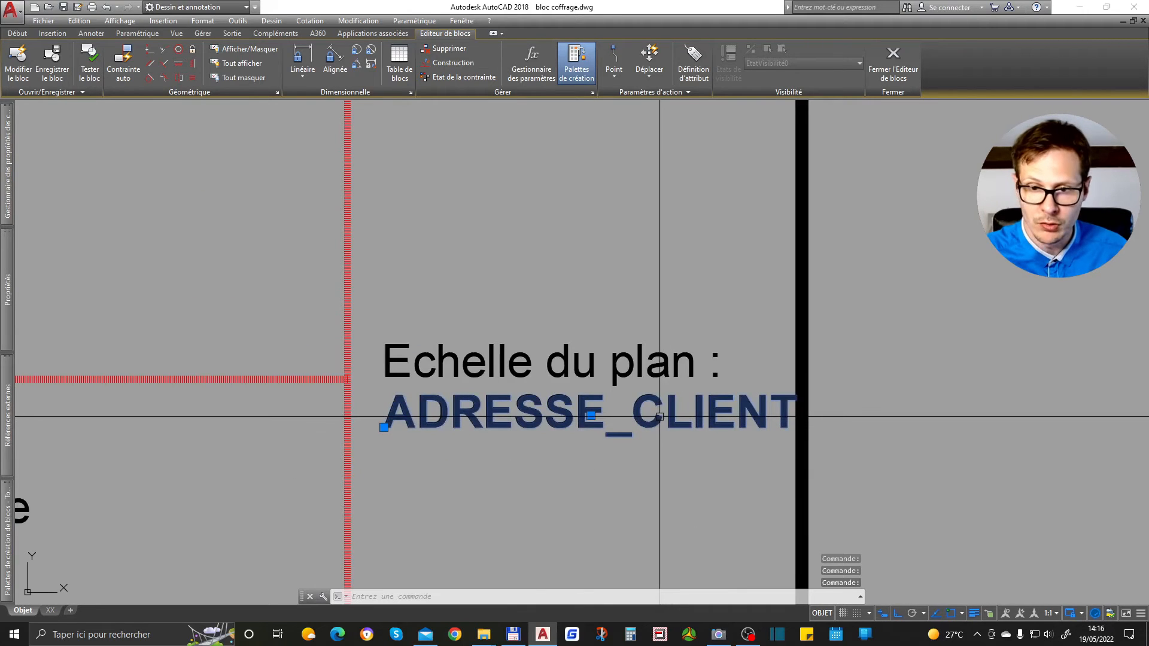
left_click(660, 417)
left_click(641, 432)
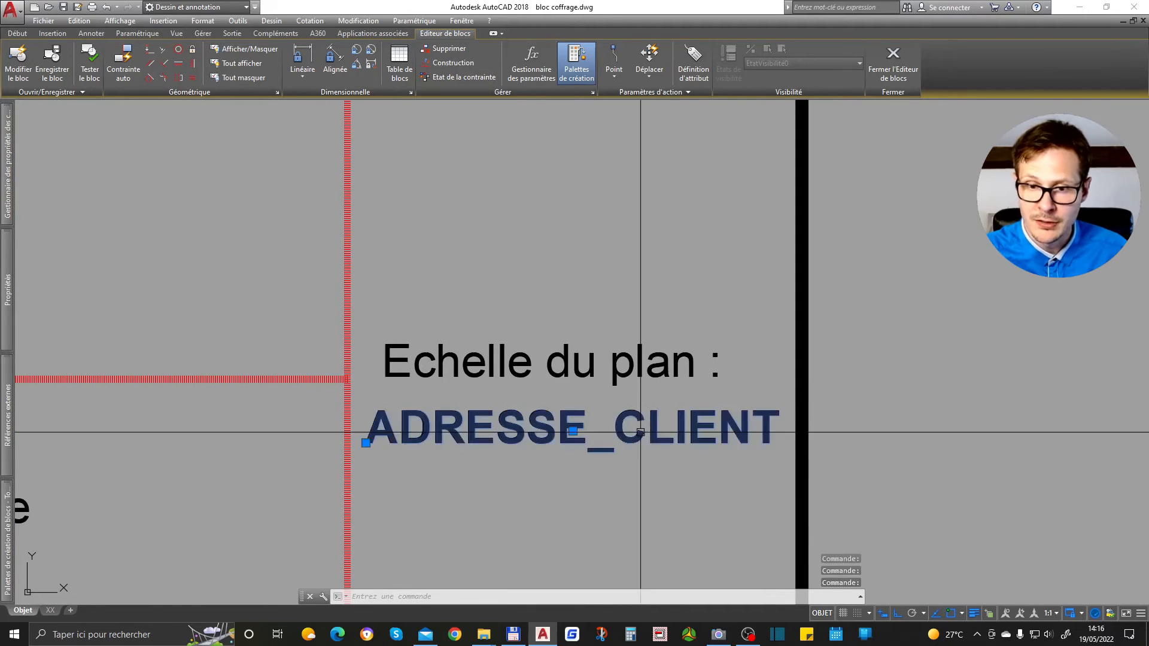
Step: Change the copied attribute's tag to ECHELLE, clear its prompt and set its default value to 1/50
double_click(640, 432)
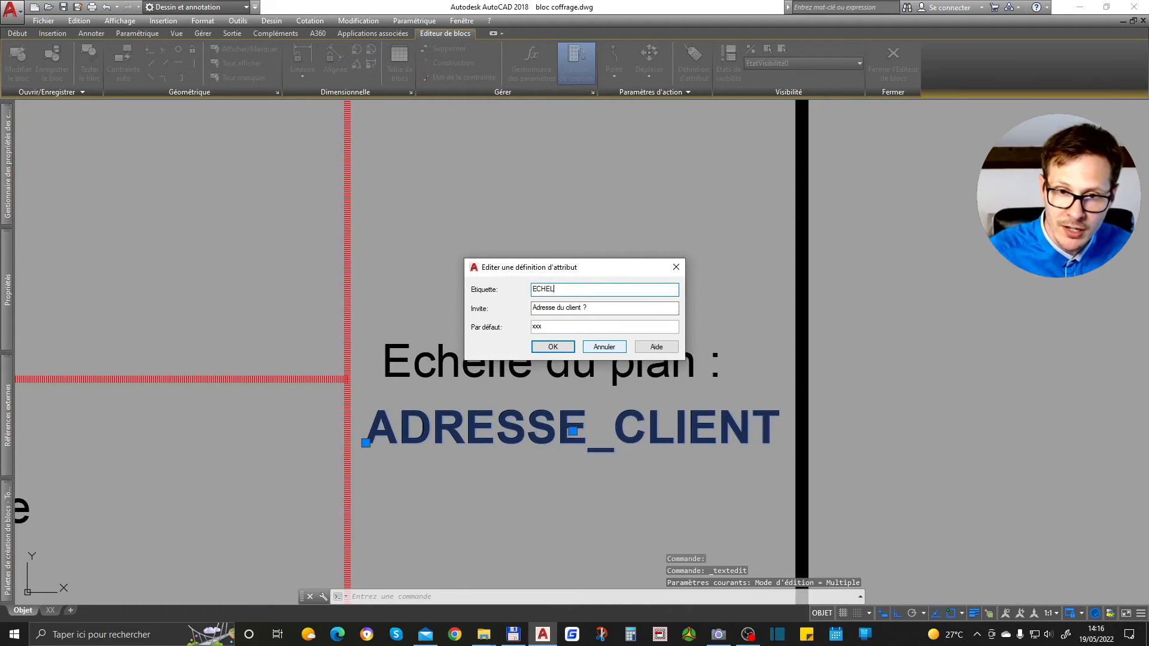
key("Tab")
key("BackSpace")
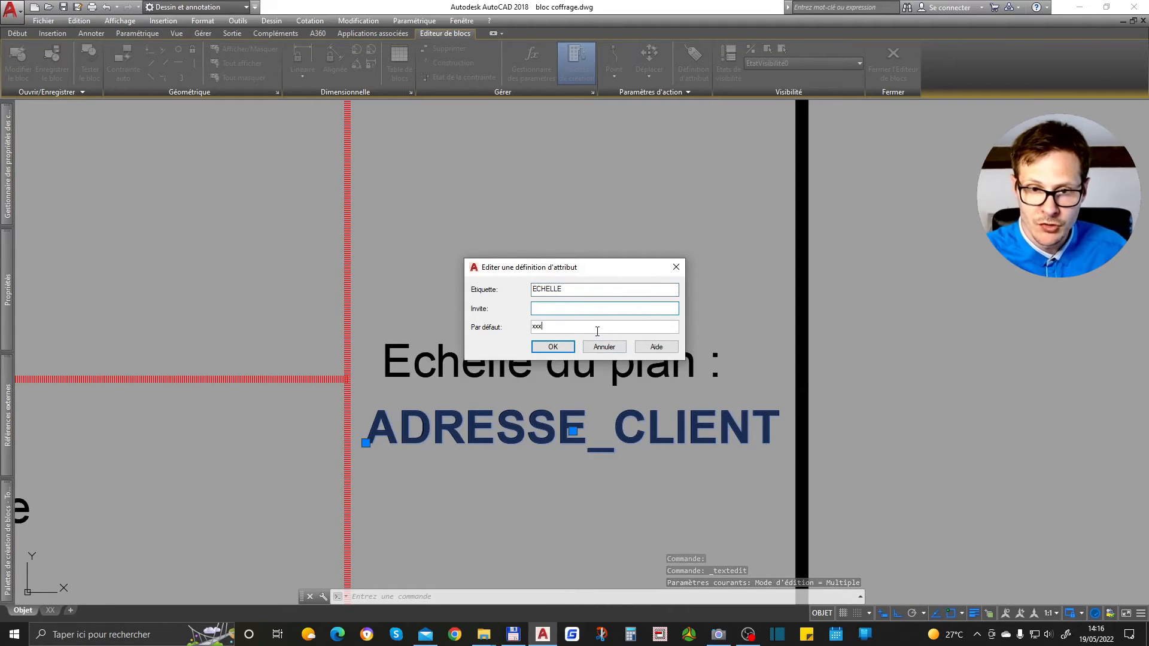
type("1/50")
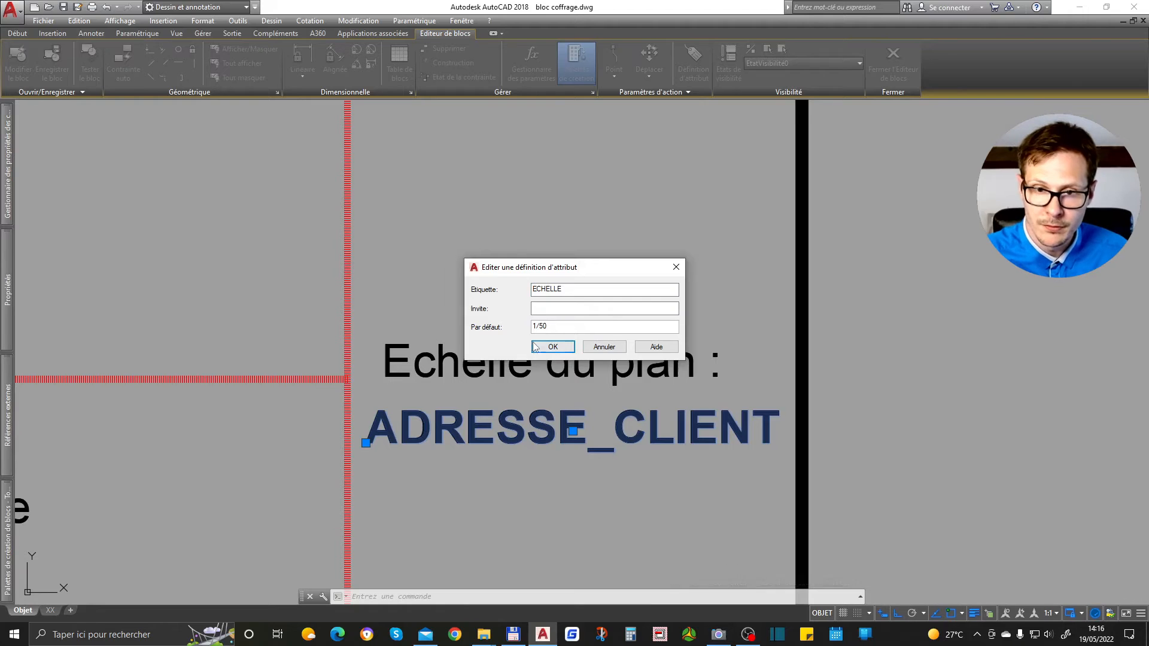
left_click(537, 347)
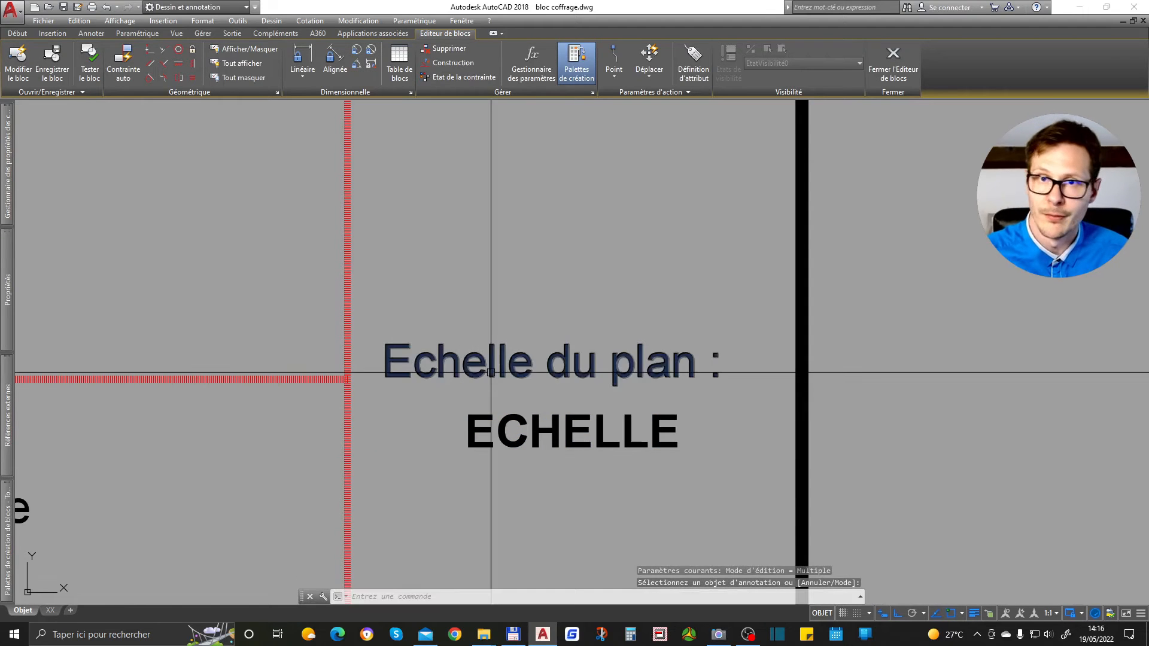
double_click(547, 426)
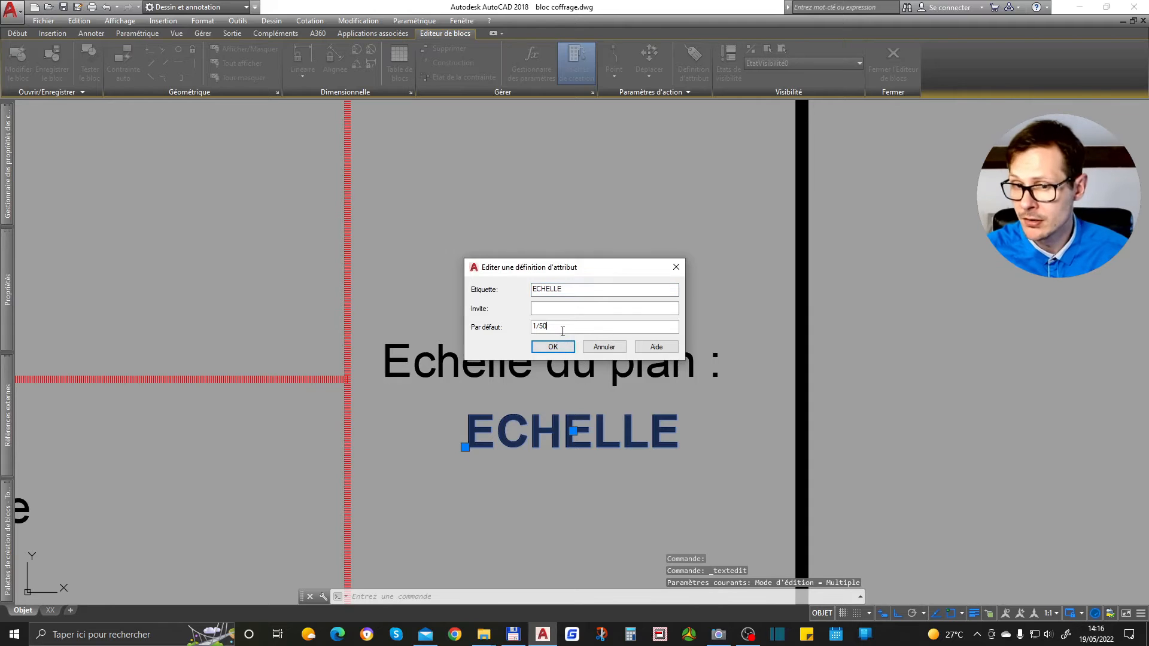
left_click(551, 347)
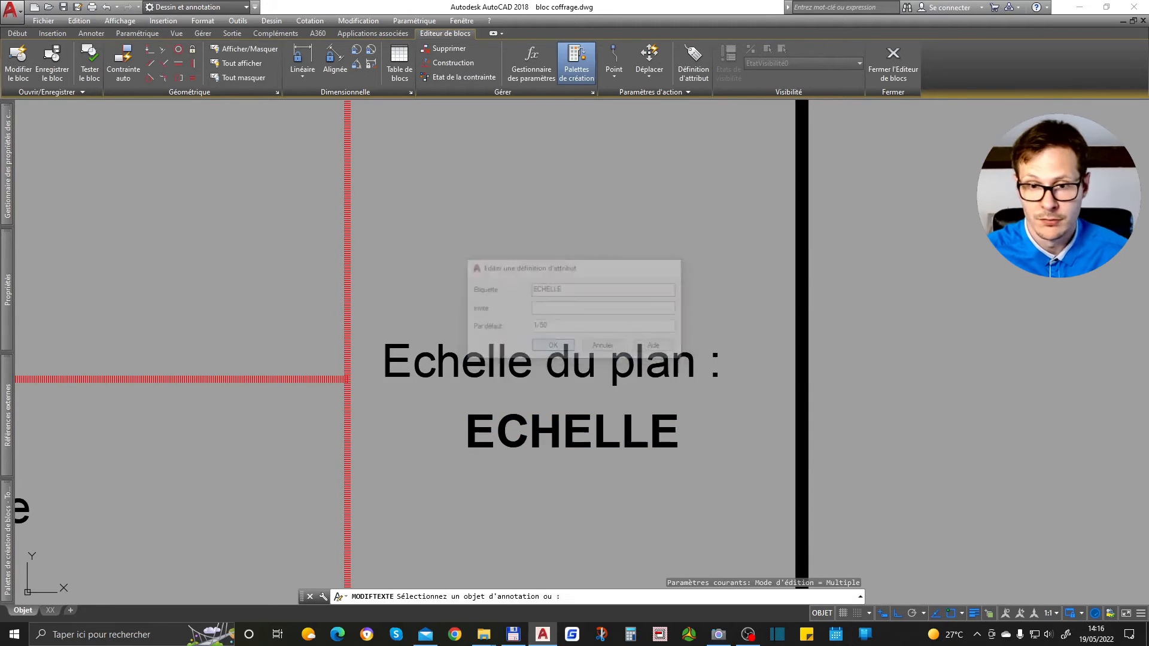
Step: Copy the ECHELLE attribute down into the "PLAN n°" cell
scroll(562, 332, "down", 6)
left_click(584, 387)
type("co")
key("space")
left_click(538, 392)
scroll(569, 455, "up", 5)
left_click(570, 487)
key("space")
Step: Move the copied ECHELLE attribute left so it is centred under the "PLAN n°" label
left_click(569, 483)
type("d")
key("space")
left_click(570, 504)
left_click(547, 504)
left_click(547, 467)
Step: Change the tag of the attribute under "PLAN n°" to PLAN and its default value to 01
double_click(547, 470)
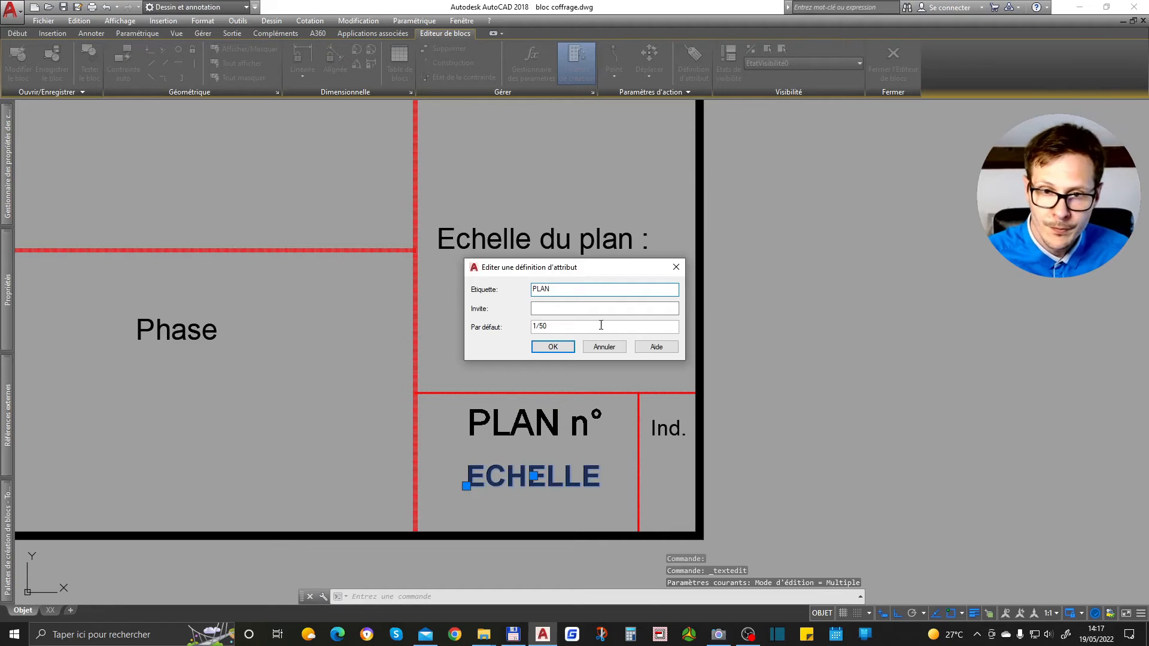
type("01")
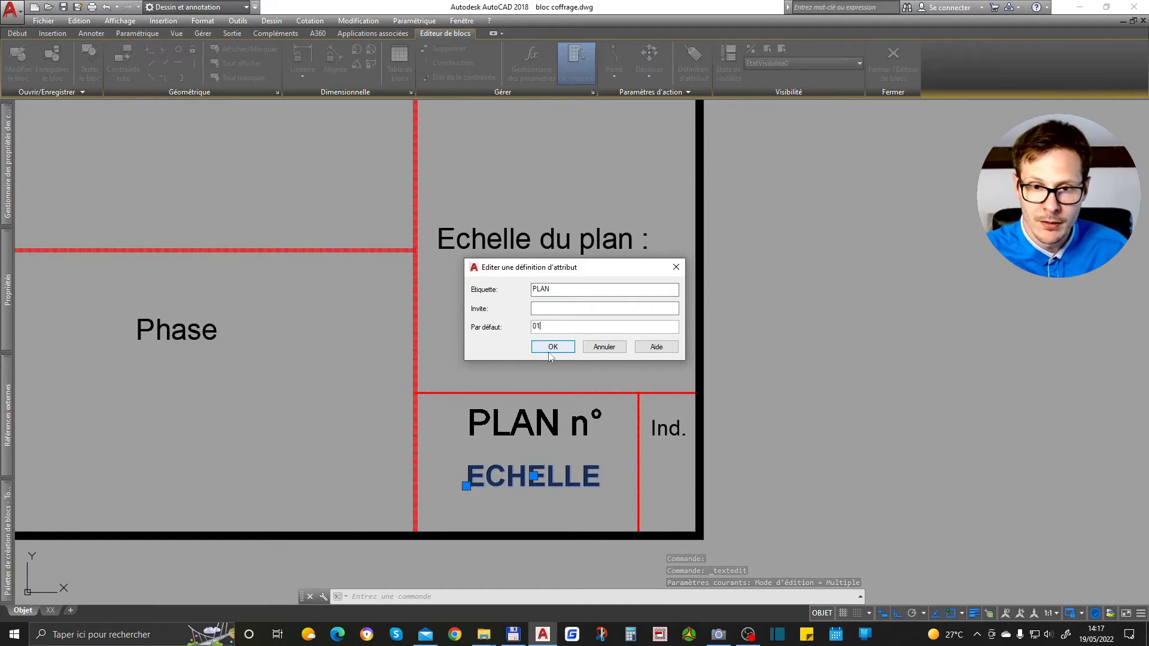
left_click(556, 350)
scroll(691, 385, "down", 4)
key("Escape")
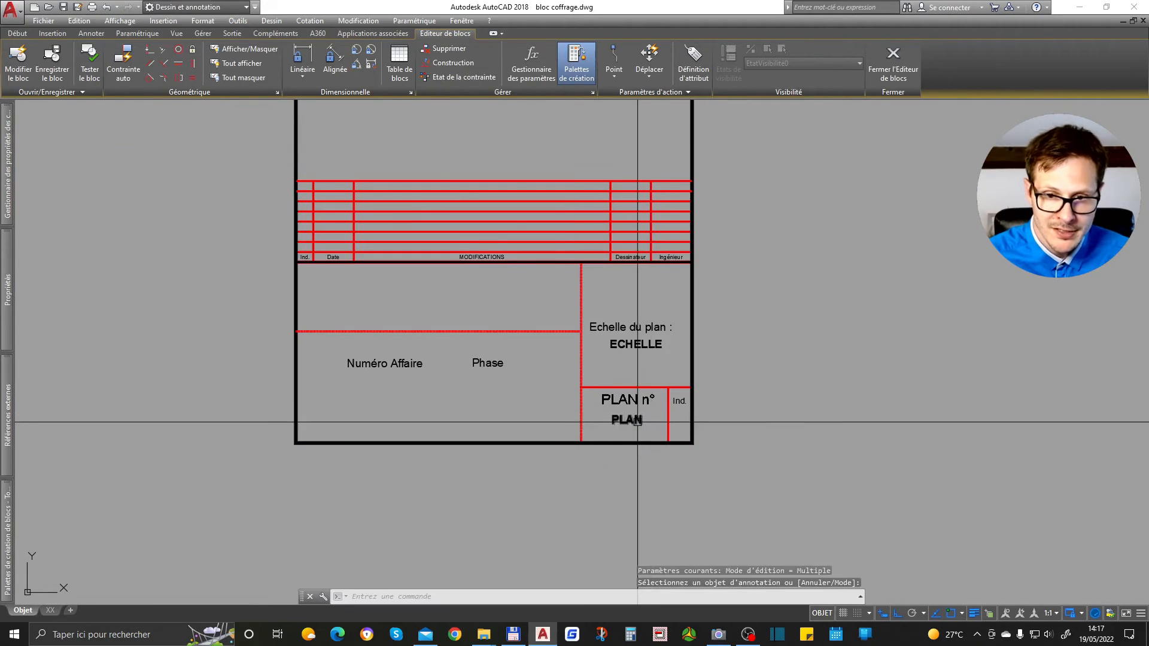
Step: Copy the PLAN attribute left into the large lower cell, below the "Phase" label
left_click(636, 420)
type("co")
key("space")
left_click(632, 421)
left_click(477, 409)
key("Escape")
Step: Move the copied PLAN attribute straight up to just under the "Phase" label
left_click(487, 419)
scroll(501, 423, "up", 1)
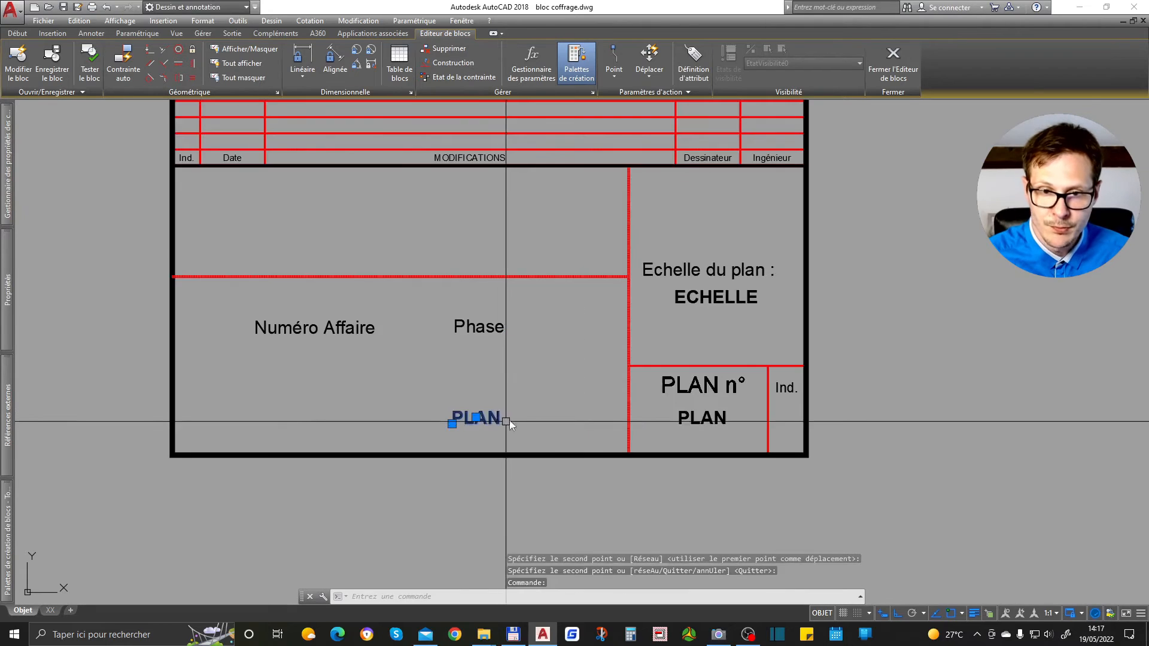
type("d")
key("space")
left_click(527, 421)
left_click(542, 355)
Step: Change the tag of the attribute under "Phase" to PHASE and replace its default value with a phase abbreviation
double_click(460, 353)
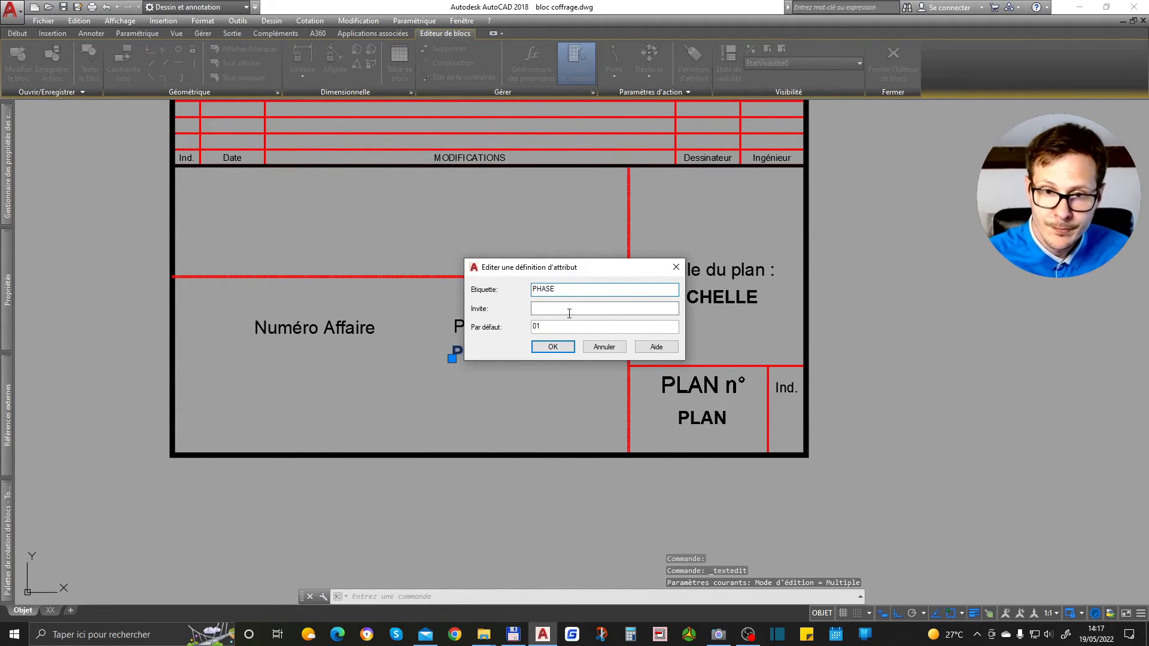
type("EXE")
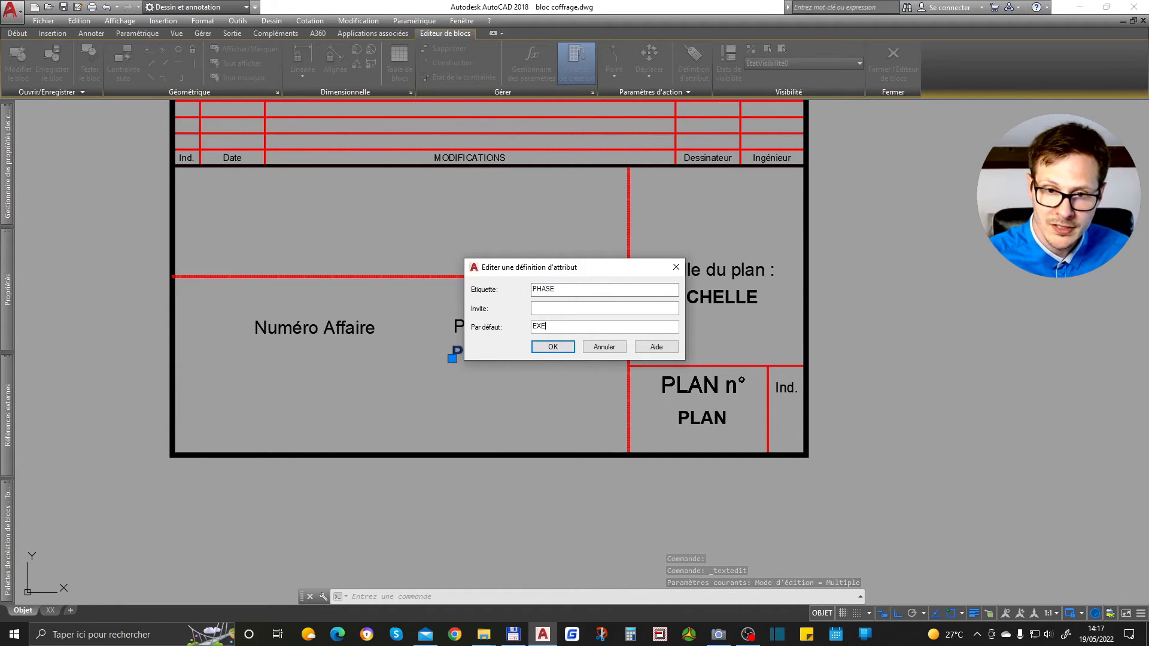
left_click_drag(549, 327, 297, 332)
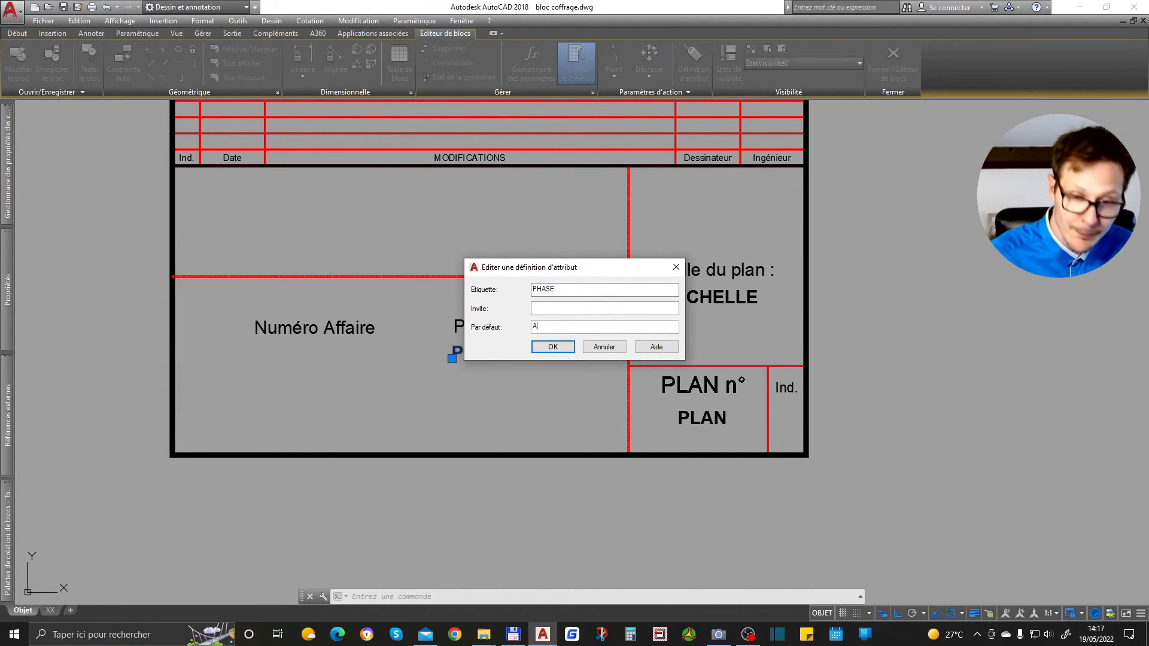
left_click(537, 349)
scroll(463, 335, "up", 2)
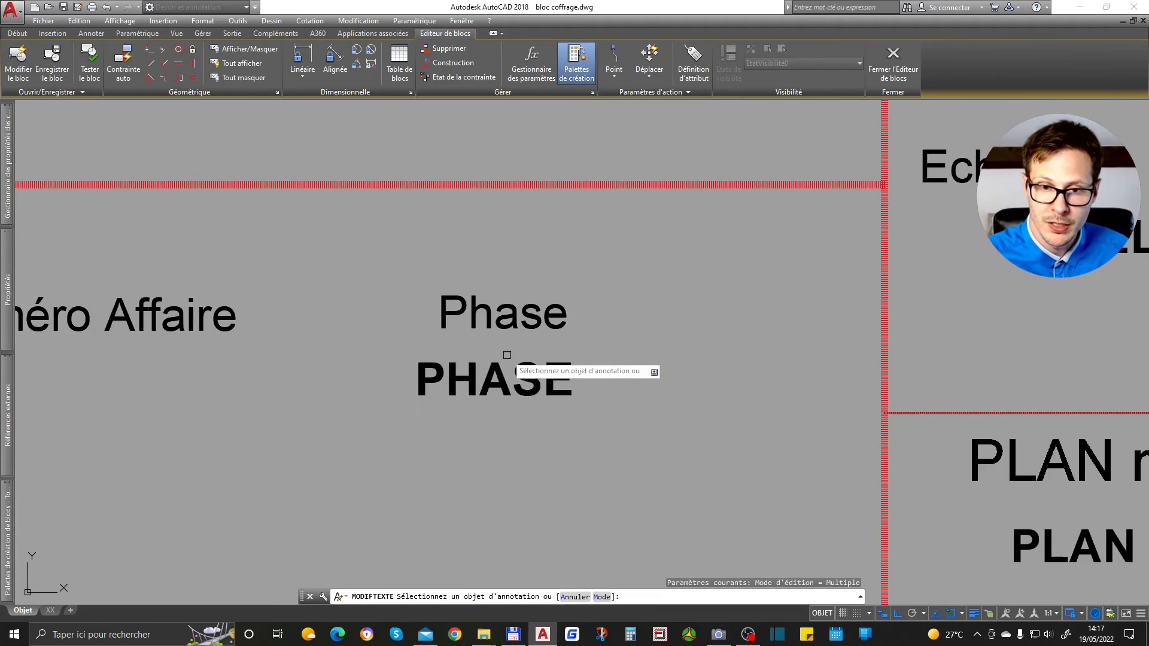
key("Return")
Step: Move the PHASE attribute slightly right to centre it under the "Phase" label
left_click(495, 382)
type("d")
key("Return")
left_click(514, 477)
left_click(525, 479)
scroll(691, 338, "down", 2)
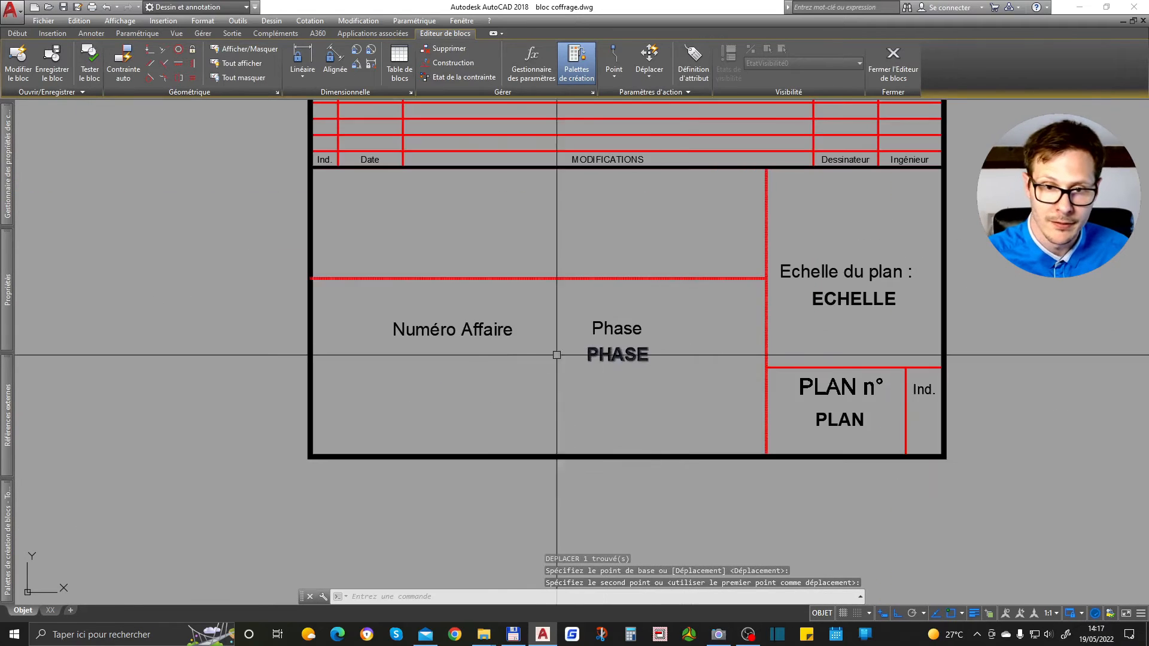
Step: Copy the PHASE attribute straight left under "Numéro Affaire" and set the copy's tag to AFFAIRE and default value to N°000
left_click(629, 359)
type("c")
key("Return")
left_click(622, 418)
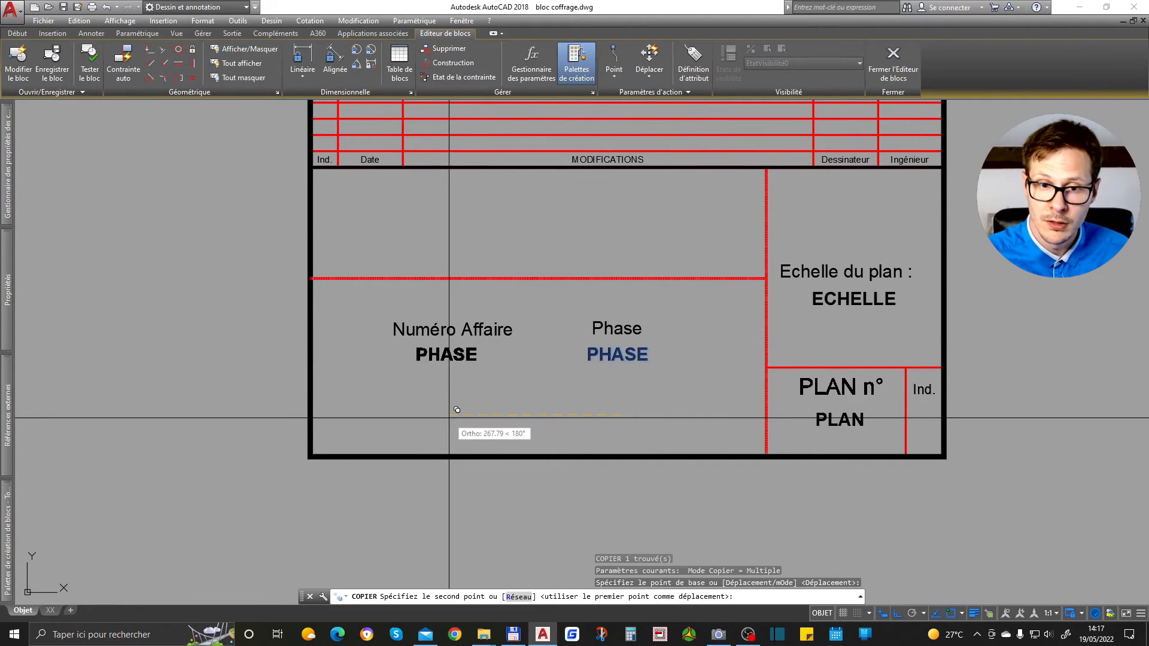
left_click(455, 418)
key("Return")
double_click(448, 354)
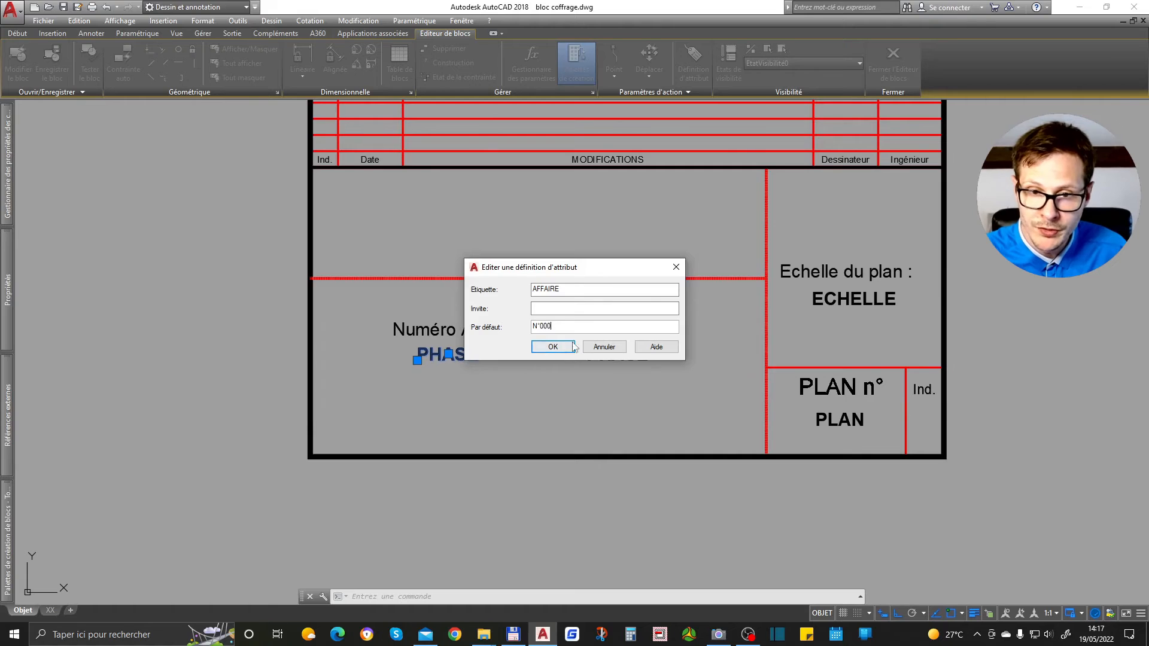
left_click(553, 347)
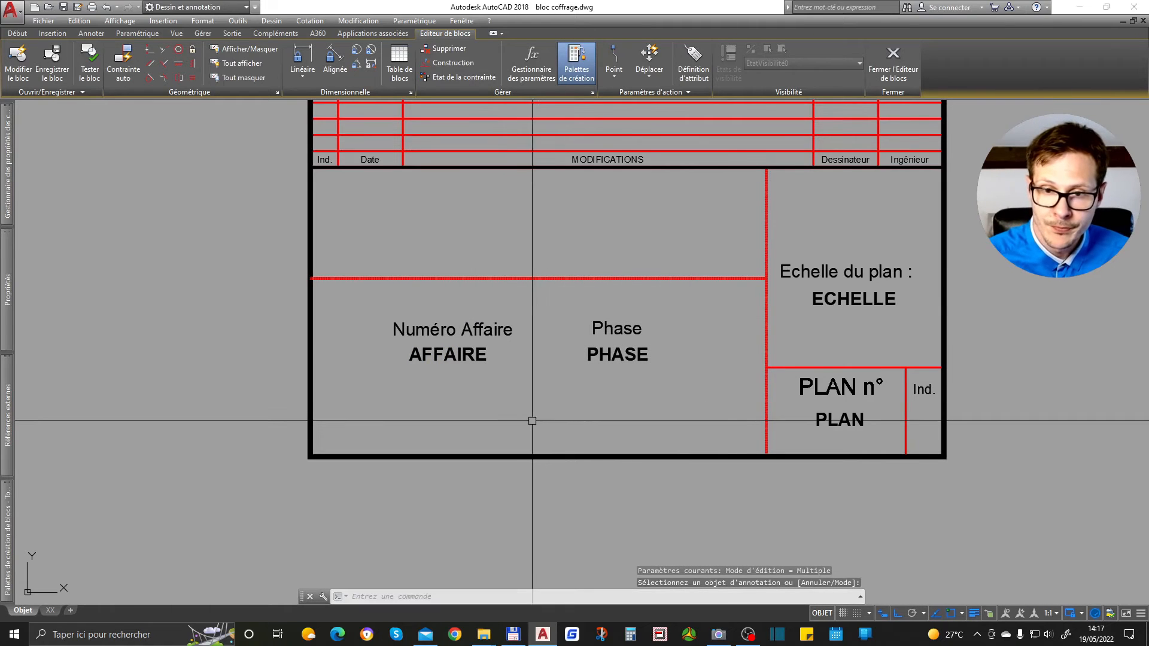
scroll(533, 419, "down", 4)
scroll(564, 311, "up", 2)
middle_click_drag(623, 235, 623, 323)
scroll(623, 264, "down", 2)
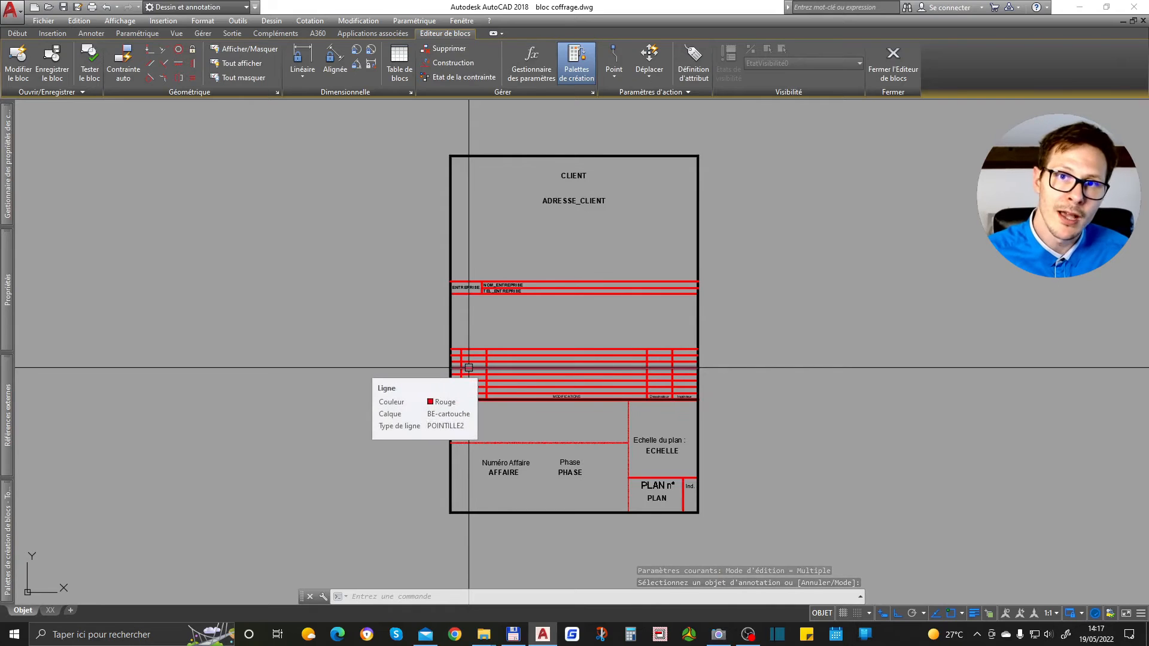
scroll(487, 286, "up", 3)
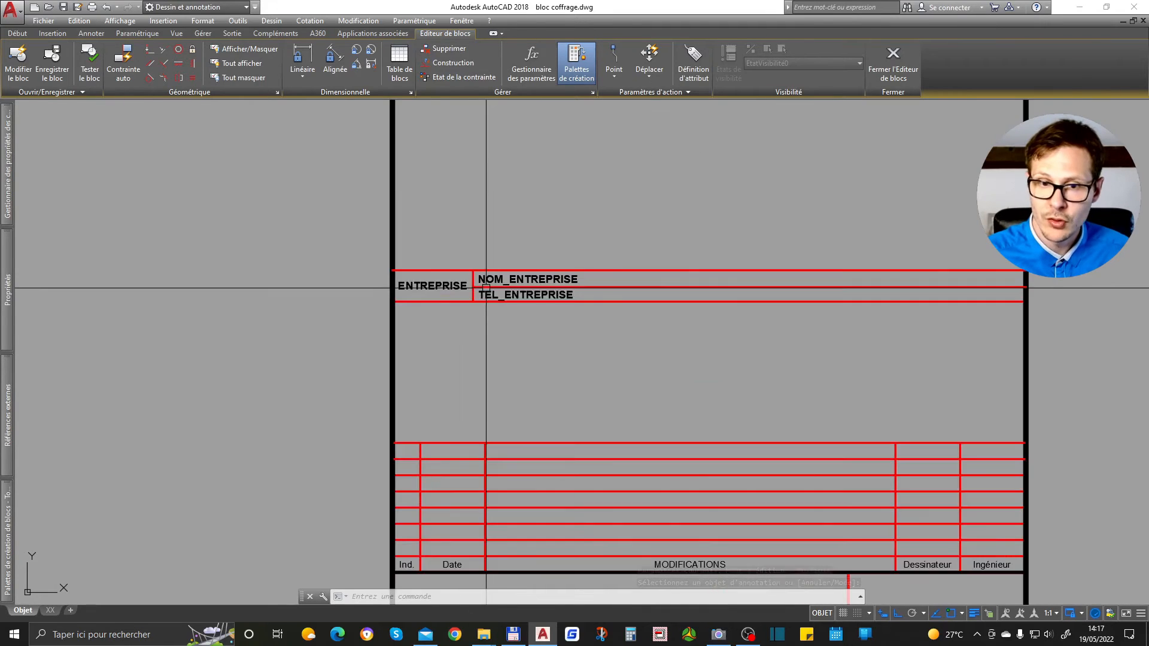
left_click(367, 251)
left_click(1108, 346)
type("co")
key("Return")
left_click(1106, 312)
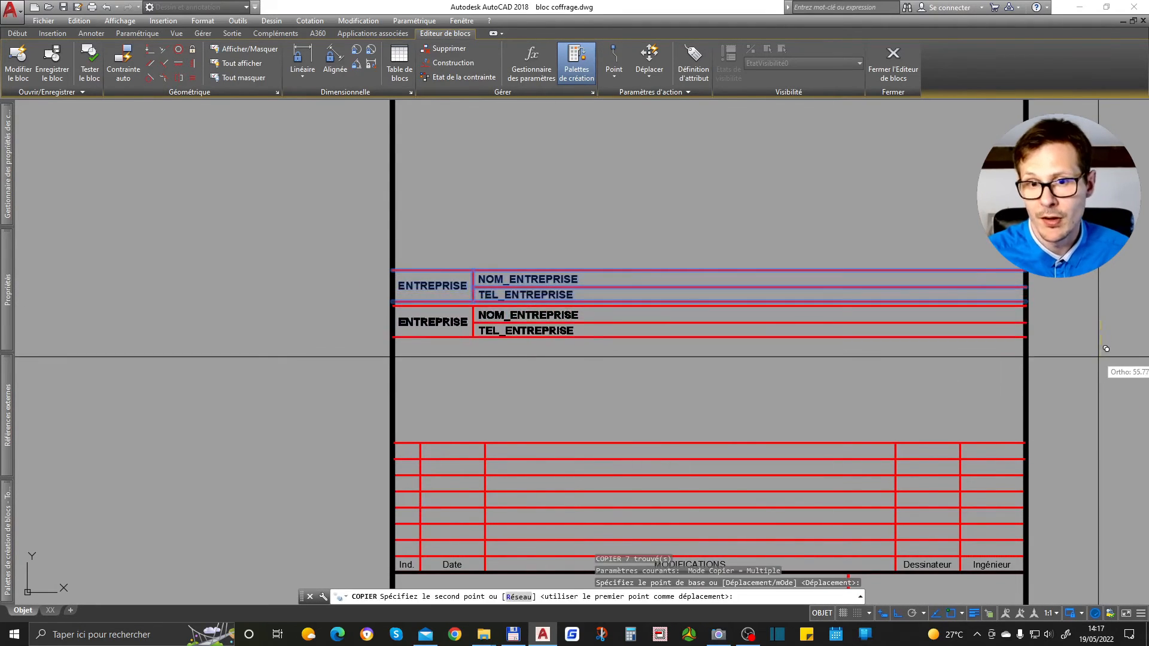
key("Escape")
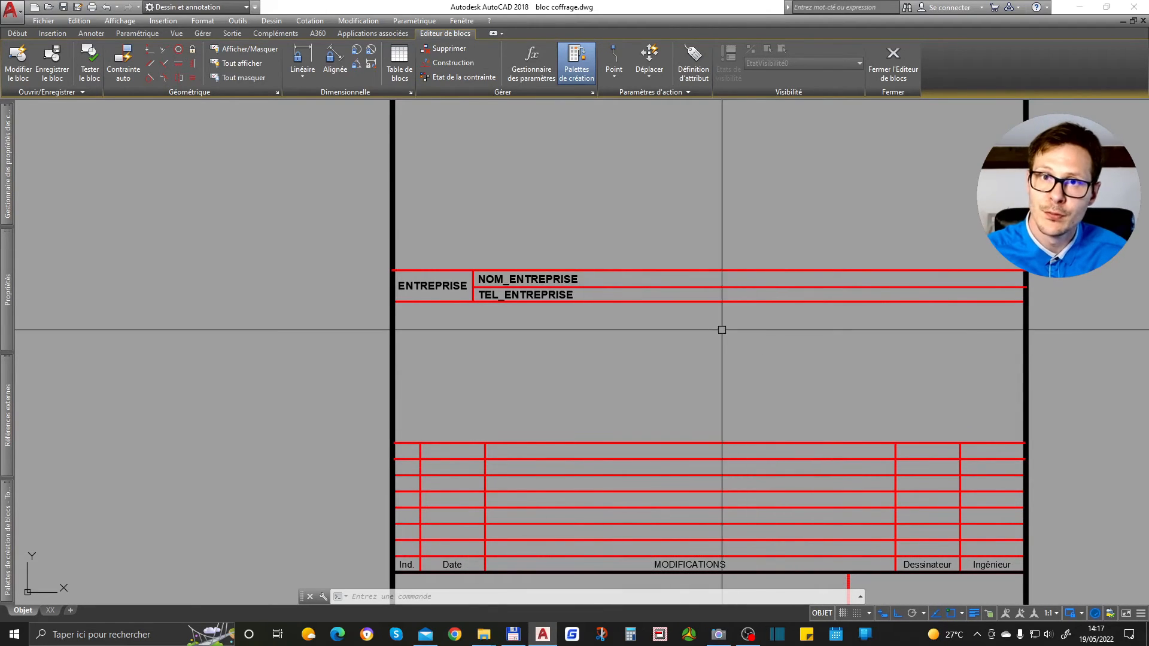
Step: Set both the tag and default value of the company attribute to ENTREPRISE1
double_click(463, 289)
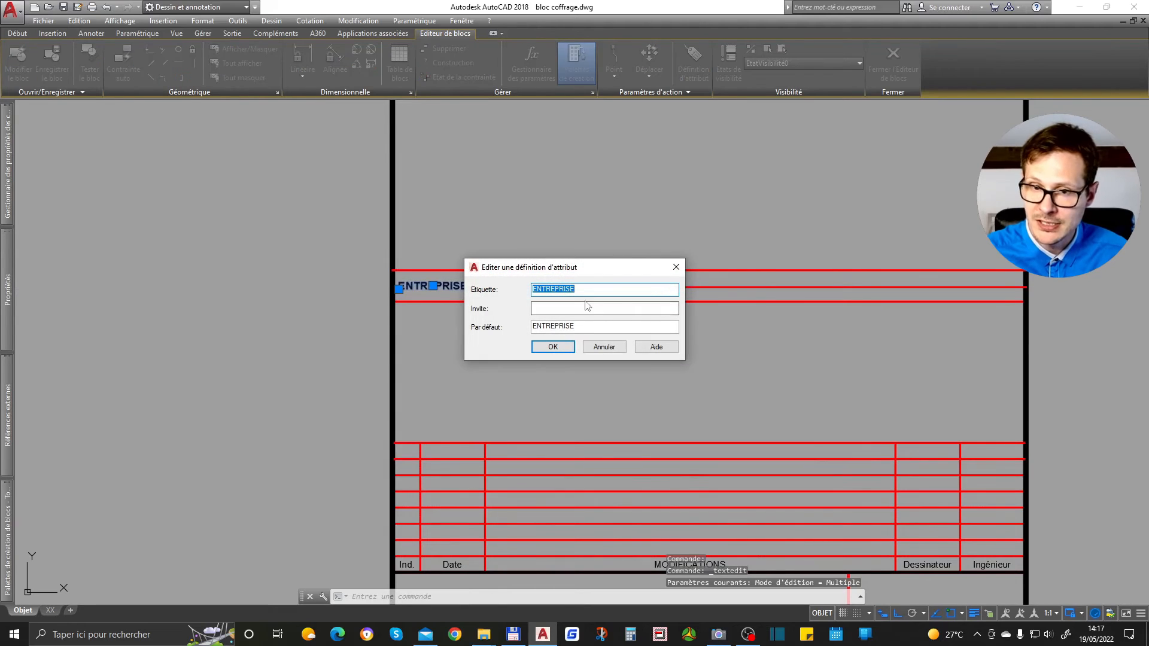
type("1")
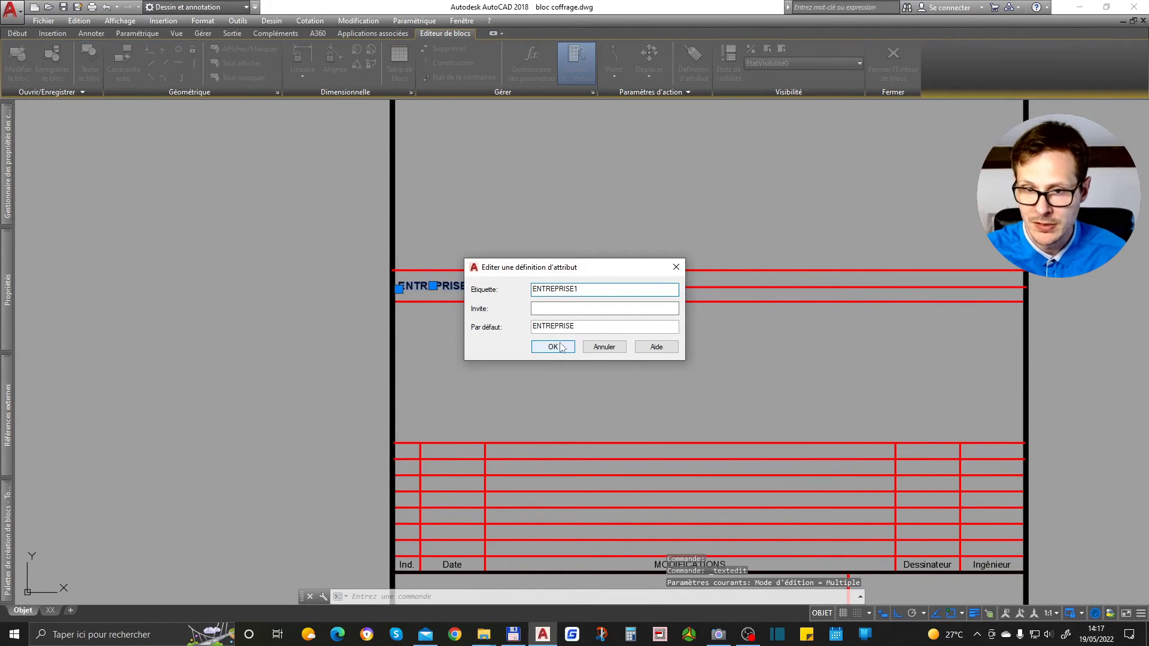
left_click(557, 347)
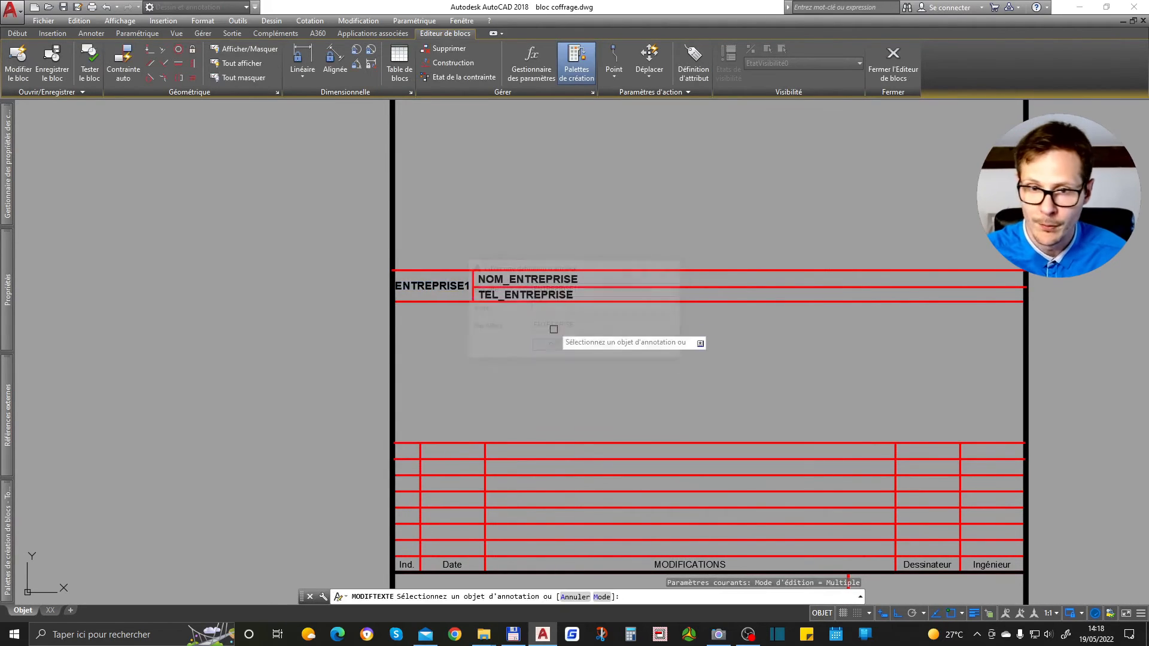
Step: Retag the company name and telephone attributes as NOM_ENTREPRISE1 and TEL_ENTREPRISE1, with default values NOM1 and TEL1
left_click(559, 282)
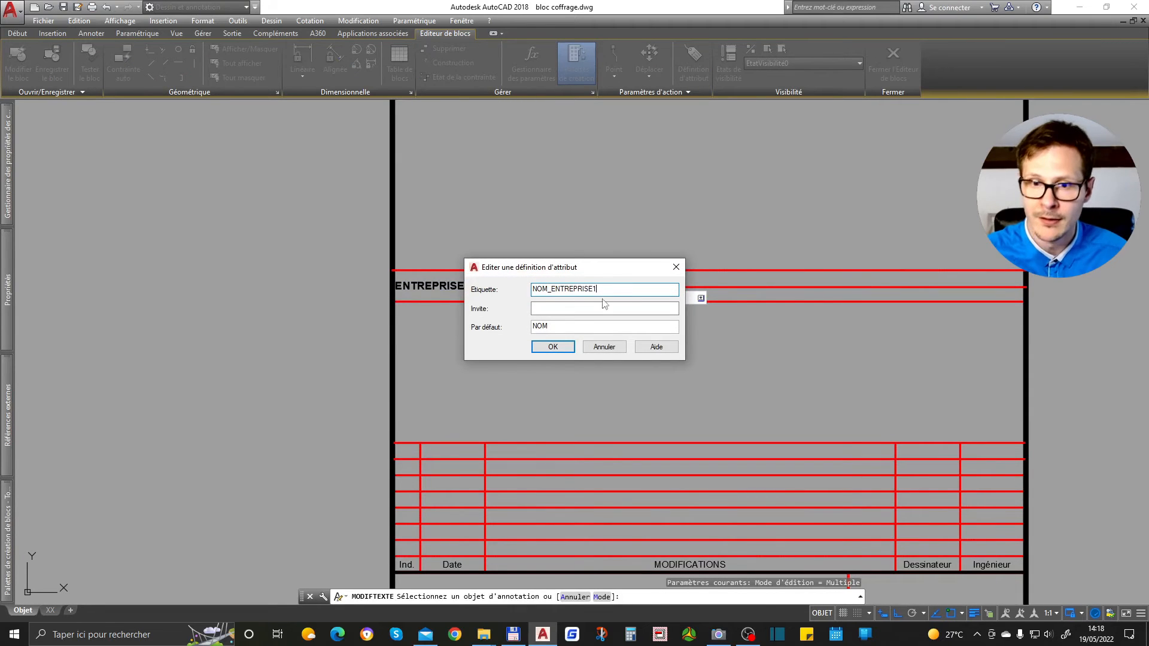
left_click(558, 347)
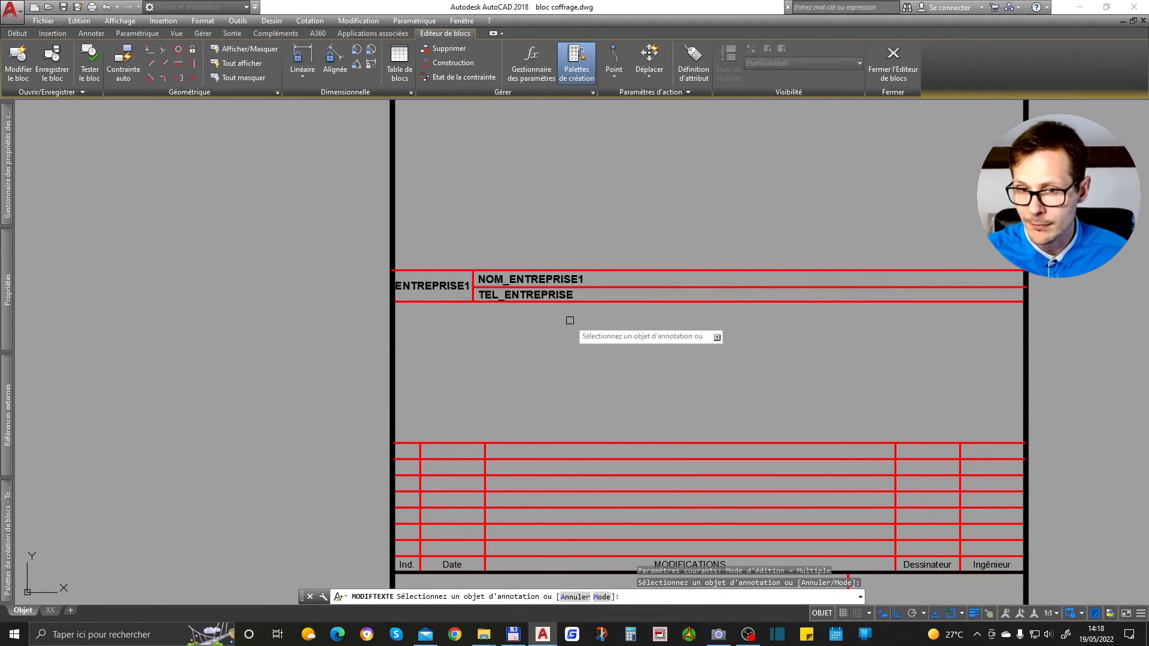
left_click(584, 290)
left_click(553, 347)
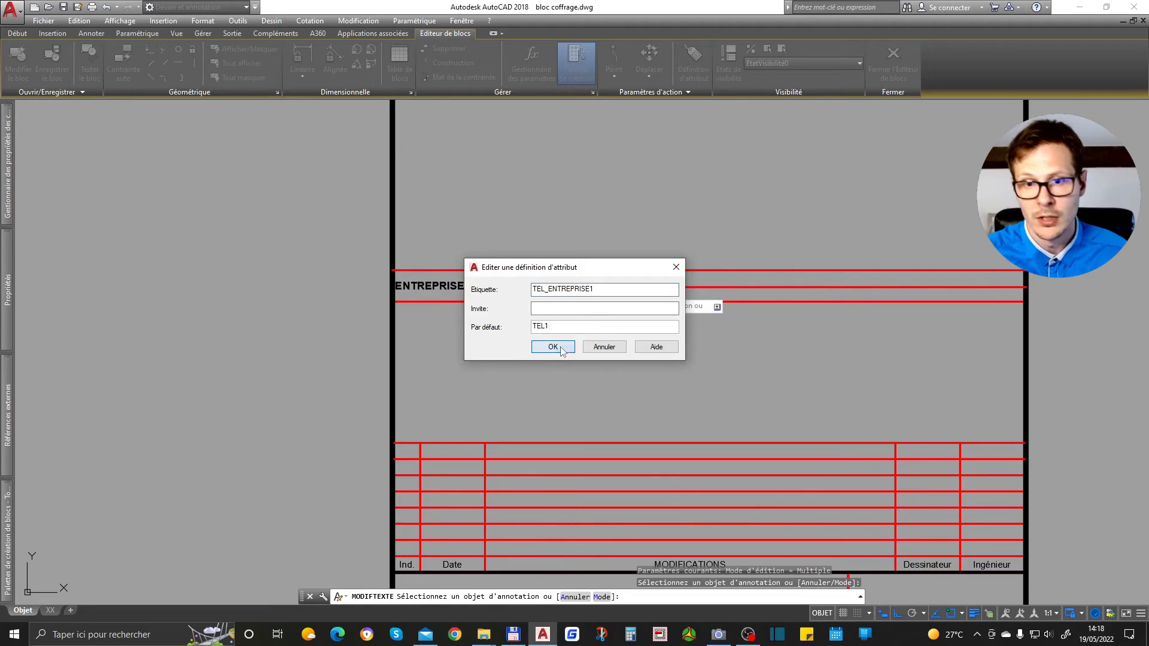
key("Return")
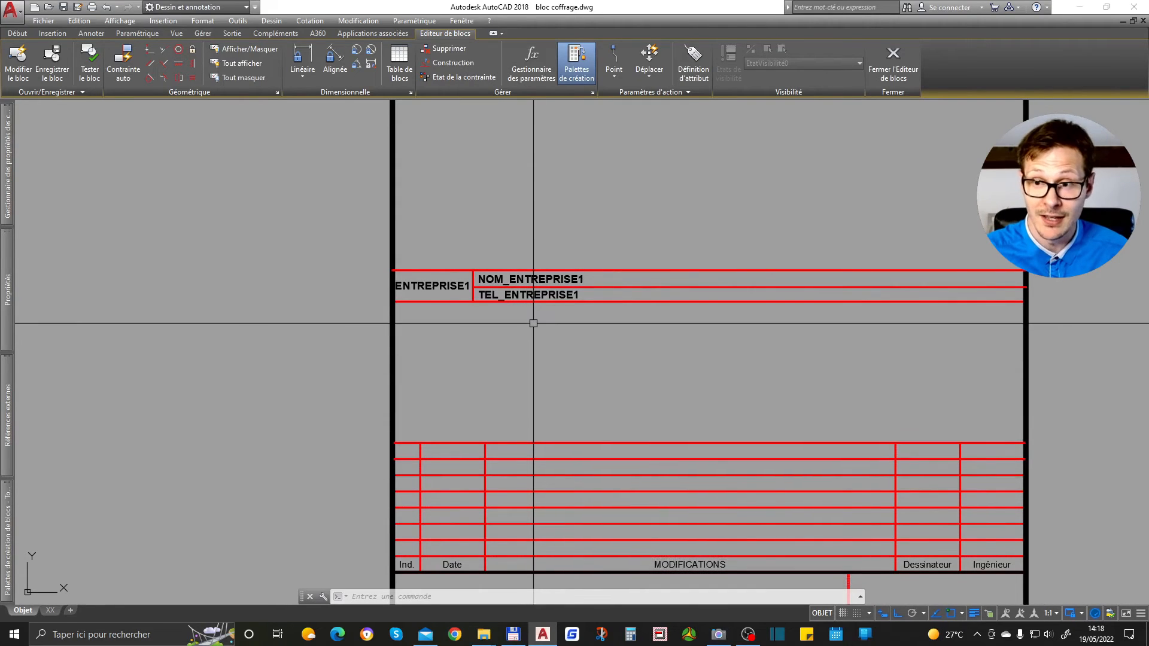
Step: Close the block editor and save the changes to the "cartouche test" block
scroll(487, 300, "down", 2)
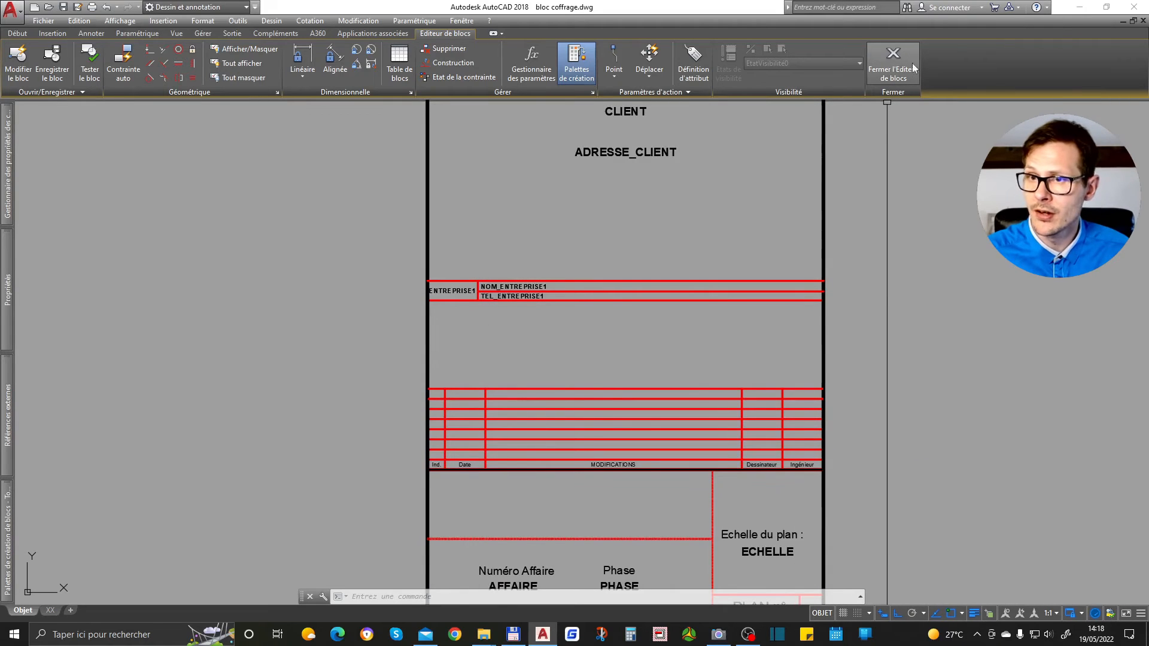
left_click(891, 68)
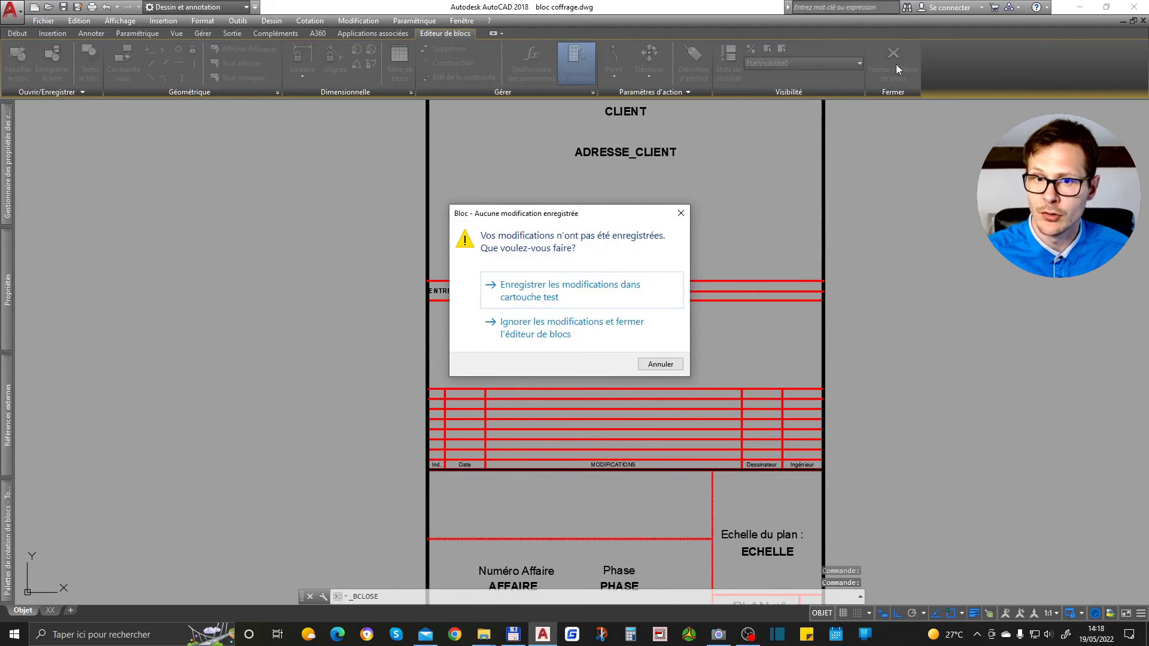
left_click(548, 285)
scroll(550, 256, "down", 5)
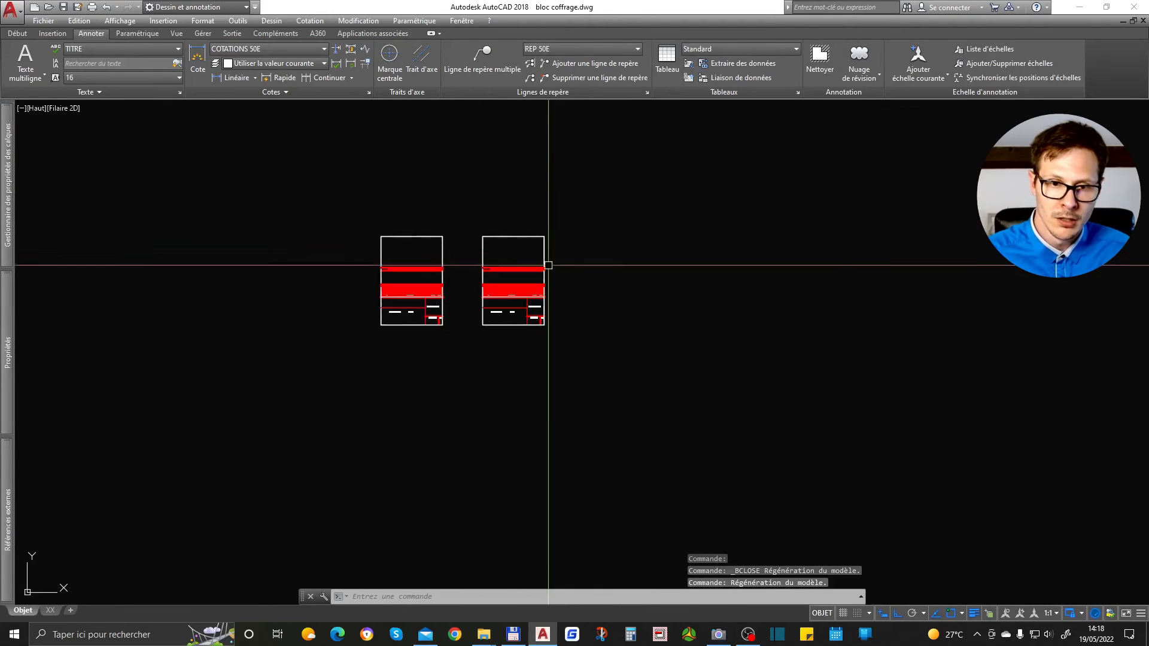
scroll(533, 263, "up", 4)
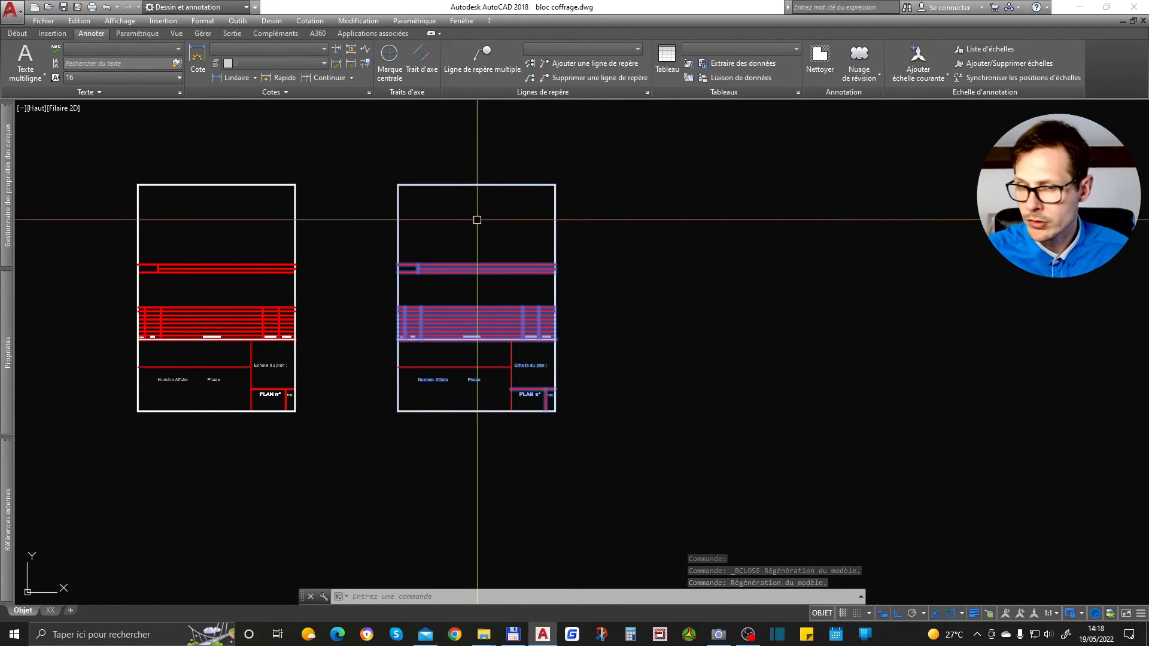
key("Escape")
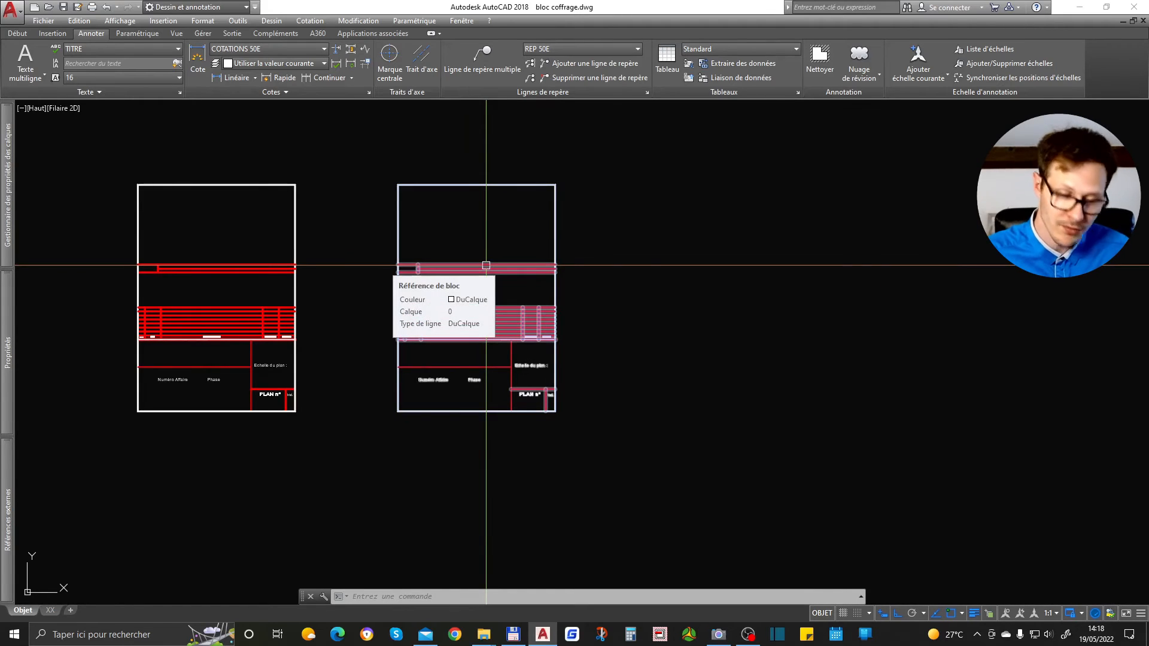
Step: Insert a new "cartouche test" block at scale 1 and accept its default attribute values
type("i")
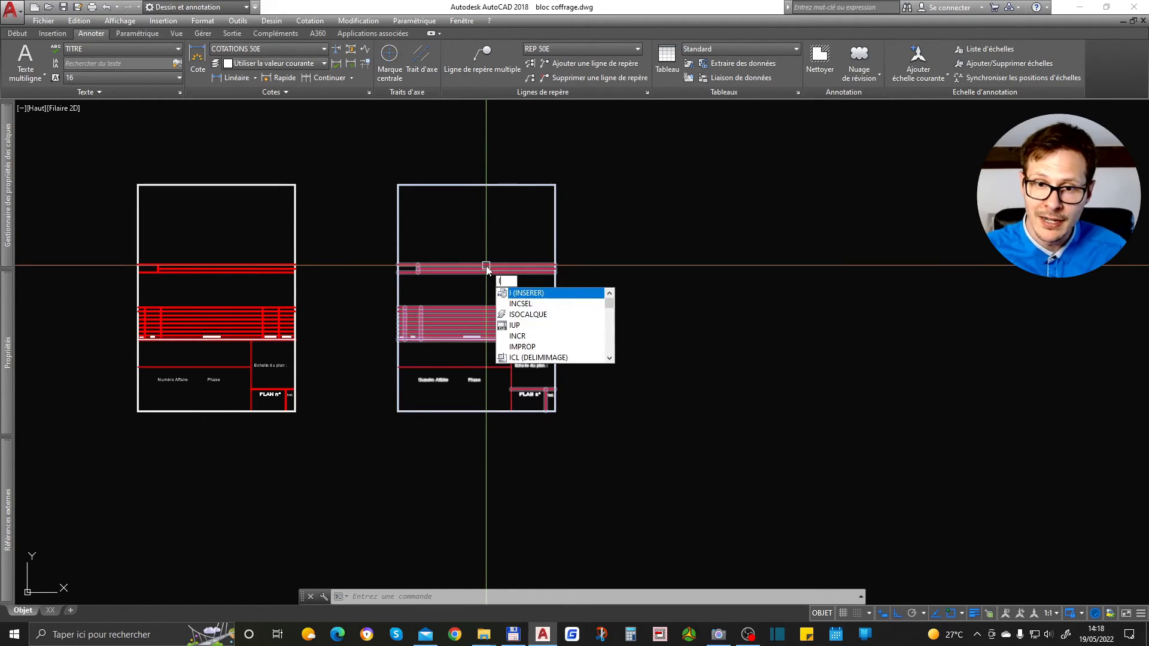
key("Return")
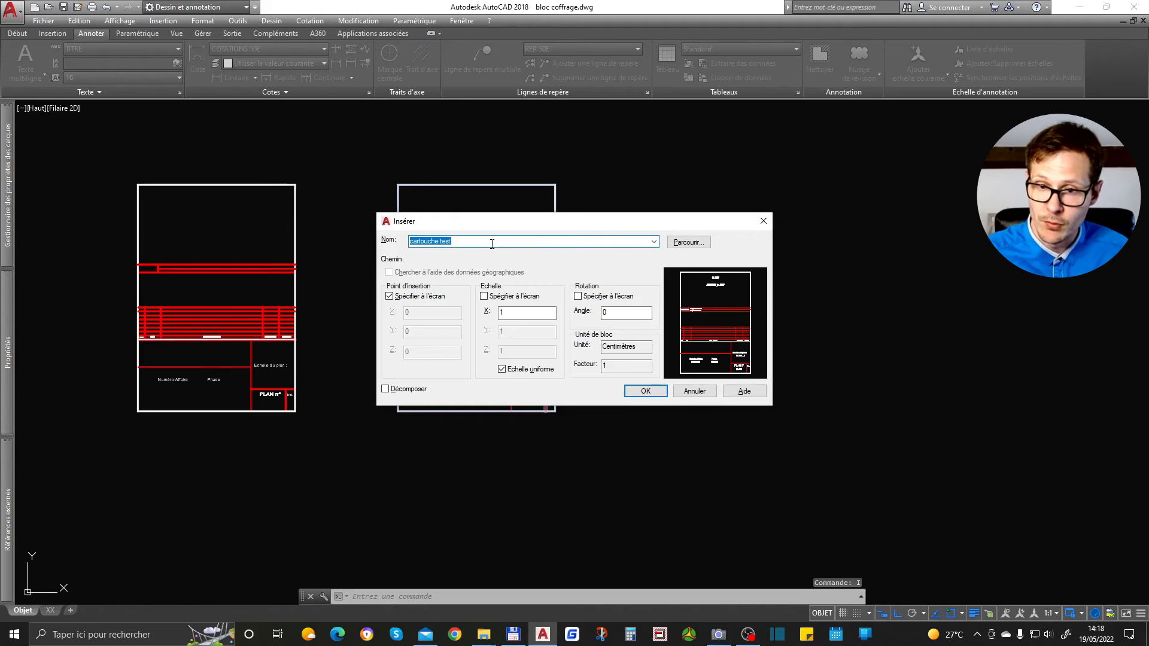
left_click(645, 392)
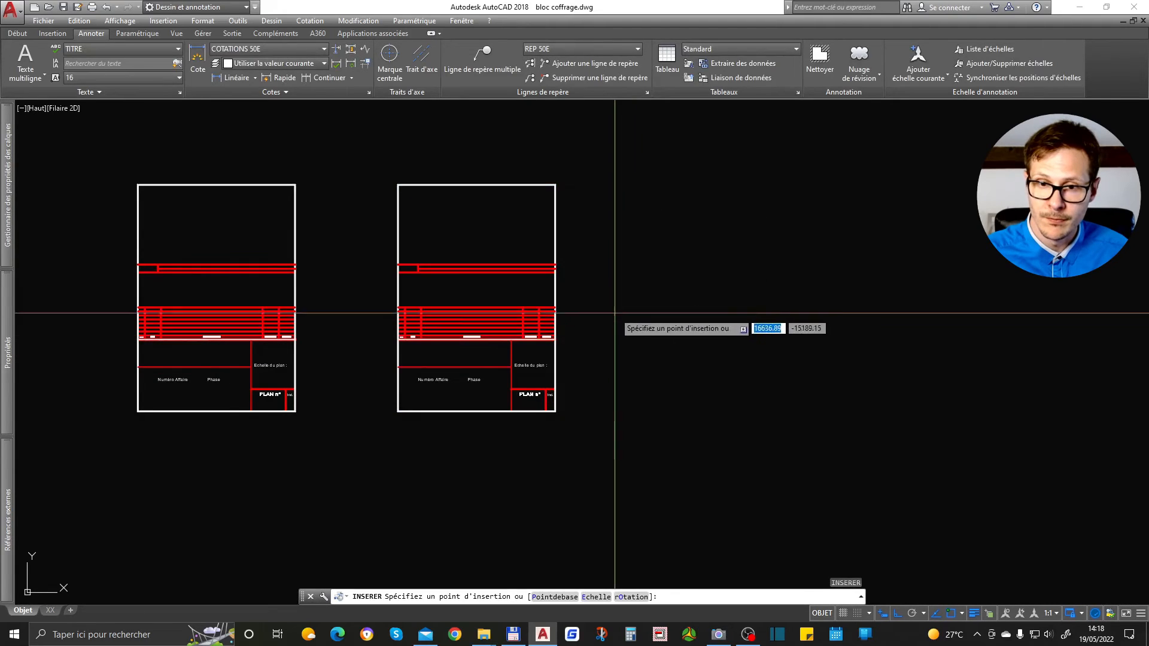
left_click(622, 334)
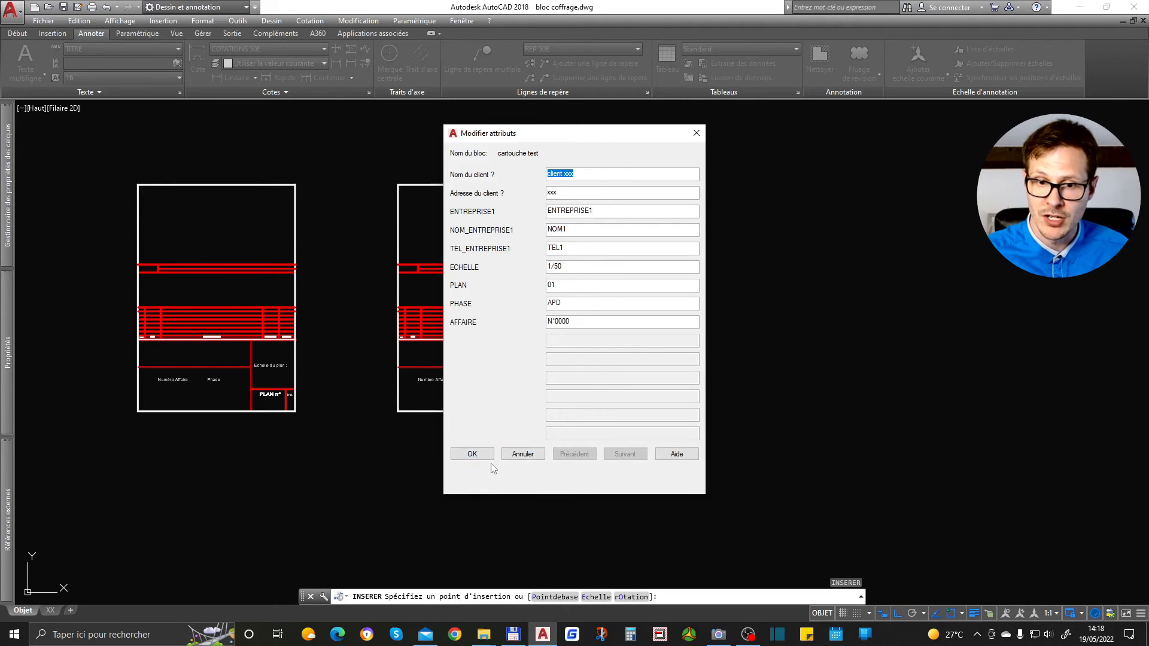
left_click(472, 454)
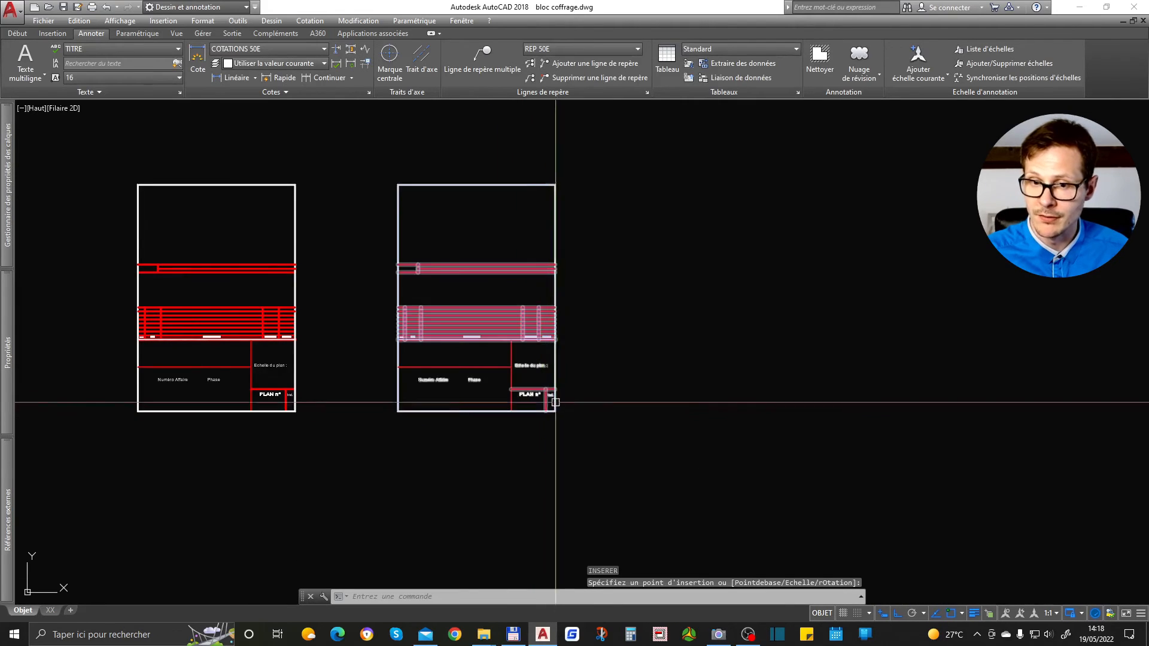
Step: Look across the whole drawing for the newly inserted title block
scroll(585, 371, "down", 8)
left_click(619, 239)
left_click(603, 290)
scroll(598, 261, "up", 4)
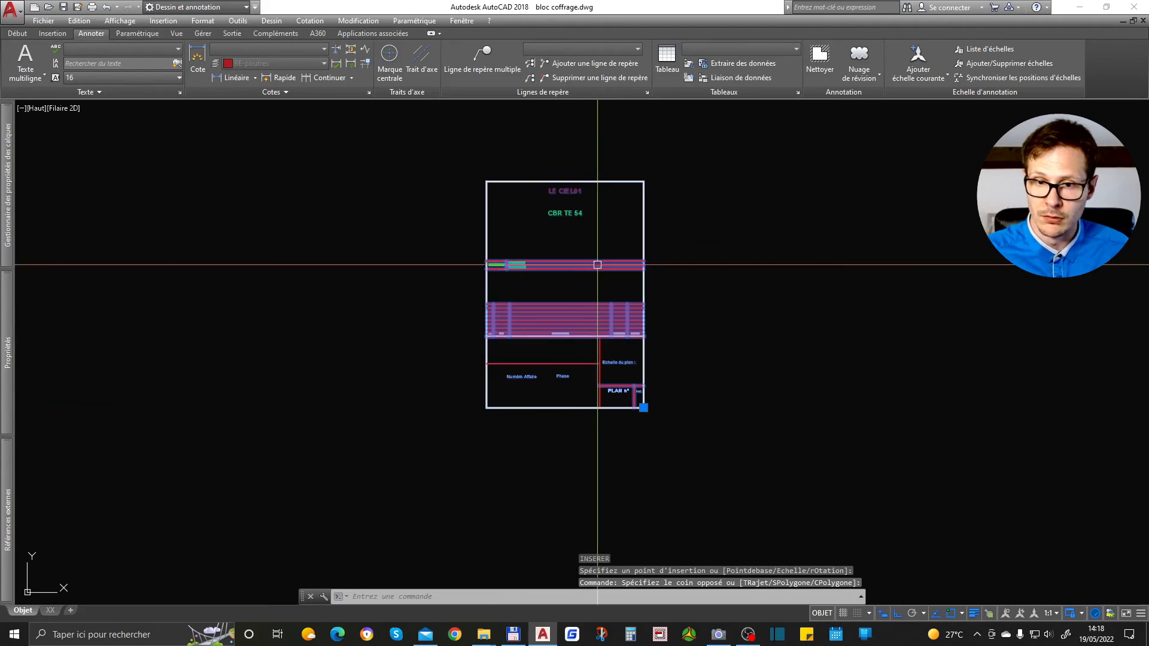
key("Escape")
scroll(589, 268, "down", 3)
scroll(599, 263, "up", 5)
scroll(598, 264, "down", 5)
scroll(778, 263, "up", 5)
scroll(654, 321, "down", 5)
scroll(615, 331, "down", 5)
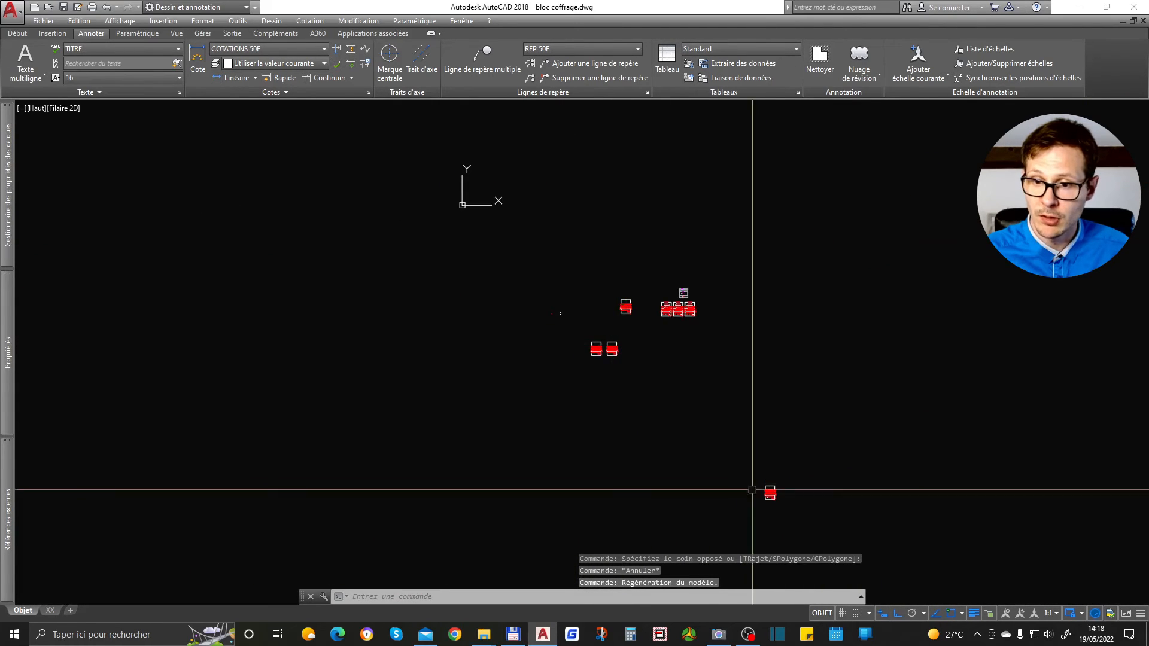
Step: Move the newly inserted title block from far below up beside the two existing title blocks
scroll(768, 487, "up", 5)
left_click(862, 474)
left_click(752, 531)
scroll(754, 509, "down", 5)
scroll(760, 513, "up", 7)
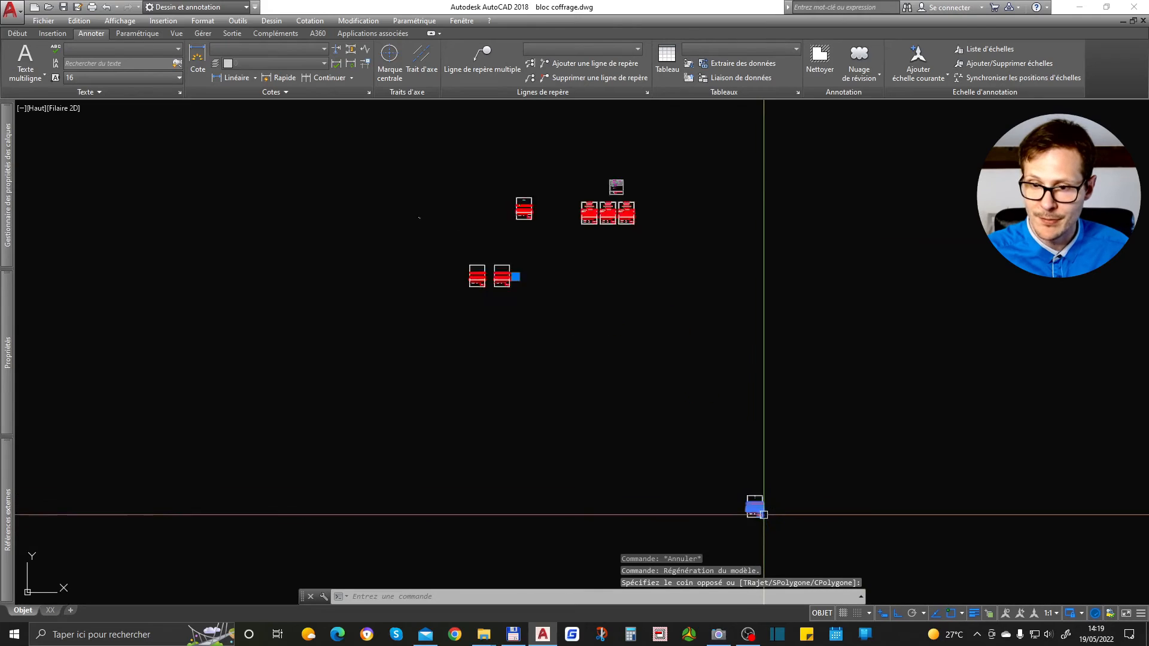
scroll(800, 507, "down", 3)
type("d")
key("Return")
left_click(799, 506)
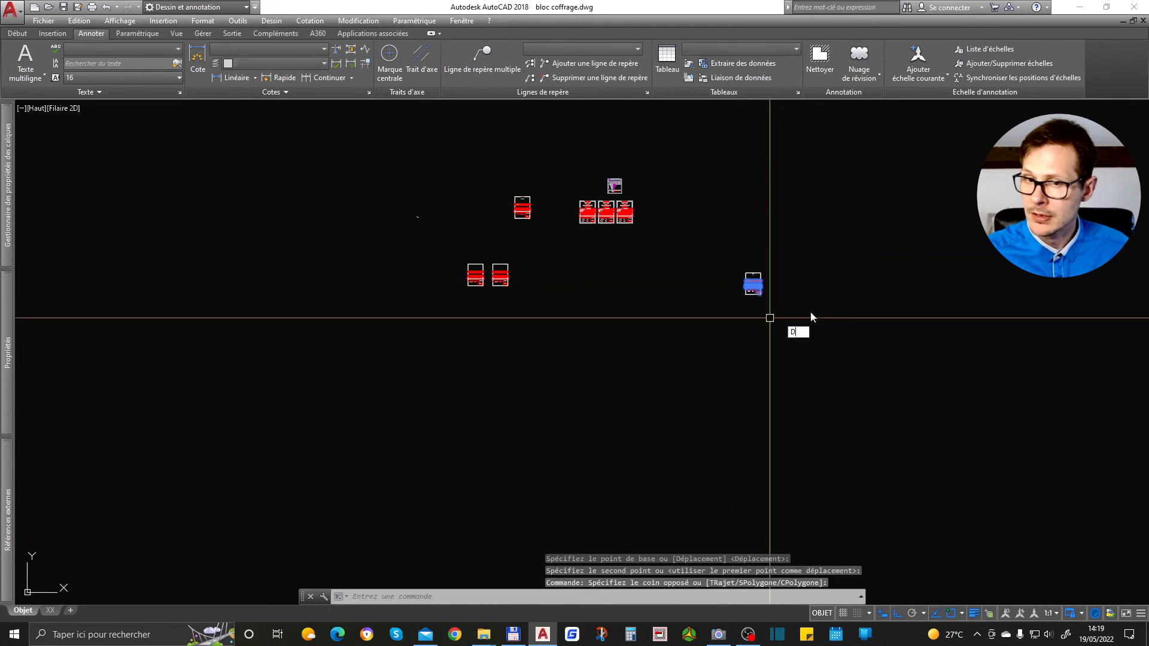
scroll(541, 300, "up", 2)
Step: Check the attribute texts in the newly inserted title block and delete that block
scroll(541, 300, "up", 10)
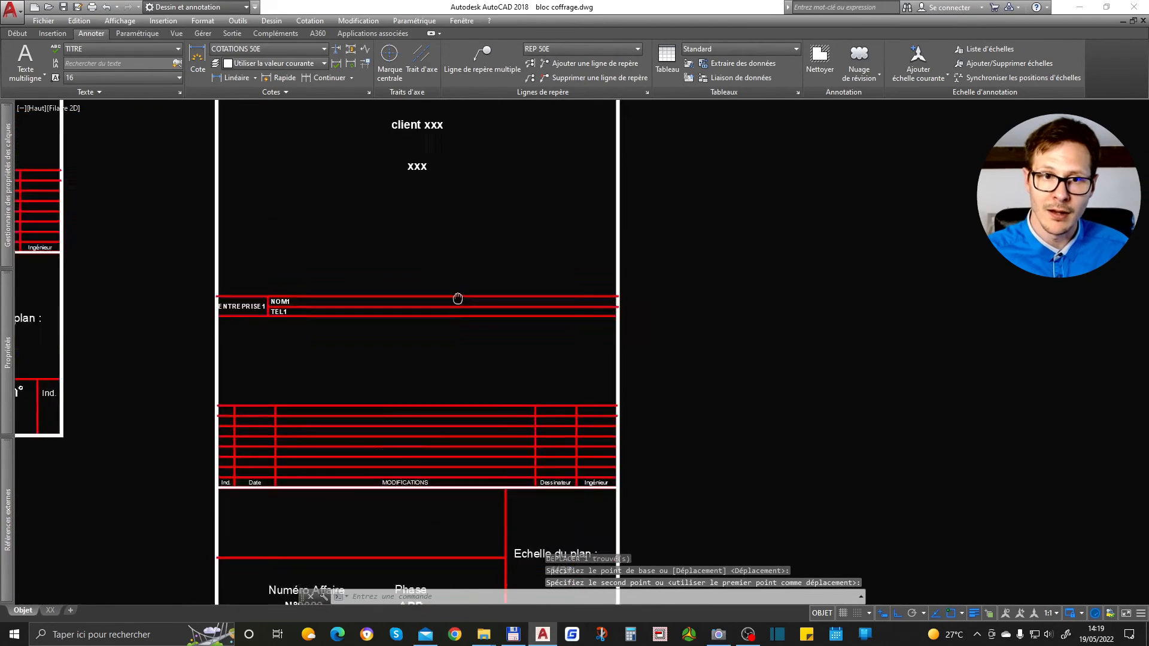
scroll(509, 230, "down", 2)
scroll(456, 490, "up", 2)
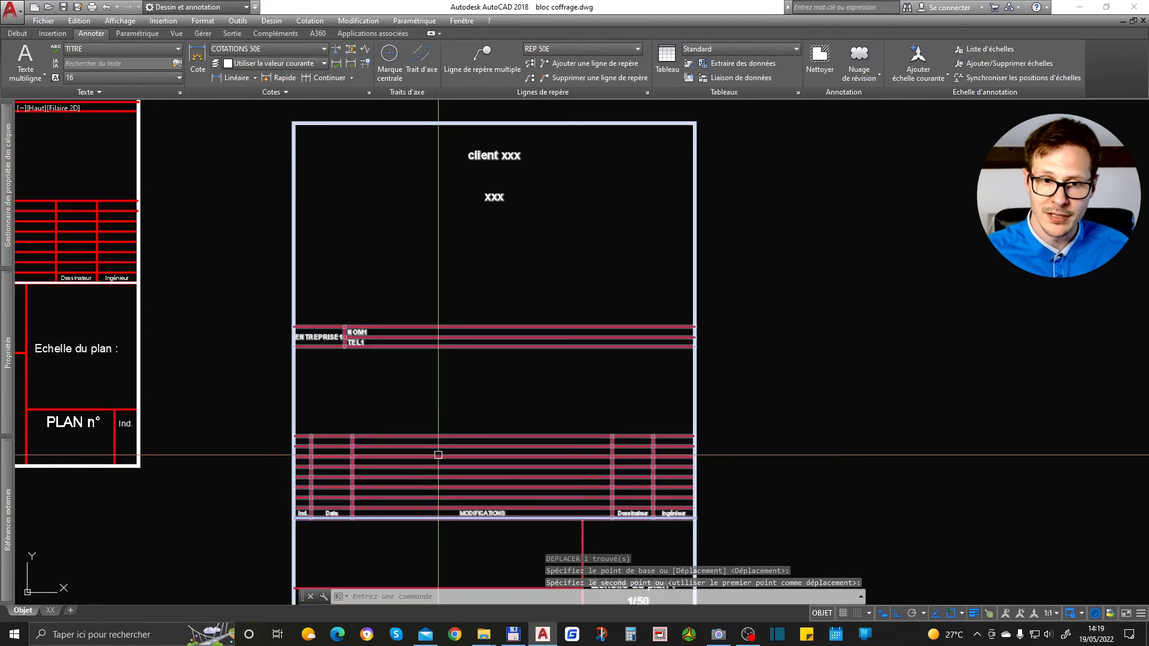
middle_click_drag(430, 460, 464, 198)
scroll(656, 449, "down", 8)
left_click(693, 430)
left_click(623, 372)
key("Delete")
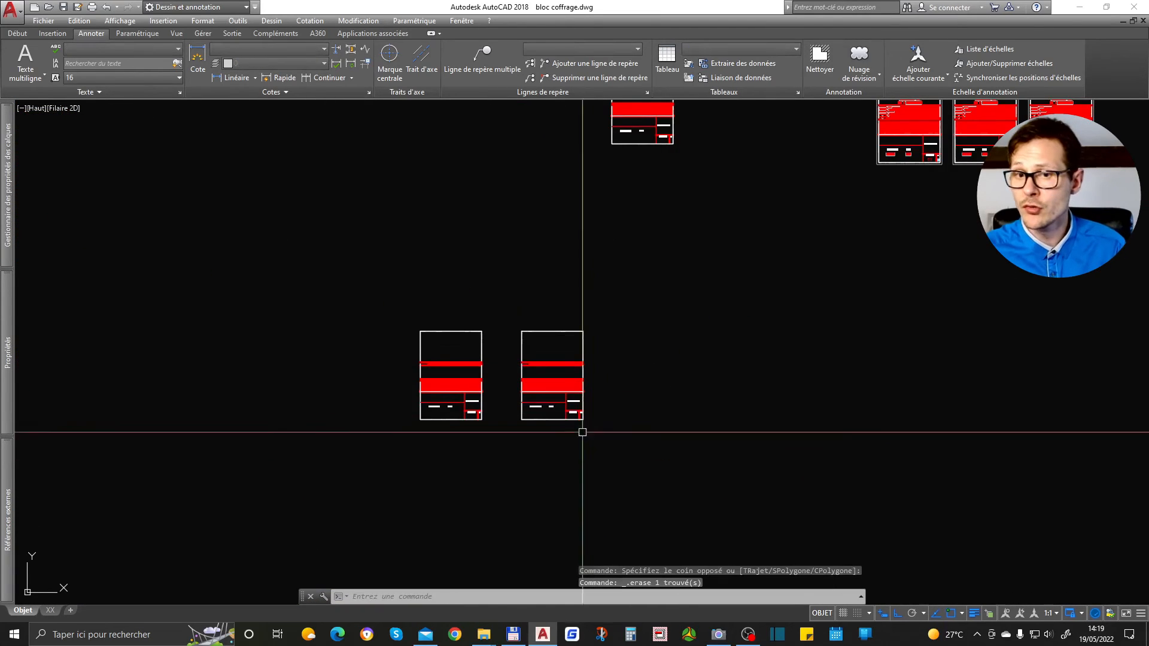
Step: Synchronize the existing "cartouche test" block's attributes with ATTSYNC, selecting the block and accepting the synchronization
scroll(544, 406, "up", 6)
scroll(574, 456, "down", 2)
scroll(571, 462, "down", 2)
scroll(590, 347, "up", 2)
type("ATTS")
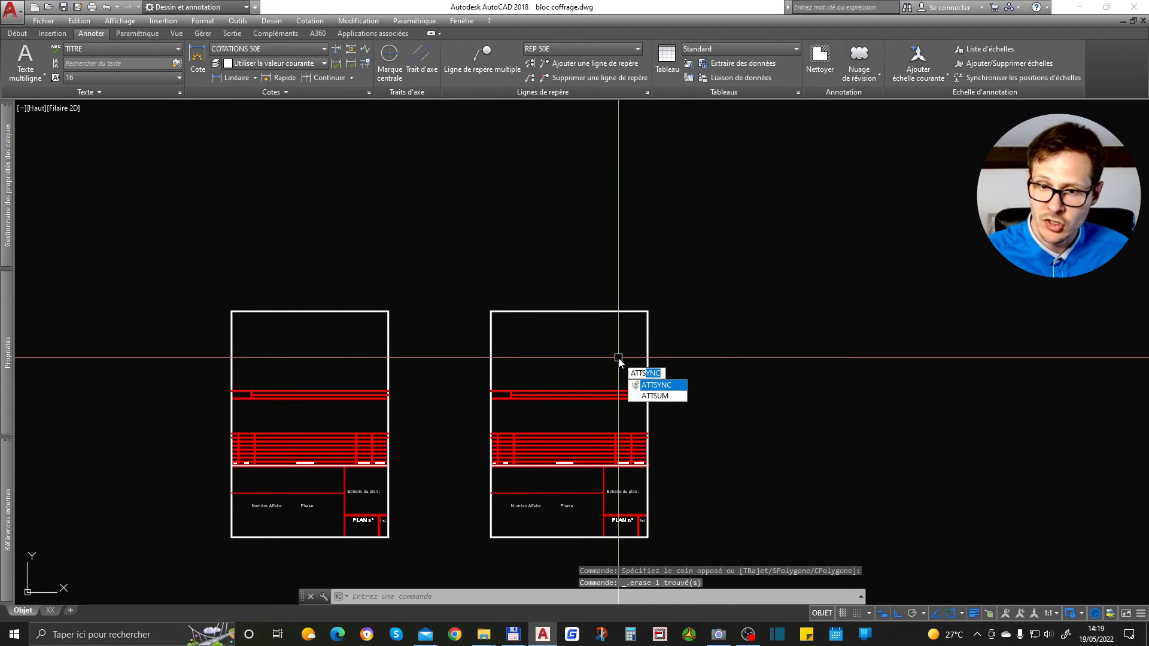
left_click(672, 387)
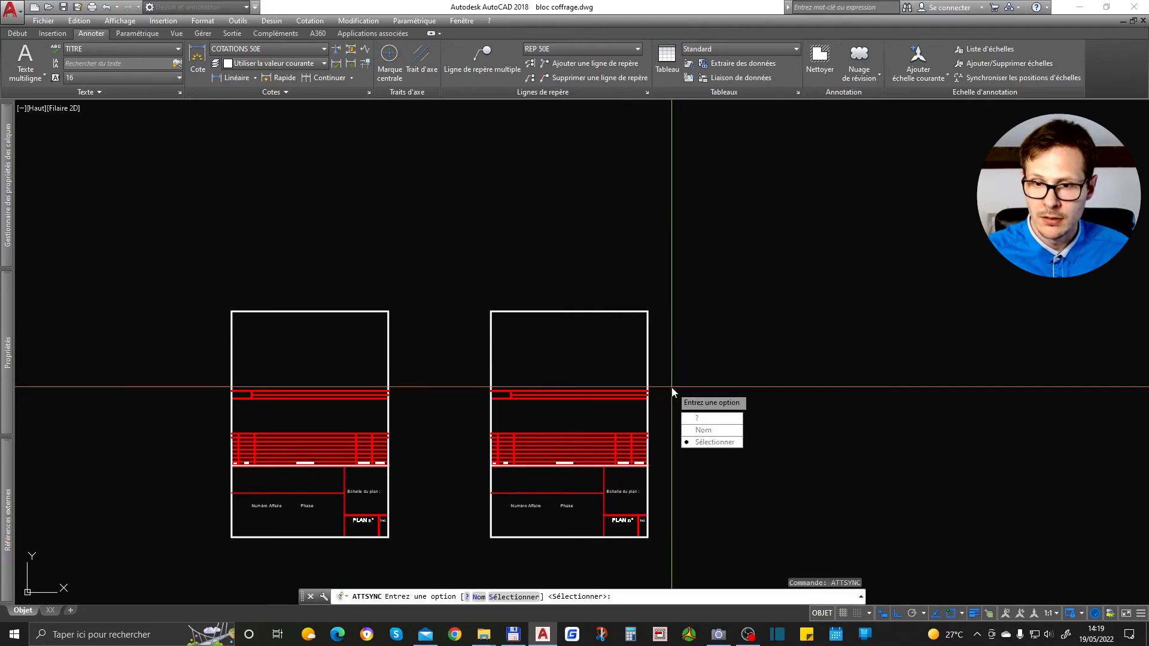
type("S")
key("Return")
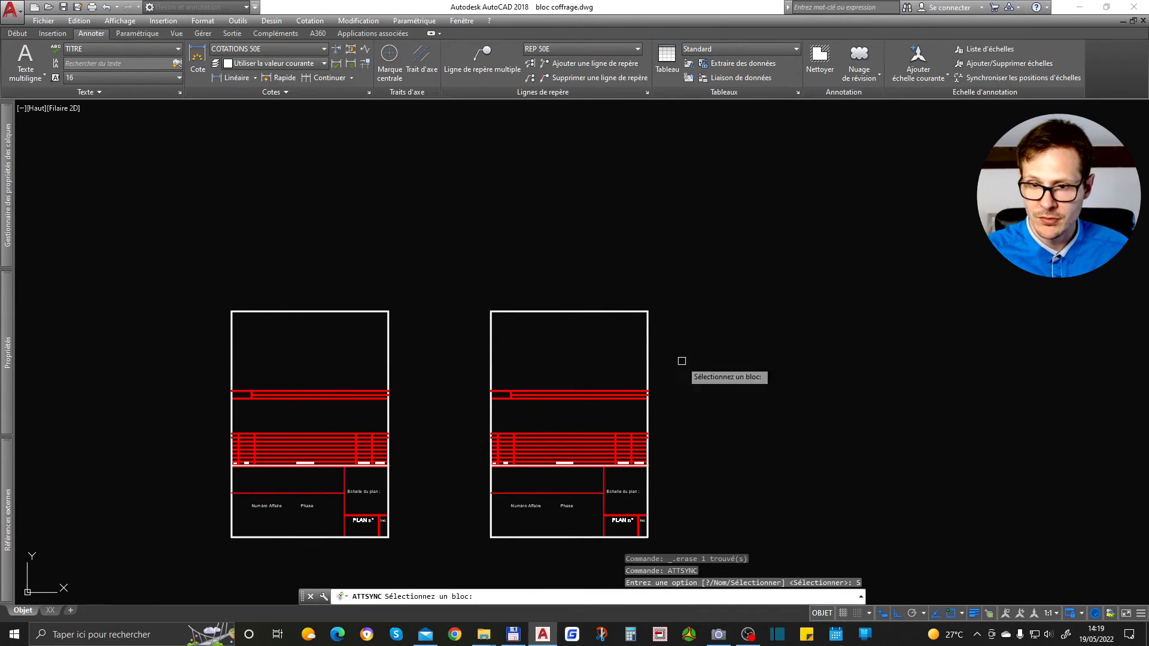
left_click(648, 341)
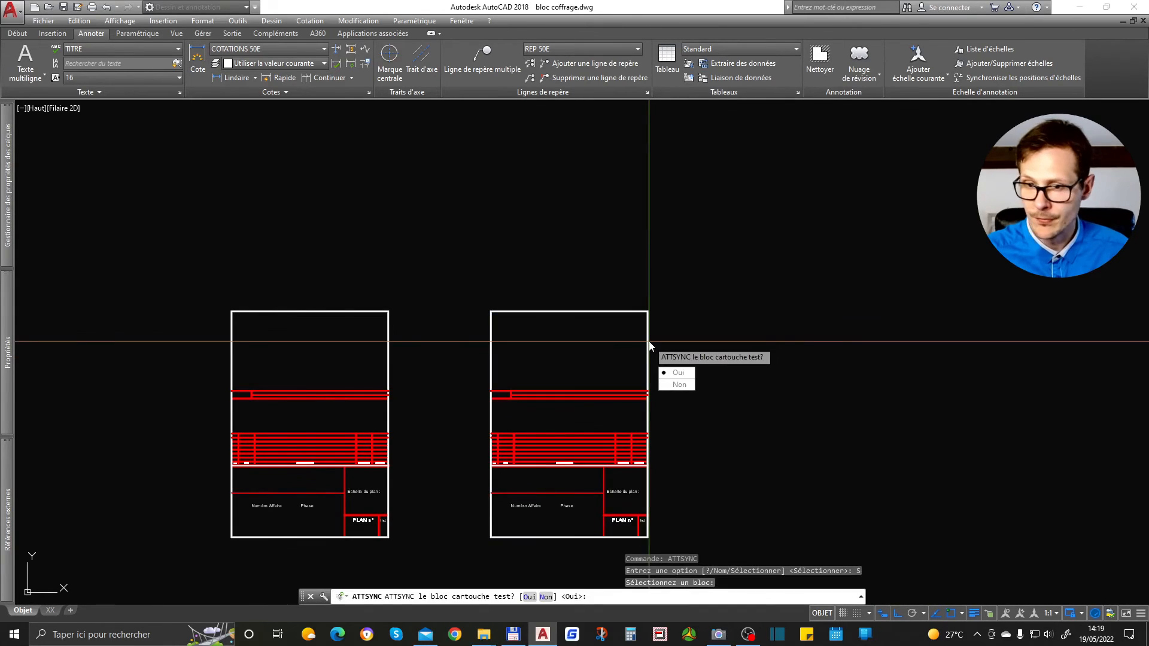
left_click(683, 373)
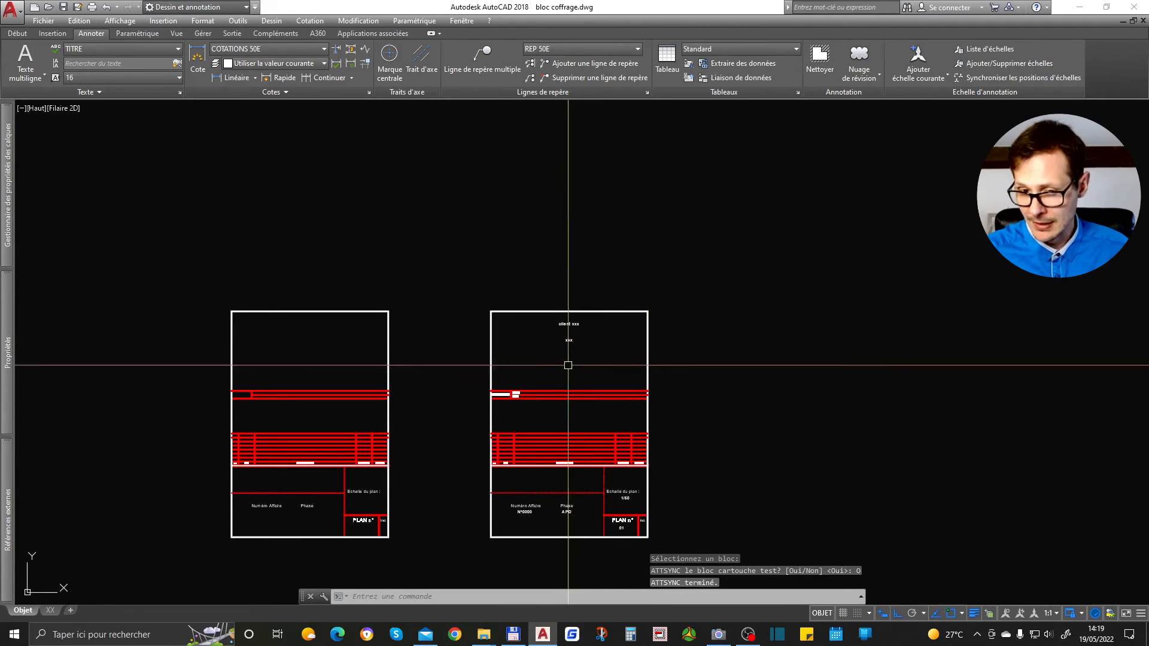
Step: Examine the client, company, project number, phase, scale and plan attributes in the synchronized title block
scroll(551, 404, "up", 4)
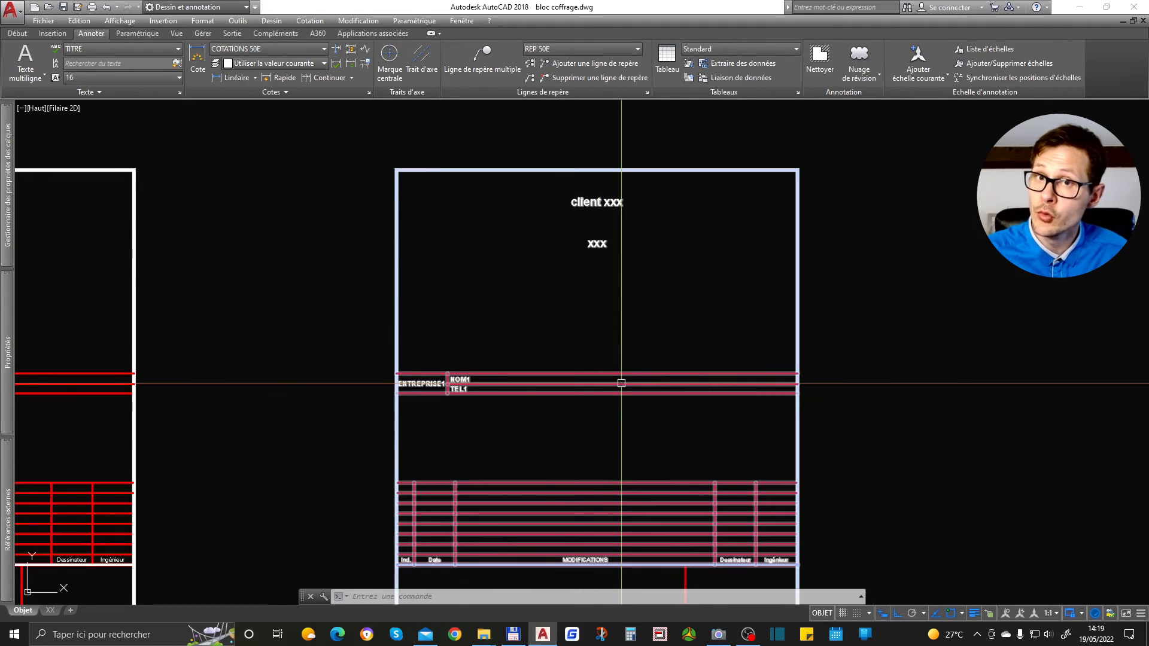
middle_click_drag(619, 373, 621, 260)
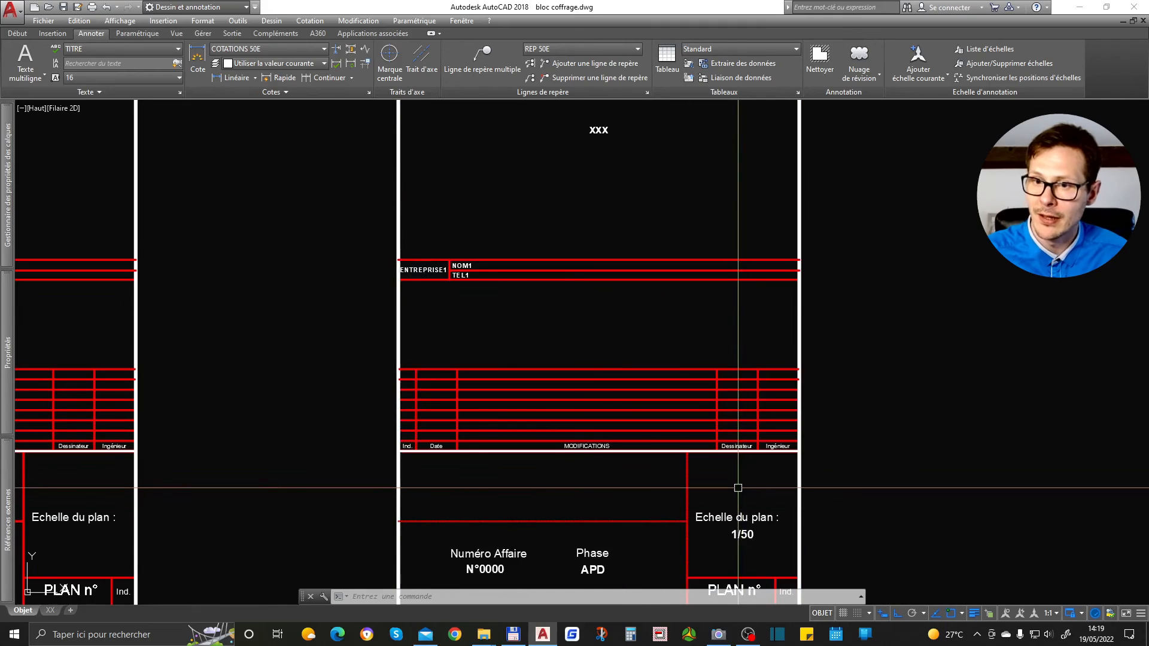
middle_click_drag(736, 487, 727, 368)
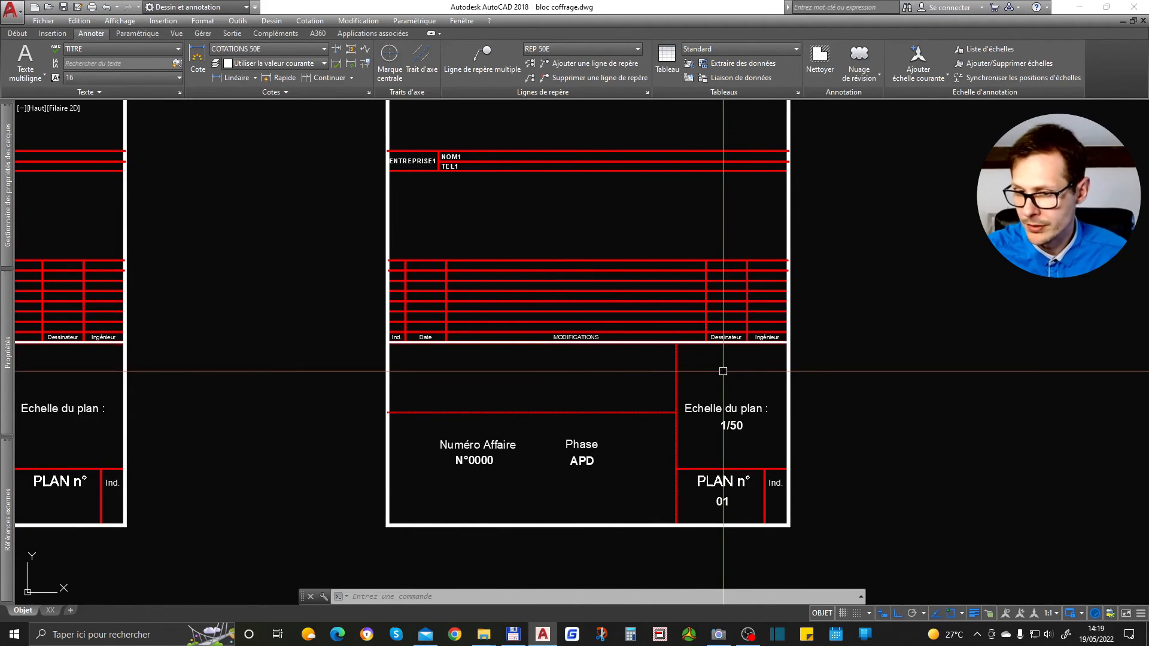
scroll(742, 503, "down", 3)
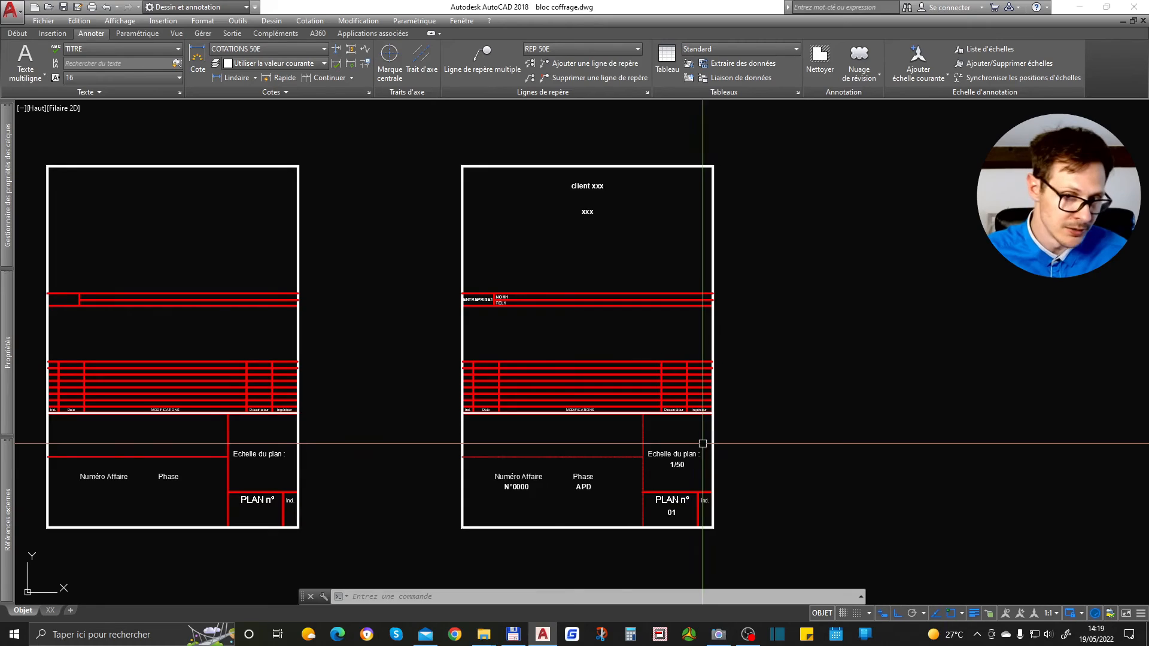
scroll(682, 513, "up", 2)
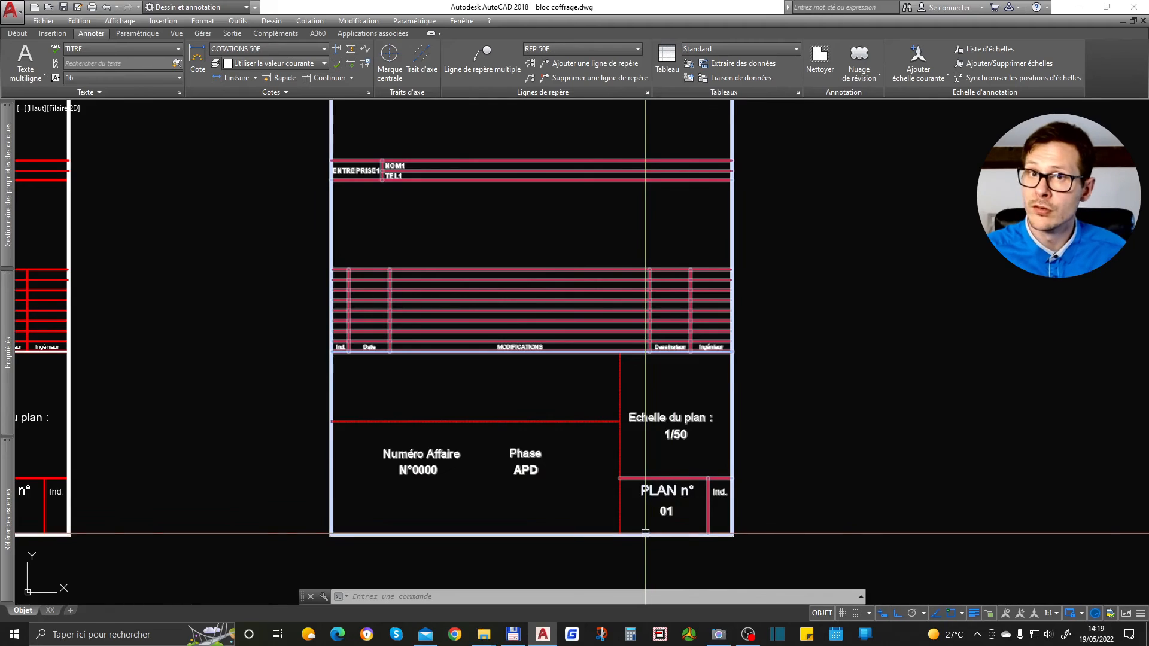
scroll(526, 530, "down", 4)
scroll(536, 388, "up", 4)
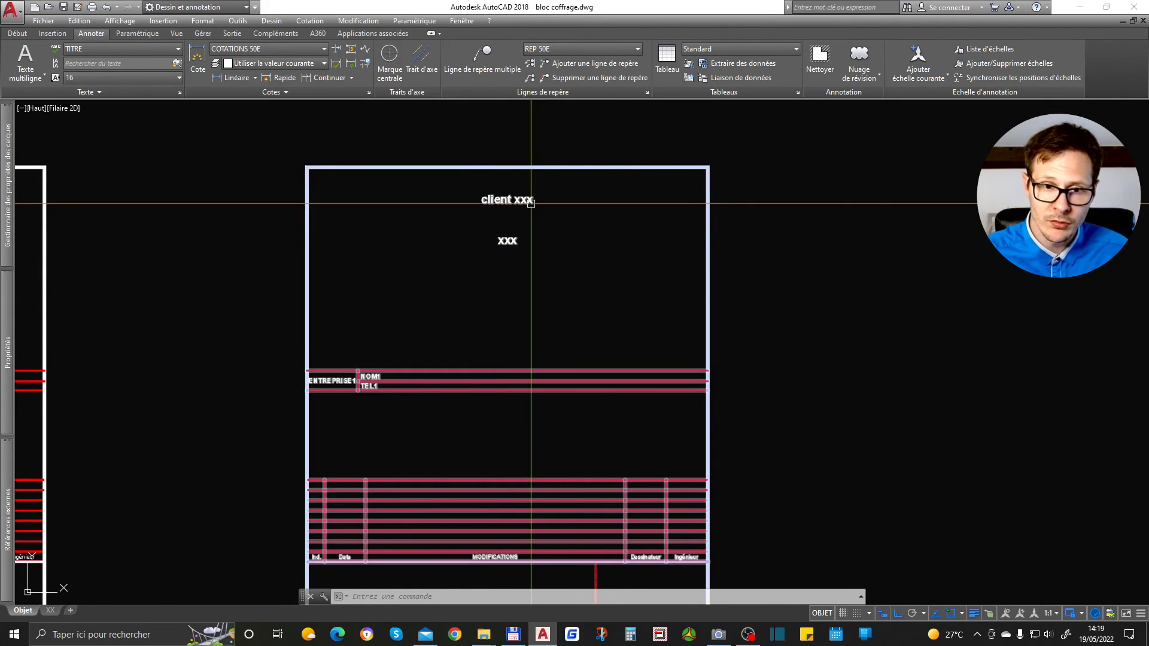
Step: Compare the test title block with the group of three completed formwork title blocks placed elsewhere in the drawing
scroll(642, 300, "down", 2)
scroll(582, 415, "down", 2)
scroll(639, 295, "down", 3)
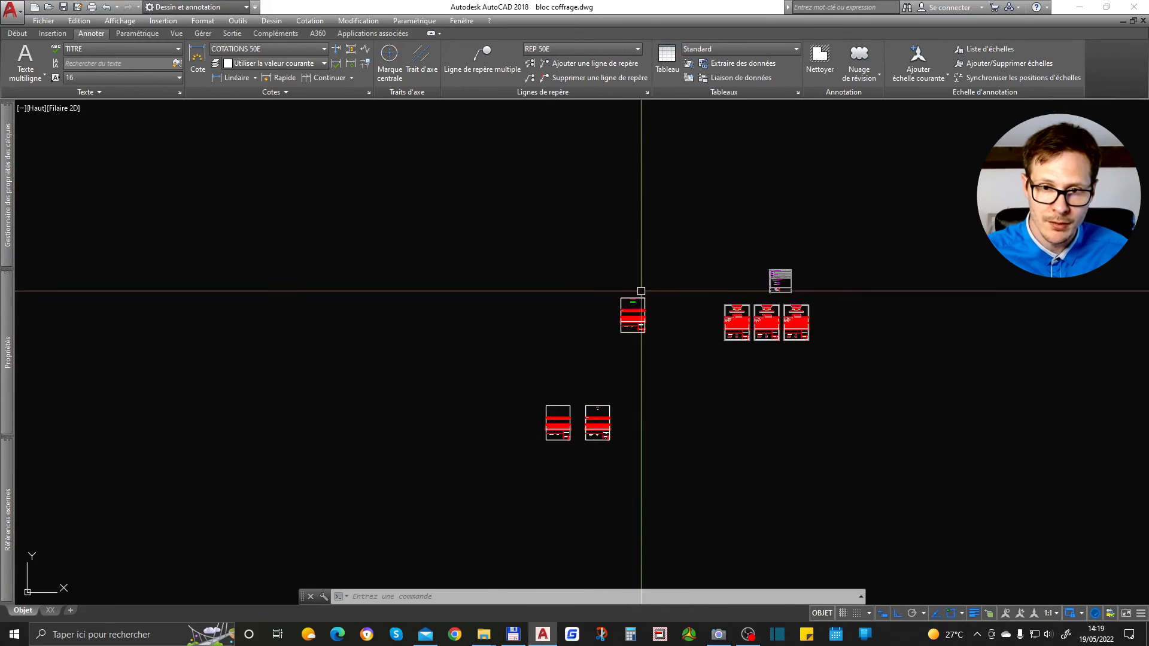
scroll(639, 295, "up", 3)
middle_click_drag(985, 450, 395, 428)
scroll(491, 353, "up", 2)
middle_click_drag(489, 432, 546, 352)
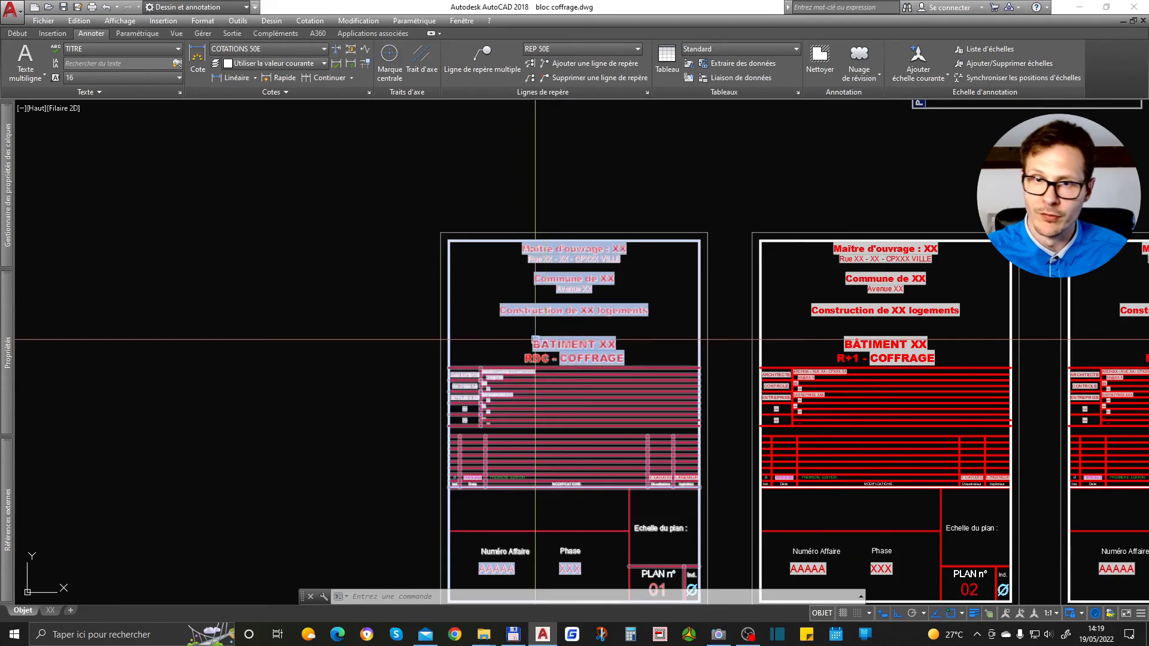
scroll(713, 243, "down", 5)
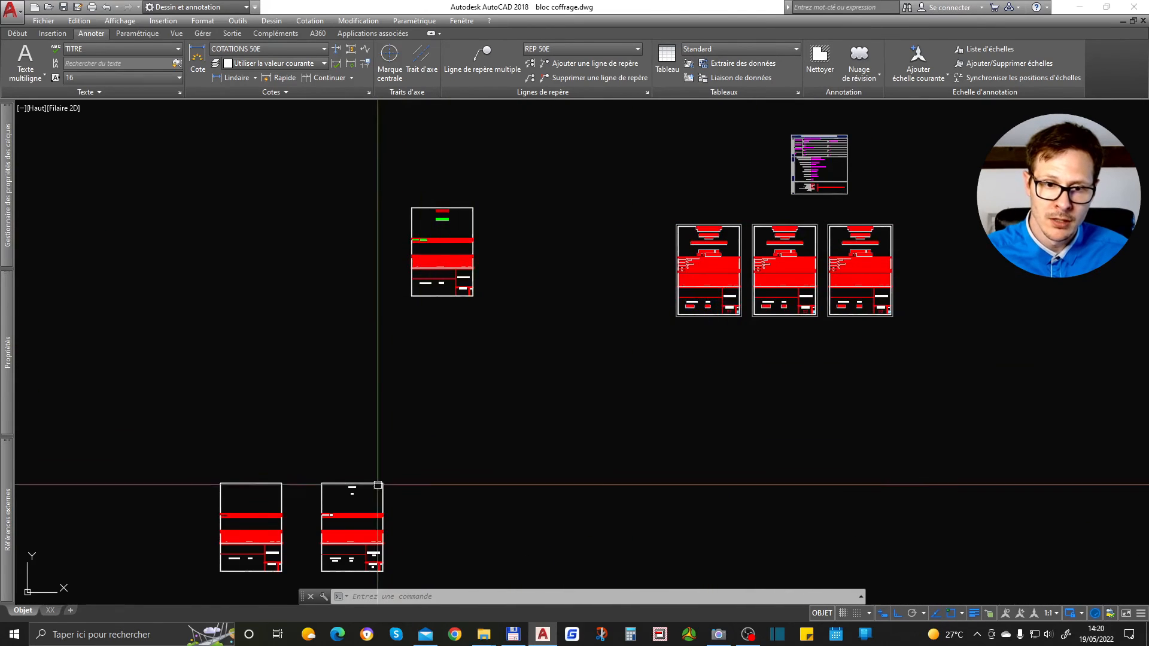
Step: Open the extended attribute editor from the client text and the fixed "Date" label of the test title block, closing it each time without changes
scroll(382, 479, "up", 6)
middle_click_drag(402, 469, 526, 235)
scroll(547, 217, "up", 4)
double_click(547, 218)
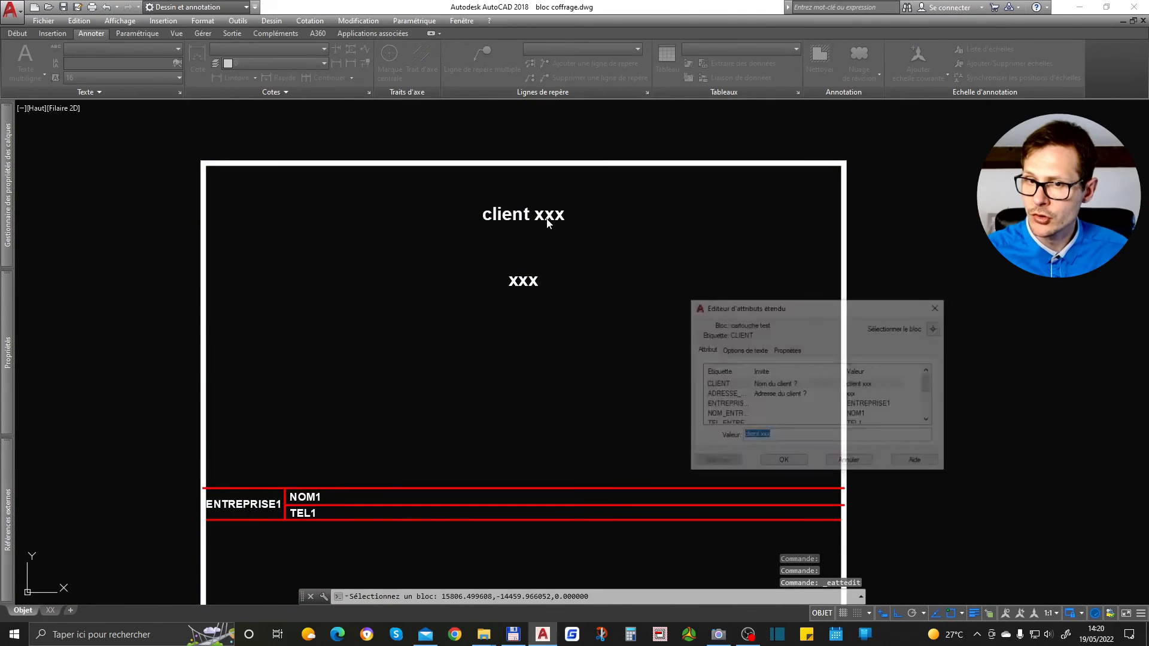
key("Escape")
scroll(443, 289, "down", 5)
scroll(389, 419, "up", 8)
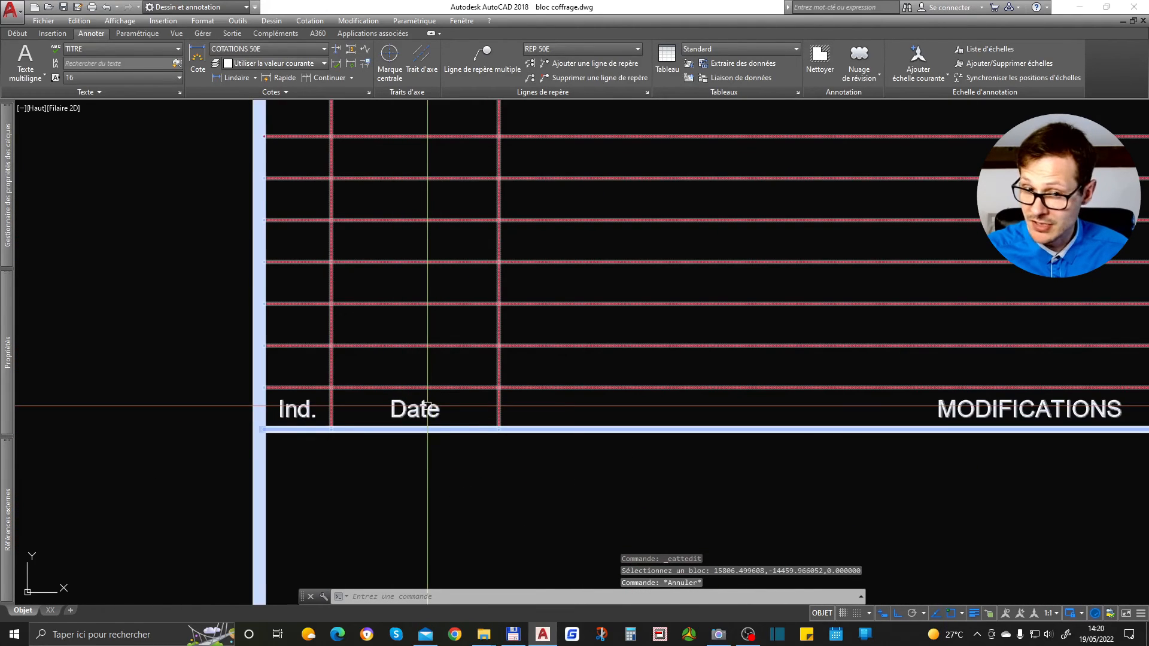
double_click(433, 405)
key("Escape")
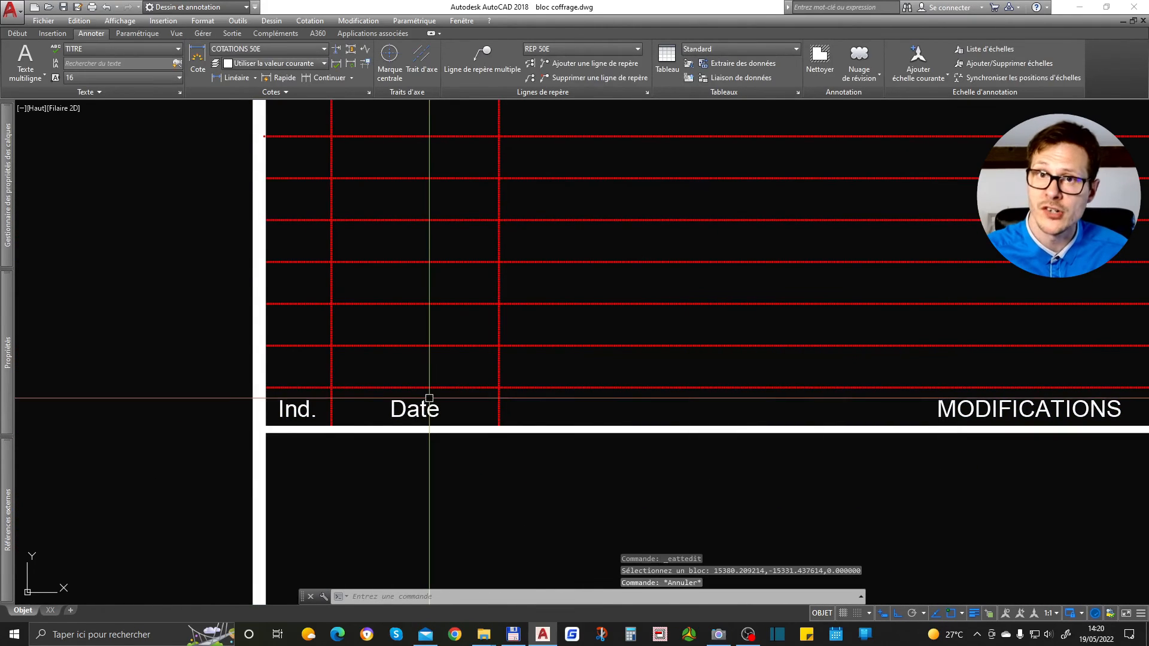
Step: View the ADRESSE_CLIENT attribute below the client text in the extended attribute editor and close it unchanged
scroll(456, 354, "down", 6)
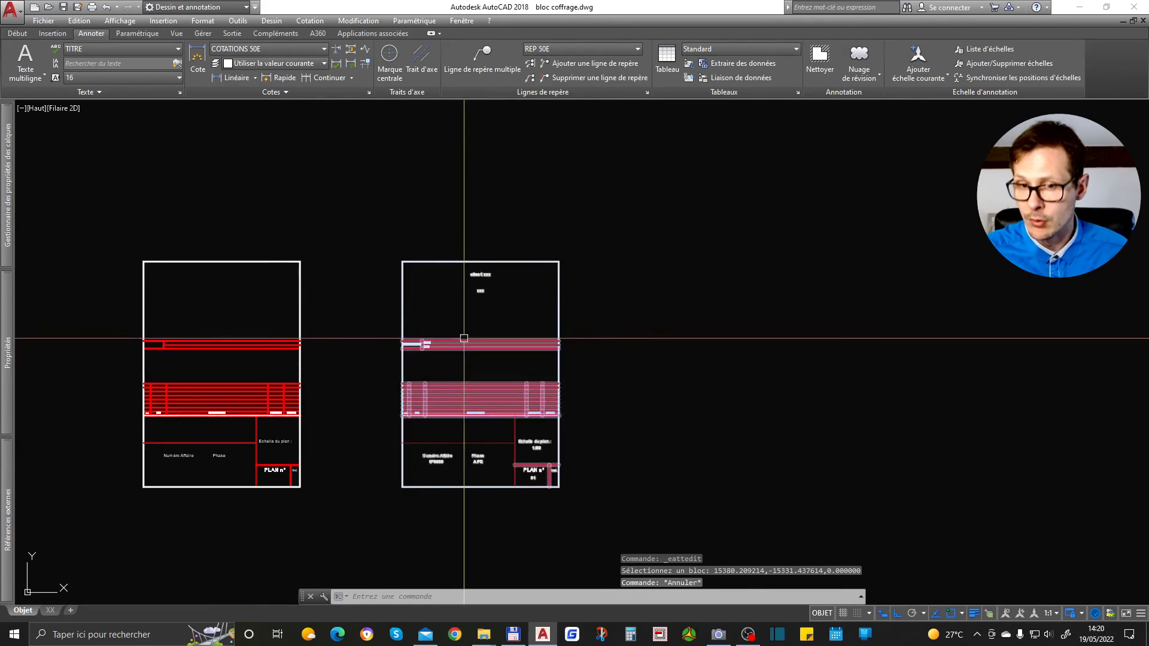
scroll(472, 277, "up", 6)
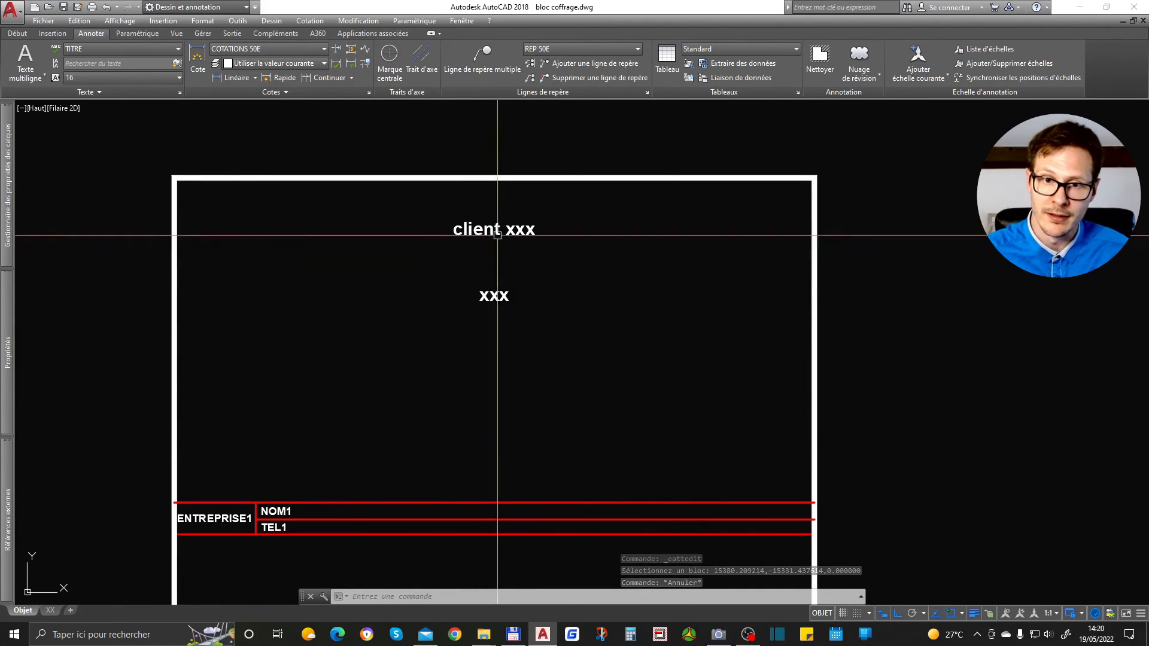
scroll(495, 281, "up", 2)
scroll(495, 287, "down", 2)
left_click(495, 287)
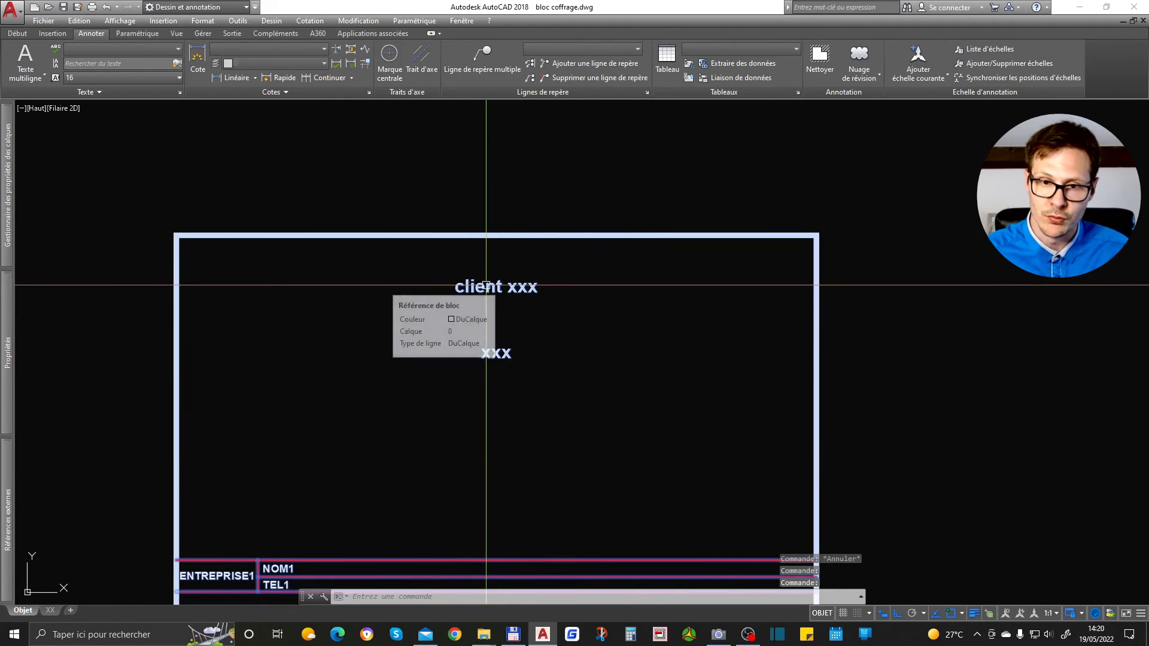
double_click(486, 286)
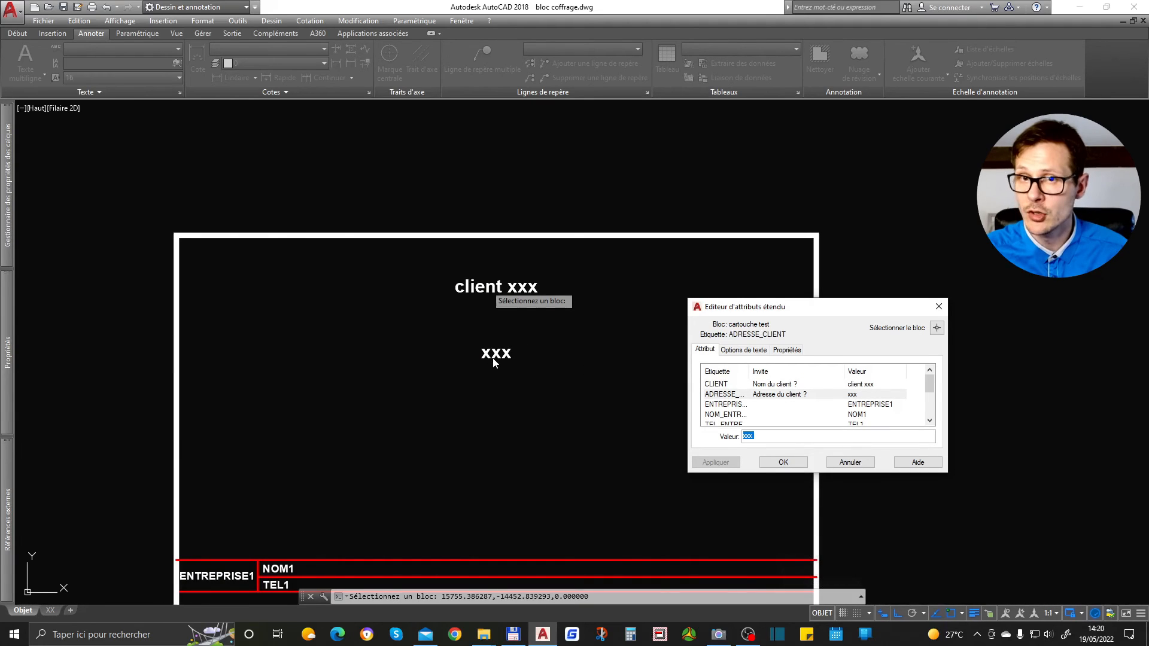
key("Escape")
scroll(495, 353, "down", 4)
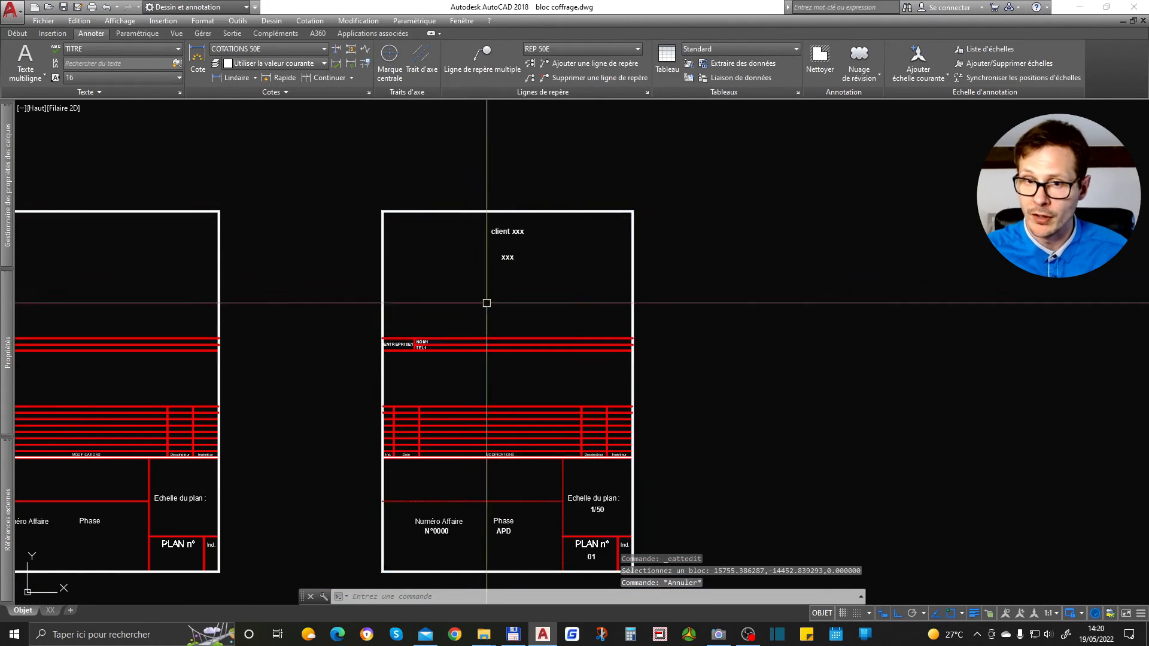
Step: Review the company area of the title block, and view the CLIENT attribute in the extended attribute editor without changing it
scroll(499, 228, "up", 2)
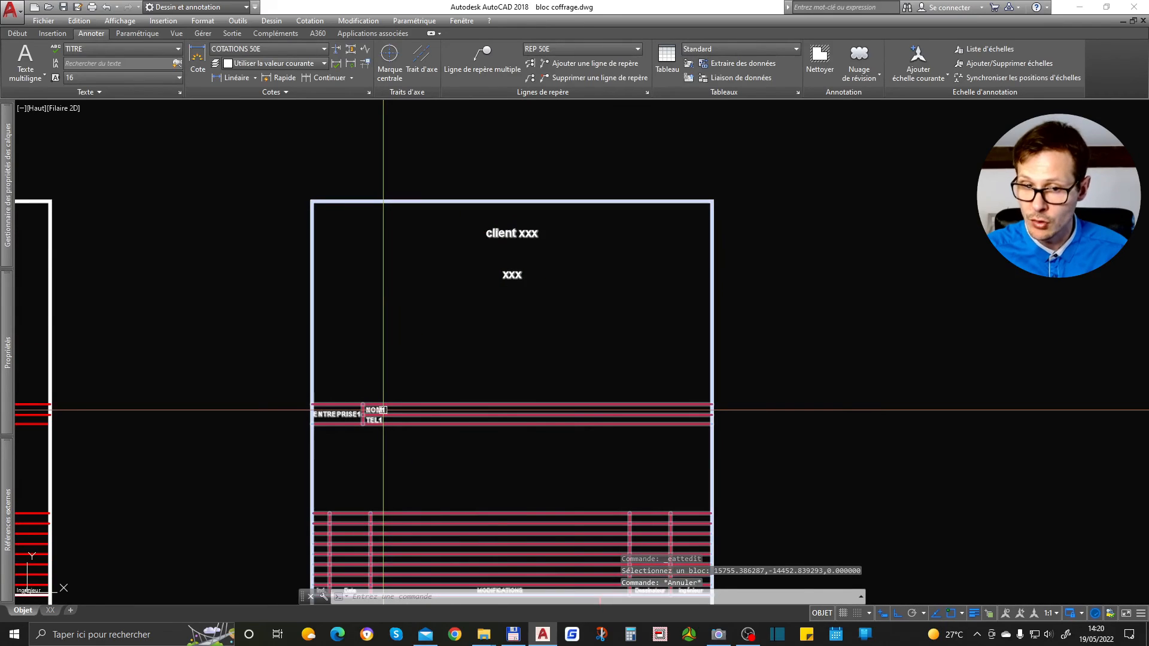
scroll(434, 209, "down", 4)
scroll(455, 437, "up", 5)
scroll(487, 257, "down", 5)
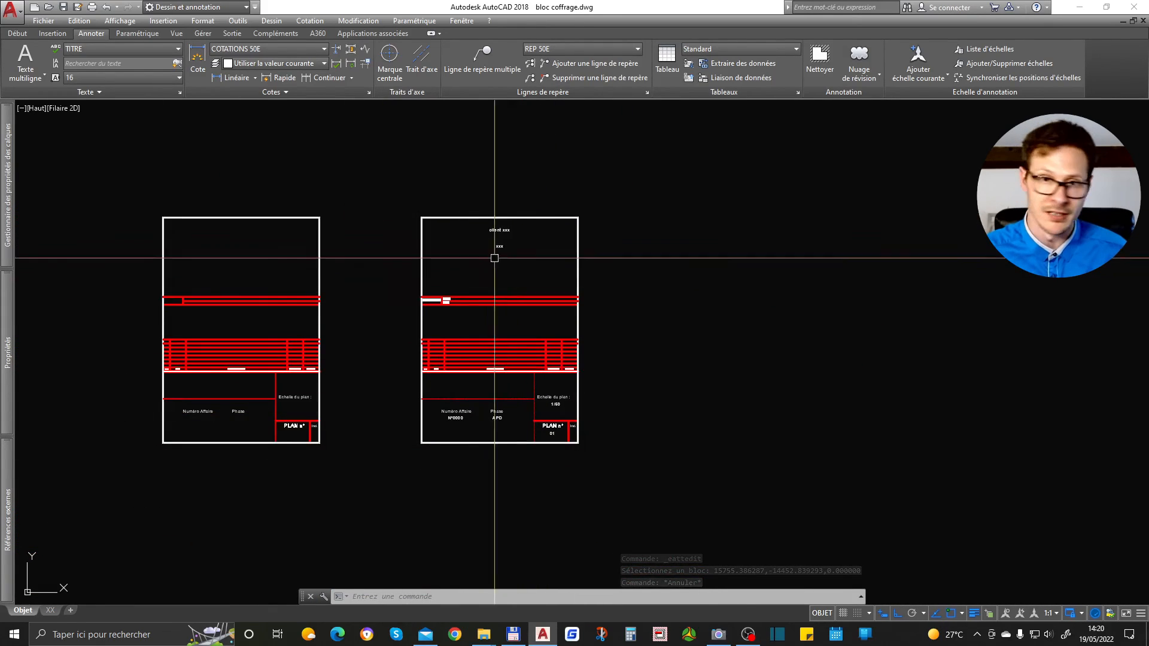
scroll(474, 273, "up", 2)
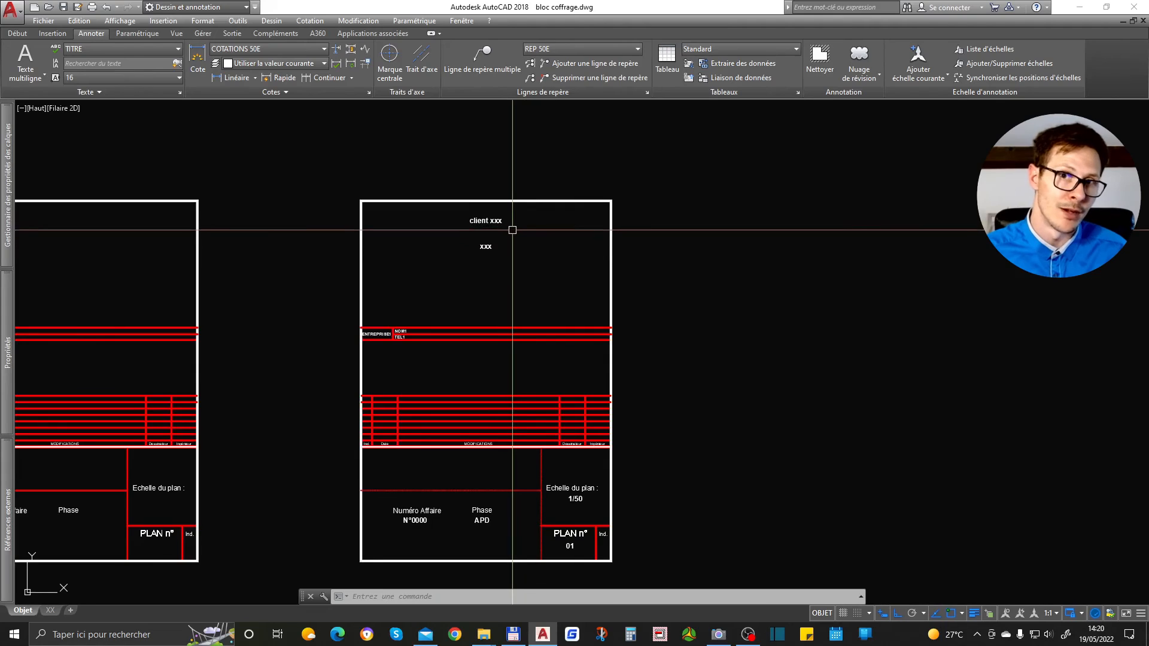
scroll(502, 224, "up", 4)
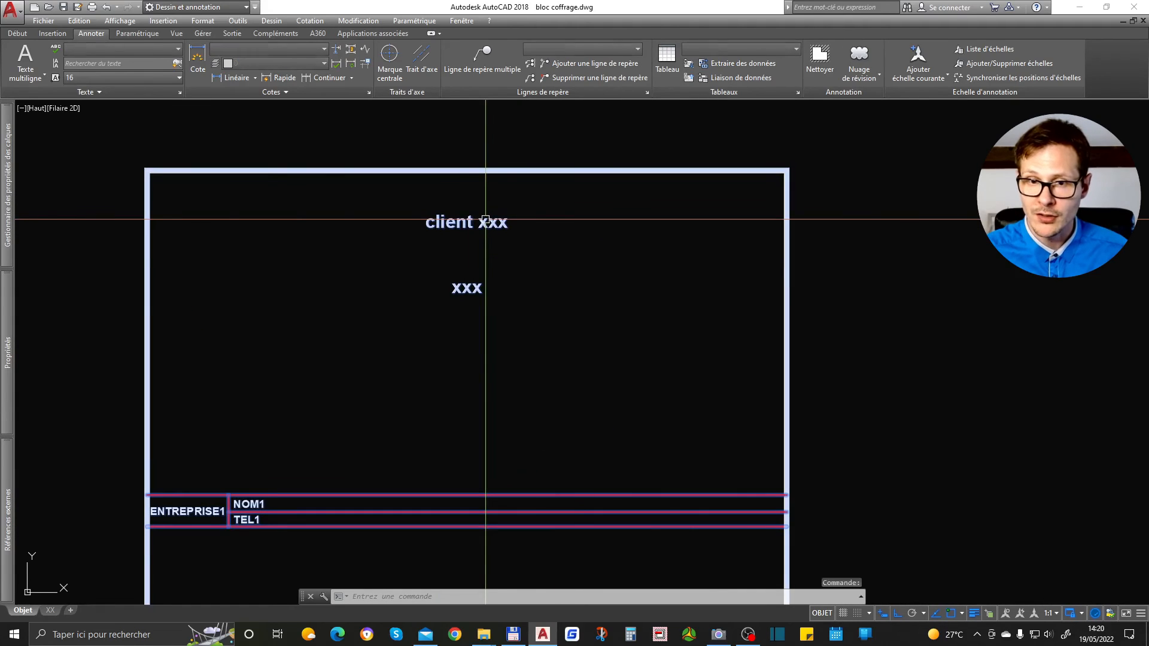
double_click(486, 222)
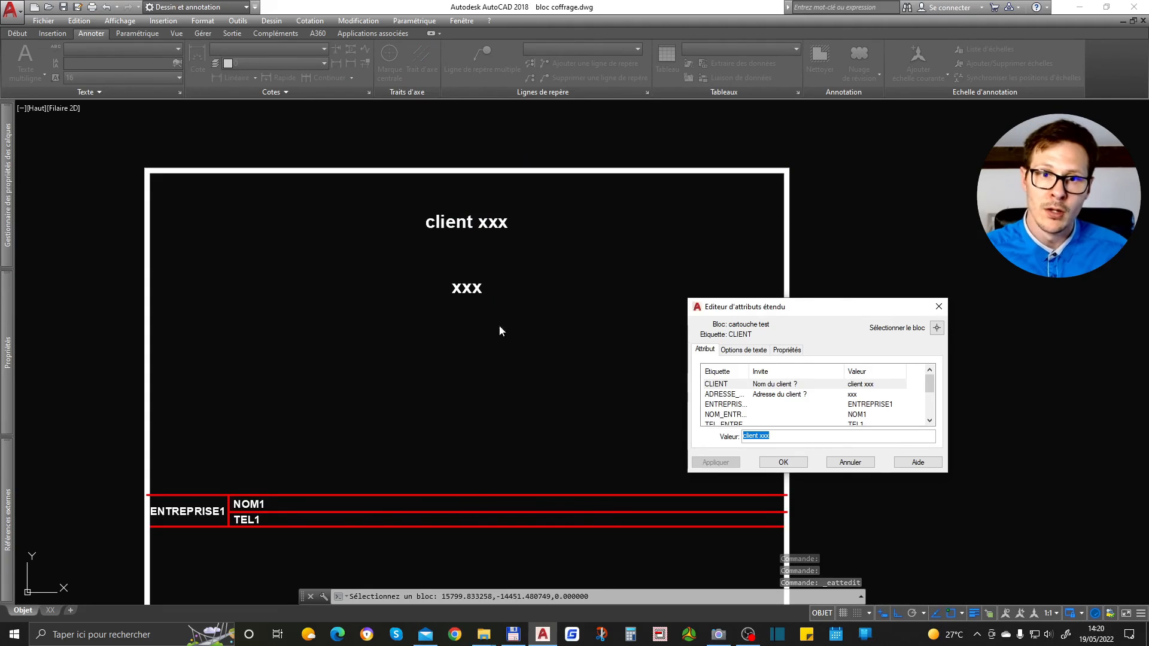
key("Escape")
scroll(468, 239, "down", 4)
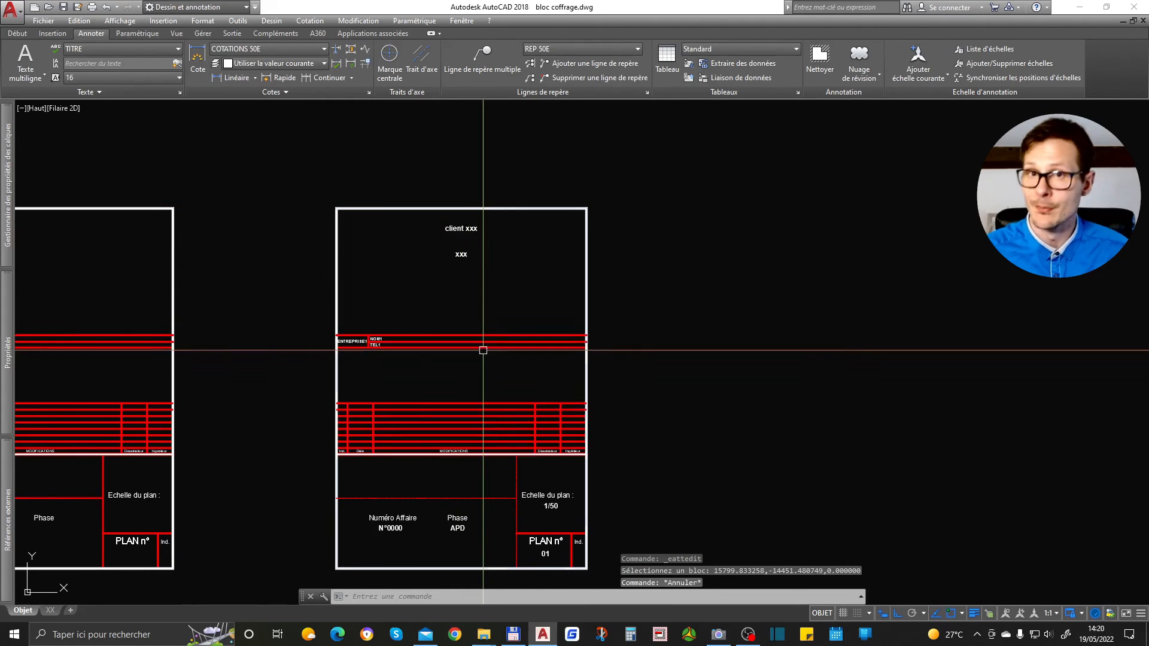
Step: Copy the "cartouche test" title block once, placing the duplicate horizontally beside the original
left_click_drag(474, 160, 353, 378)
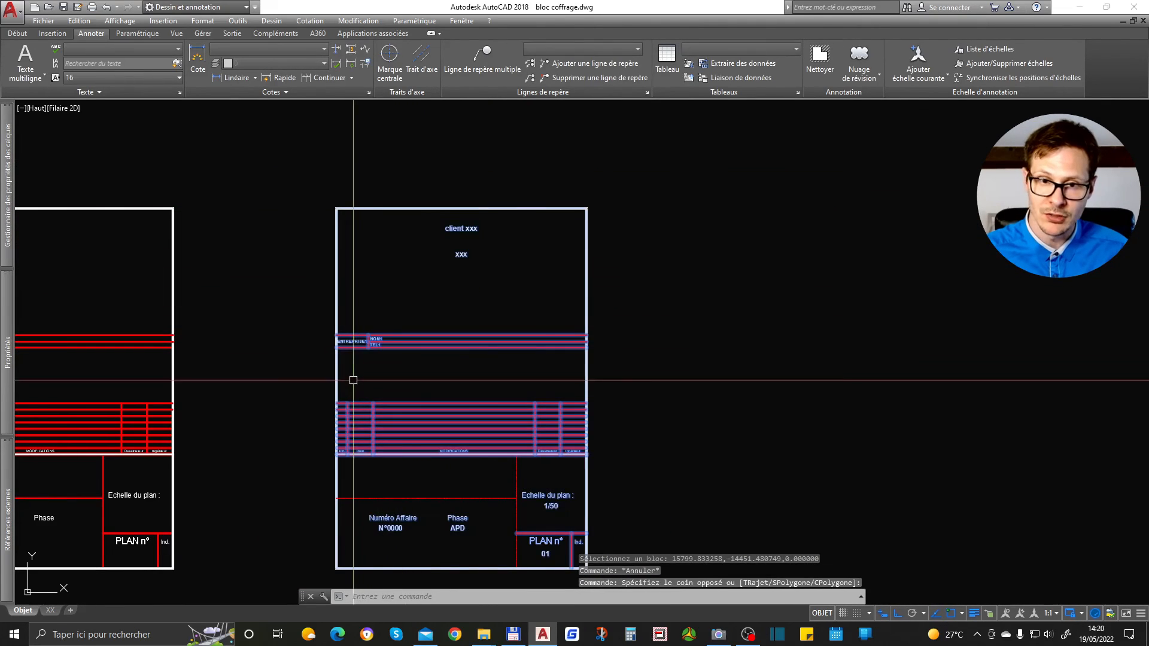
scroll(372, 251, "down", 4)
type("c")
key("Return")
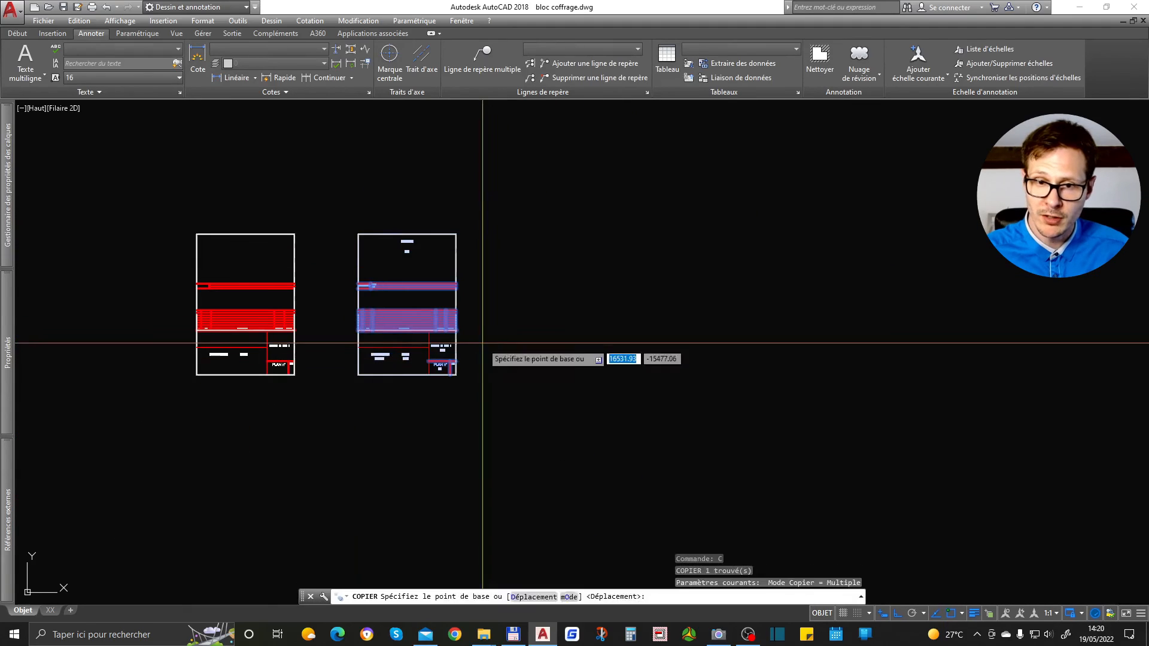
left_click(487, 344)
left_click(622, 342)
key("Return")
Step: Edit both title blocks' attributes together: CLIENT "client 124", ENTREPRISE1 11245, AFFAIRE N°001212, plus the client address, company contact name and phone
scroll(728, 223, "up", 5)
left_click_drag(728, 223, 362, 415)
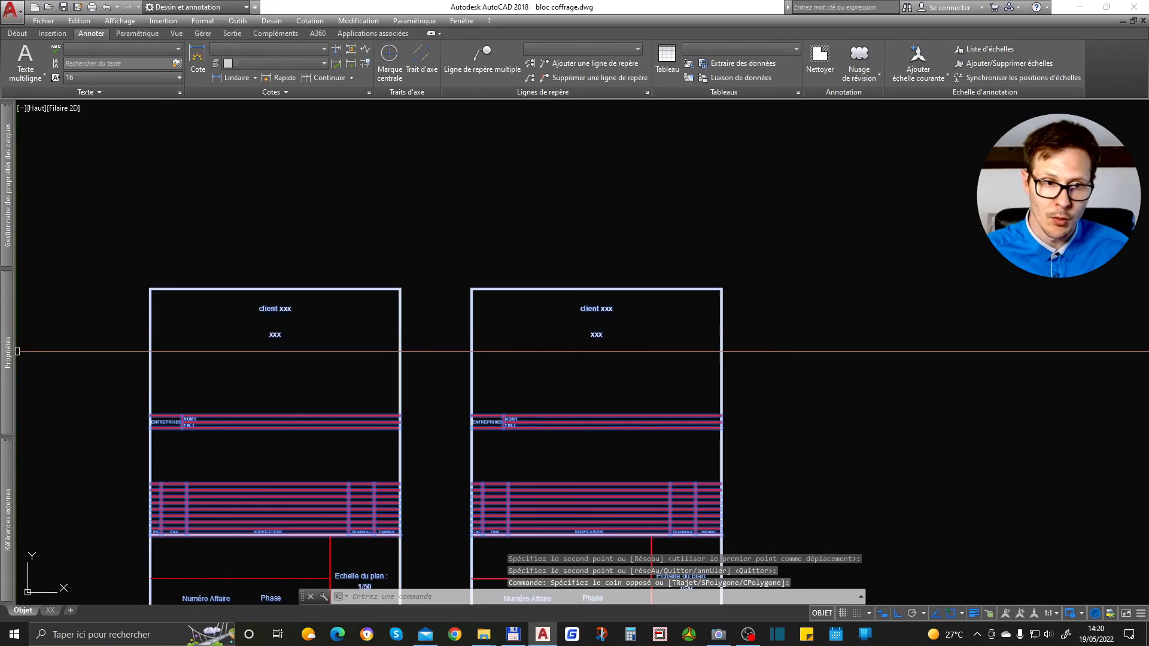
mouse_move(11, 360)
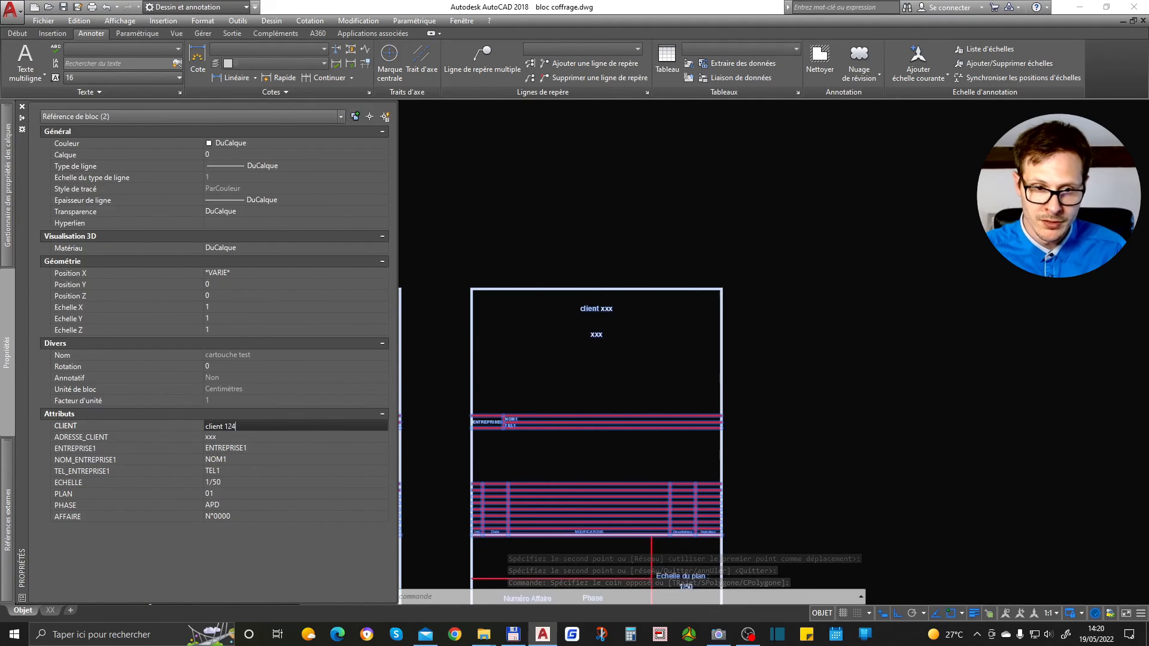
left_click(232, 436)
type("4542")
left_click(262, 448)
type("11245")
left_click(227, 459)
type("556")
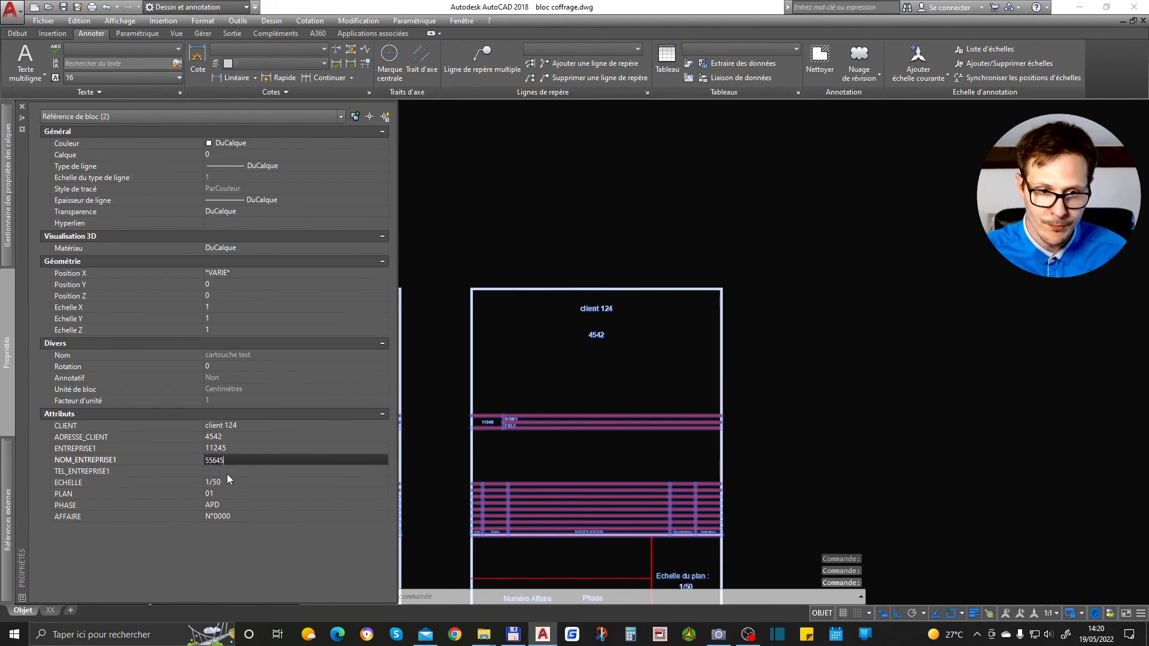
left_click(238, 492)
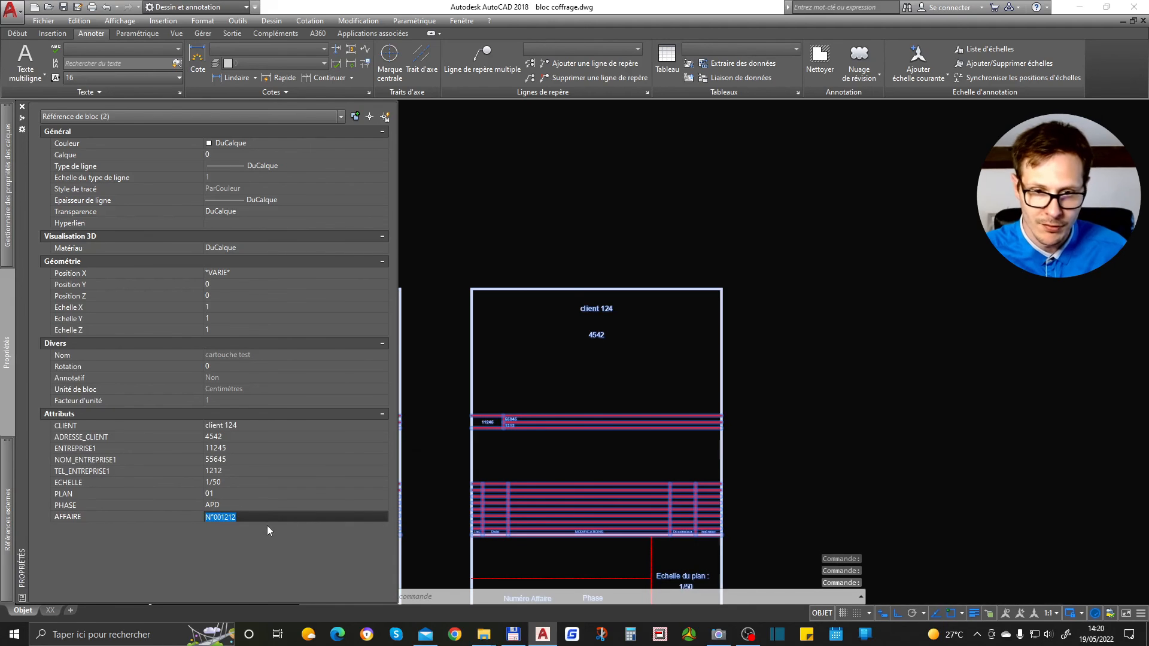
Step: Check the project number, phase, scale, plan and company attributes in both title blocks and clear the selection
scroll(597, 357, "up", 1)
scroll(711, 296, "down", 1)
scroll(222, 414, "up", 1)
scroll(222, 414, "up", 2)
scroll(383, 443, "down", 4)
scroll(389, 473, "up", 4)
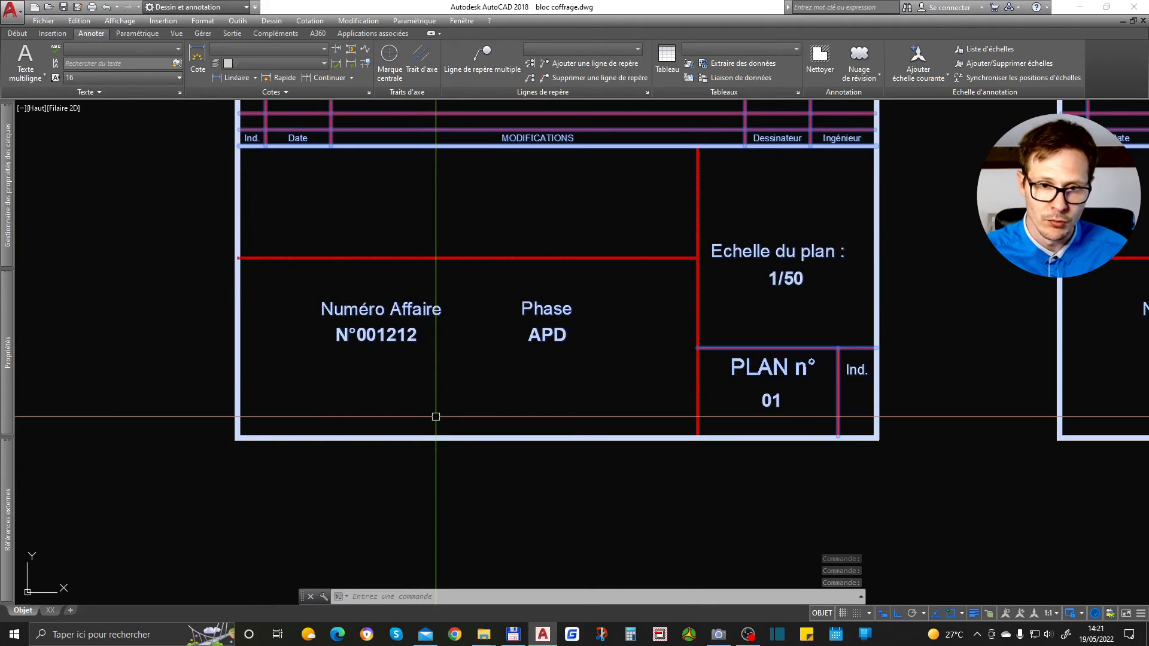
scroll(377, 426, "down", 3)
scroll(588, 421, "up", 2)
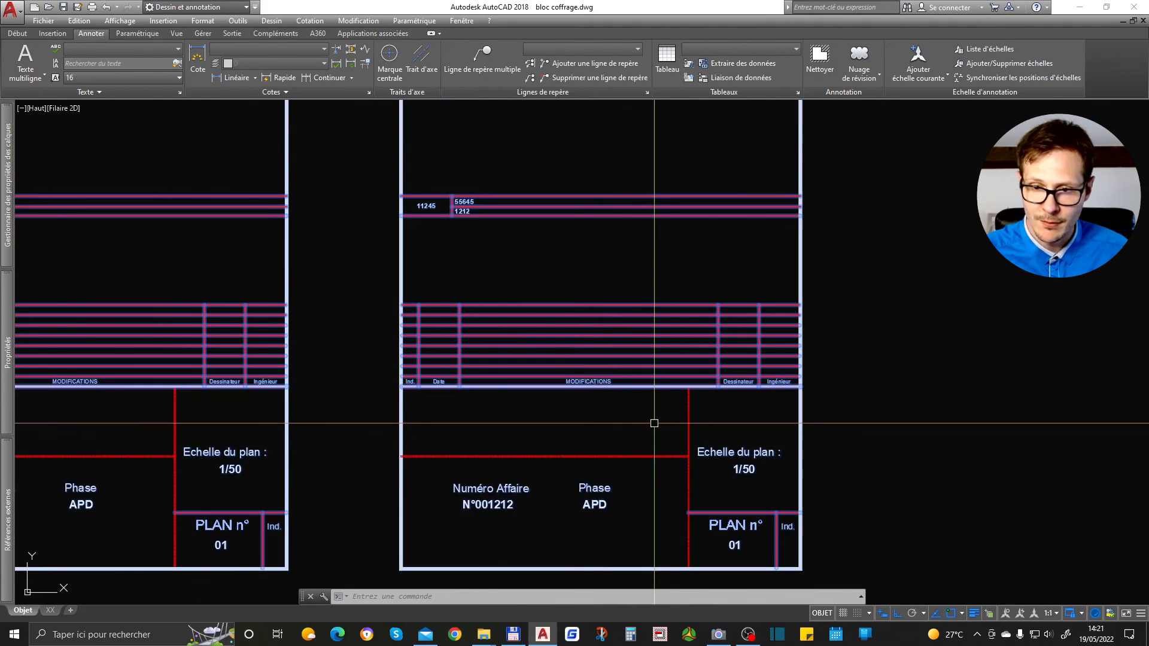
key("Escape")
Step: Undo the shared attribute edits and the copy of the title block
scroll(644, 415, "down", 2)
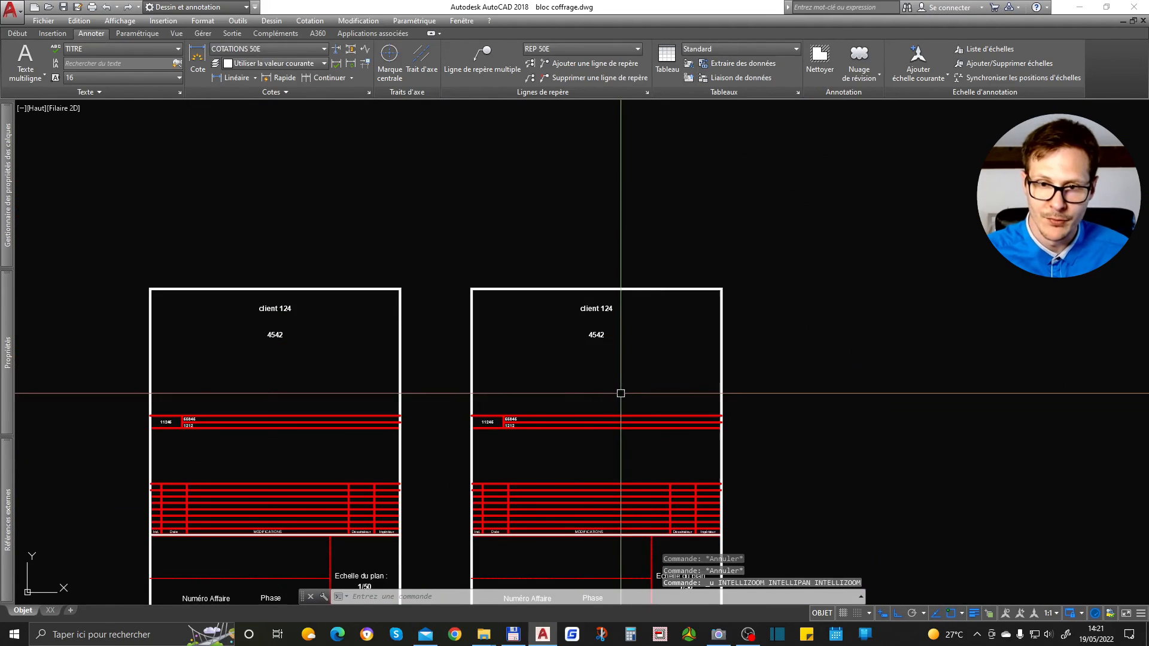
key("ctrl+z")
key("ctrl+z")
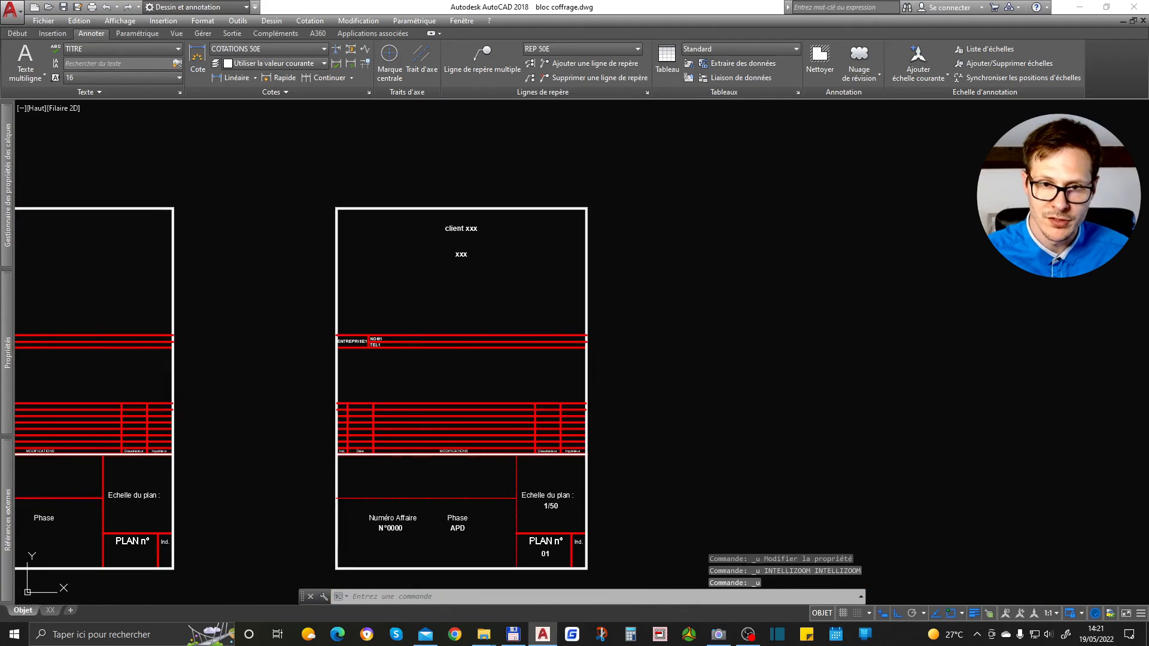
key("ctrl+z")
key("ctrl+z")
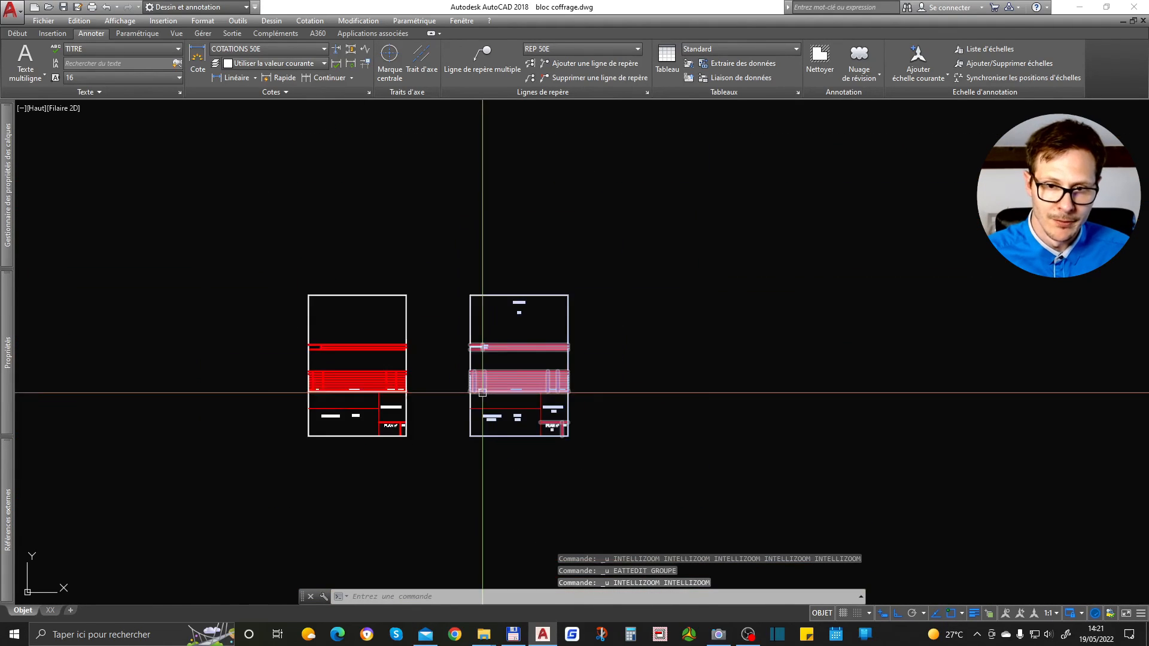
Step: Open the attribute editor once more from the original title block's client text and cancel it
scroll(525, 303, "up", 3)
scroll(409, 161, "down", 2)
scroll(410, 162, "down", 2)
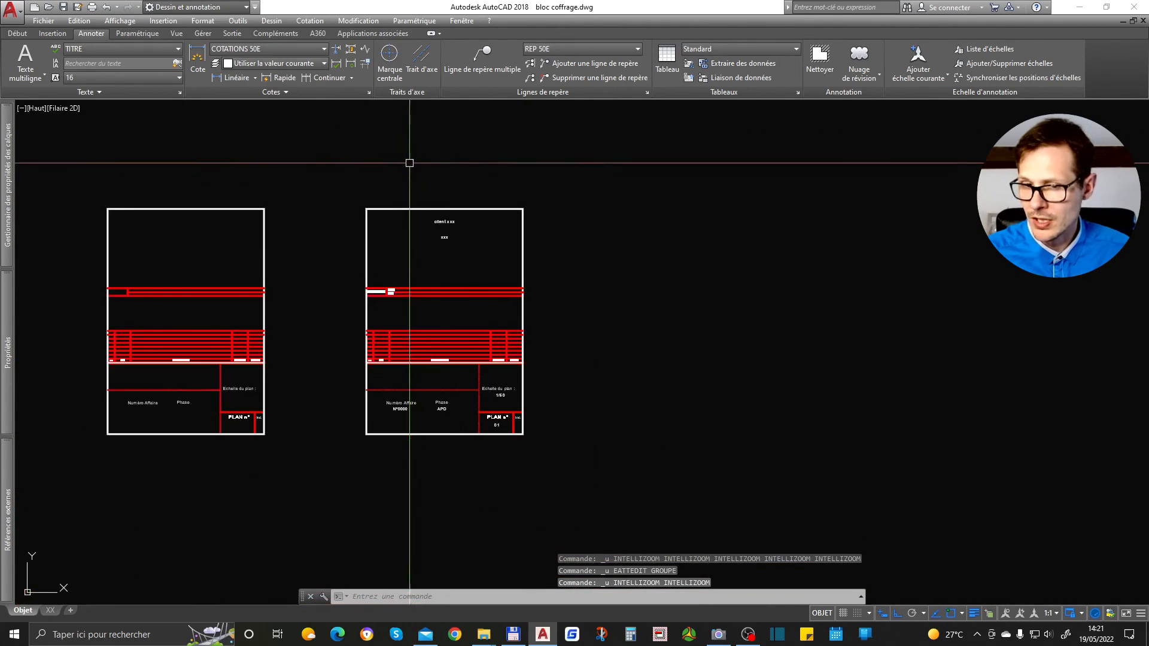
scroll(449, 207, "up", 6)
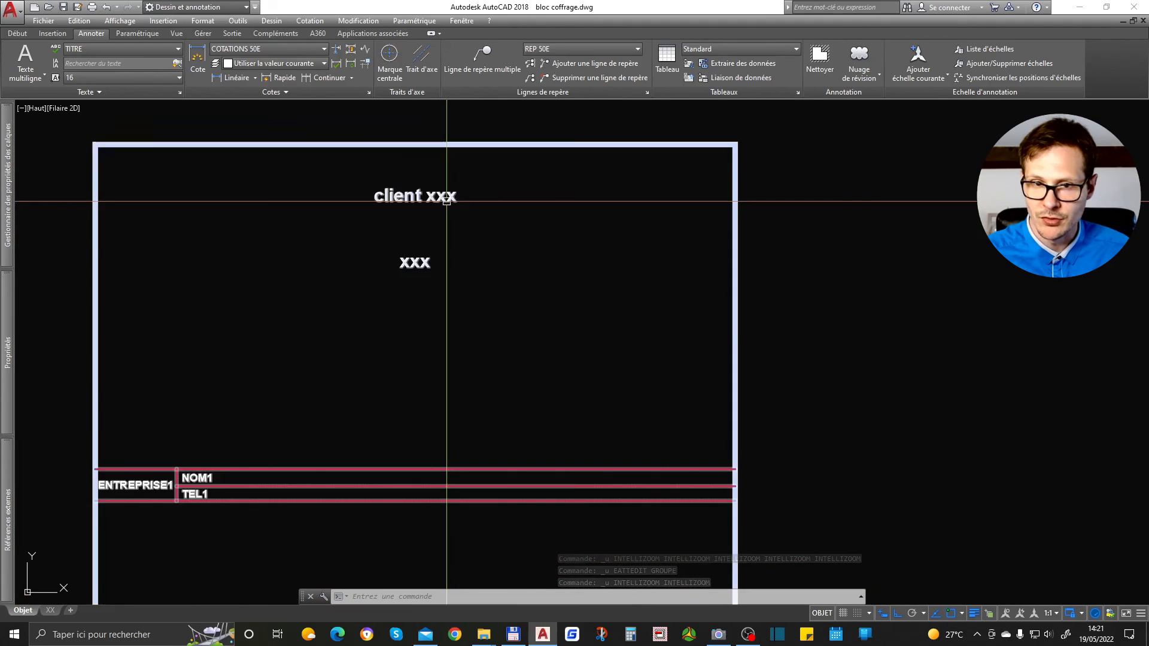
double_click(447, 203)
key("Escape")
key("Escape")
Step: View the attribute list in the "cartouche test" block's properties and deselect the block
scroll(508, 308, "down", 3)
left_click(503, 205)
left_click(435, 326)
mouse_move(8, 323)
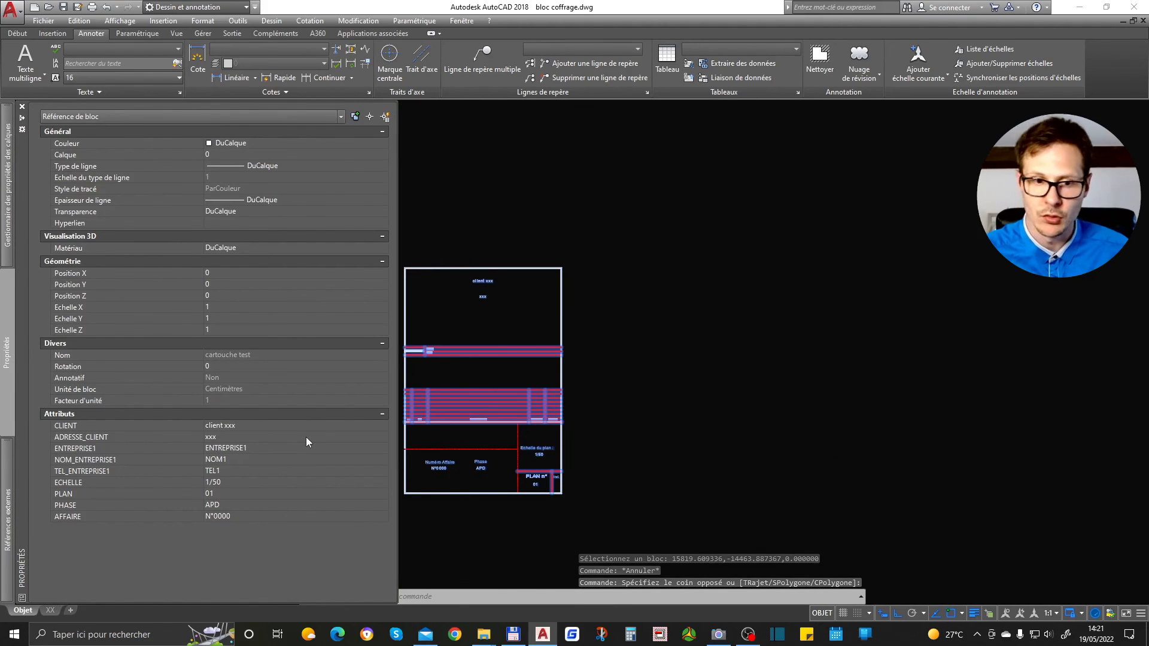
key("Escape")
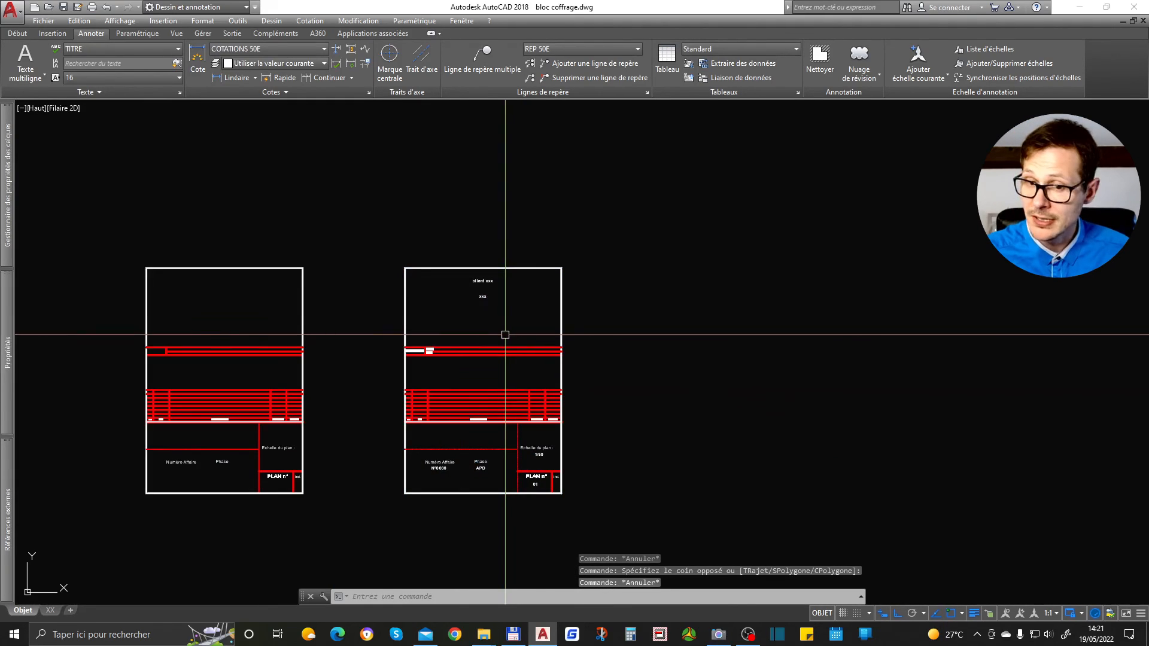
scroll(505, 335, "up", 4)
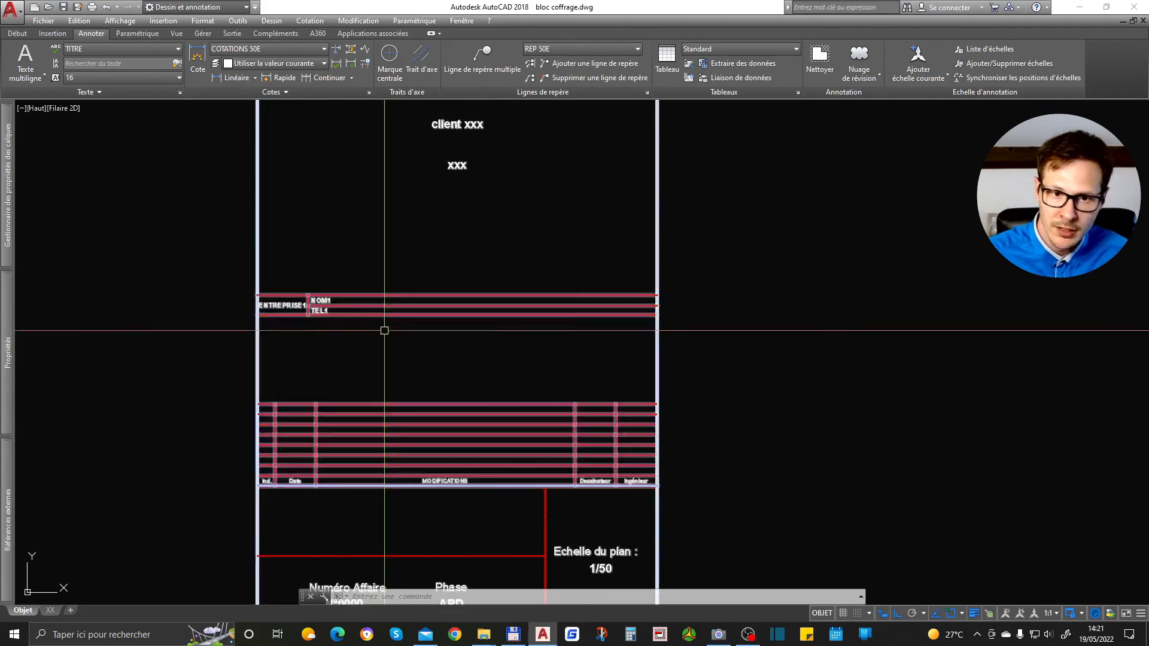
scroll(383, 335, "down", 2)
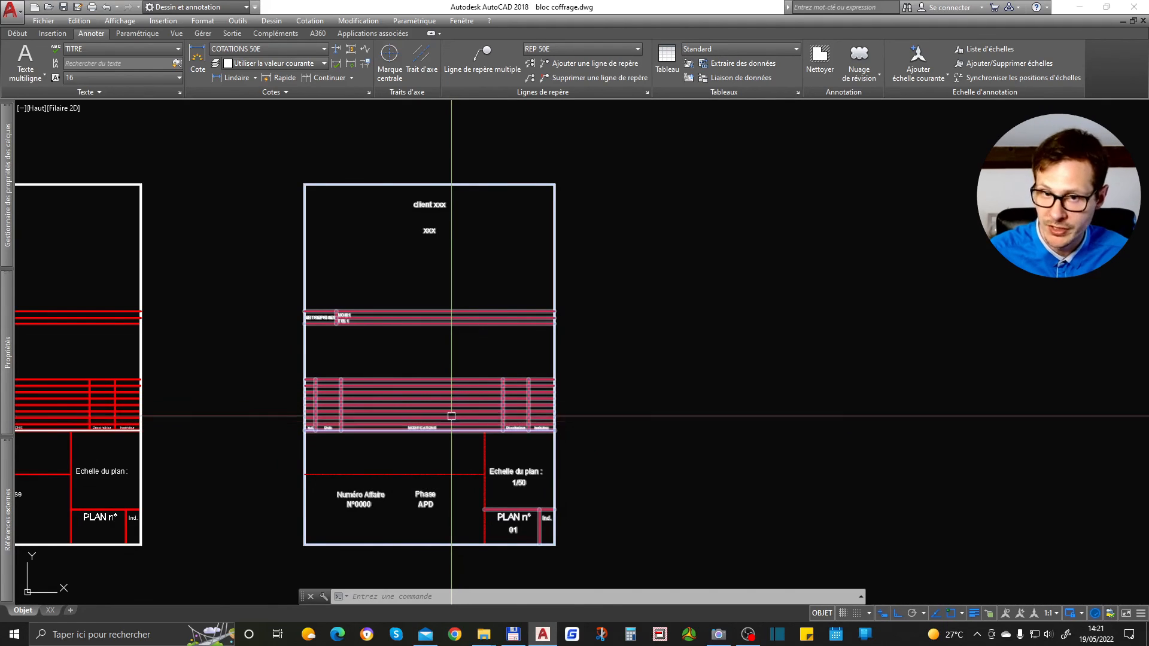
scroll(446, 233, "up", 2)
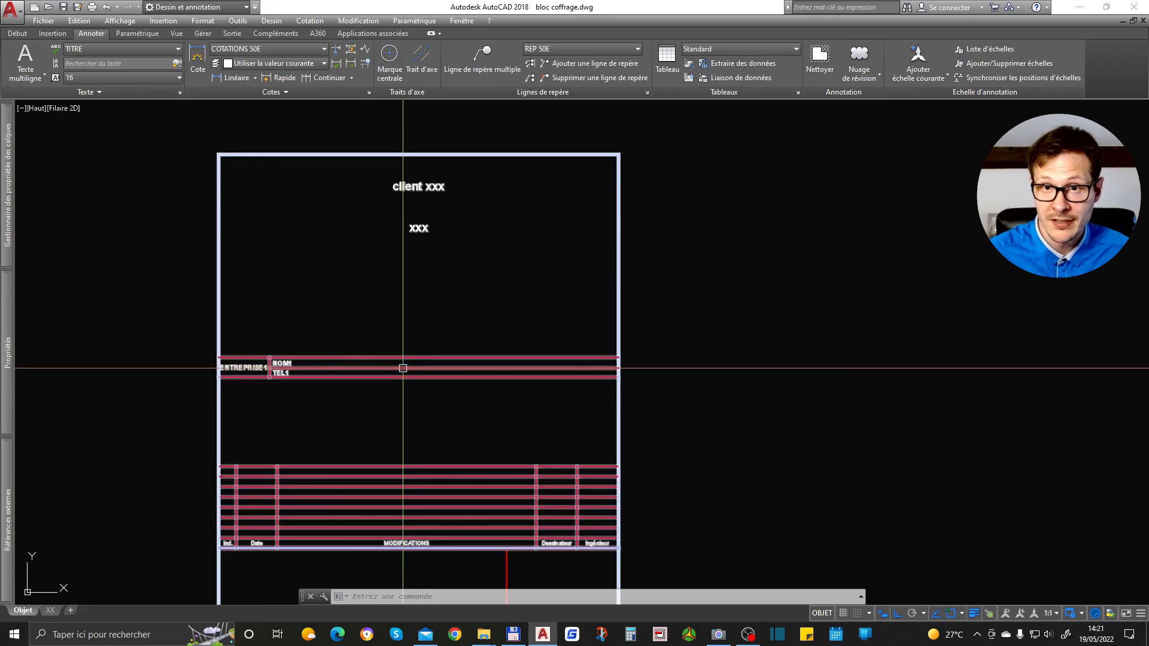
scroll(419, 326, "down", 3)
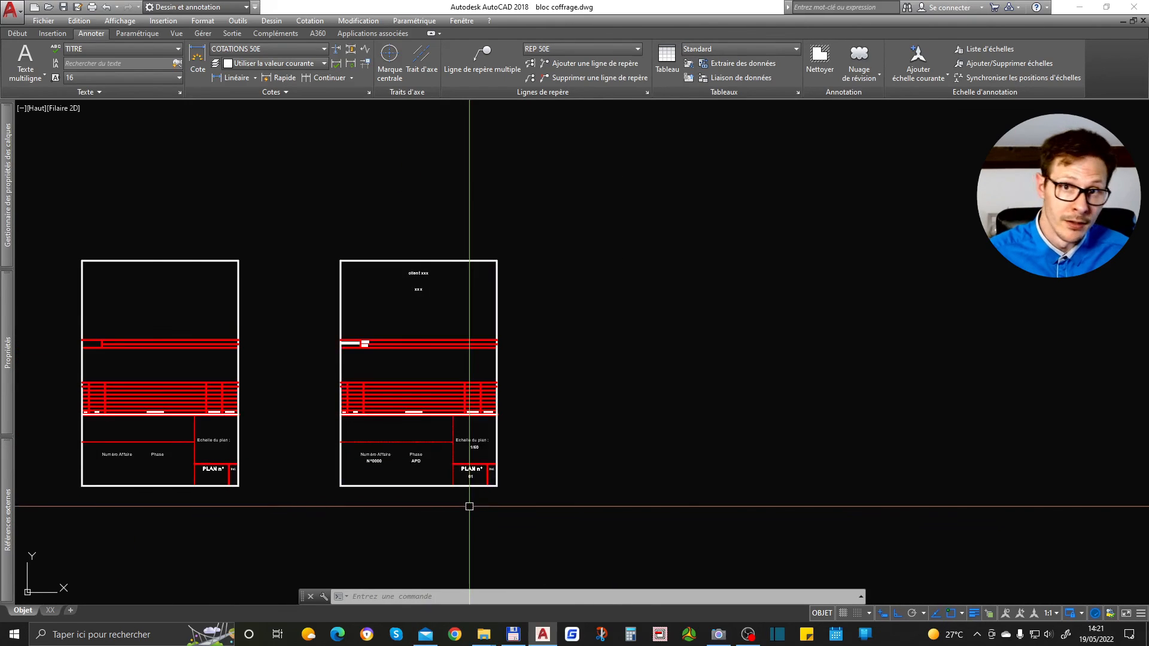